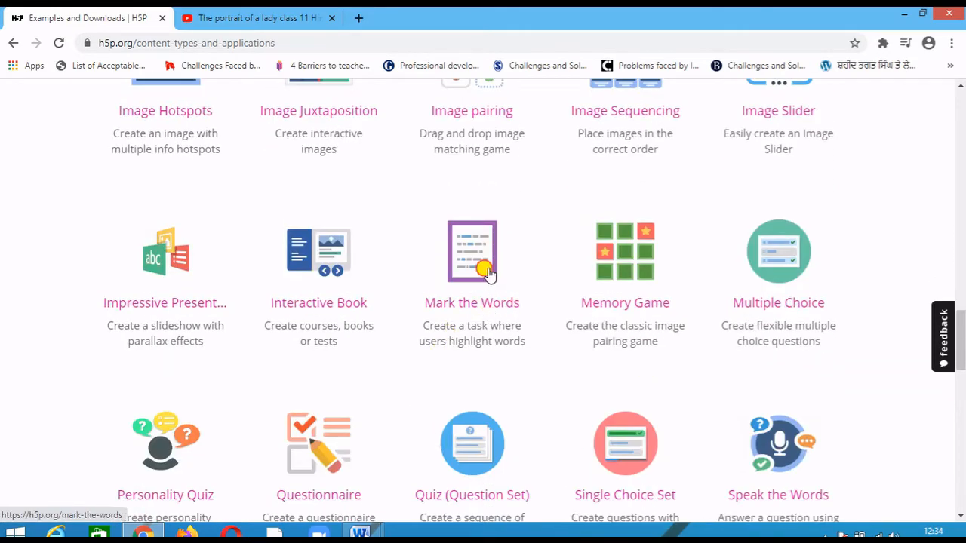
Open the Mark the Words example and mark Bilberries, blueberries, black and berries in the first sentence
{"action": "left_click", "coordinate": [489, 273]}
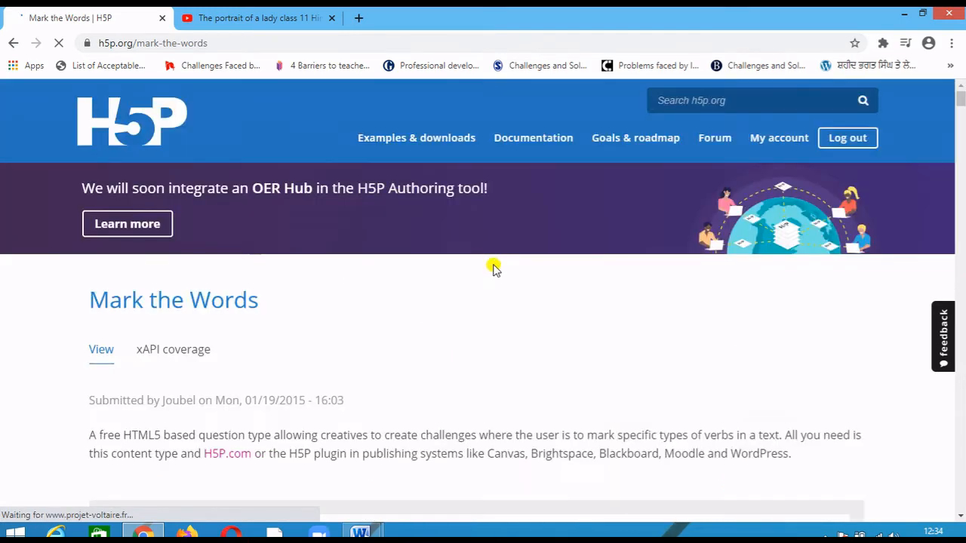
{"action": "scroll", "coordinate": [531, 316], "scroll_direction": "down", "scroll_amount": 3}
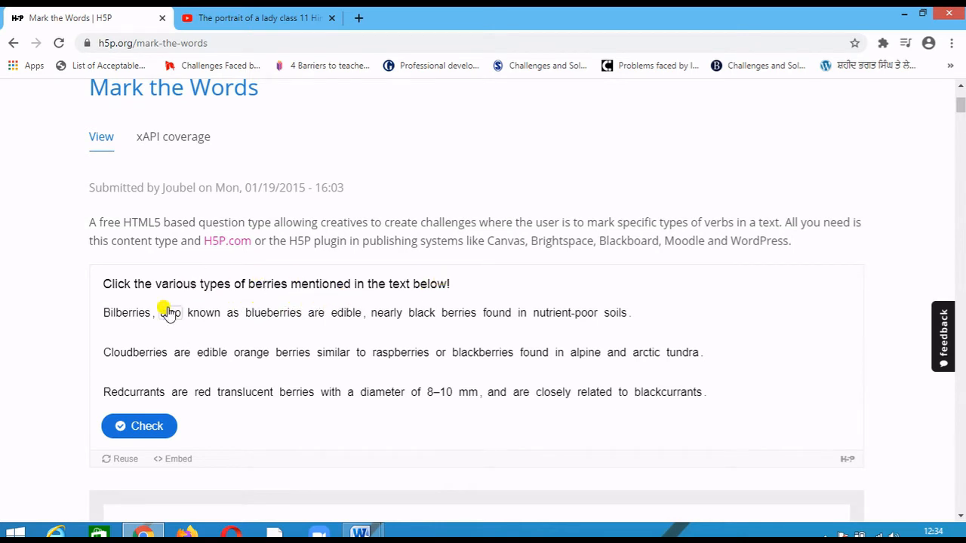
{"action": "left_click", "coordinate": [135, 312]}
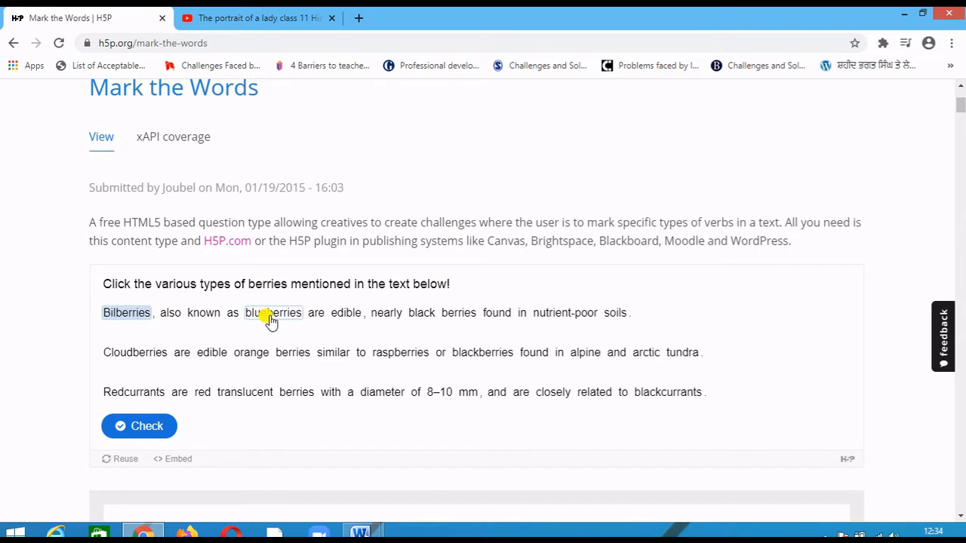
{"action": "left_click", "coordinate": [270, 315]}
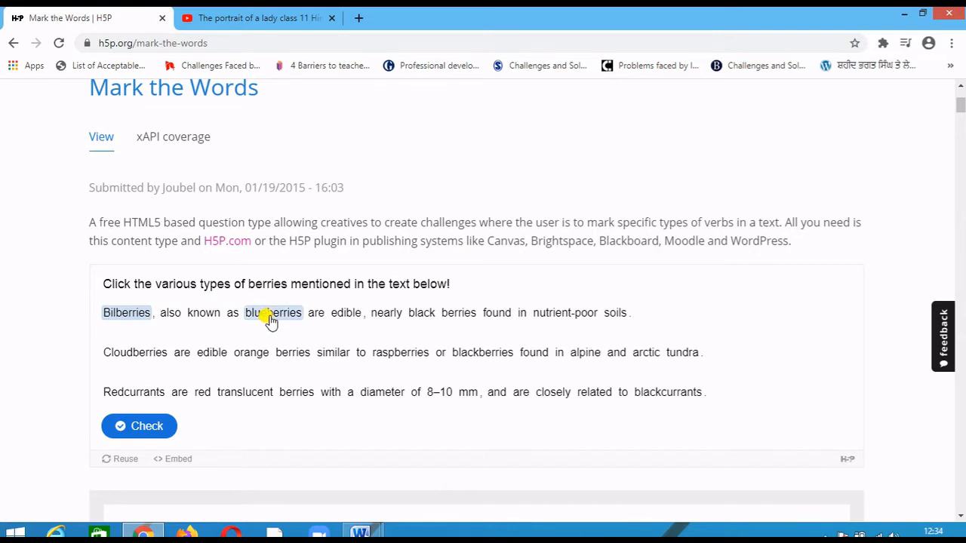
{"action": "left_click", "coordinate": [453, 317]}
{"action": "left_click", "coordinate": [418, 314]}
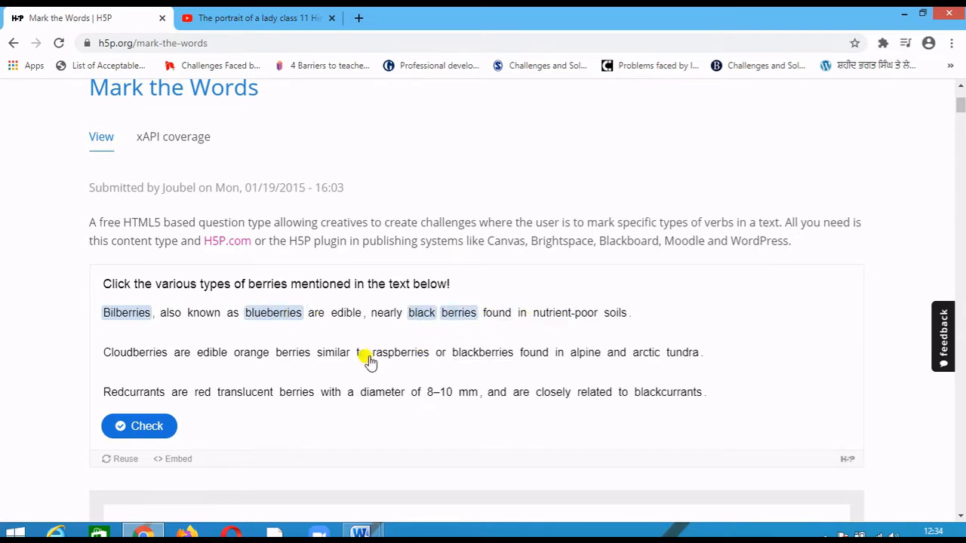
Mark Cloudberries, blackberries, blackcurrants and the berries after "translucent" in the other sentences, and check the answers
{"action": "left_click", "coordinate": [145, 358]}
{"action": "left_click", "coordinate": [294, 394]}
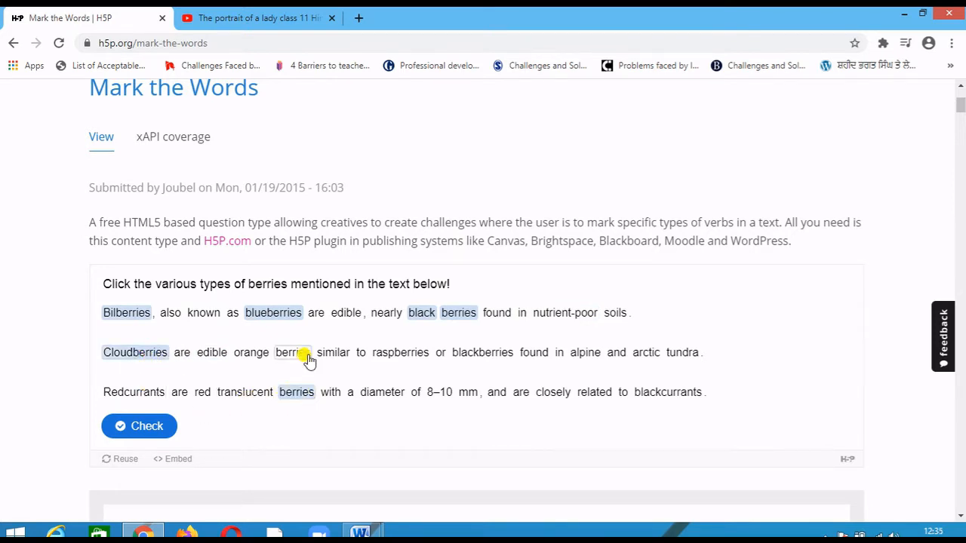
{"action": "left_click", "coordinate": [462, 355]}
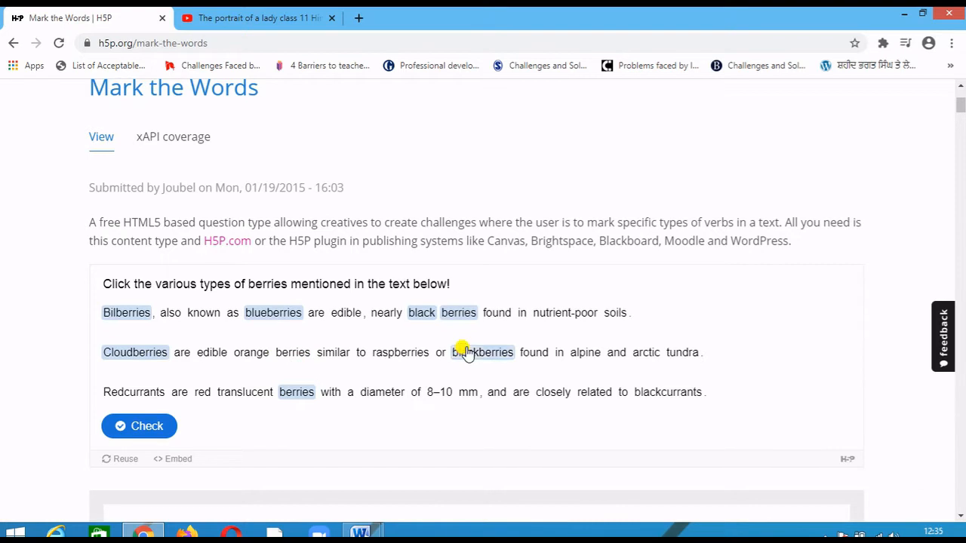
{"action": "left_click", "coordinate": [661, 394]}
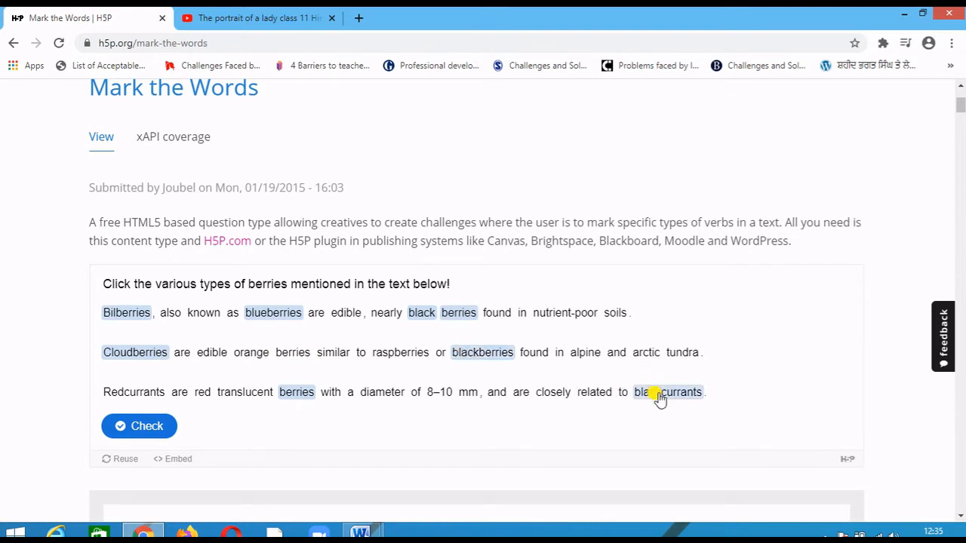
{"action": "left_click", "coordinate": [166, 427]}
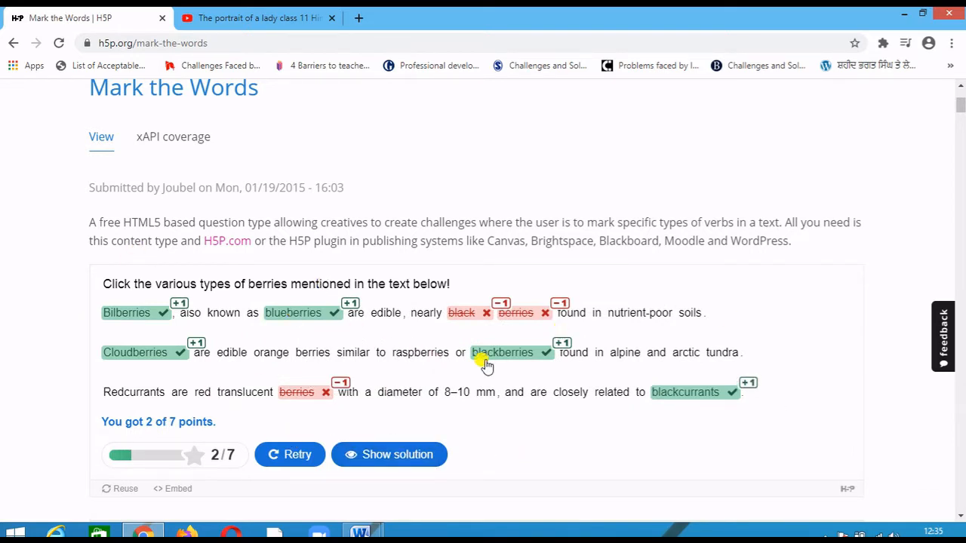
Start creating new interactive content from the H5P account page
{"action": "scroll", "coordinate": [439, 227], "scroll_direction": "up", "scroll_amount": 3}
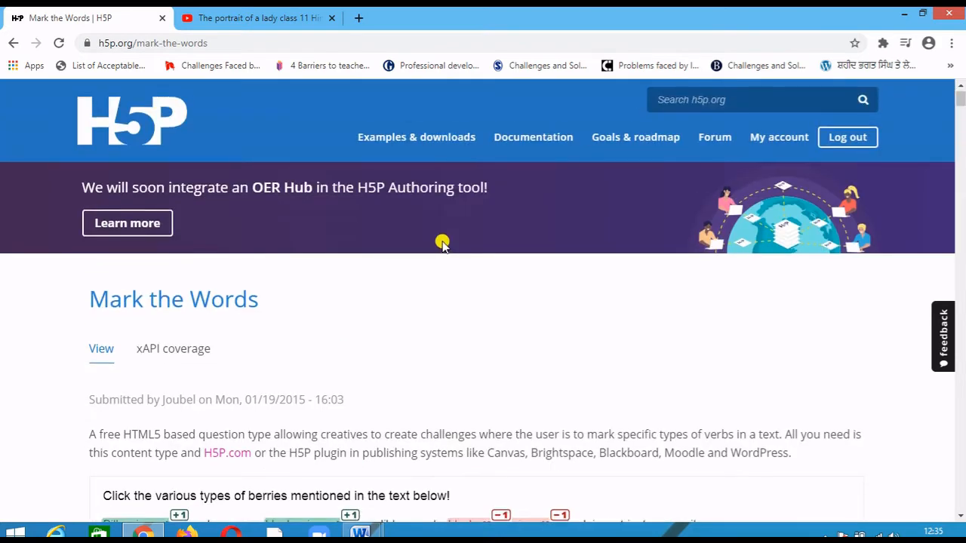
{"action": "scroll", "coordinate": [453, 189], "scroll_direction": "down", "scroll_amount": 2}
{"action": "scroll", "coordinate": [438, 135], "scroll_direction": "up", "scroll_amount": 2}
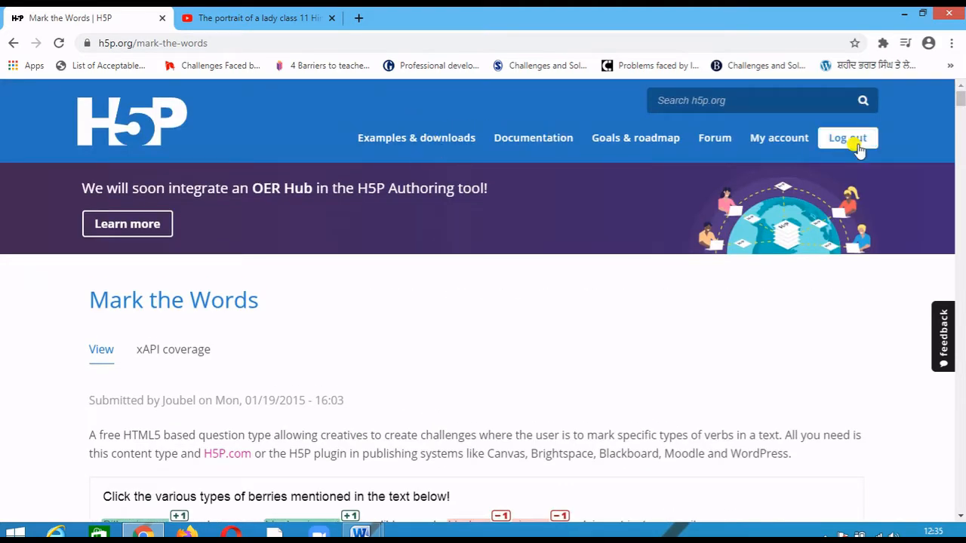
{"action": "left_click", "coordinate": [769, 140]}
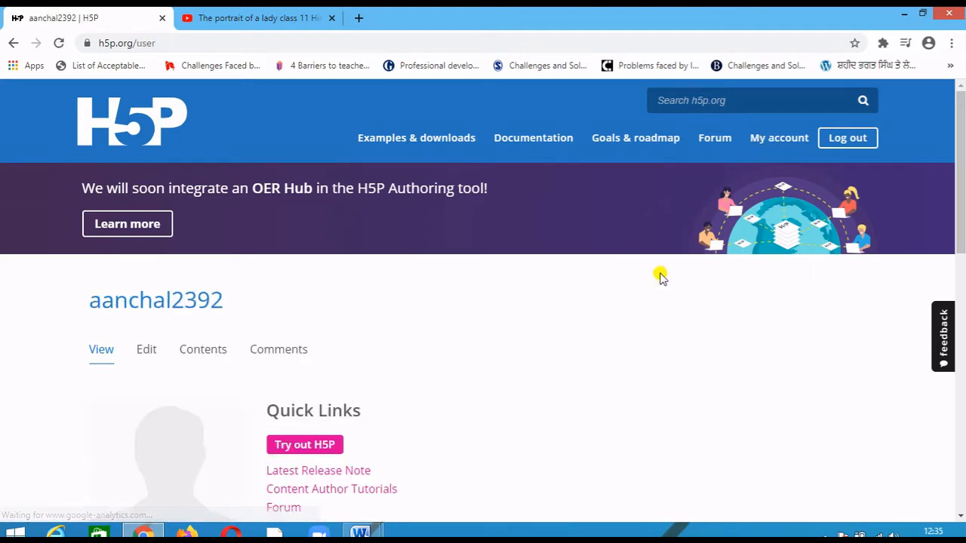
{"action": "left_click", "coordinate": [323, 446]}
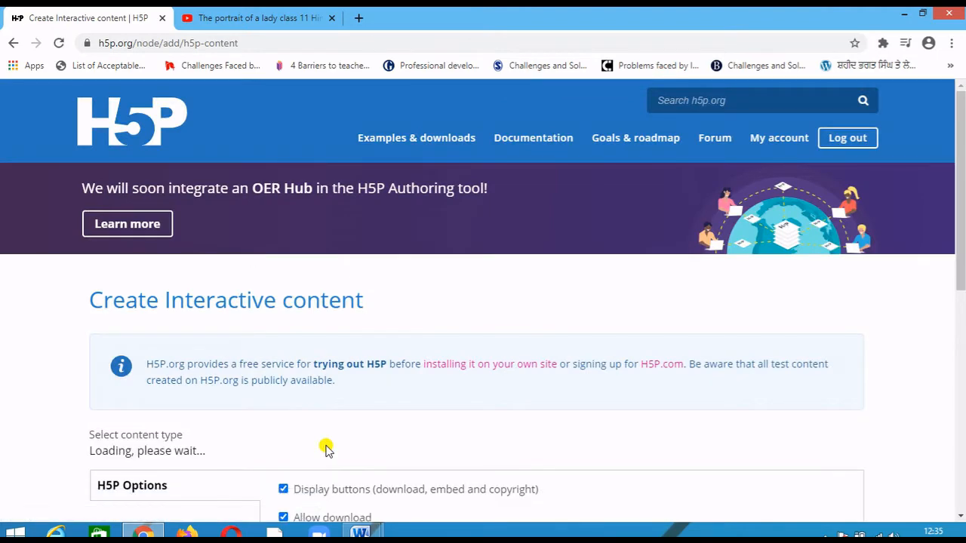
Choose Mark the Words as the content type for the new content
{"action": "scroll", "coordinate": [326, 448], "scroll_direction": "down", "scroll_amount": 4}
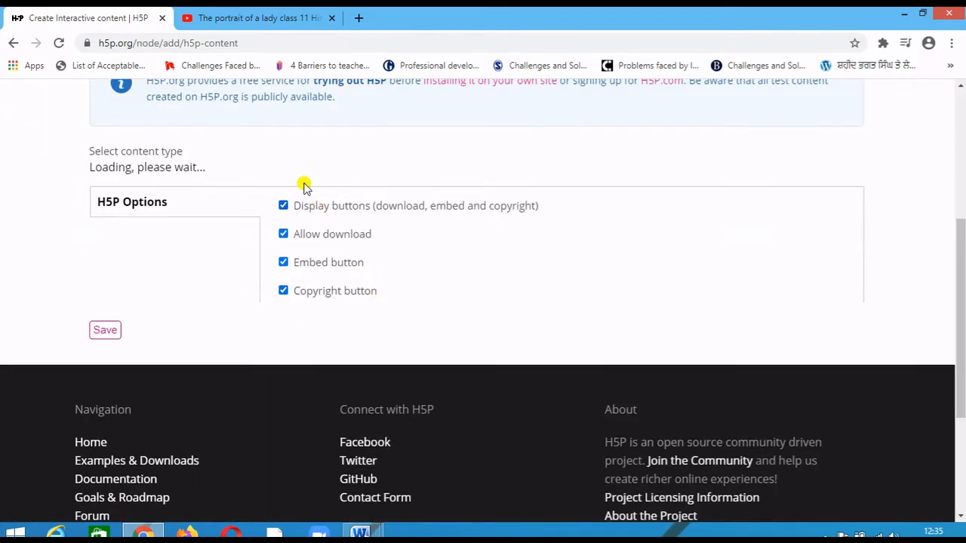
{"action": "scroll", "coordinate": [345, 344], "scroll_direction": "down", "scroll_amount": 5}
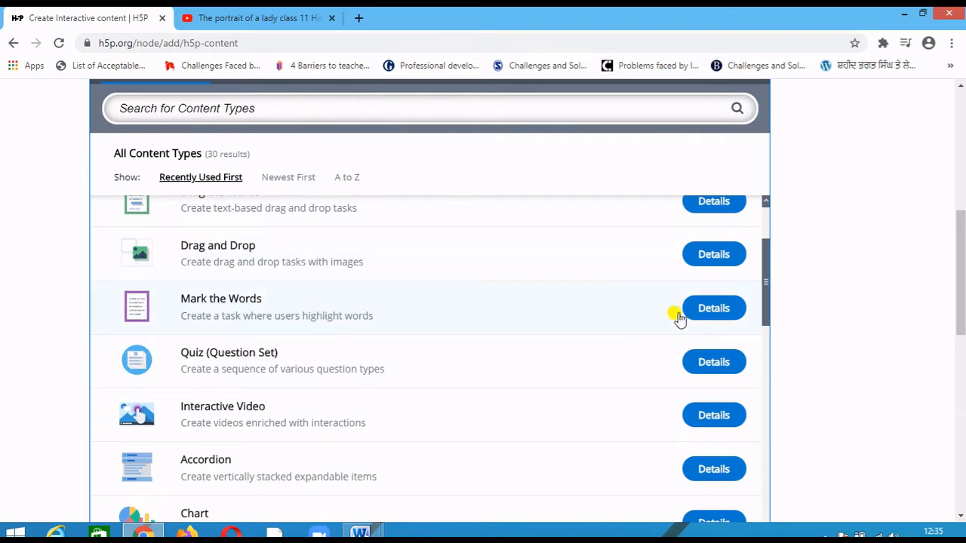
{"action": "left_click", "coordinate": [711, 309]}
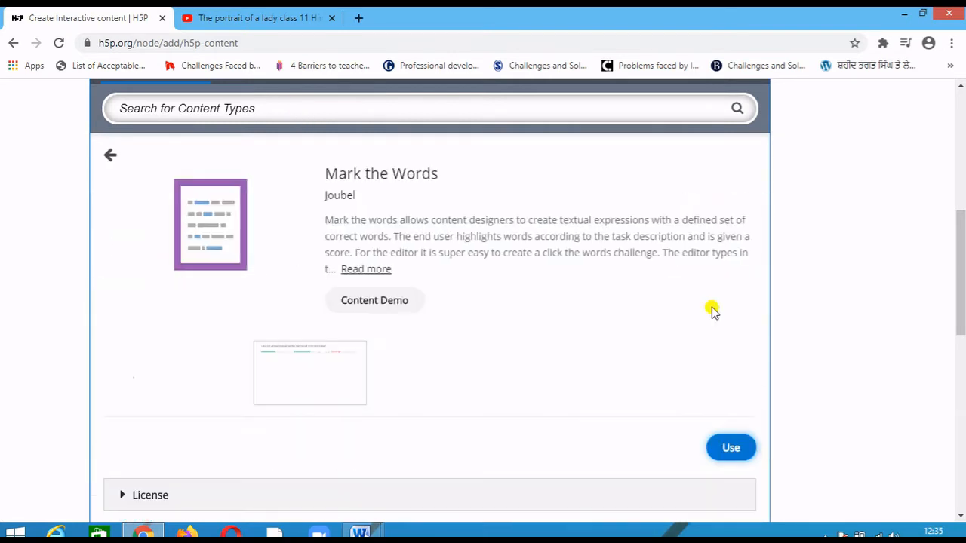
{"action": "left_click", "coordinate": [728, 448]}
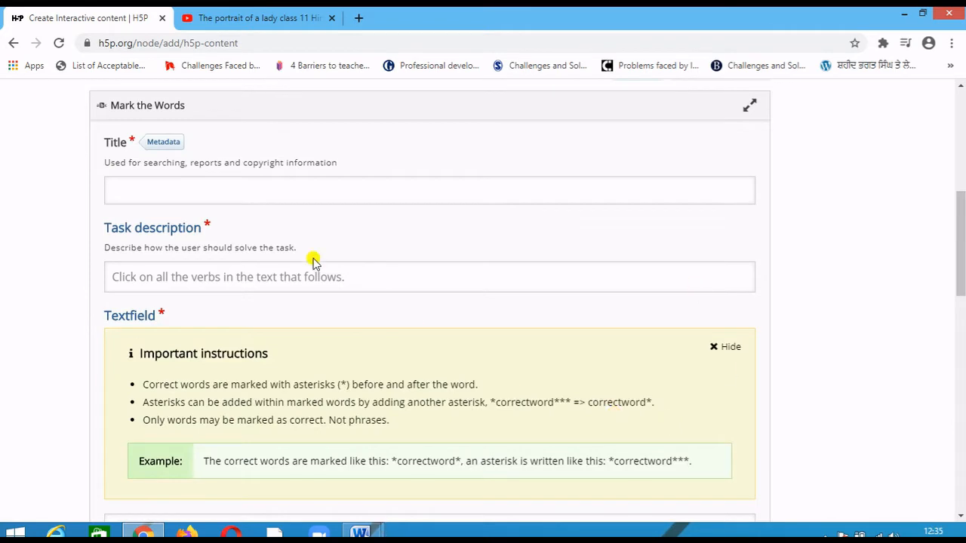
Title the content "Tenses" and enter "mark the correct verbs" as the task description
{"action": "left_click", "coordinate": [238, 192]}
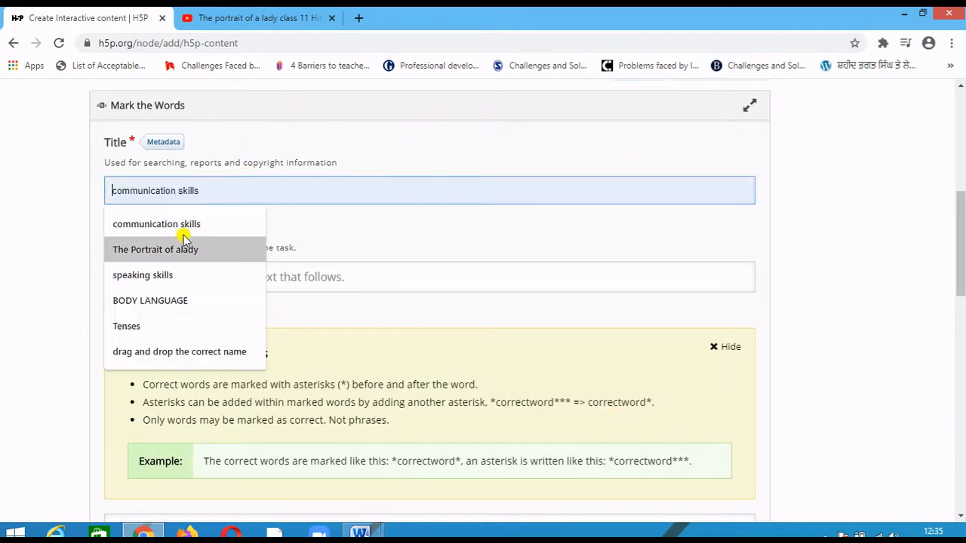
{"action": "left_click", "coordinate": [145, 326]}
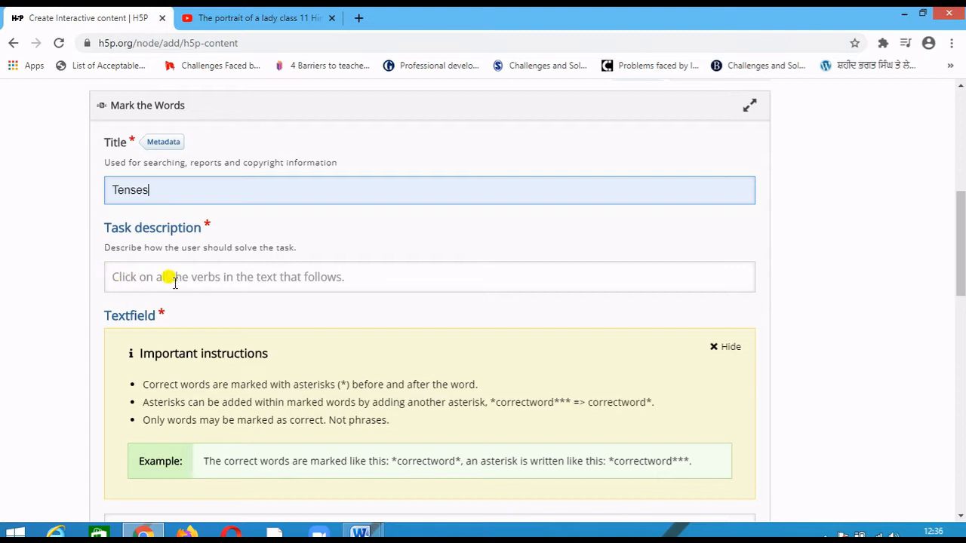
{"action": "left_click", "coordinate": [351, 277]}
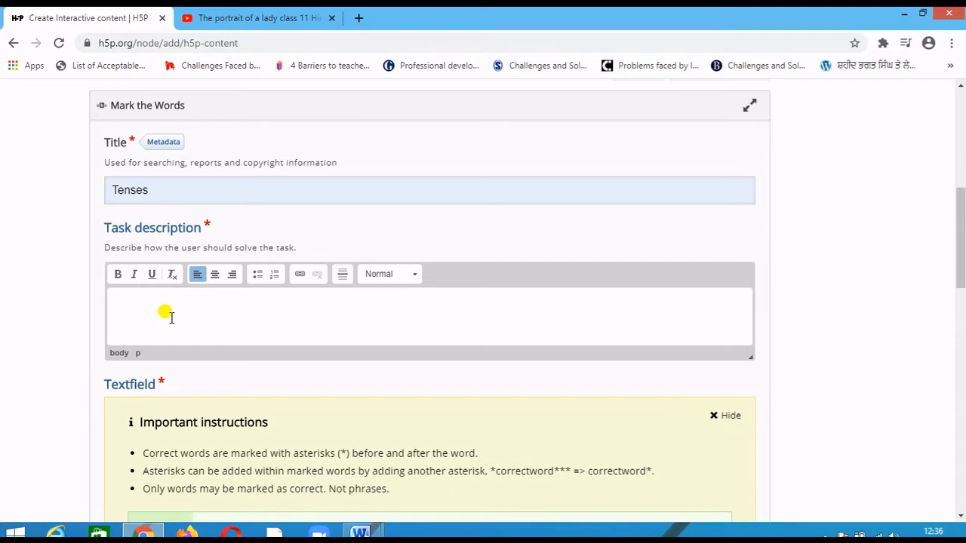
{"action": "type", "text": "c"}
{"action": "type", "text": "ar"}
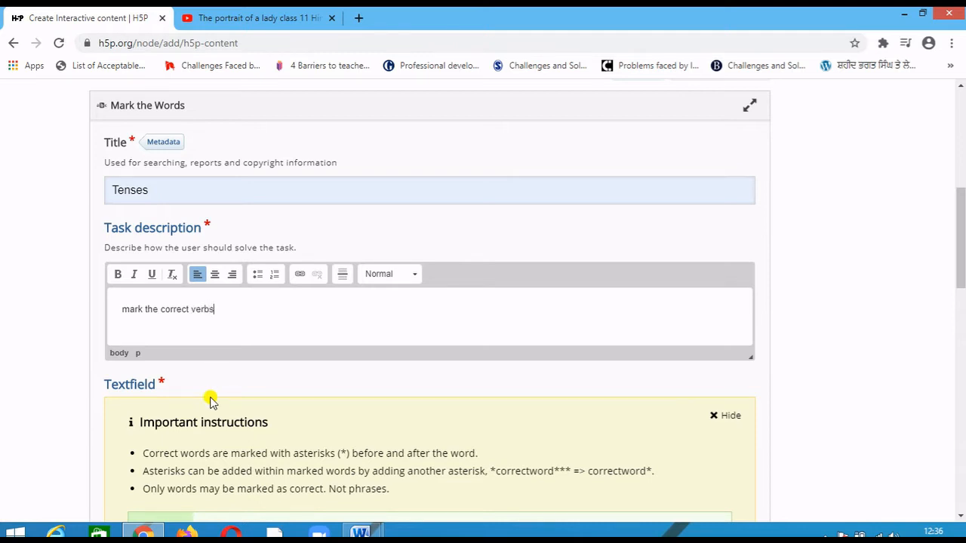
Copy sentences a to d from the TENSES document in Word into the exercise's Textfield in Chrome
{"action": "scroll", "coordinate": [212, 393], "scroll_direction": "down", "scroll_amount": 3}
{"action": "scroll", "coordinate": [253, 381], "scroll_direction": "down", "scroll_amount": 1}
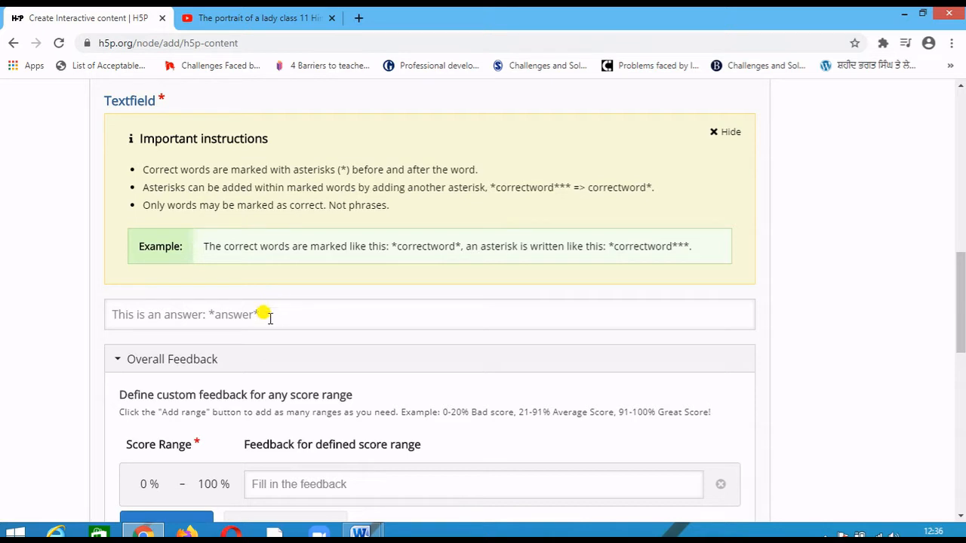
{"action": "left_click", "coordinate": [216, 312]}
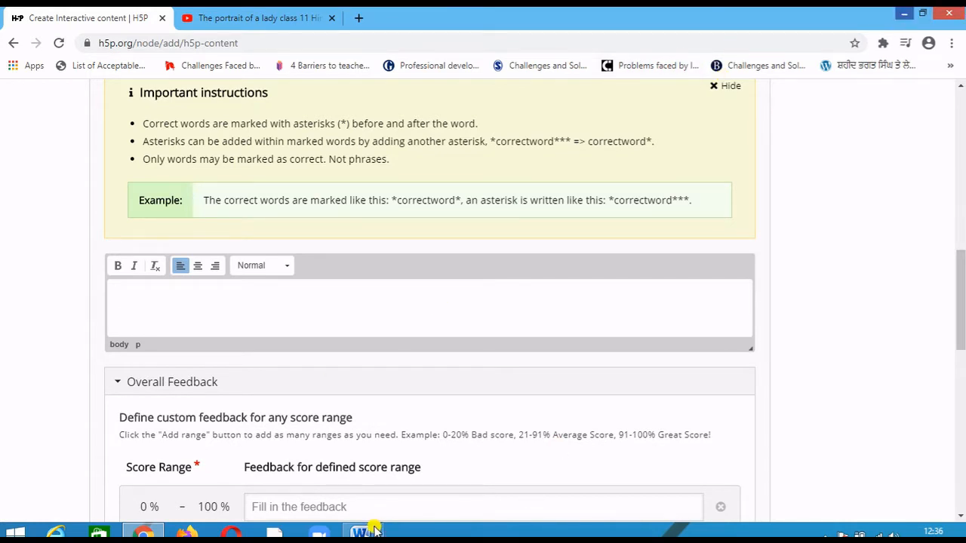
{"action": "mouse_move", "coordinate": [364, 531]}
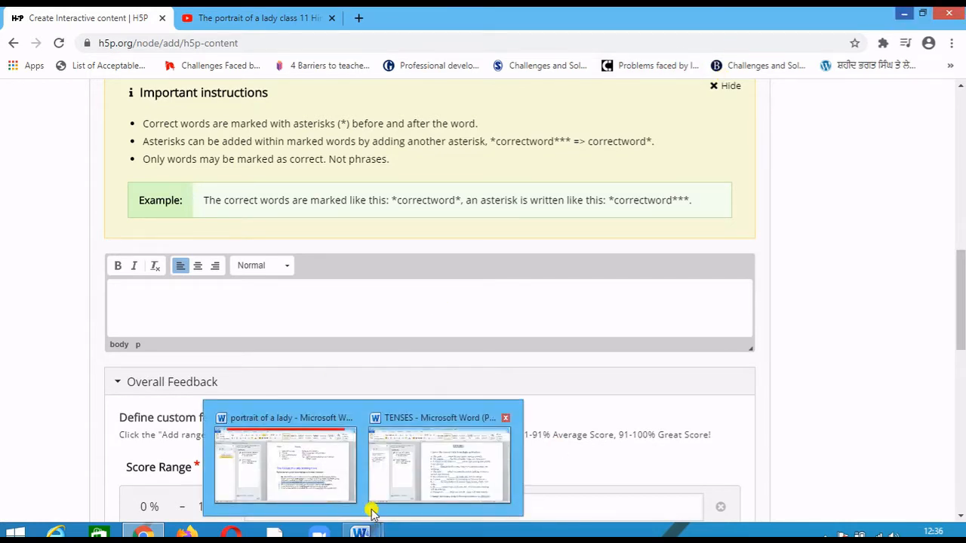
{"action": "left_click", "coordinate": [437, 461]}
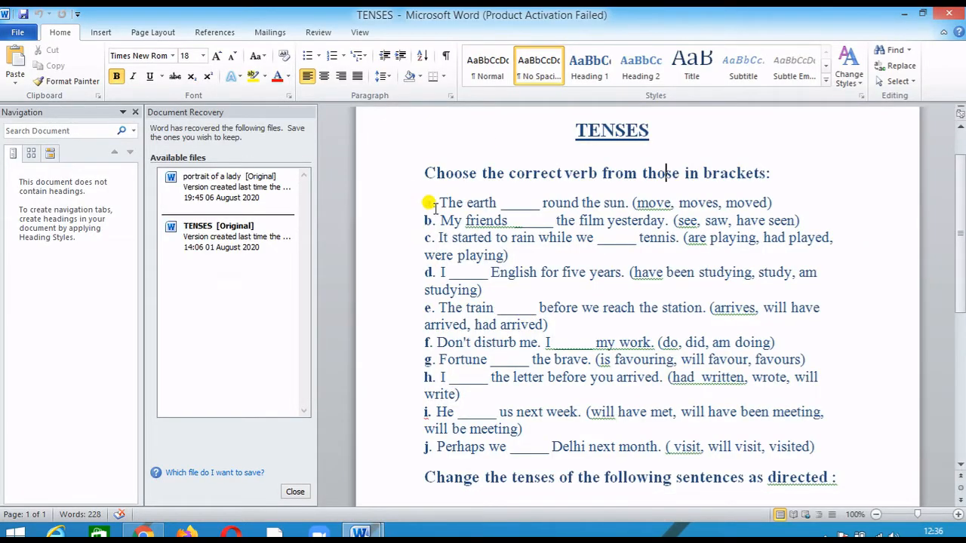
{"action": "left_click_drag", "start_coordinate": [421, 203], "coordinate": [763, 288]}
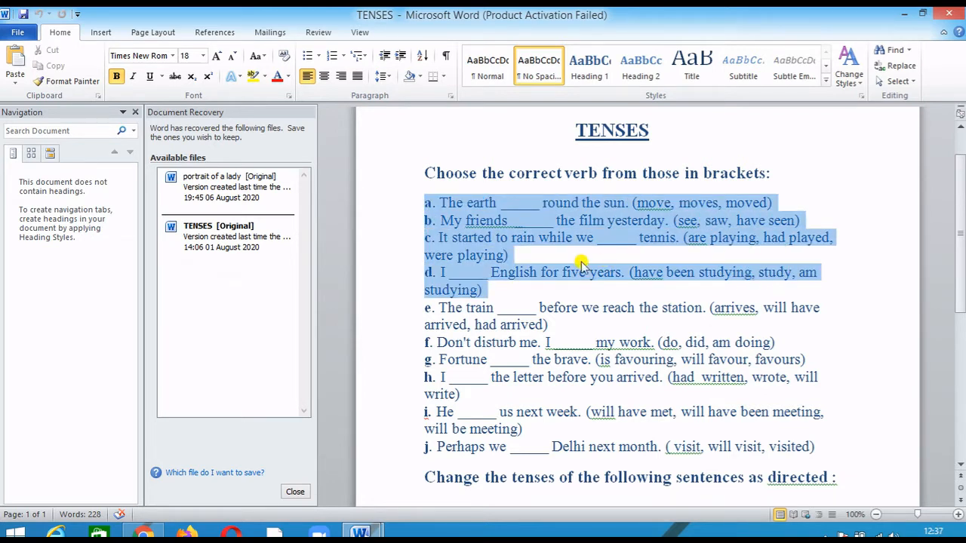
{"action": "right_click", "coordinate": [533, 237]}
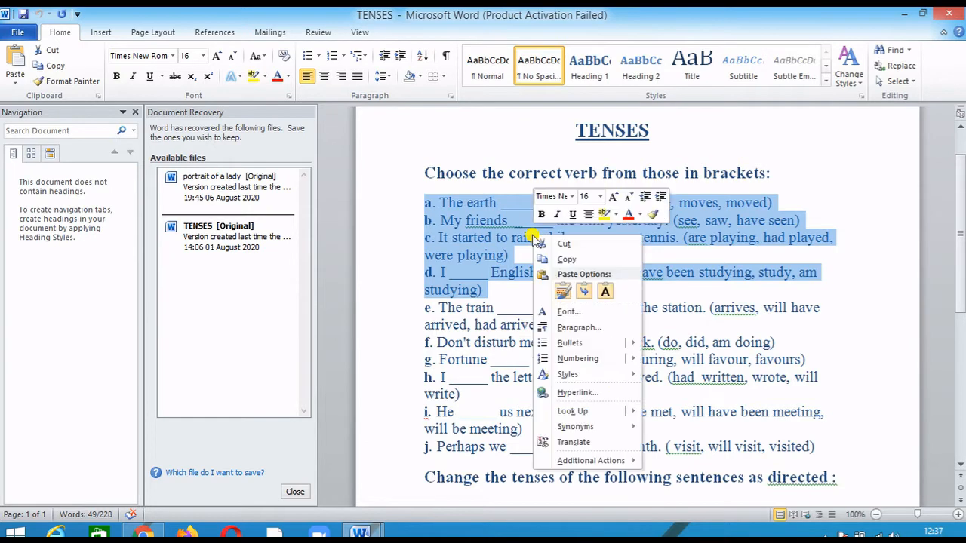
{"action": "left_click", "coordinate": [558, 262]}
{"action": "left_click", "coordinate": [144, 532]}
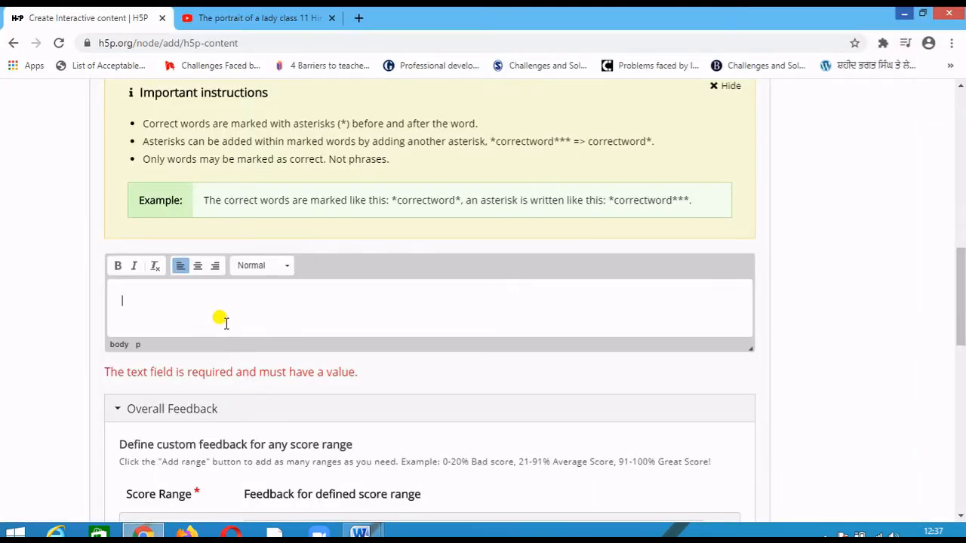
{"action": "key", "text": "ctrl+v"}
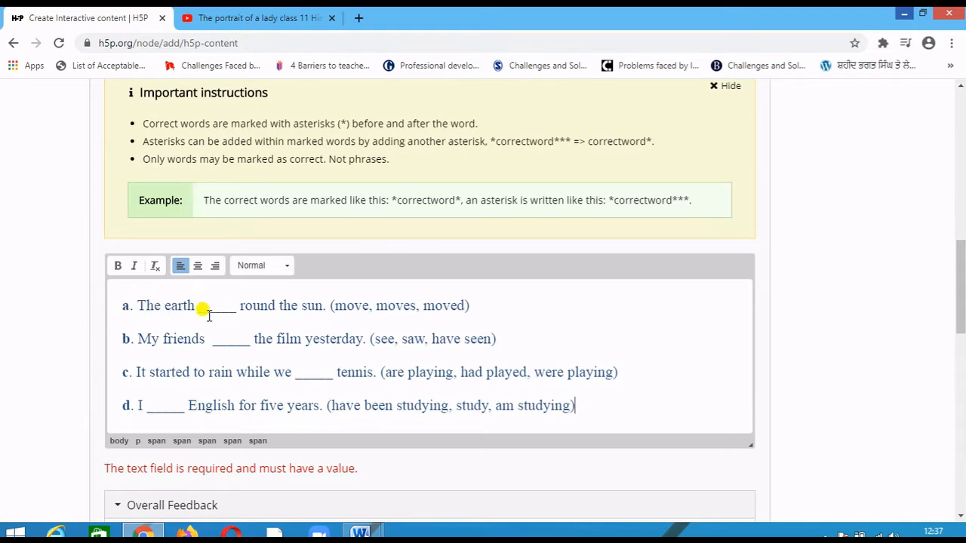
Mark "moves" as the correct word in sentence a with asterisks and separate its options with slashes: "(move/ *moves* /moved)"
{"action": "left_click", "coordinate": [371, 306]}
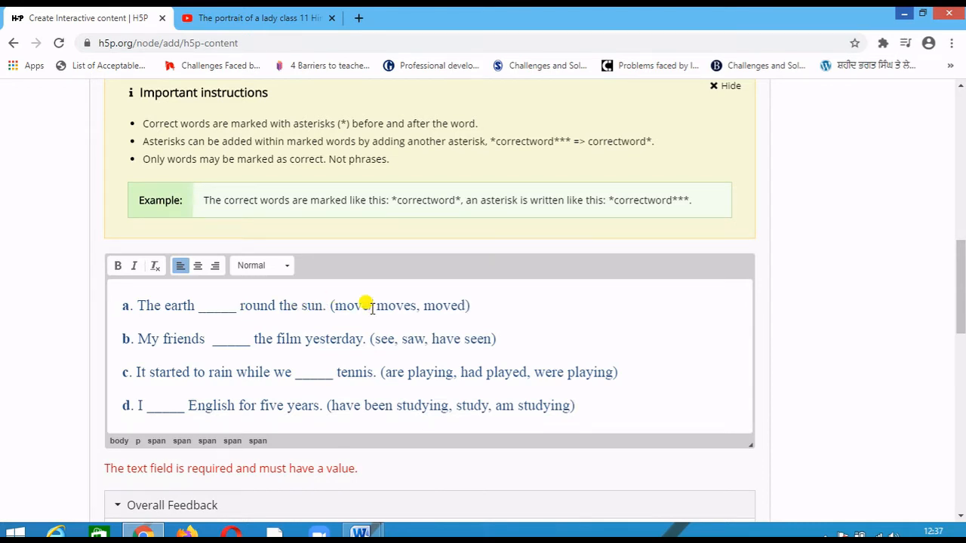
{"action": "left_click", "coordinate": [371, 302]}
{"action": "type", "text": "*"}
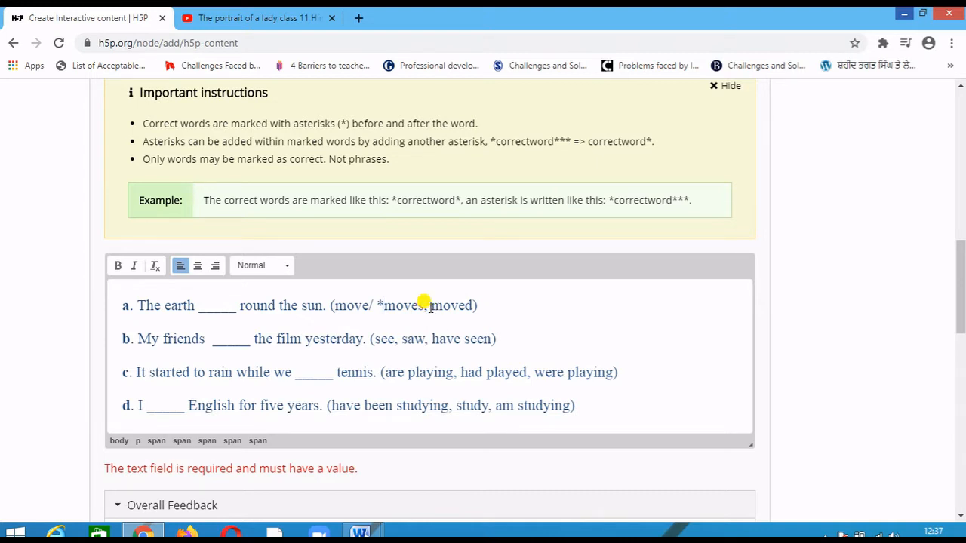
{"action": "key", "text": "BackSpace"}
{"action": "key", "text": "BackSpace"}
{"action": "type", "text": "* /"}
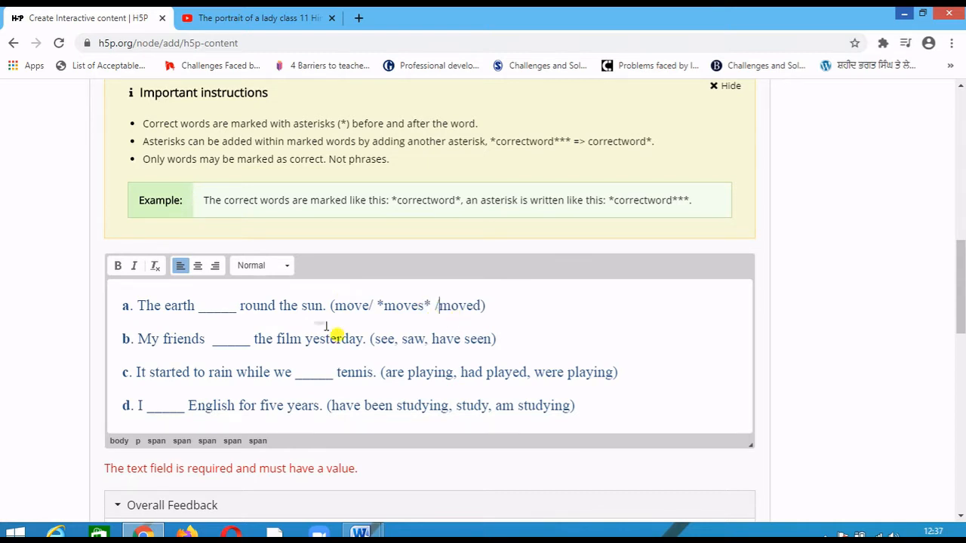
Mark "saw" as the correct word in sentence b with asterisks and separate its options with slashes: "(see/ *saw* /have seen)"
{"action": "left_click", "coordinate": [397, 341]}
{"action": "key", "text": "BackSpace"}
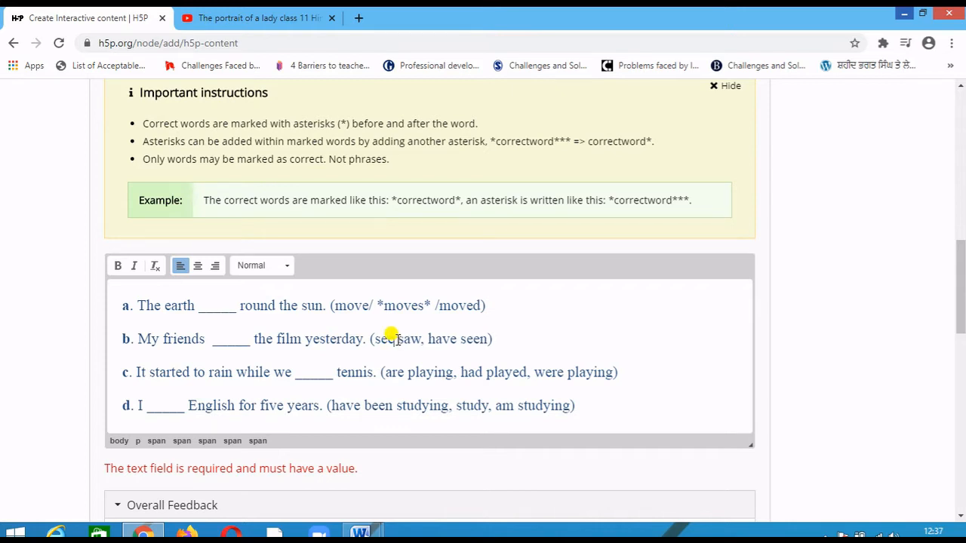
{"action": "type", "text": "/"}
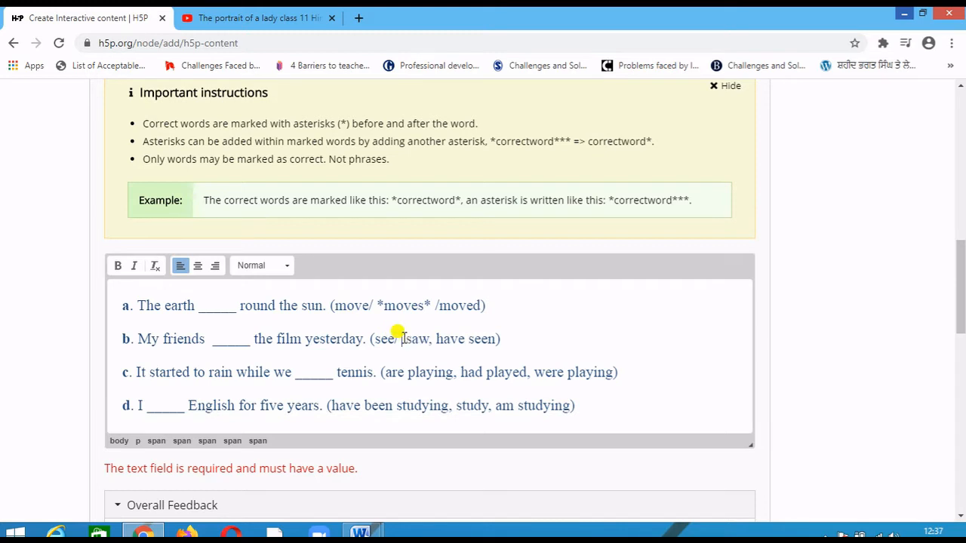
{"action": "type", "text": "  *saw"}
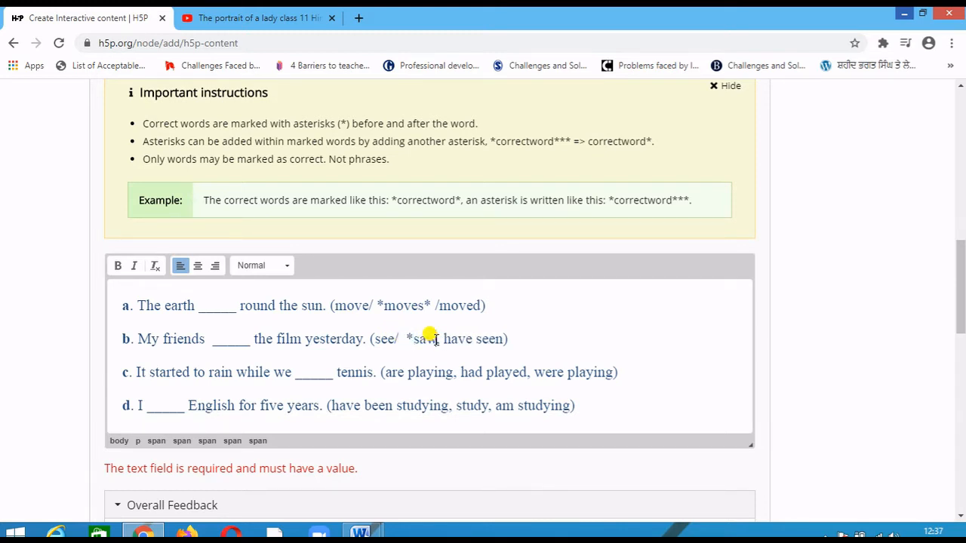
{"action": "type", "text": "*"}
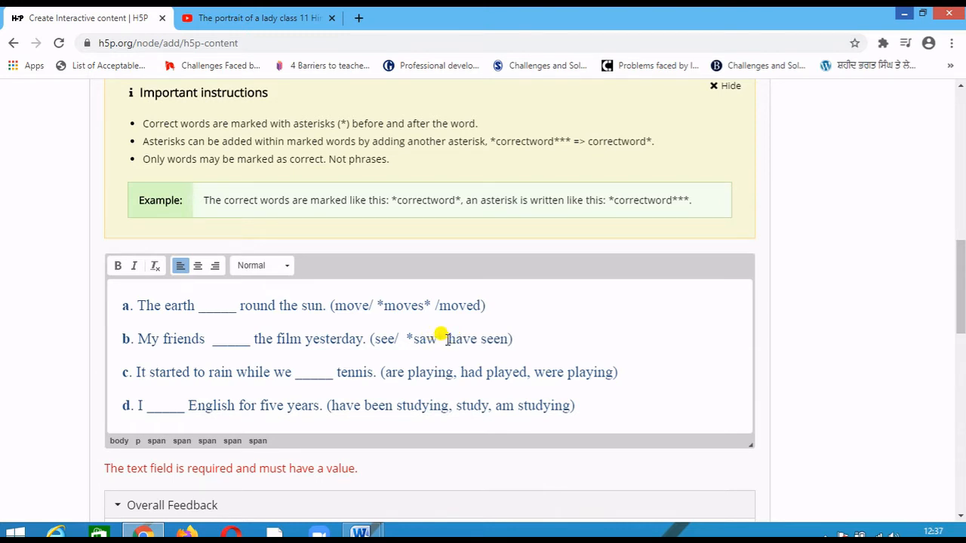
{"action": "type", "text": "*"}
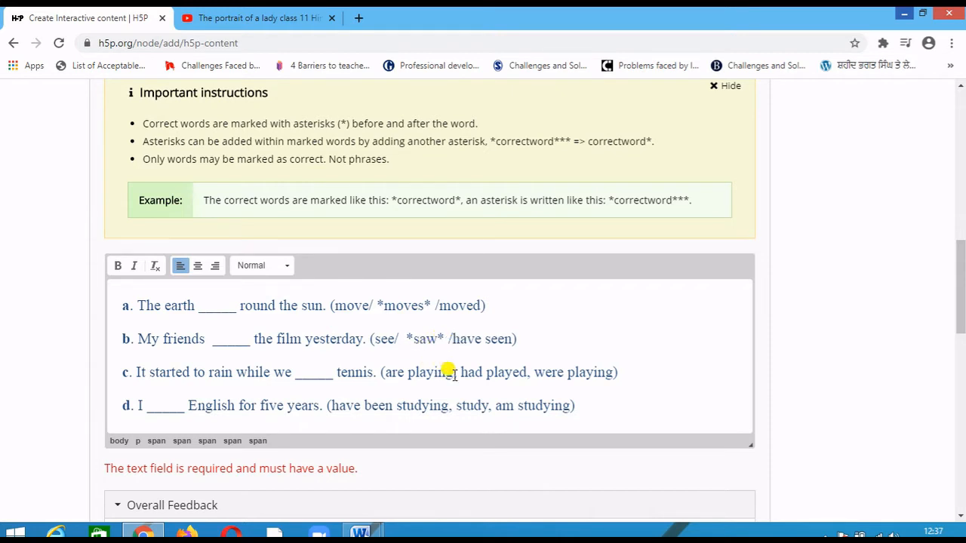
Separate the options in sentence c with slashes and mark "had played" with asterisks: "(are playing/ *had played* /were playing)"
{"action": "left_click", "coordinate": [456, 372]}
{"action": "key", "text": "BackSpace"}
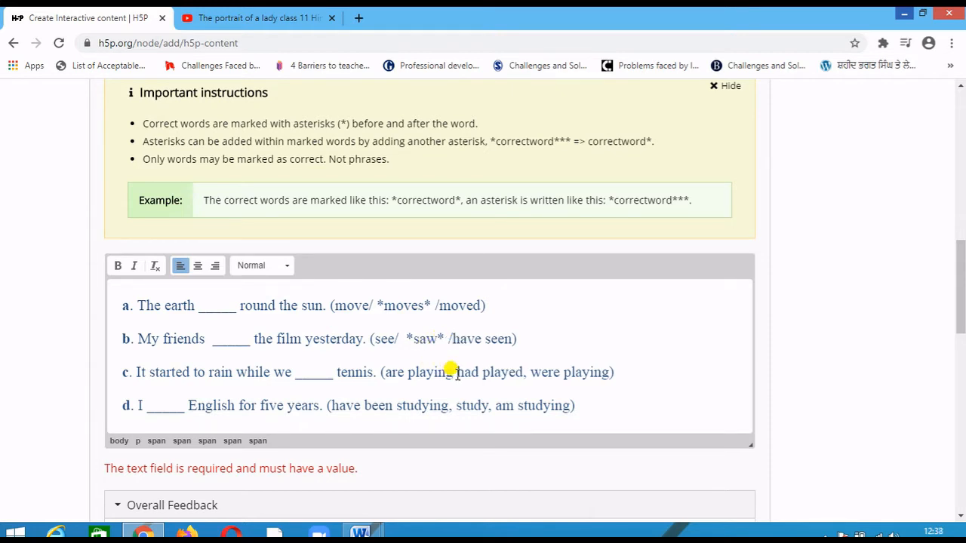
{"action": "type", "text": "/ "}
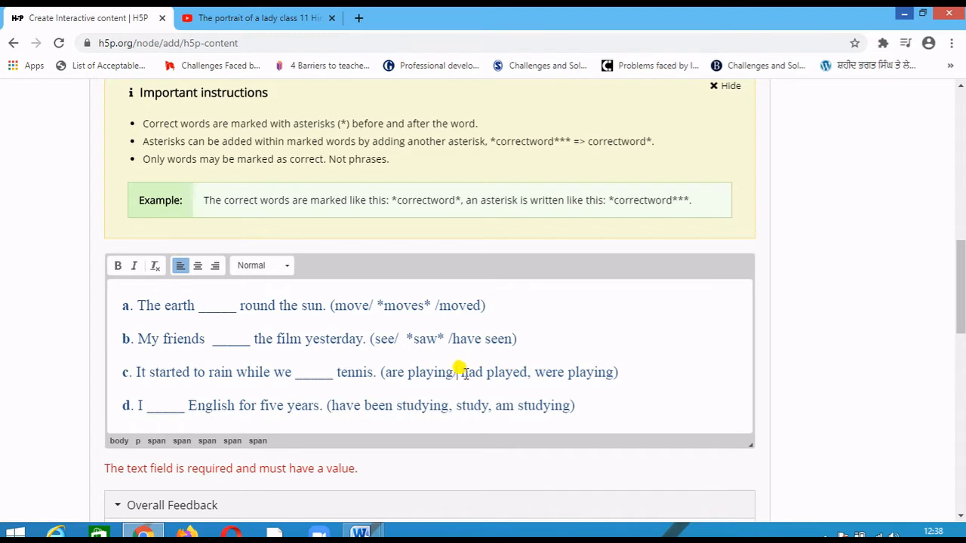
{"action": "type", "text": "*"}
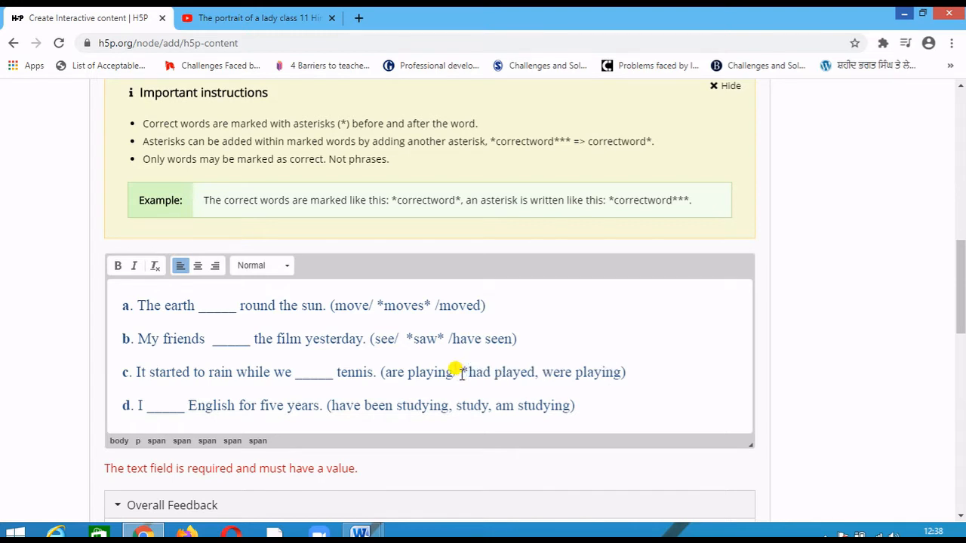
{"action": "left_click", "coordinate": [538, 372]}
{"action": "key", "text": "BackSpace"}
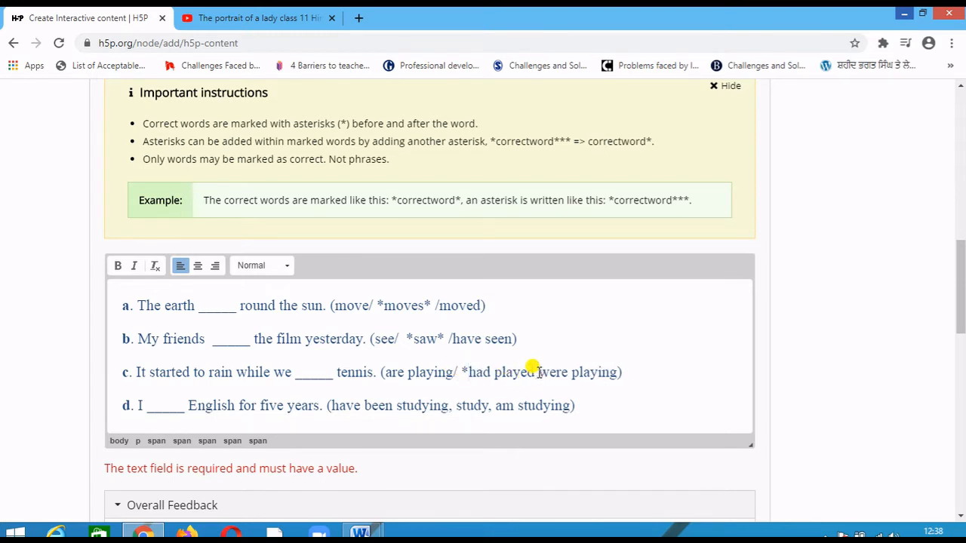
{"action": "type", "text": "*"}
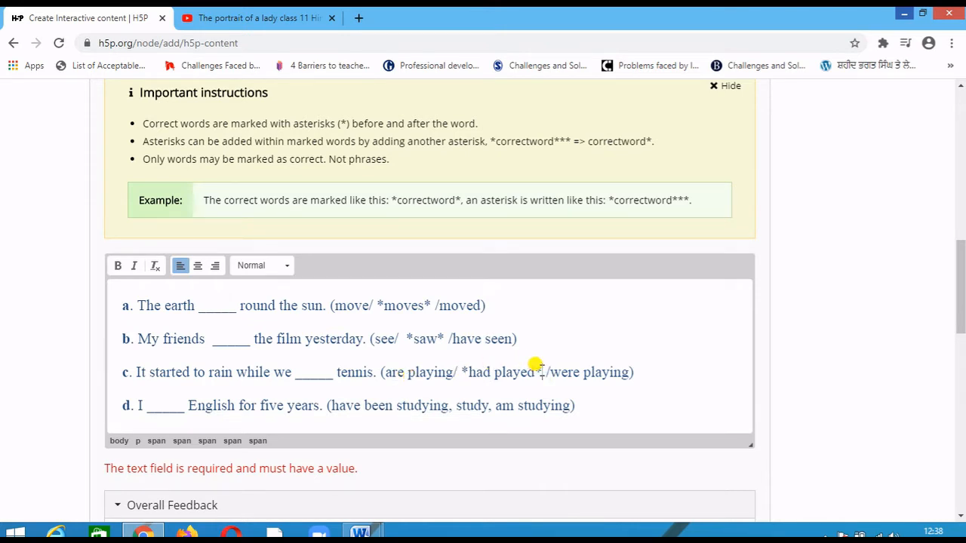
Remove the asterisks around "had played" in sentence c and mark "were playing" with asterisks instead
{"action": "key", "text": "BackSpace"}
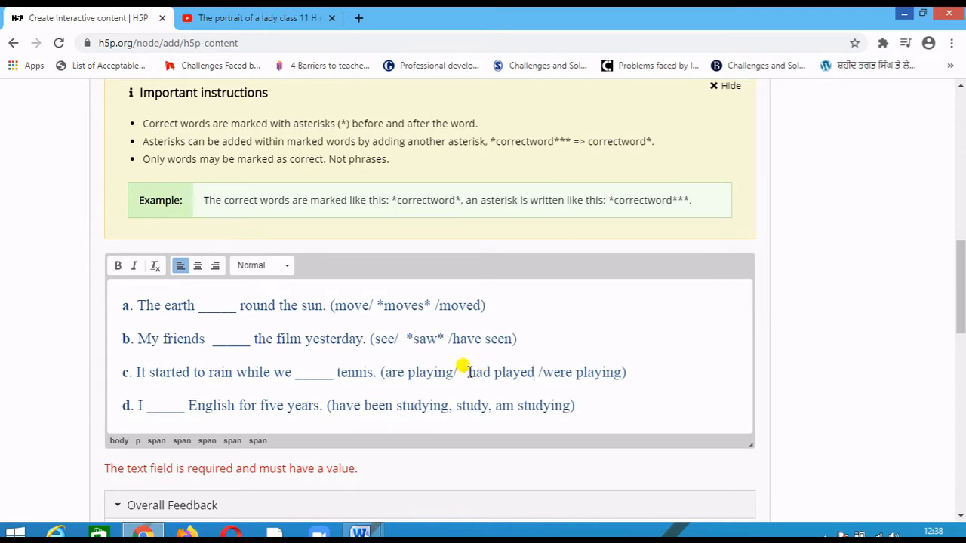
{"action": "left_click", "coordinate": [467, 372]}
{"action": "key", "text": "BackSpace"}
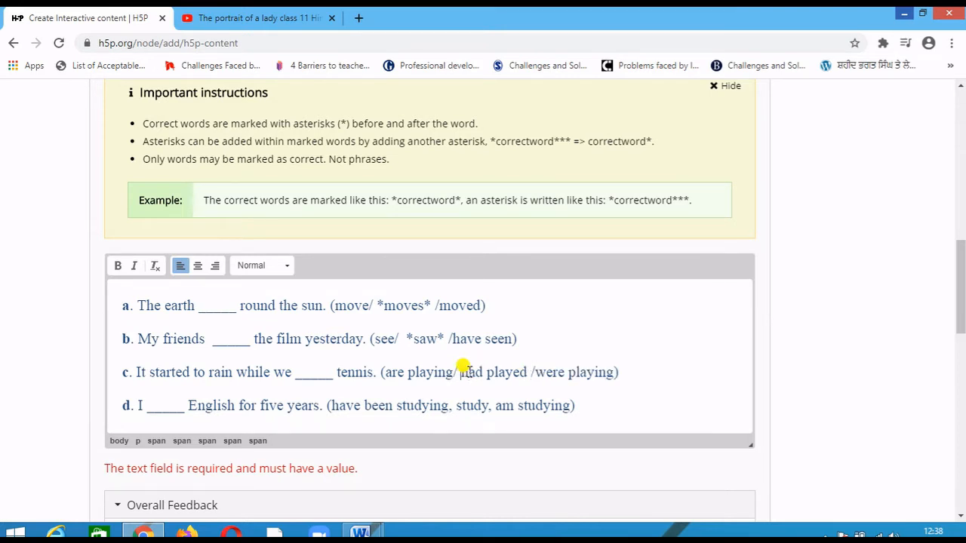
{"action": "left_click", "coordinate": [533, 372]}
{"action": "type", "text": "*"}
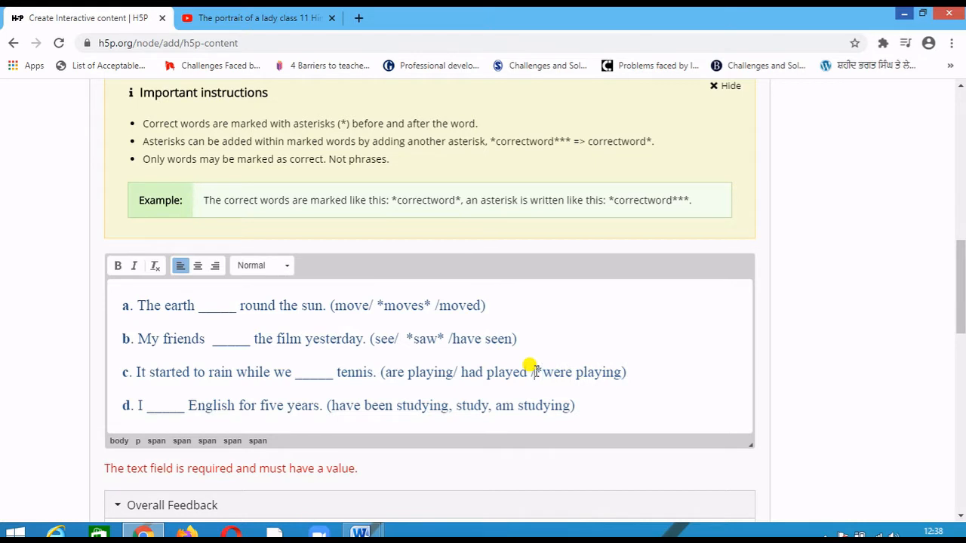
{"action": "left_click", "coordinate": [625, 372]}
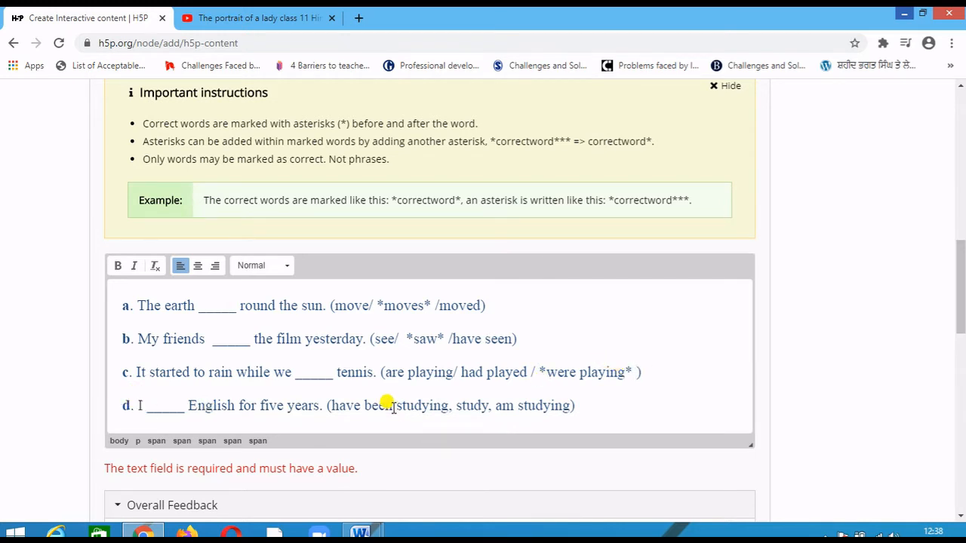
Mark "have been studying" in sentence d with asterisks and replace the commas between its options with slashes
{"action": "left_click", "coordinate": [326, 400]}
{"action": "type", "text": "*"}
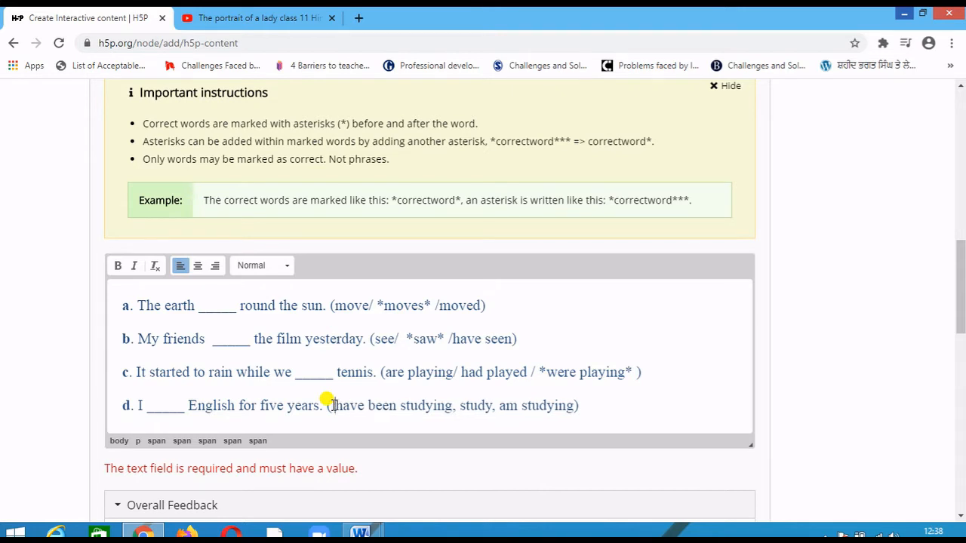
{"action": "type", "text": "*"}
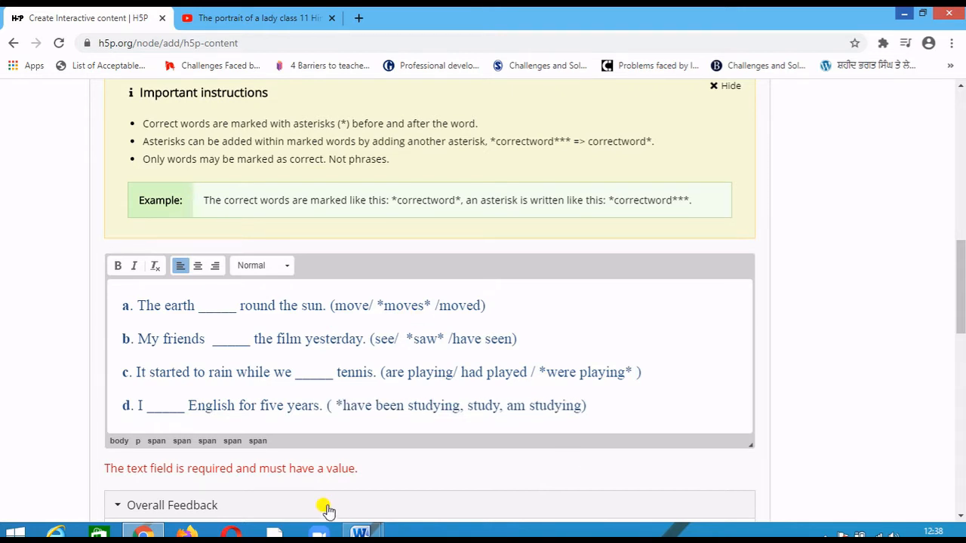
{"action": "left_click", "coordinate": [460, 406]}
{"action": "type", "text": "*"}
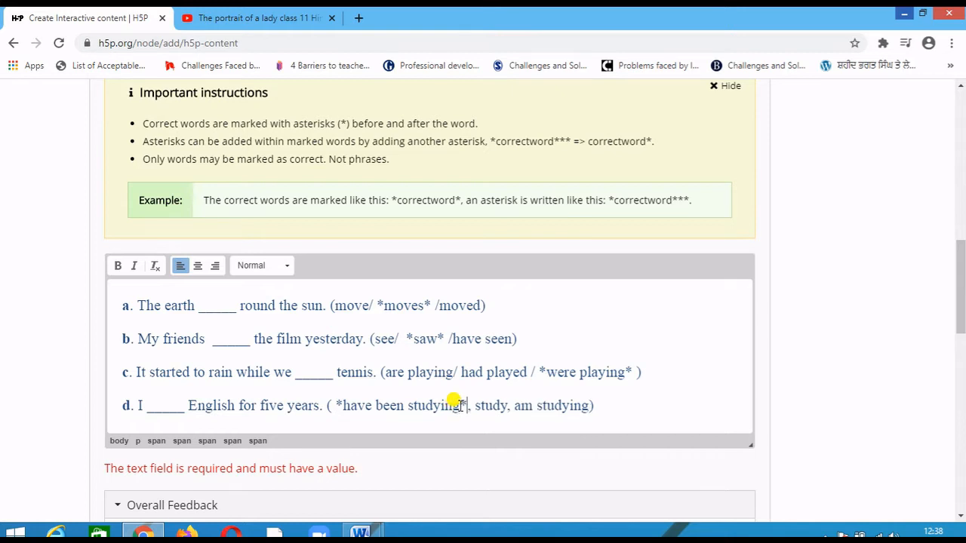
{"action": "key", "text": "Delete"}
{"action": "type", "text": "/"}
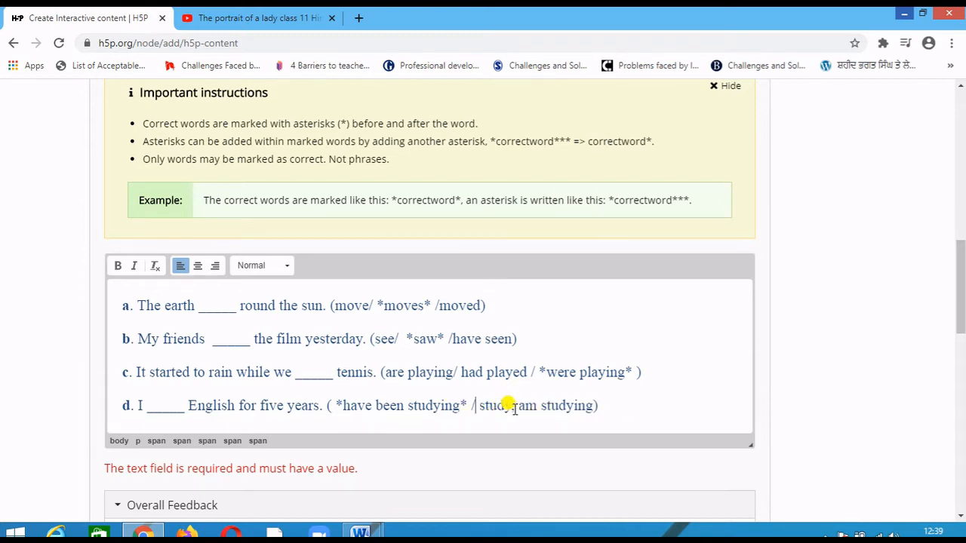
{"action": "key", "text": "BackSpace"}
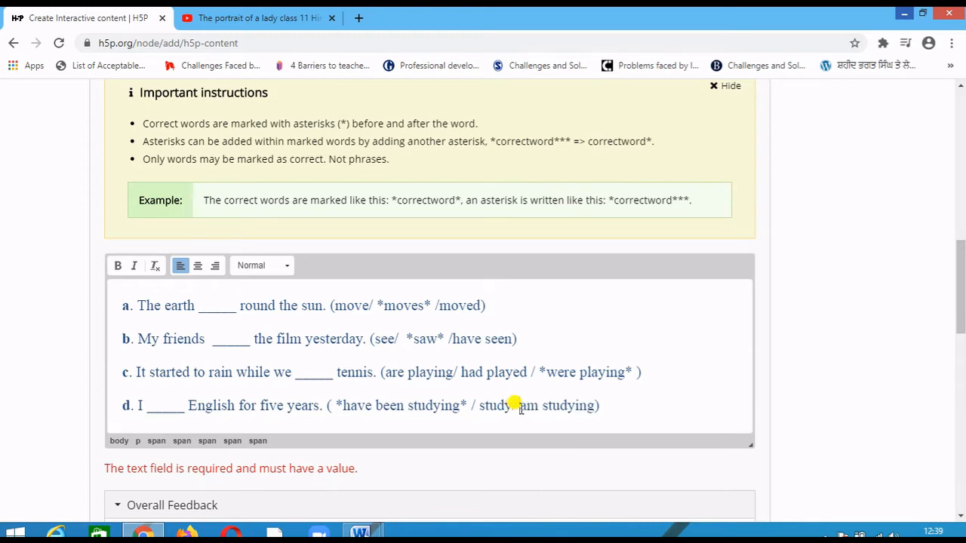
{"action": "type", "text": "/"}
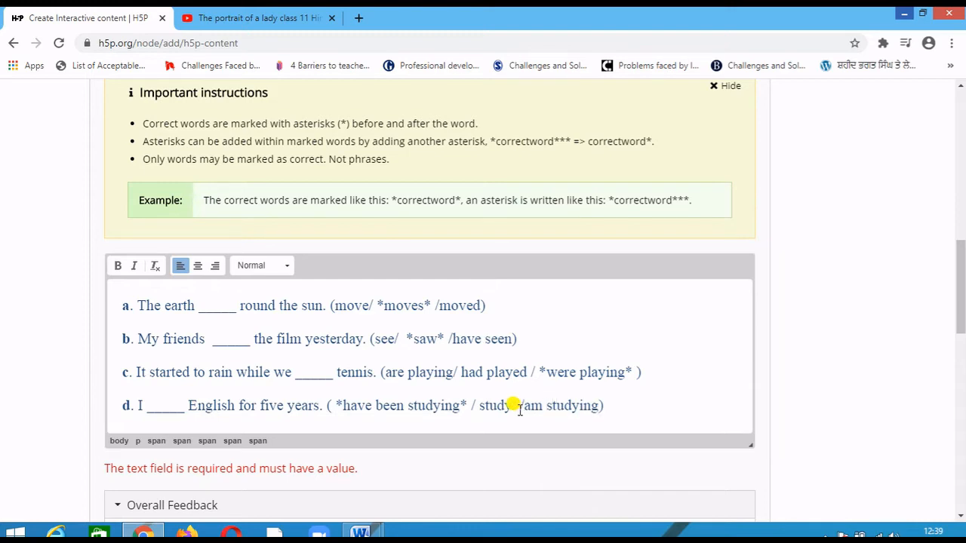
Save the Tenses exercise with the default feedback and H5P options
{"action": "scroll", "coordinate": [190, 345], "scroll_direction": "down", "scroll_amount": 5}
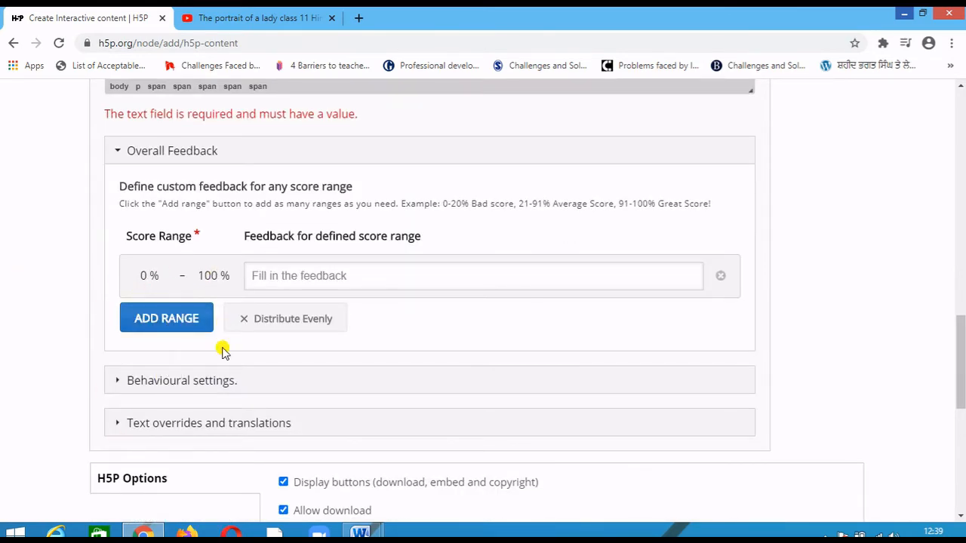
{"action": "scroll", "coordinate": [222, 349], "scroll_direction": "down", "scroll_amount": 2}
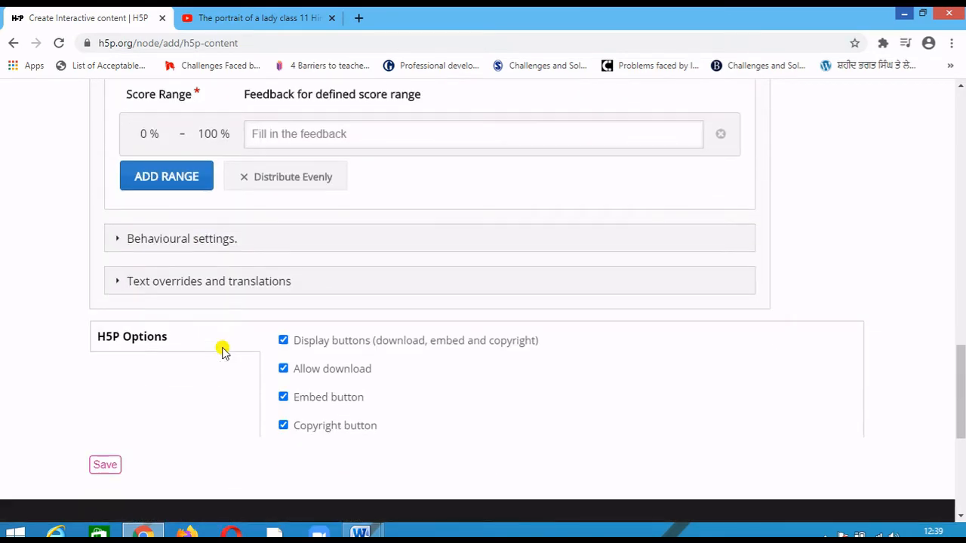
{"action": "left_click", "coordinate": [104, 466]}
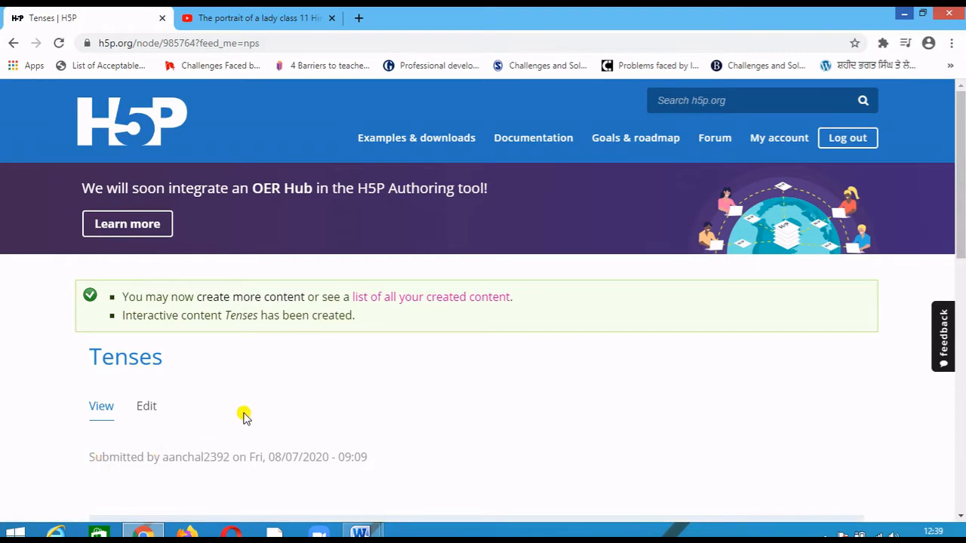
Test the saved exercise by marking "moves", "saw", "playing/" and "have been studying", and check the answers
{"action": "scroll", "coordinate": [373, 423], "scroll_direction": "down", "scroll_amount": 2}
{"action": "scroll", "coordinate": [381, 387], "scroll_direction": "down", "scroll_amount": 2}
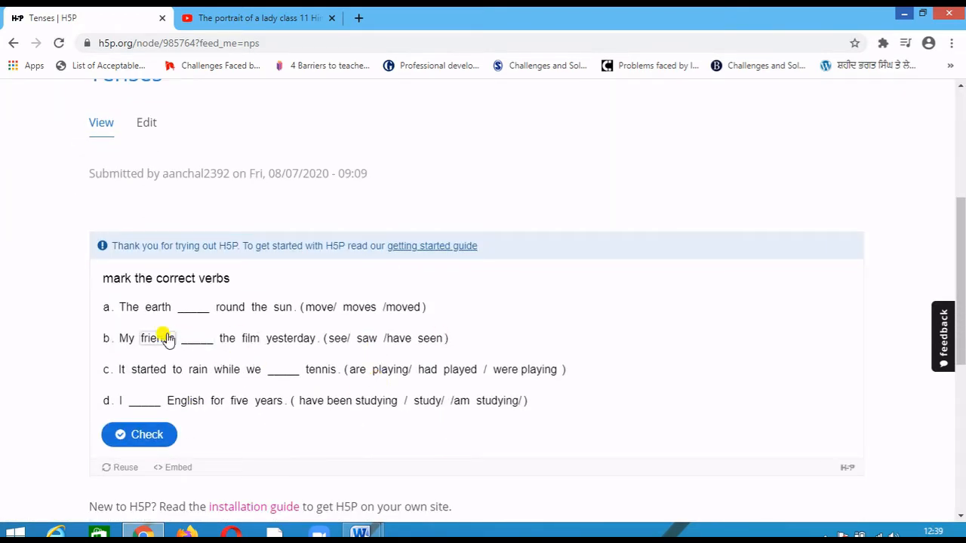
{"action": "left_click", "coordinate": [361, 309]}
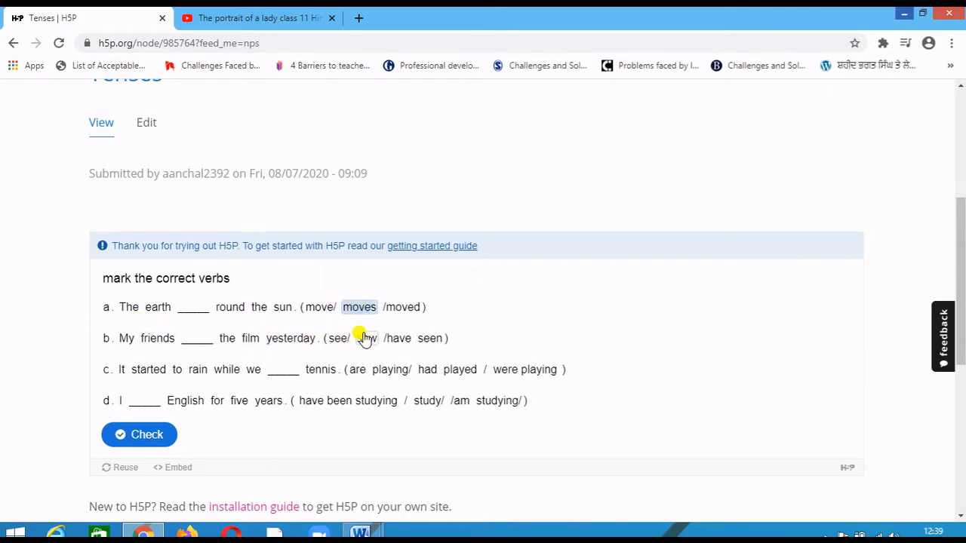
{"action": "left_click", "coordinate": [366, 338]}
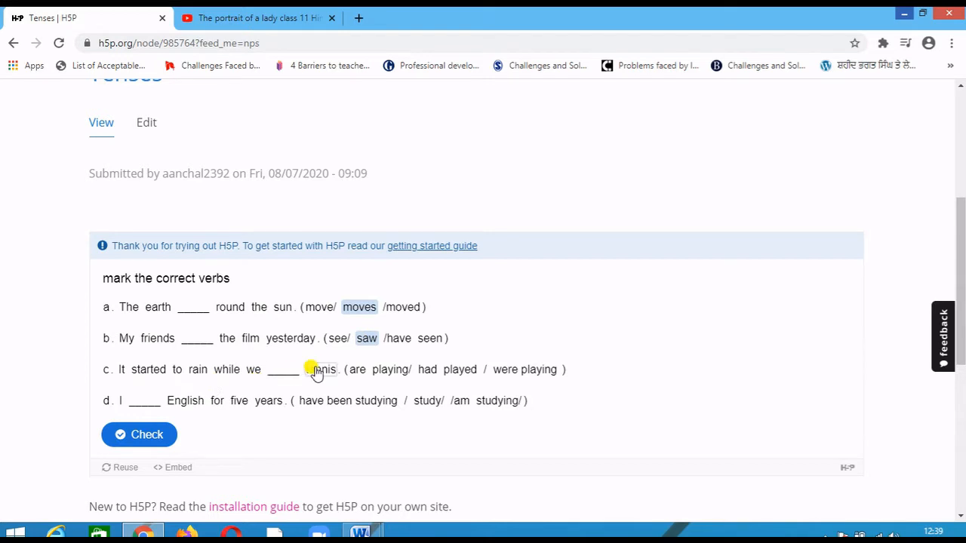
{"action": "left_click", "coordinate": [387, 372]}
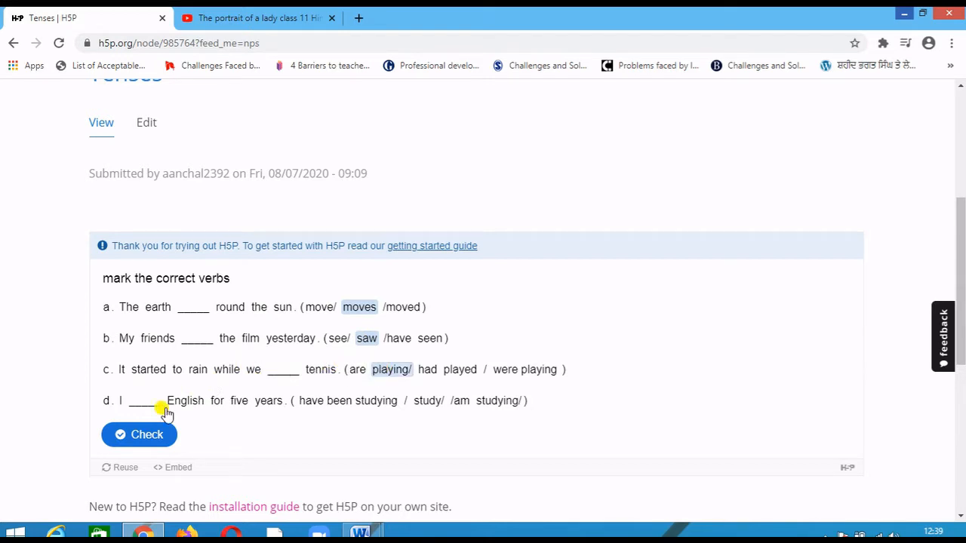
{"action": "left_click", "coordinate": [339, 403]}
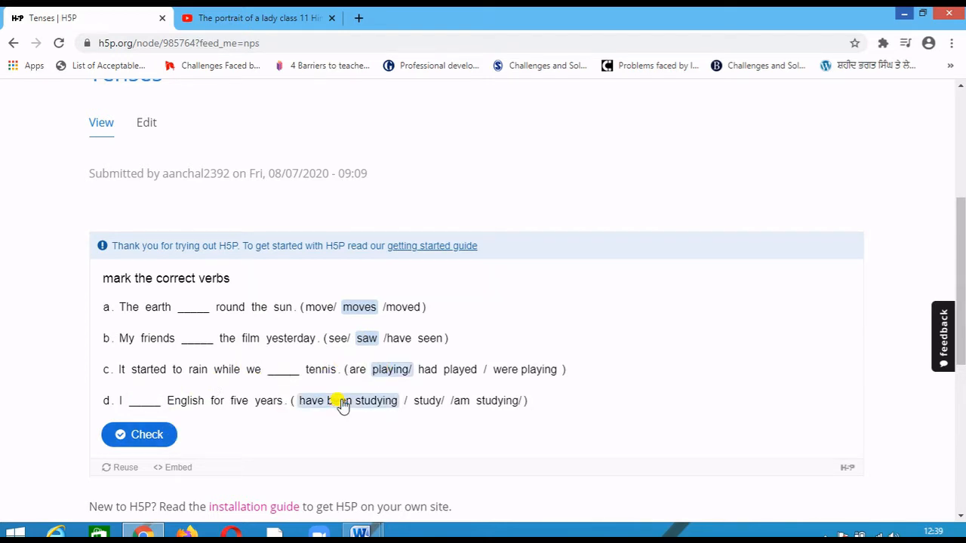
{"action": "left_click", "coordinate": [148, 435]}
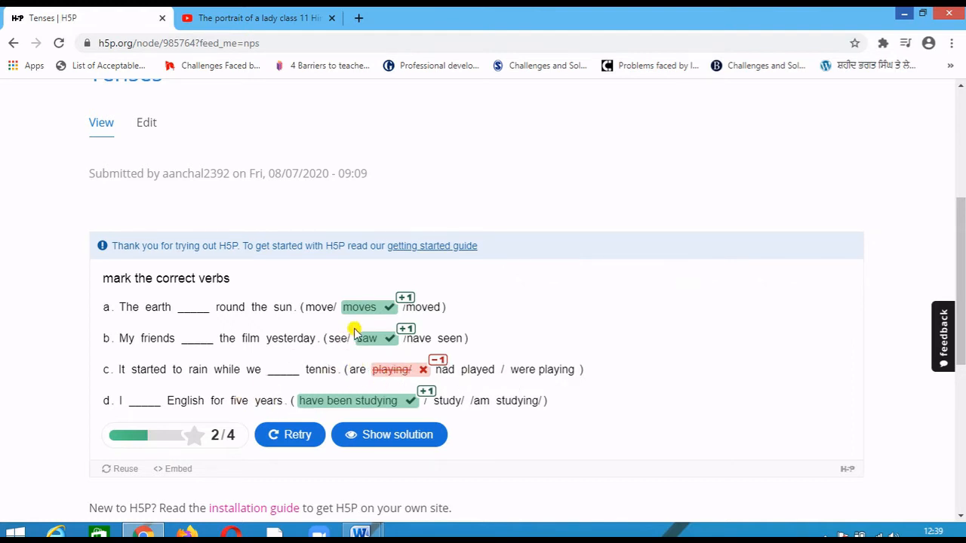
Reopen the Tenses exercise for editing and go to the marked sentences in its Textfield
{"action": "scroll", "coordinate": [354, 333], "scroll_direction": "down", "scroll_amount": 1}
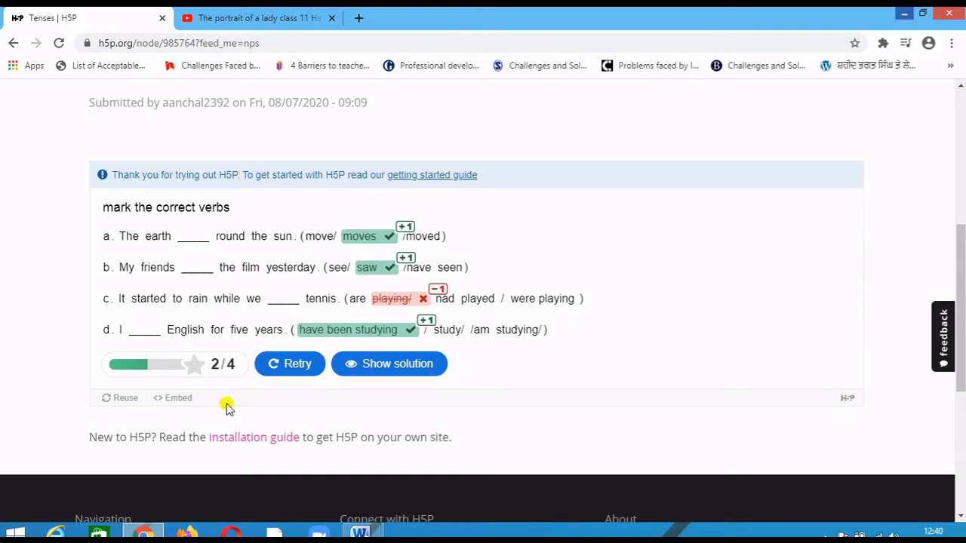
{"action": "scroll", "coordinate": [226, 407], "scroll_direction": "up", "scroll_amount": 4}
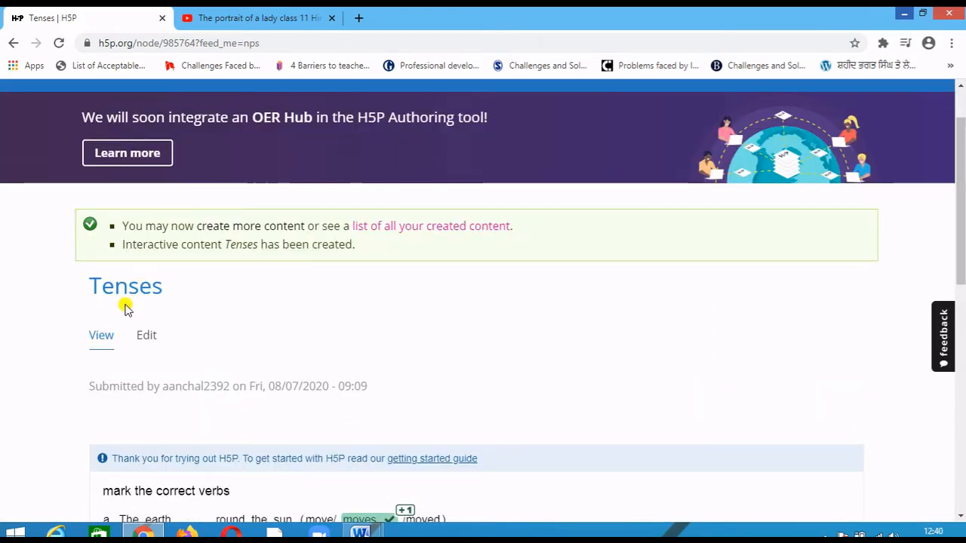
{"action": "left_click", "coordinate": [150, 337]}
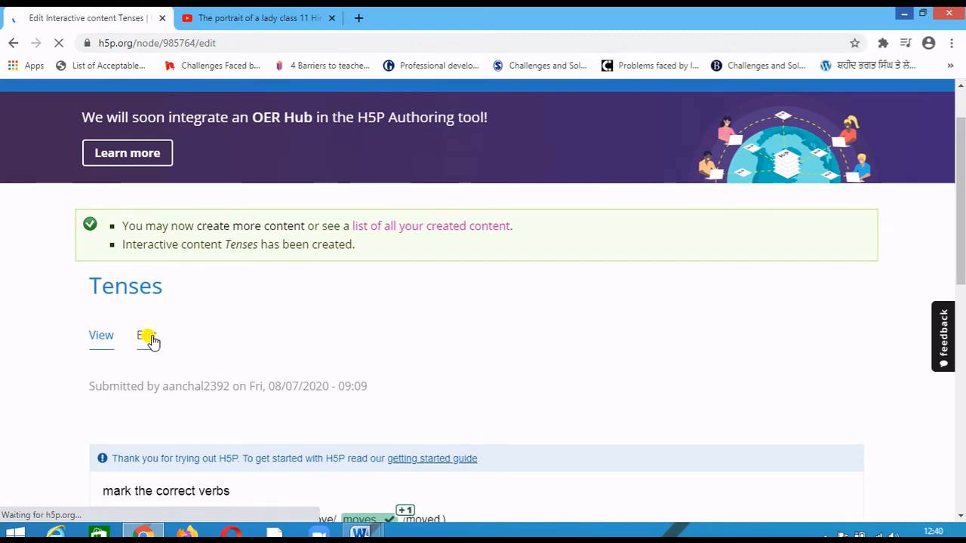
{"action": "scroll", "coordinate": [163, 366], "scroll_direction": "down", "scroll_amount": 2}
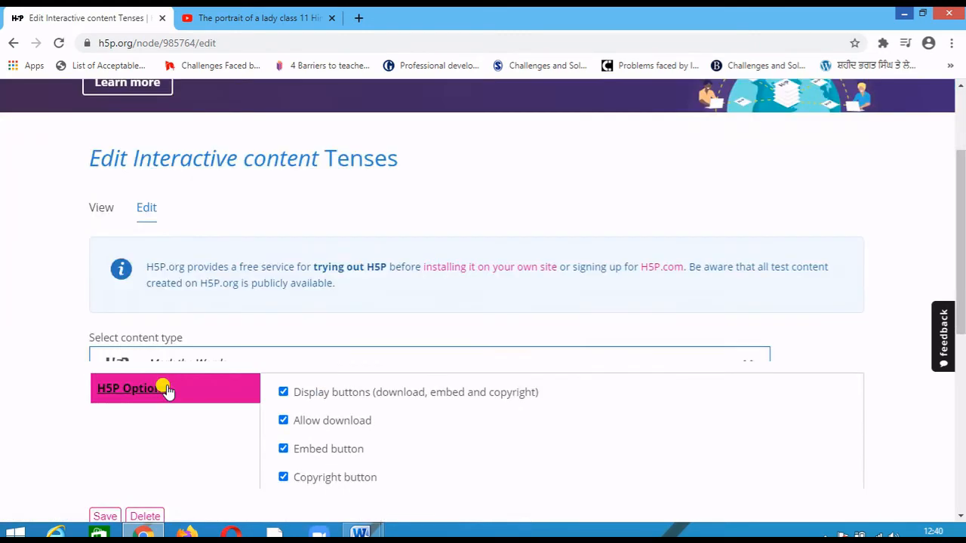
{"action": "scroll", "coordinate": [254, 367], "scroll_direction": "down", "scroll_amount": 4}
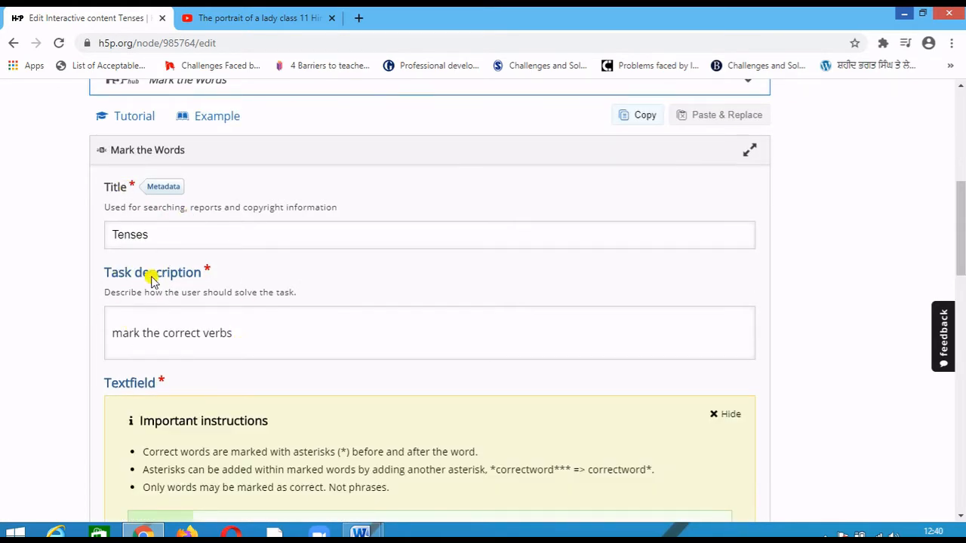
{"action": "scroll", "coordinate": [170, 324], "scroll_direction": "down", "scroll_amount": 5}
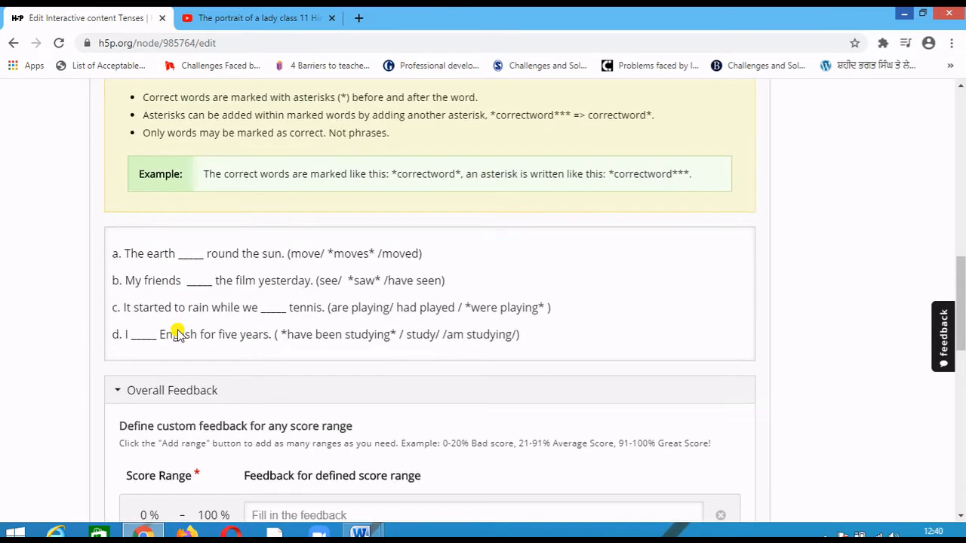
Review the Tenses exercise's editable title, task description, marked sentences and H5P options
{"action": "scroll", "coordinate": [177, 333], "scroll_direction": "down", "scroll_amount": 4}
{"action": "scroll", "coordinate": [178, 333], "scroll_direction": "down", "scroll_amount": 2}
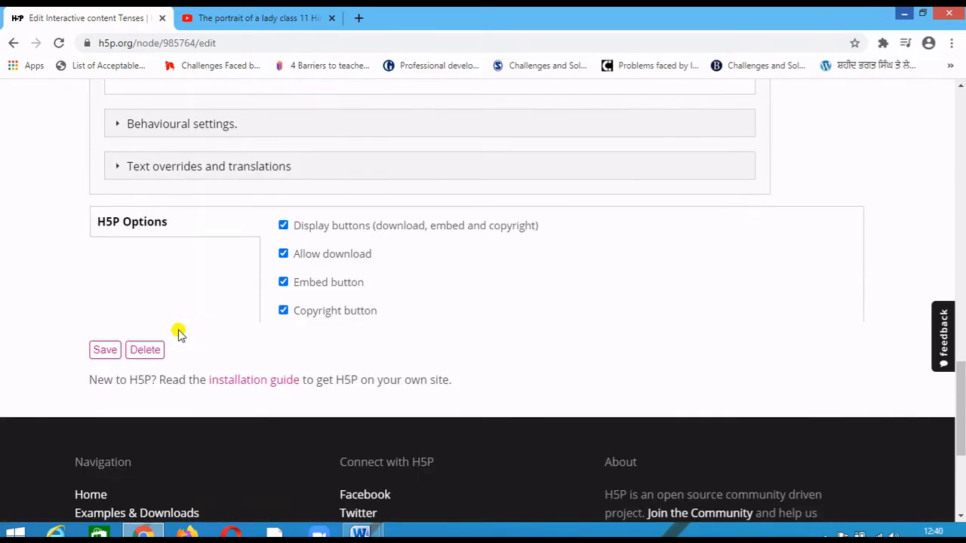
{"action": "scroll", "coordinate": [179, 334], "scroll_direction": "up", "scroll_amount": 10}
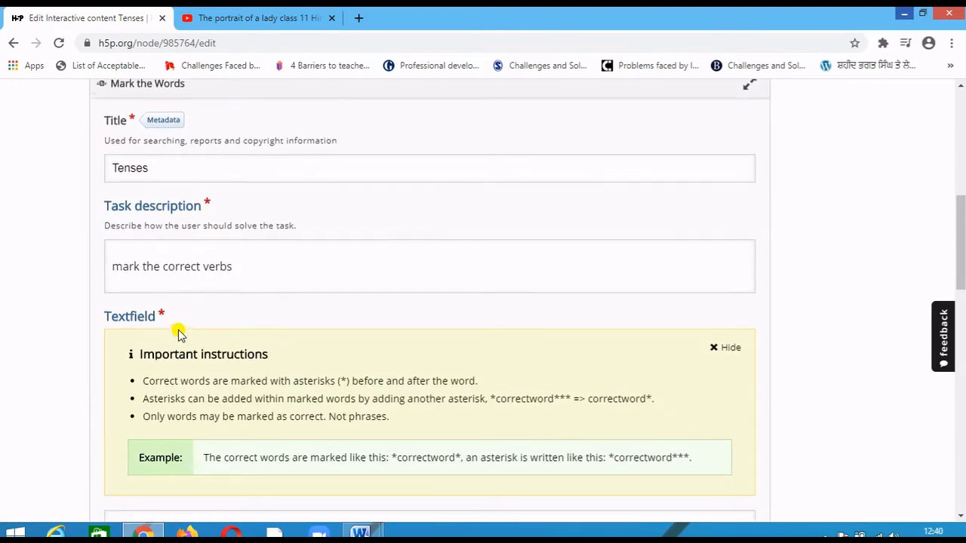
{"action": "scroll", "coordinate": [179, 334], "scroll_direction": "up", "scroll_amount": 4}
{"action": "scroll", "coordinate": [163, 392], "scroll_direction": "down", "scroll_amount": 1}
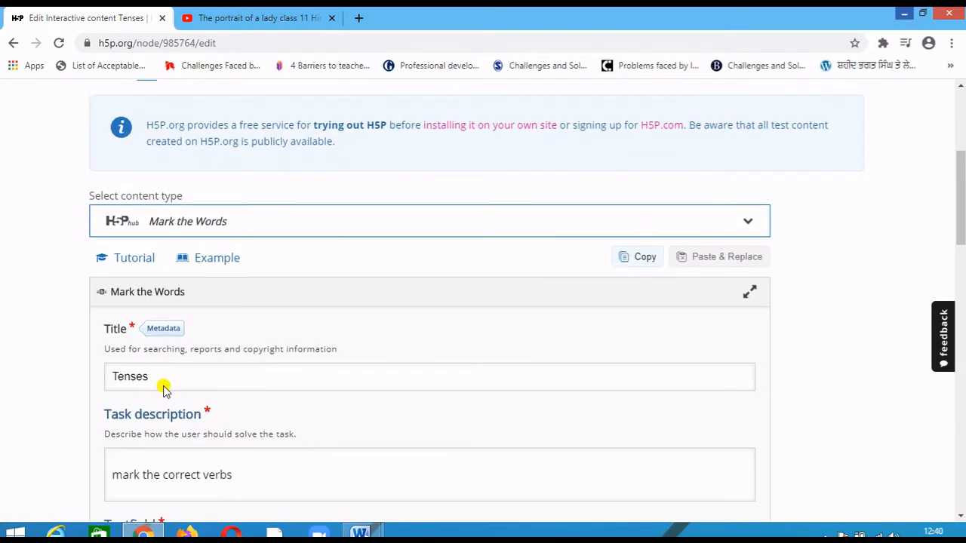
{"action": "scroll", "coordinate": [165, 385], "scroll_direction": "down", "scroll_amount": 3}
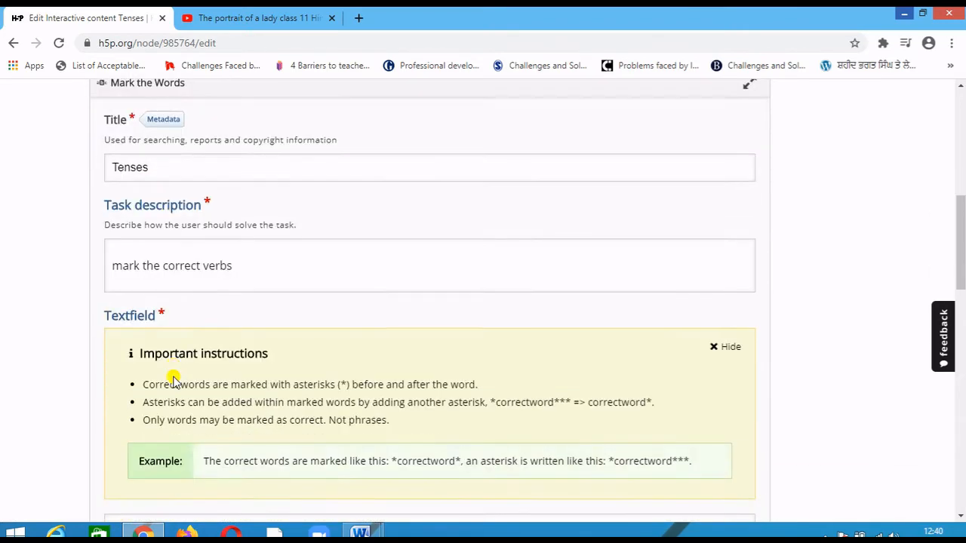
{"action": "scroll", "coordinate": [170, 375], "scroll_direction": "down", "scroll_amount": 1}
{"action": "scroll", "coordinate": [209, 371], "scroll_direction": "down", "scroll_amount": 2}
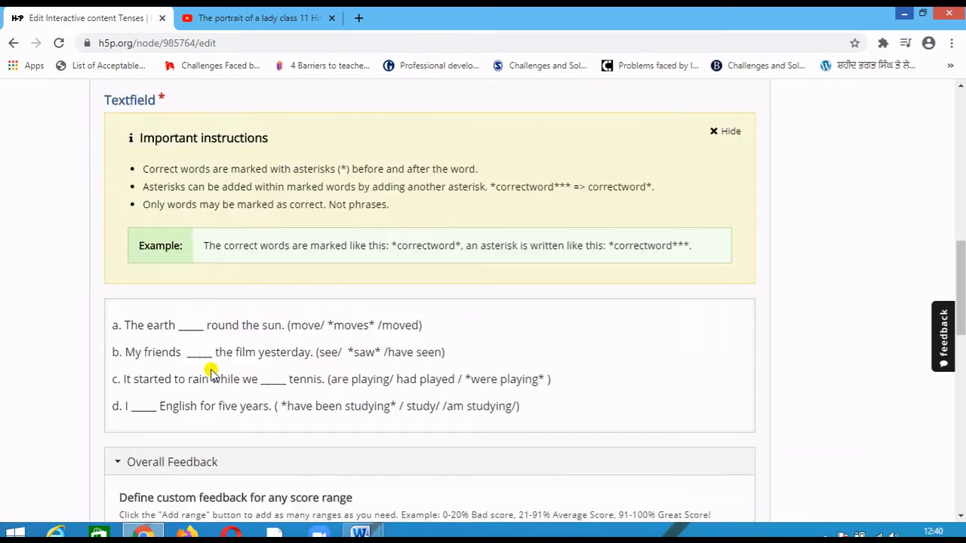
{"action": "scroll", "coordinate": [210, 370], "scroll_direction": "up", "scroll_amount": 3}
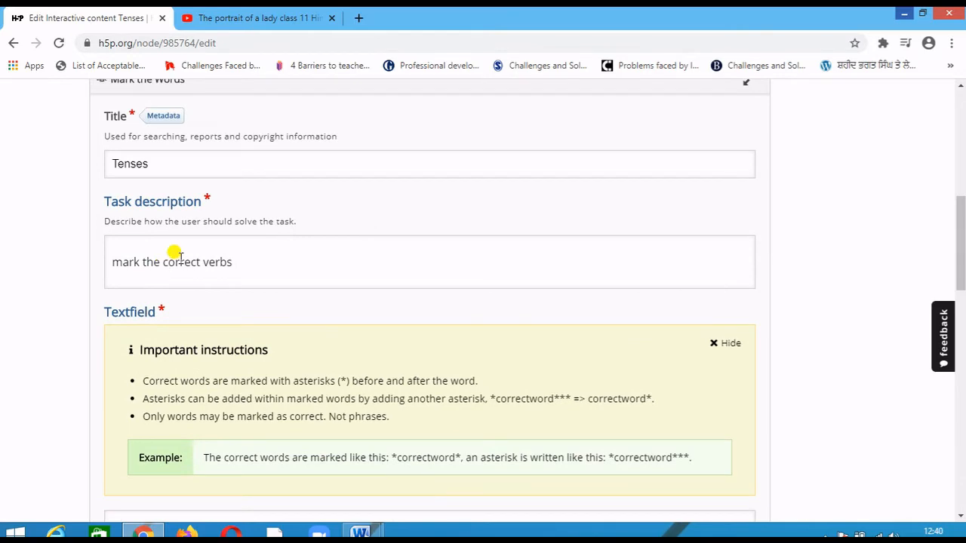
{"action": "scroll", "coordinate": [180, 249], "scroll_direction": "up", "scroll_amount": 3}
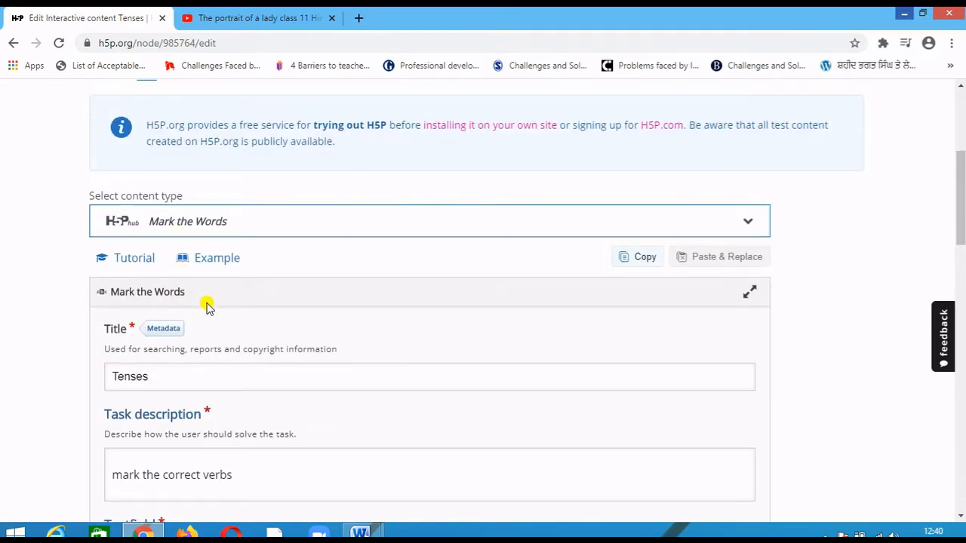
{"action": "scroll", "coordinate": [208, 307], "scroll_direction": "down", "scroll_amount": 2}
{"action": "scroll", "coordinate": [210, 298], "scroll_direction": "down", "scroll_amount": 1}
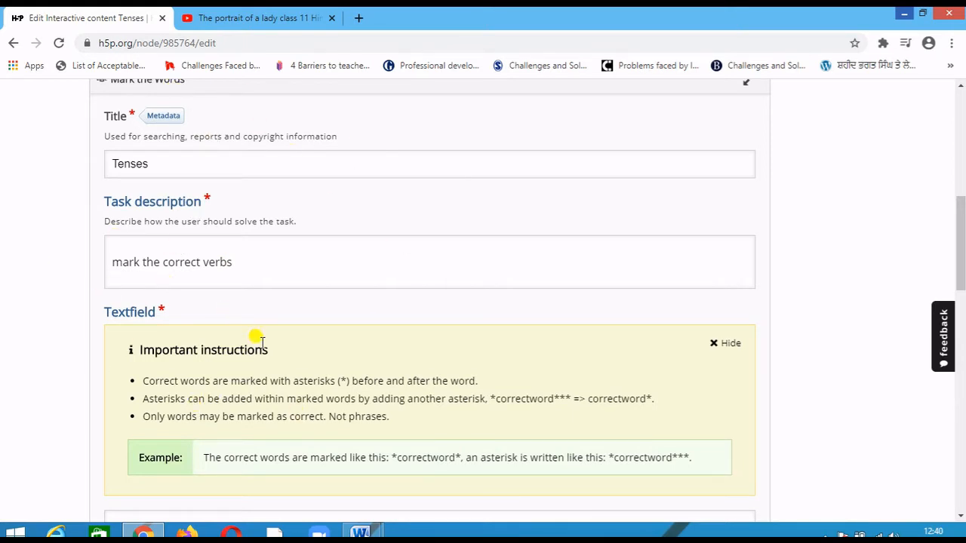
{"action": "scroll", "coordinate": [226, 373], "scroll_direction": "up", "scroll_amount": 1}
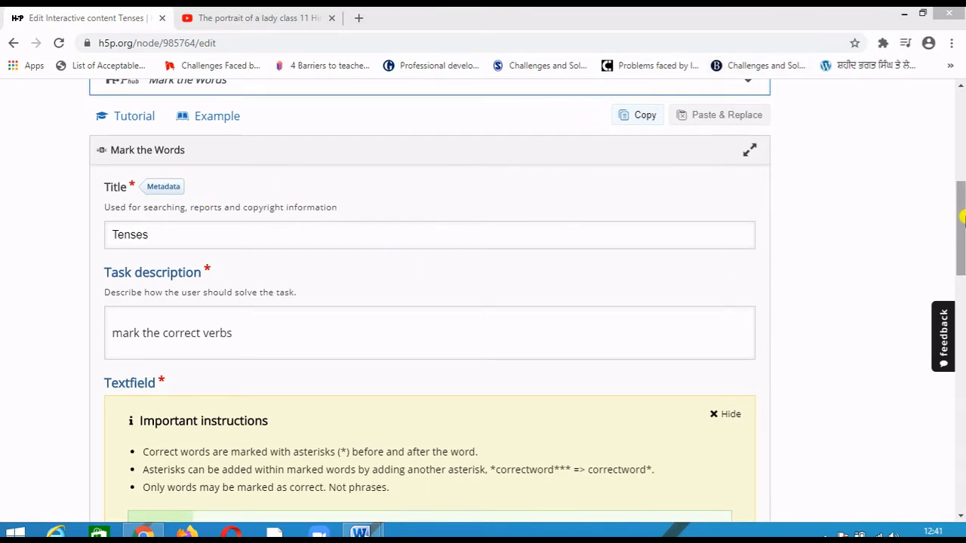
{"action": "left_click_drag", "start_coordinate": [962, 220], "coordinate": [963, 178]}
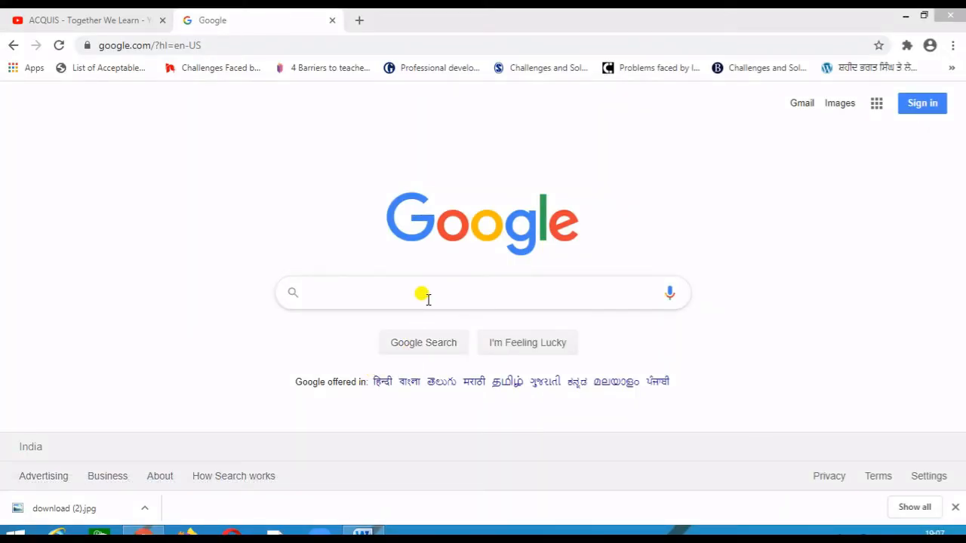
Search Google for h5p, go to the H5P account page and start creating new interactive content
{"action": "left_click", "coordinate": [379, 292]}
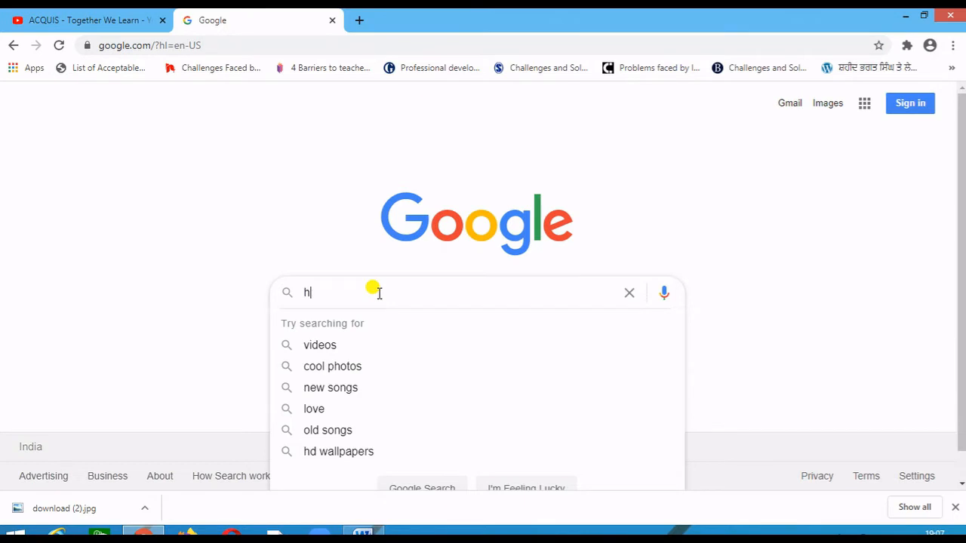
{"action": "type", "text": "5p"}
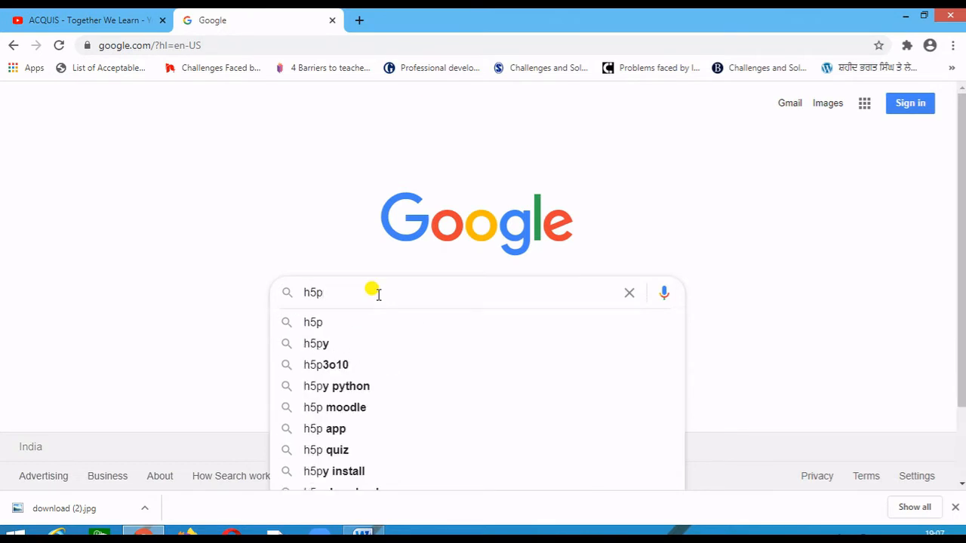
{"action": "left_click", "coordinate": [363, 323]}
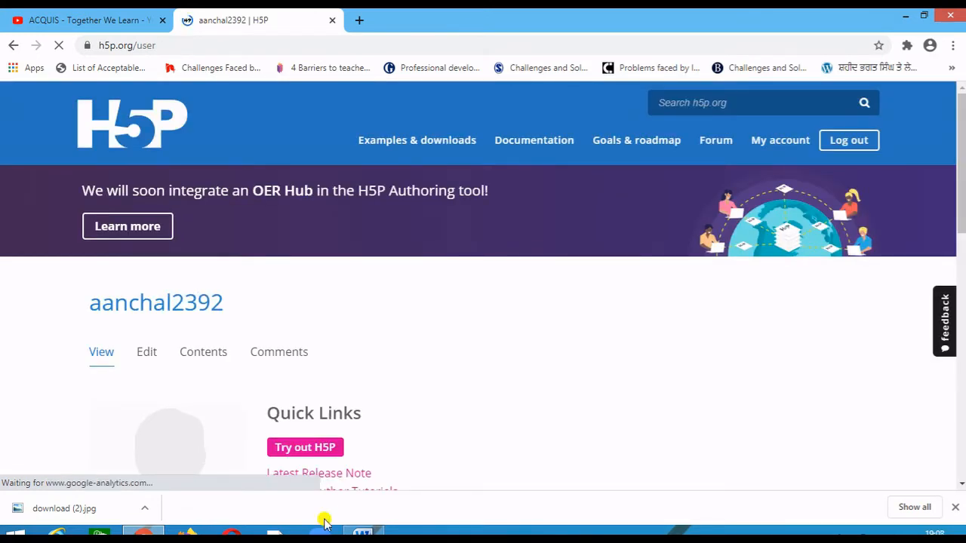
{"action": "left_click", "coordinate": [305, 449]}
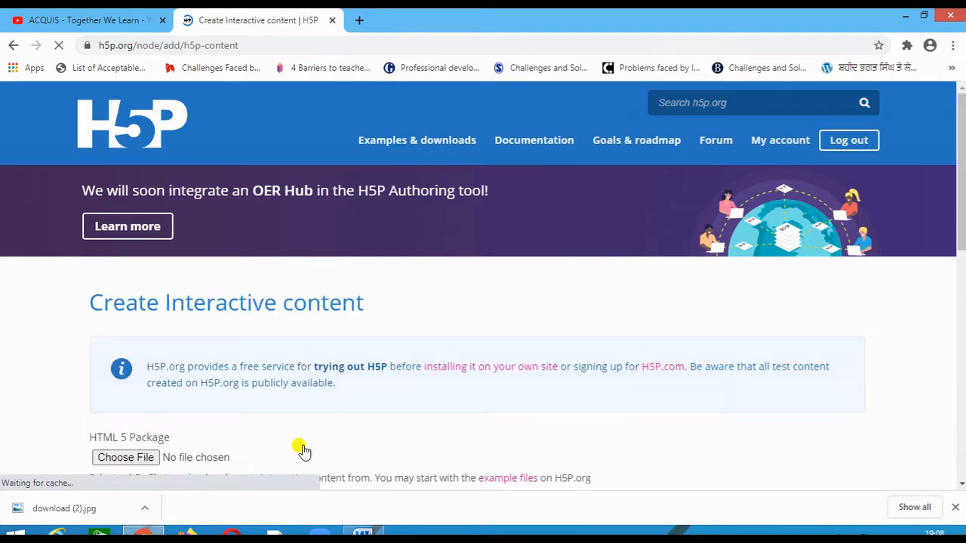
Find Quiz (Question Set) among the content types and open its details
{"action": "scroll", "coordinate": [330, 418], "scroll_direction": "down", "scroll_amount": 4}
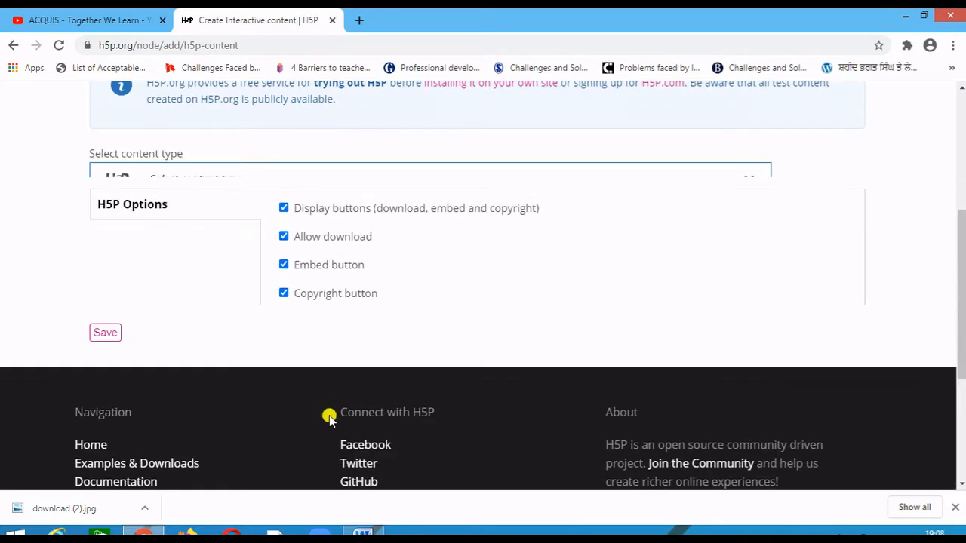
{"action": "scroll", "coordinate": [329, 415], "scroll_direction": "up", "scroll_amount": 3}
{"action": "scroll", "coordinate": [330, 398], "scroll_direction": "down", "scroll_amount": 2}
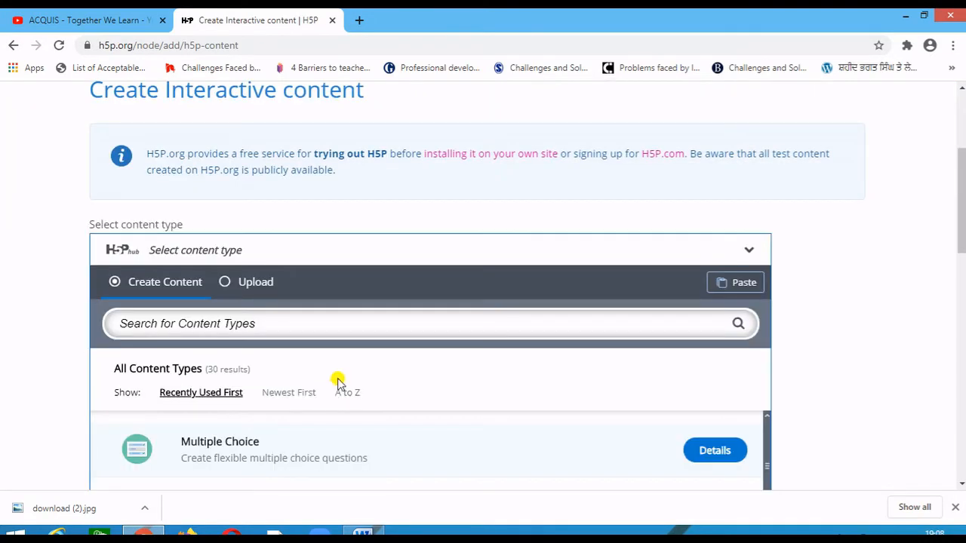
{"action": "scroll", "coordinate": [344, 382], "scroll_direction": "down", "scroll_amount": 2}
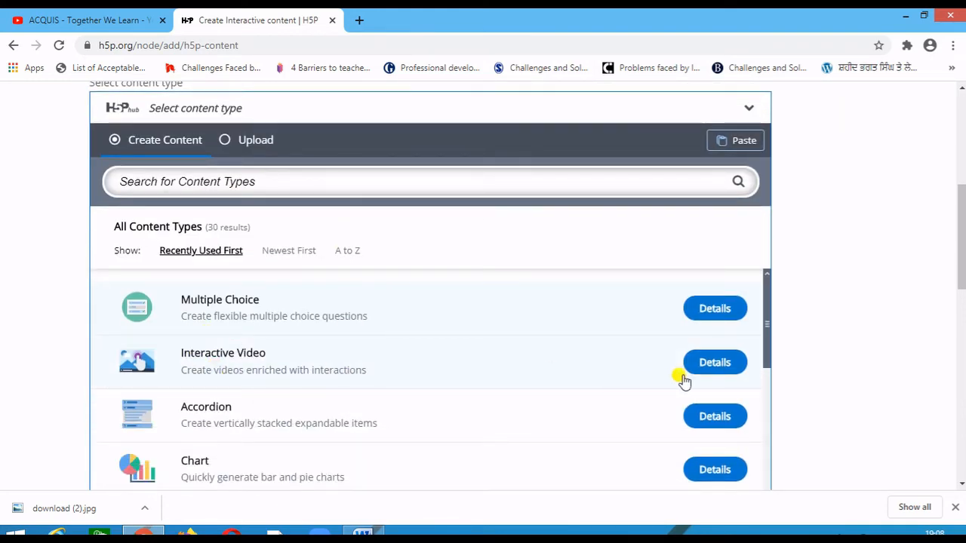
{"action": "scroll", "coordinate": [362, 381], "scroll_direction": "down", "scroll_amount": 2}
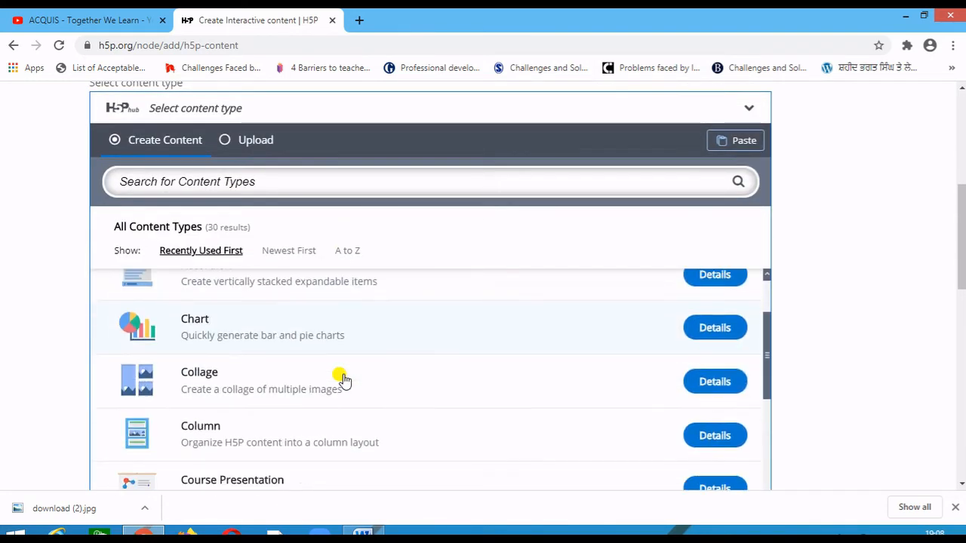
{"action": "scroll", "coordinate": [343, 381], "scroll_direction": "down", "scroll_amount": 6}
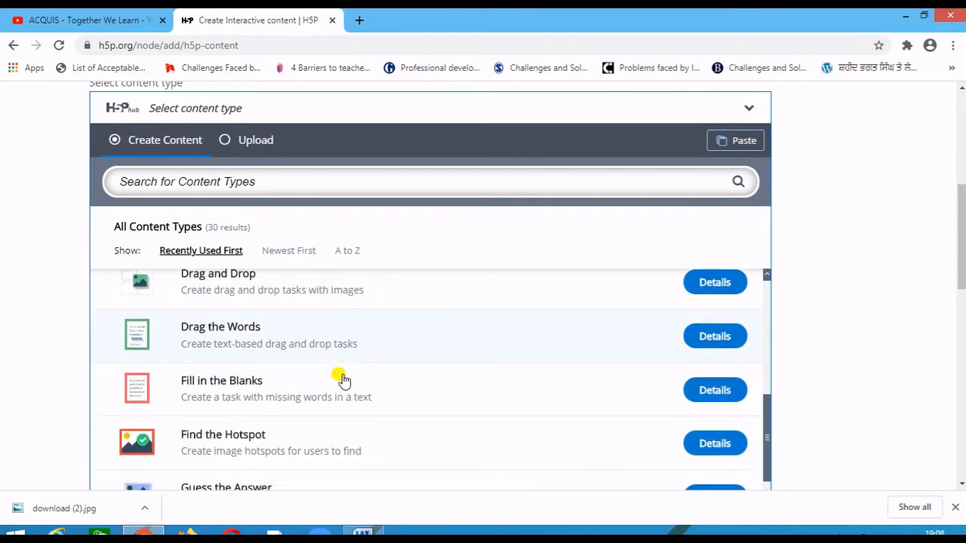
{"action": "scroll", "coordinate": [343, 379], "scroll_direction": "down", "scroll_amount": 6}
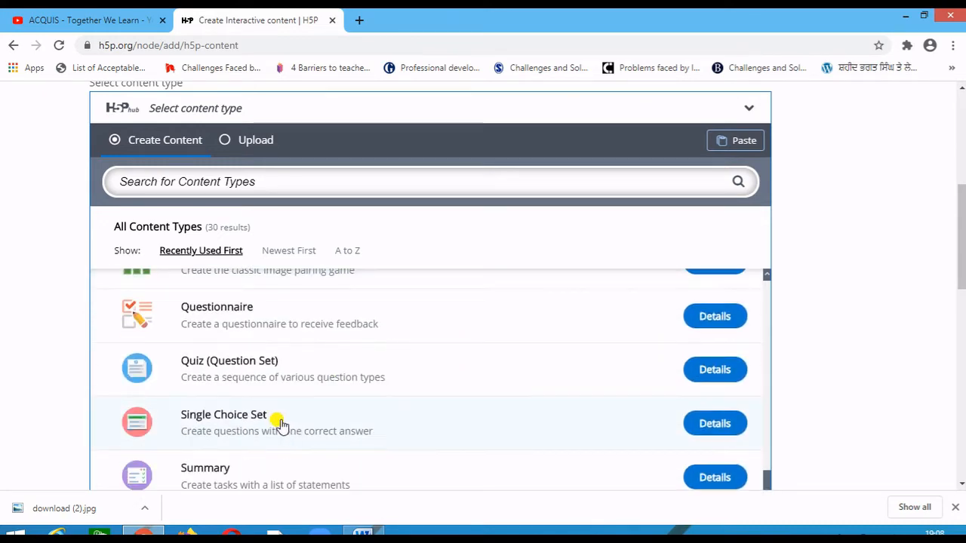
{"action": "left_click", "coordinate": [714, 370]}
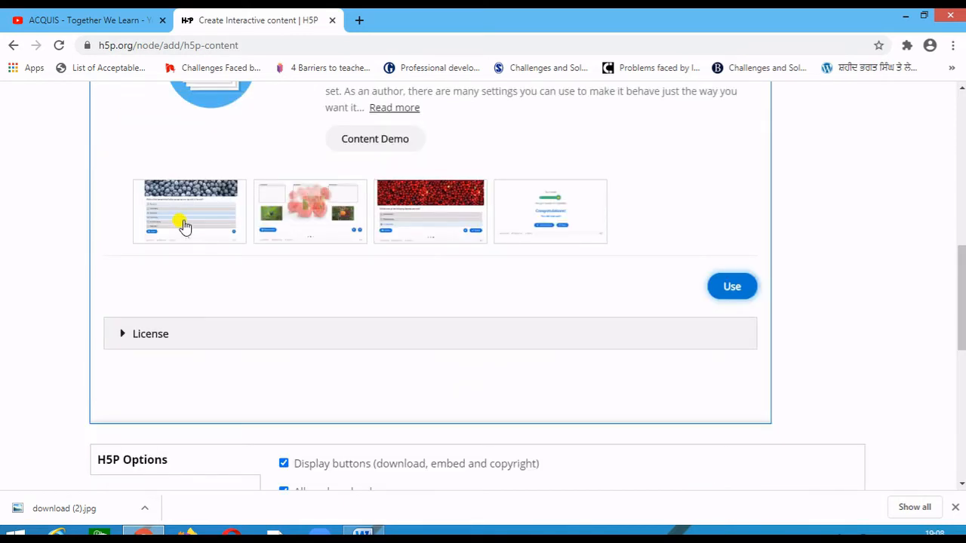
Look through the four sample screenshots of the Quiz (Question Set) content type
{"action": "left_click", "coordinate": [183, 225]}
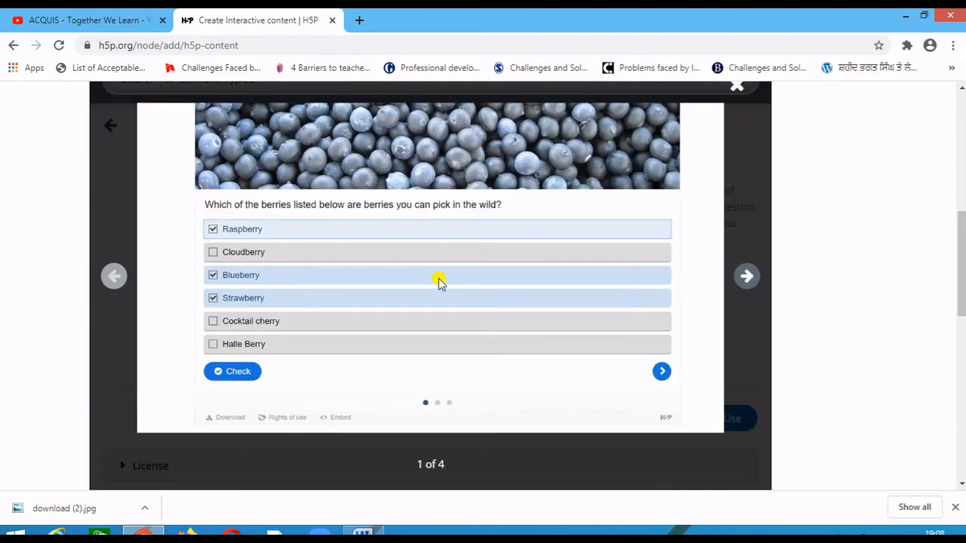
{"action": "scroll", "coordinate": [962, 219], "scroll_direction": "up", "scroll_amount": 1}
{"action": "left_click_drag", "start_coordinate": [962, 218], "coordinate": [962, 222]}
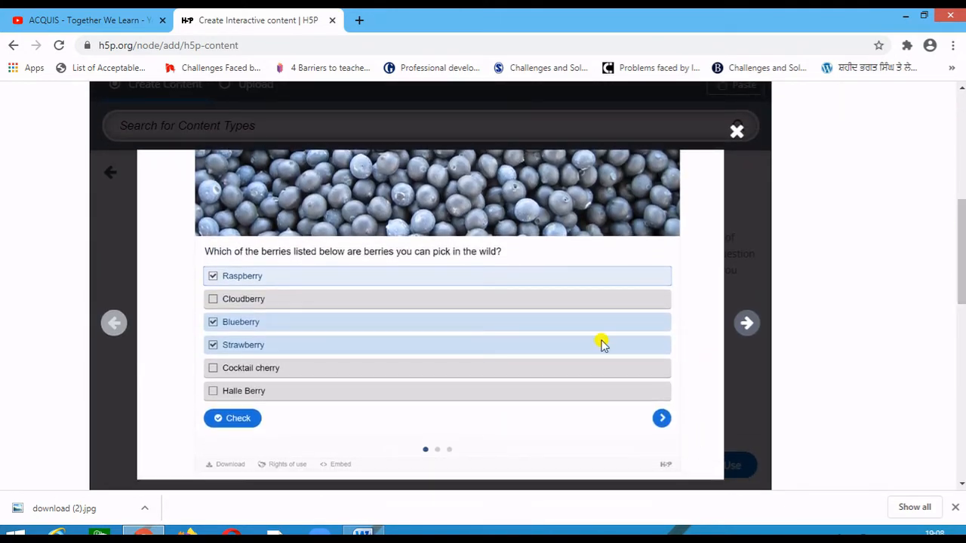
{"action": "left_click", "coordinate": [746, 323]}
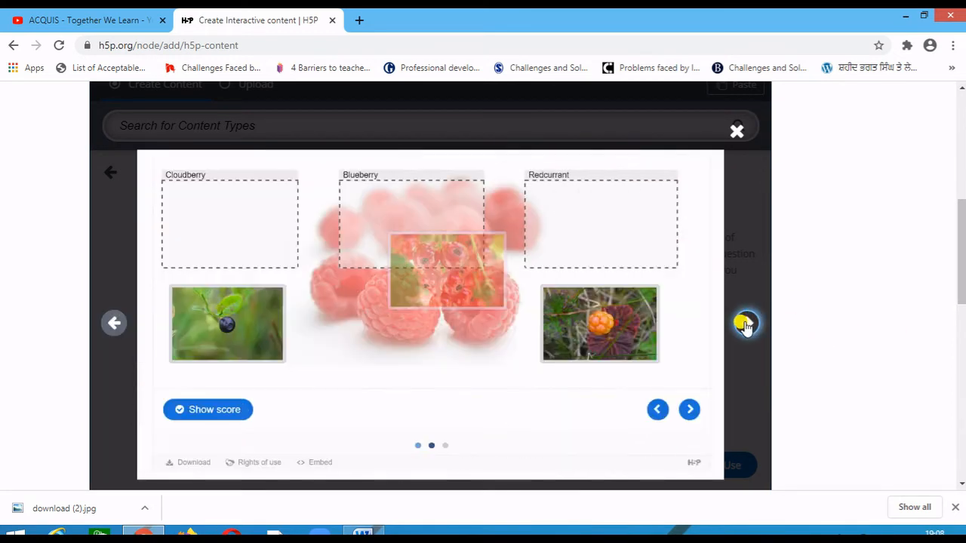
{"action": "left_click", "coordinate": [744, 324]}
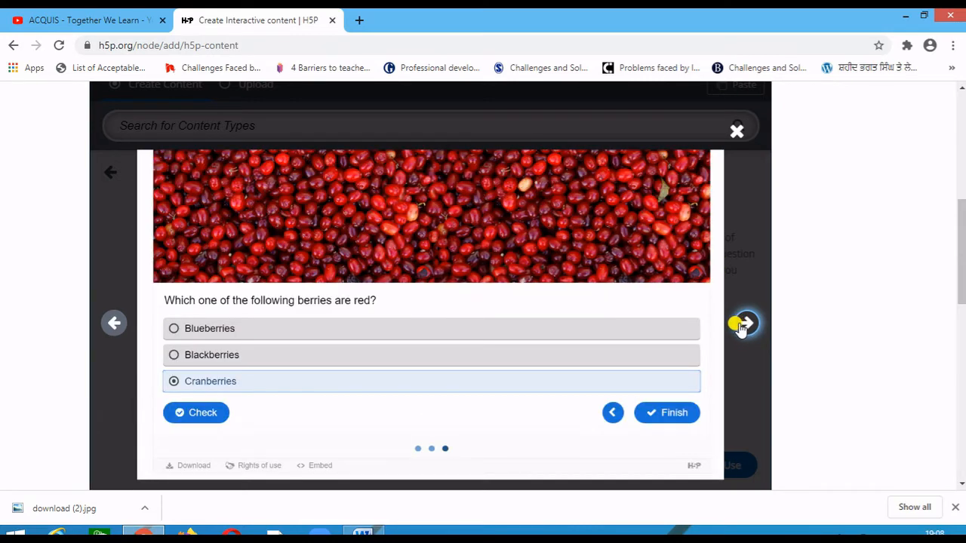
{"action": "left_click", "coordinate": [745, 323]}
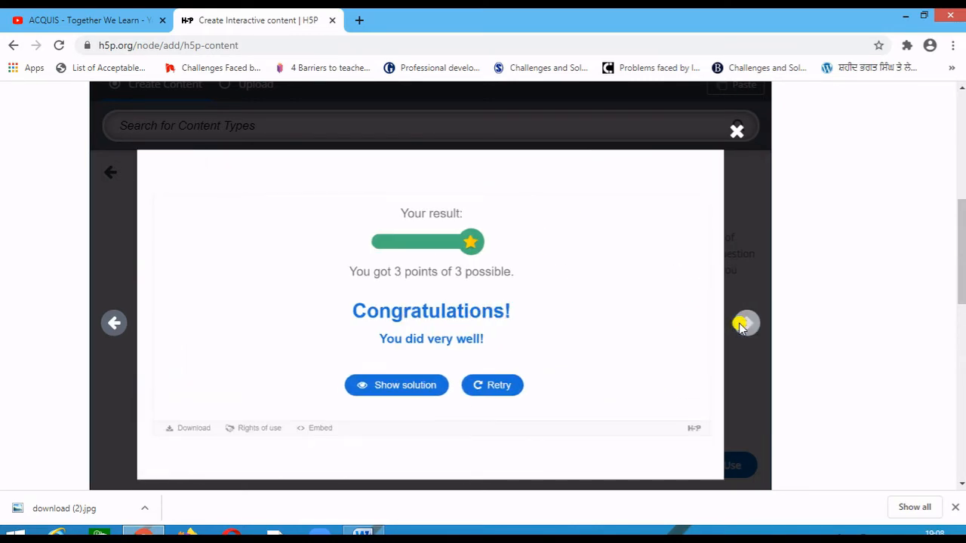
{"action": "left_click", "coordinate": [738, 132]}
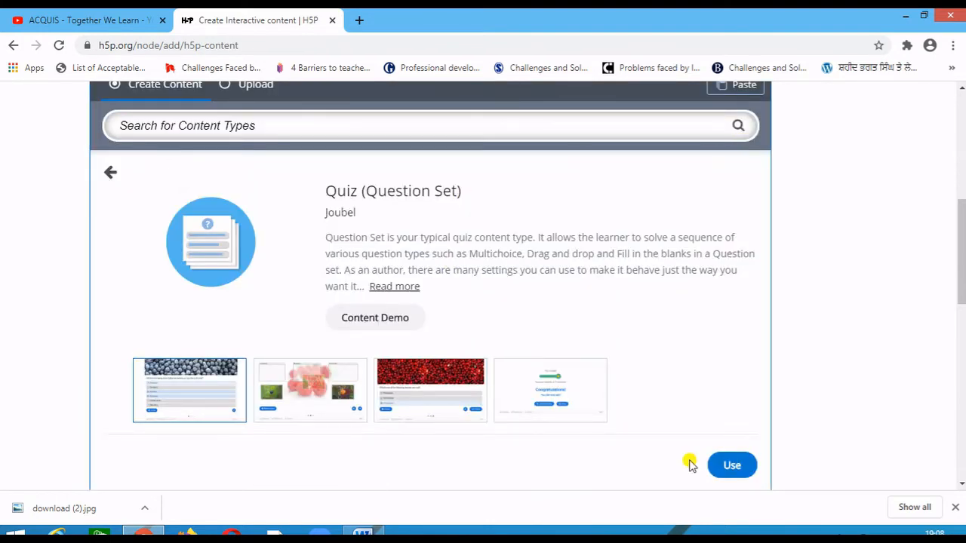
Use the Quiz (Question Set) content type and title the question set "The Portrait of alady"
{"action": "left_click", "coordinate": [732, 466]}
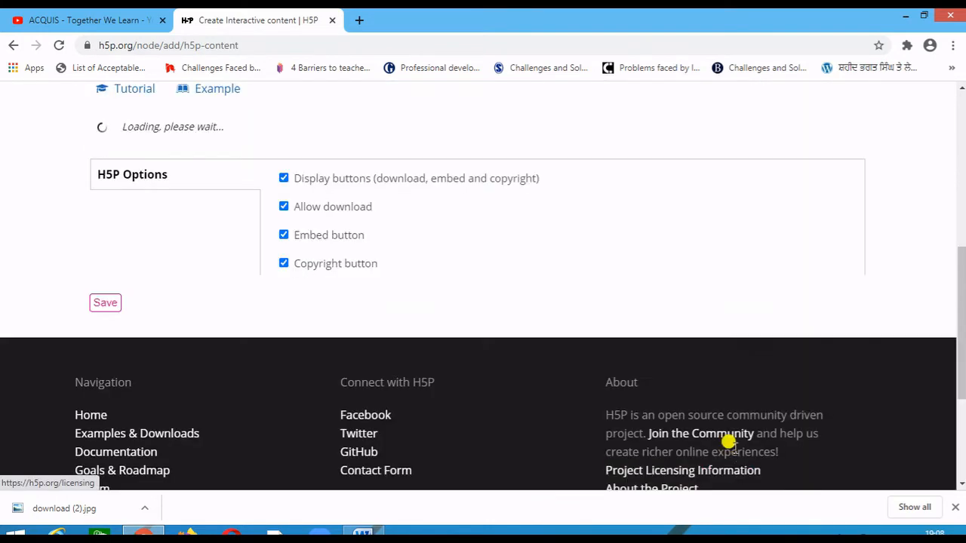
{"action": "scroll", "coordinate": [729, 434], "scroll_direction": "up", "scroll_amount": 1}
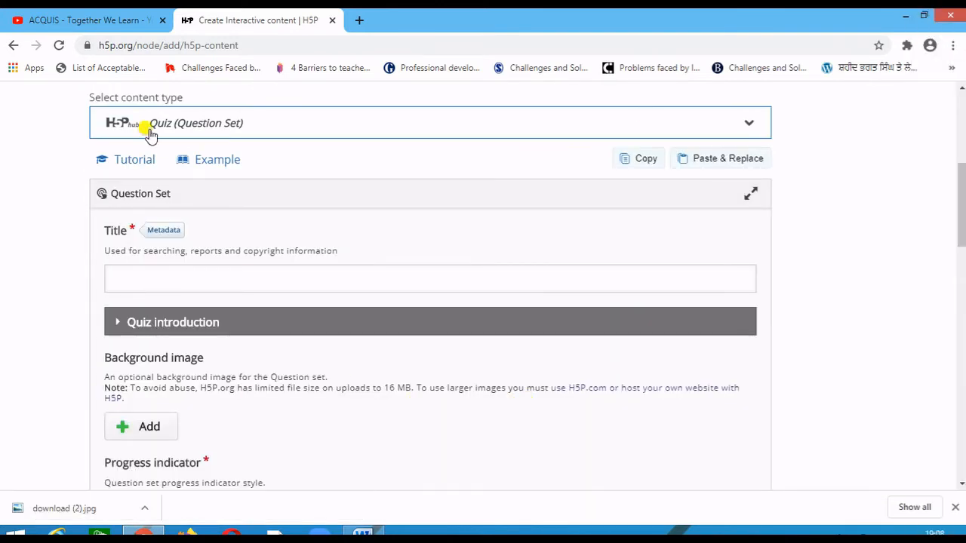
{"action": "left_click", "coordinate": [184, 280]}
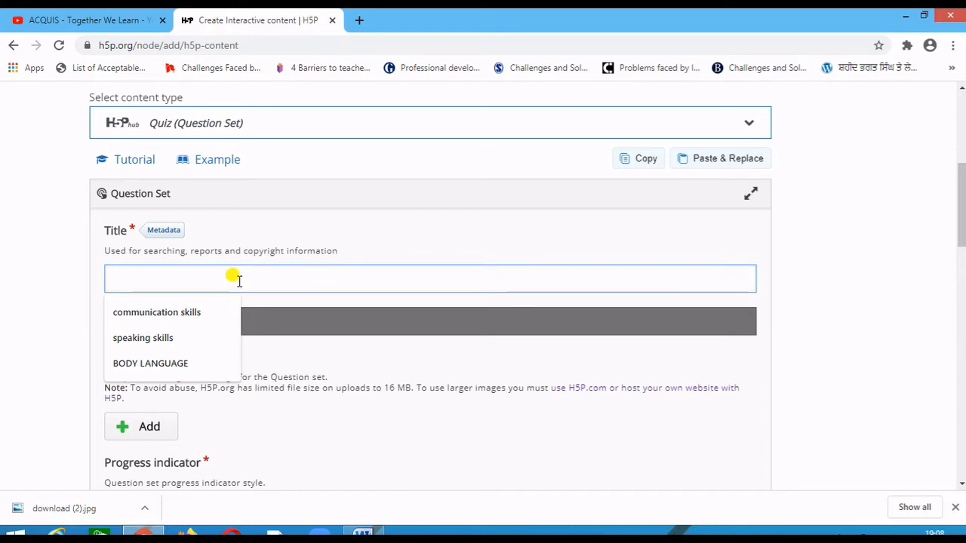
{"action": "type", "text": "The"}
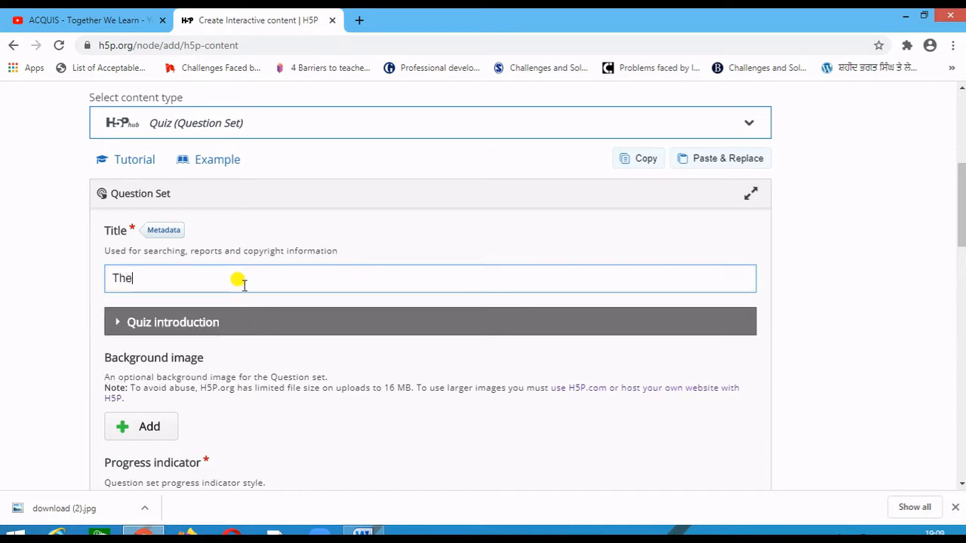
{"action": "type", "text": " Portrait of a"}
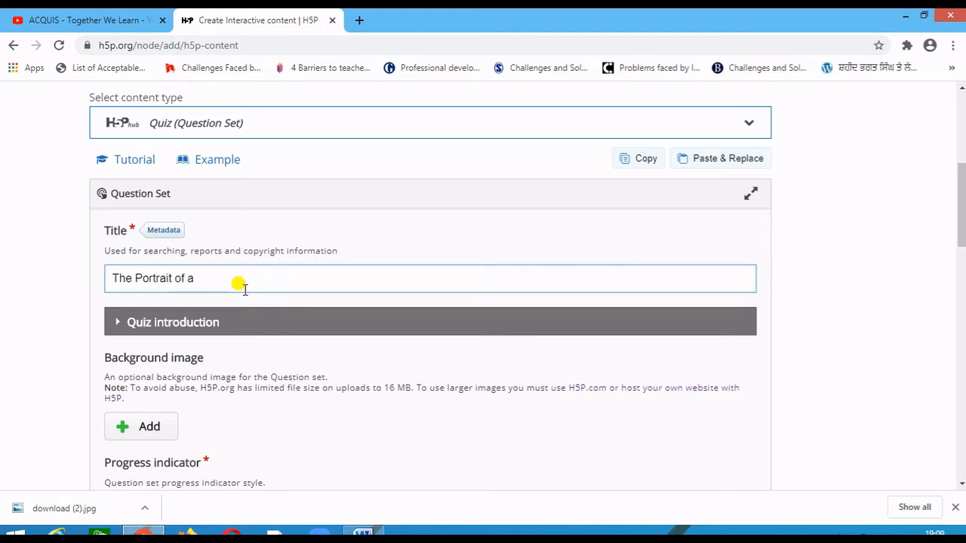
{"action": "type", "text": "lady"}
Add the picture "download (2)" from the Pictures folder as the question set's background image
{"action": "scroll", "coordinate": [234, 305], "scroll_direction": "down", "scroll_amount": 2}
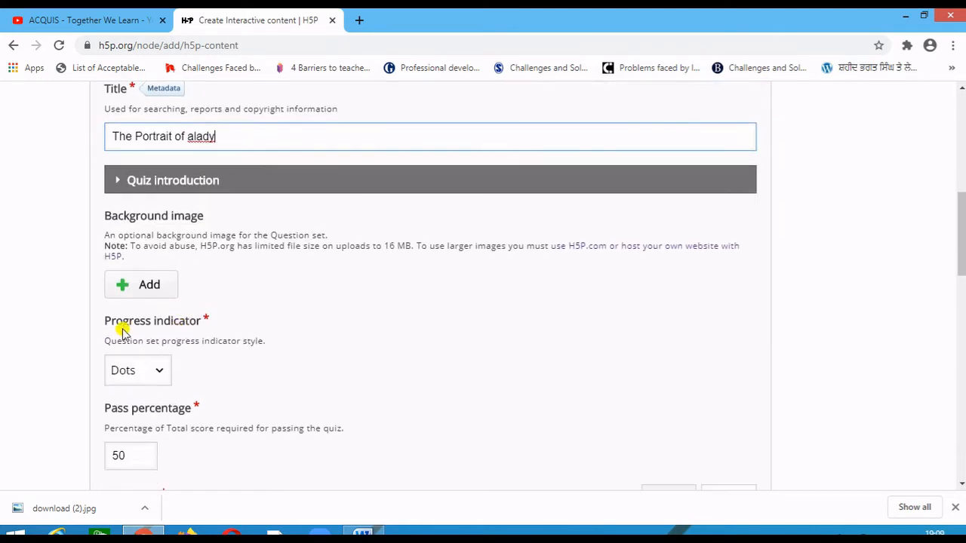
{"action": "left_click", "coordinate": [150, 287]}
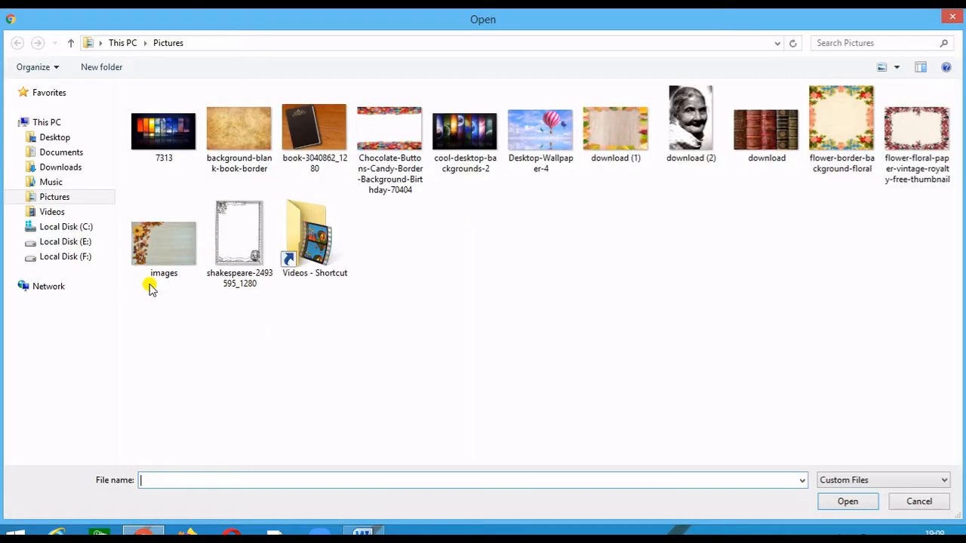
{"action": "left_click", "coordinate": [688, 121]}
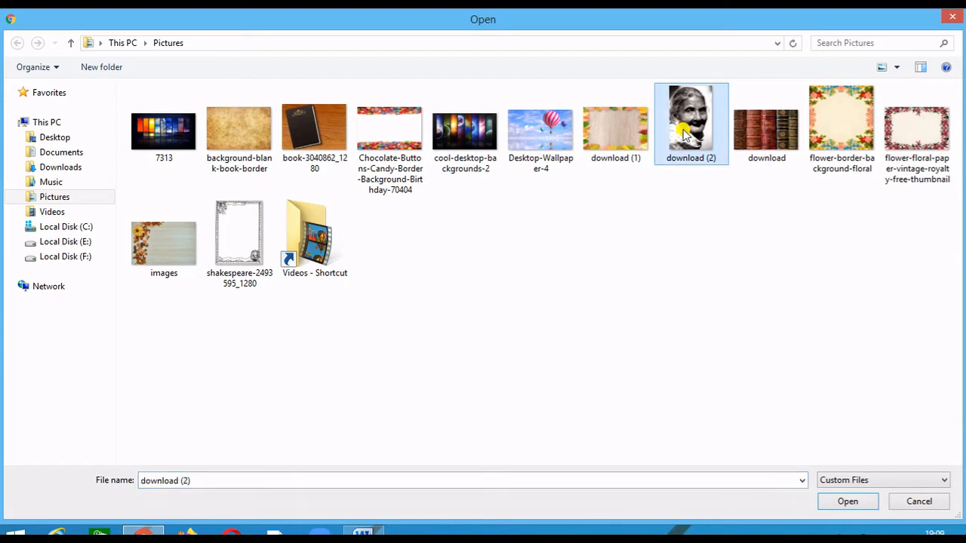
{"action": "left_click", "coordinate": [843, 502]}
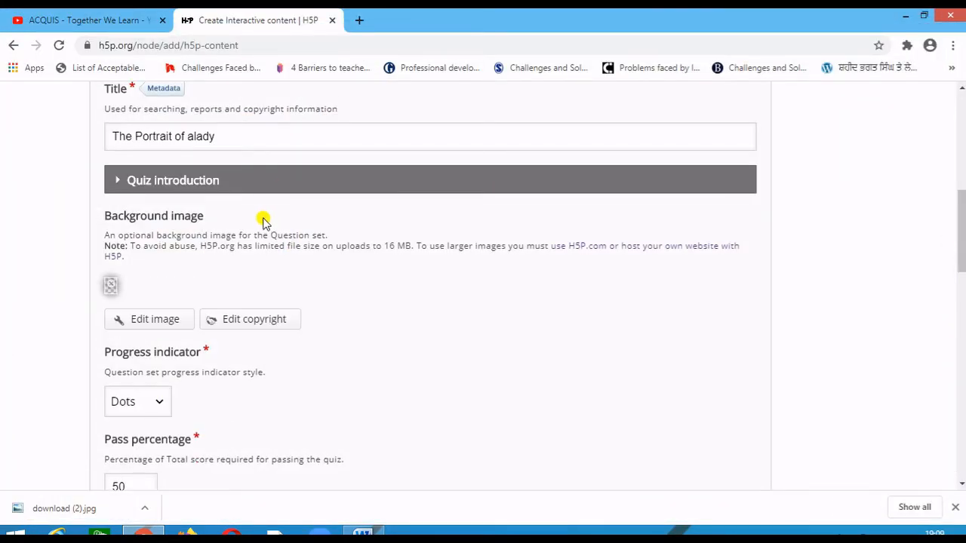
{"action": "scroll", "coordinate": [254, 304], "scroll_direction": "down", "scroll_amount": 2}
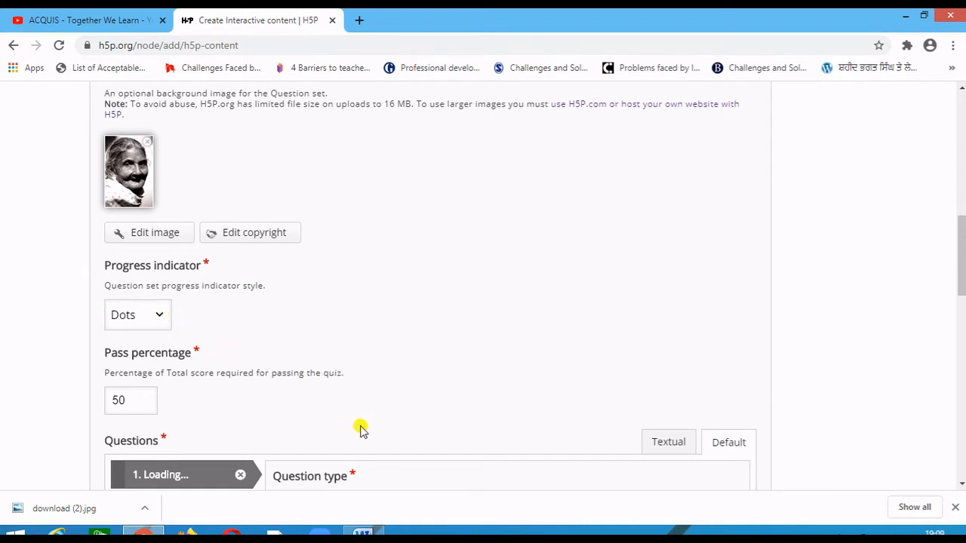
{"action": "left_click", "coordinate": [158, 317]}
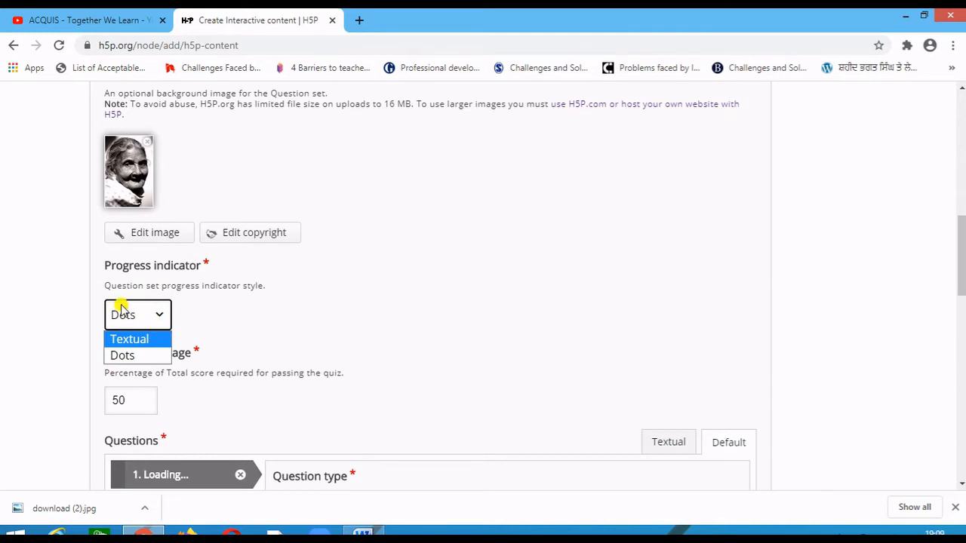
{"action": "left_click", "coordinate": [198, 318]}
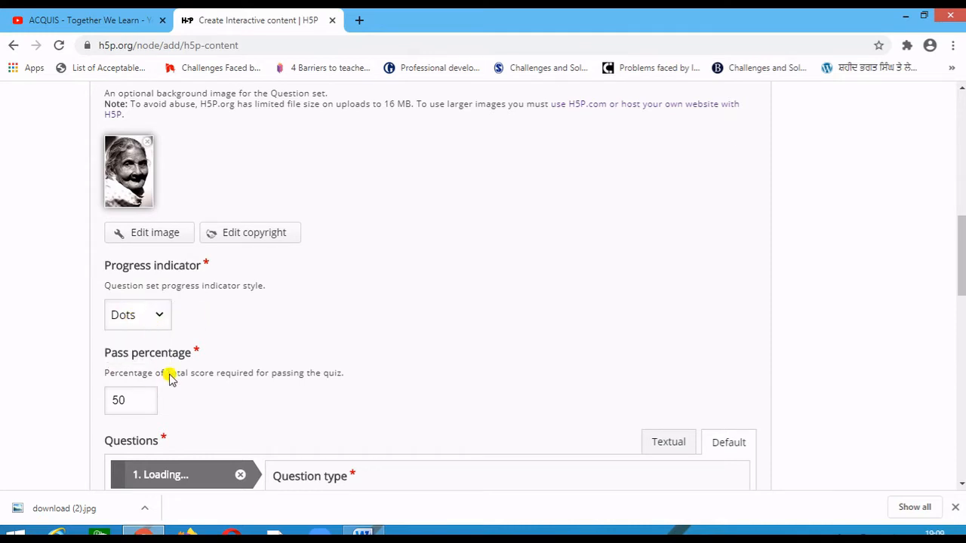
Make the first question a Multiple Choice question and shorten its title to "Multiple Choice"
{"action": "scroll", "coordinate": [171, 375], "scroll_direction": "down", "scroll_amount": 2}
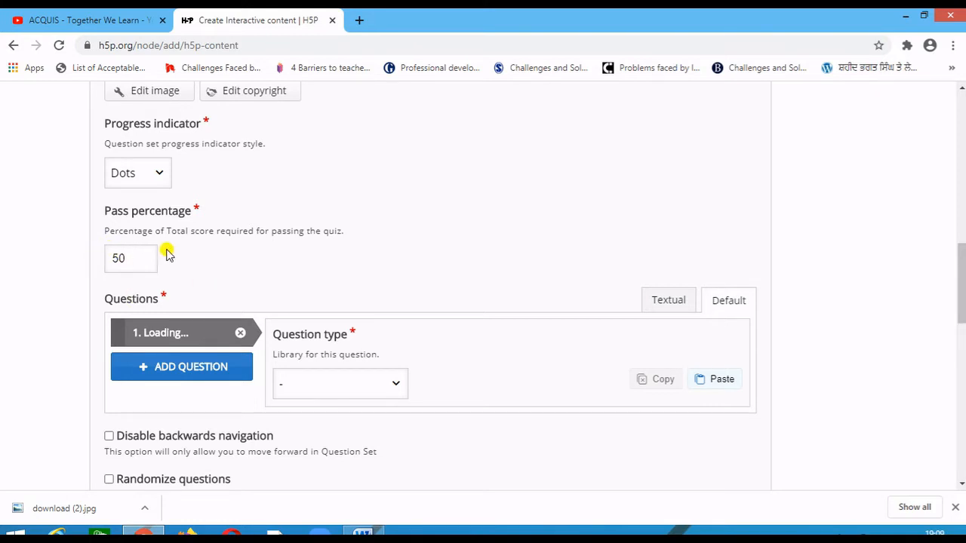
{"action": "scroll", "coordinate": [284, 323], "scroll_direction": "down", "scroll_amount": 1}
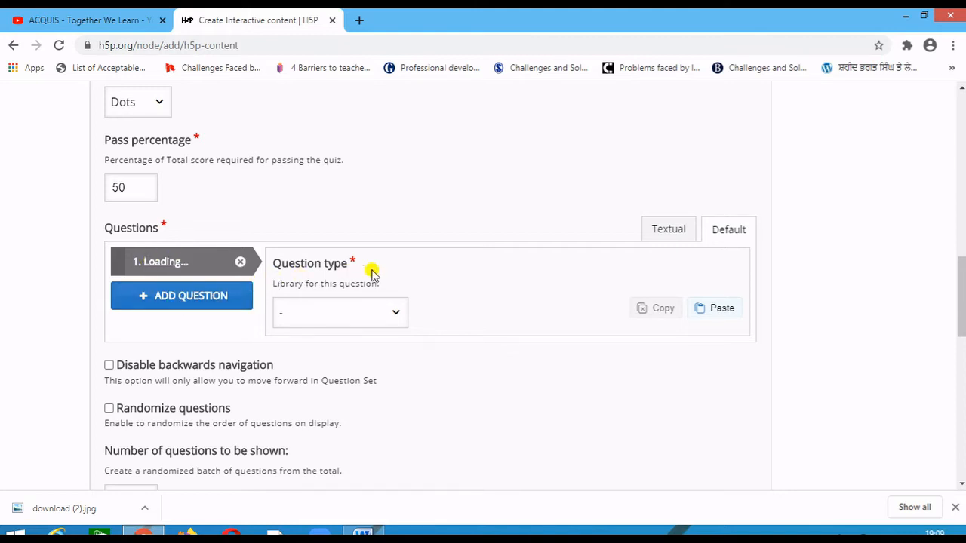
{"action": "left_click", "coordinate": [398, 315]}
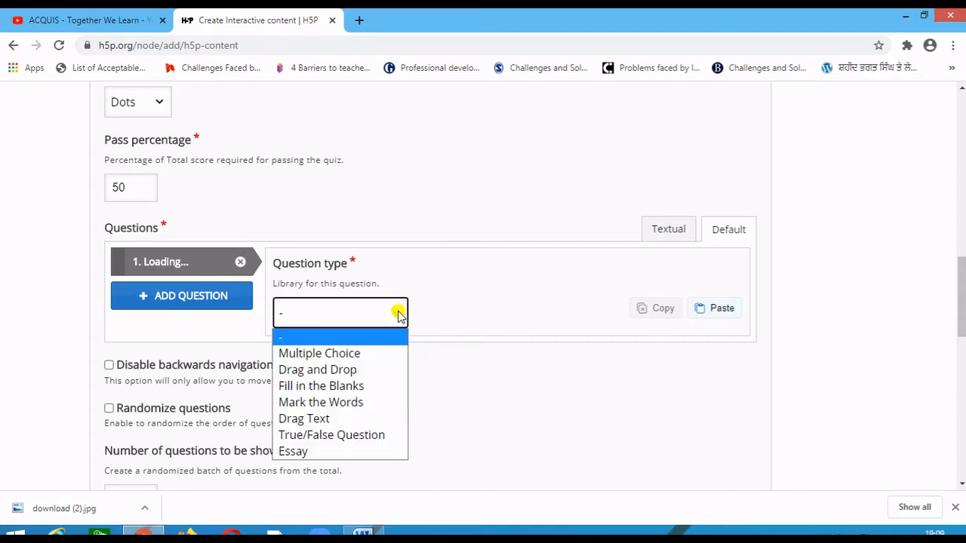
{"action": "left_click", "coordinate": [356, 354]}
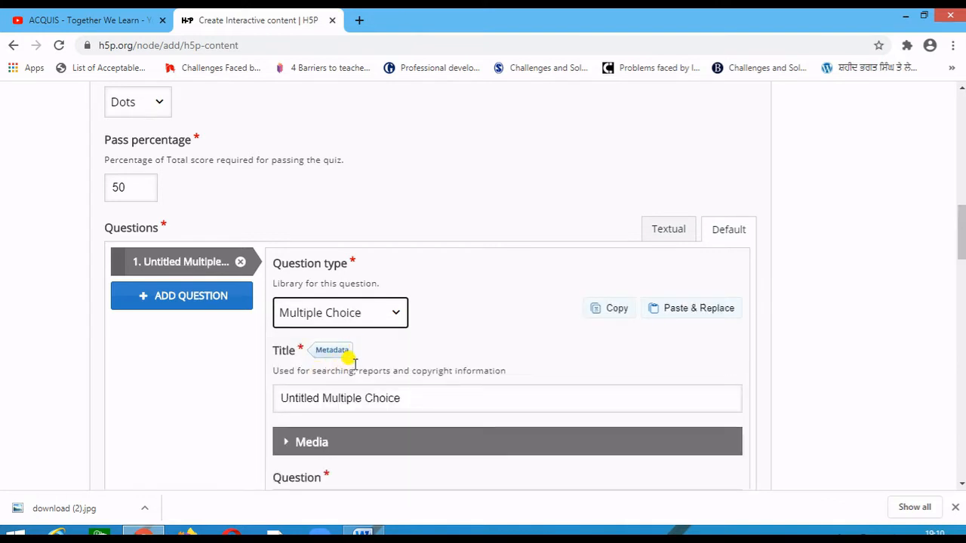
{"action": "scroll", "coordinate": [325, 370], "scroll_direction": "down", "scroll_amount": 2}
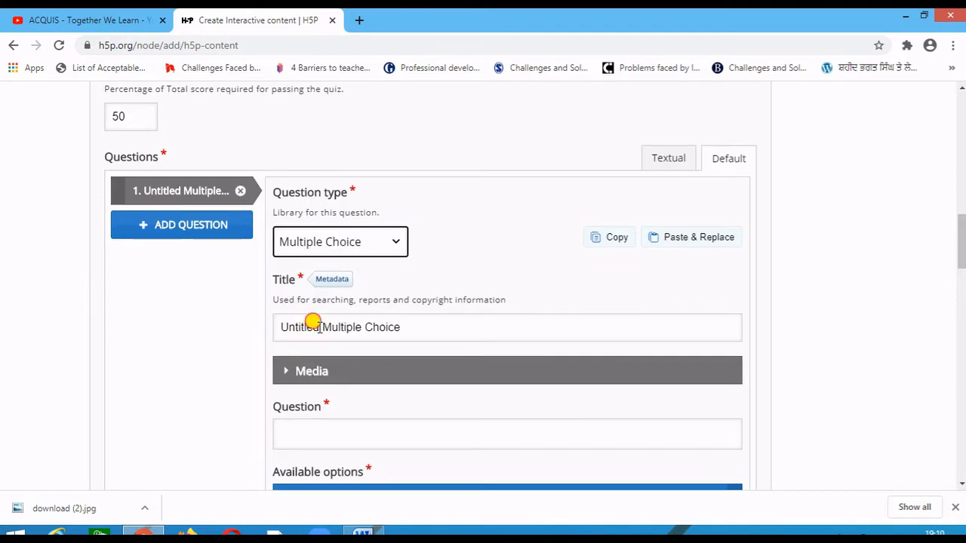
{"action": "left_click_drag", "start_coordinate": [318, 326], "coordinate": [278, 328]}
{"action": "key", "text": "BackSpace"}
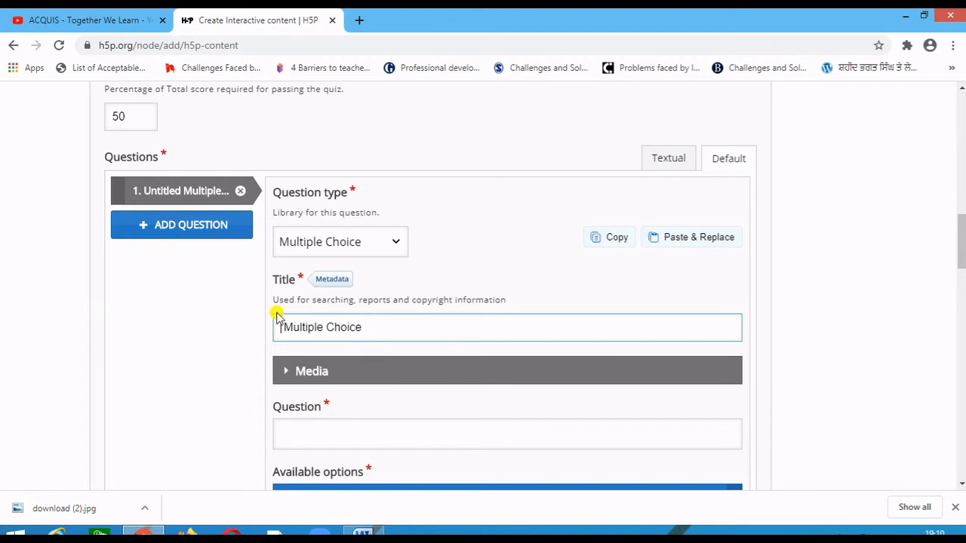
Enter the question text "What works did grandmother like to do when she was in city?"
{"action": "left_click", "coordinate": [323, 438]}
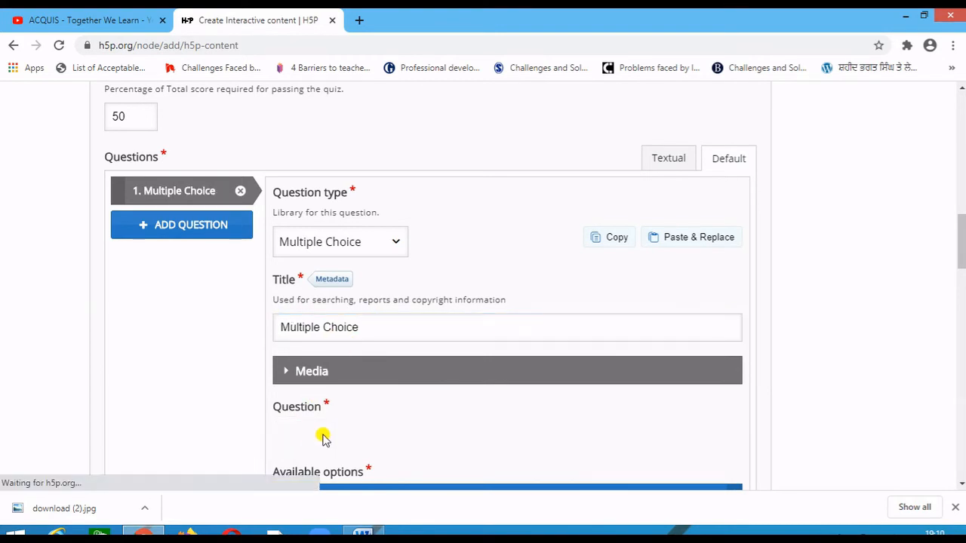
{"action": "scroll", "coordinate": [347, 438], "scroll_direction": "down", "scroll_amount": 2}
{"action": "scroll", "coordinate": [362, 407], "scroll_direction": "up", "scroll_amount": 1}
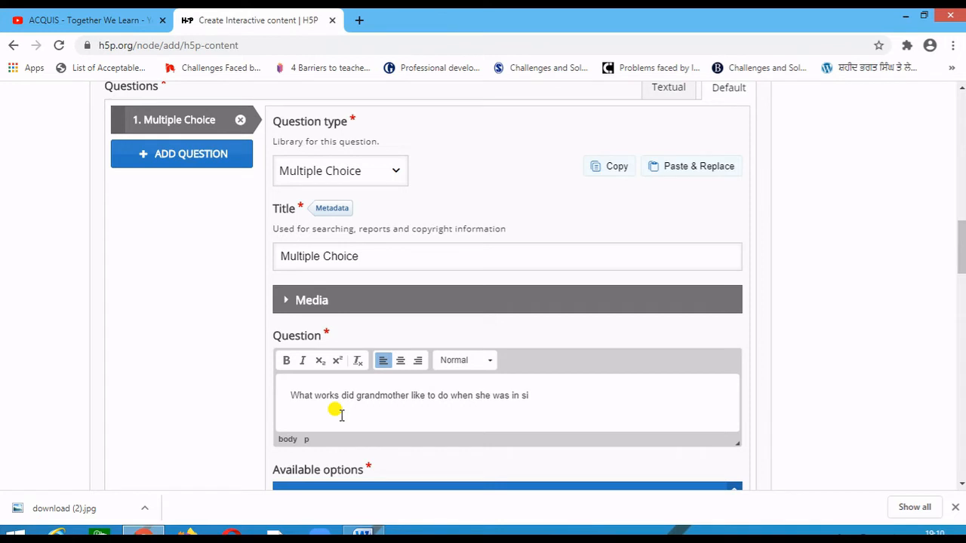
{"action": "type", "text": "ci"}
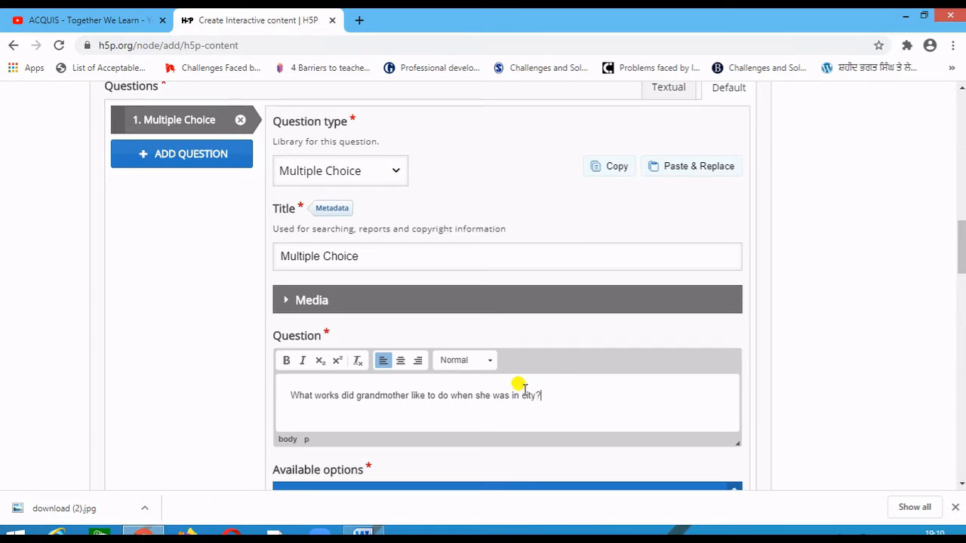
Enter "Spinning" as the first answer option and mark it as correct
{"action": "scroll", "coordinate": [522, 372], "scroll_direction": "down", "scroll_amount": 3}
{"action": "scroll", "coordinate": [494, 349], "scroll_direction": "up", "scroll_amount": 1}
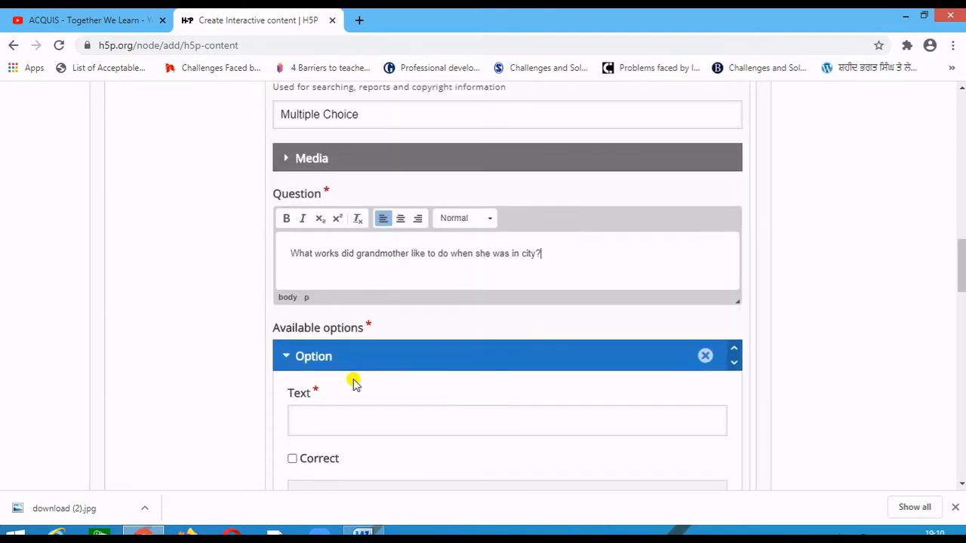
{"action": "scroll", "coordinate": [354, 385], "scroll_direction": "down", "scroll_amount": 3}
{"action": "left_click", "coordinate": [346, 343]}
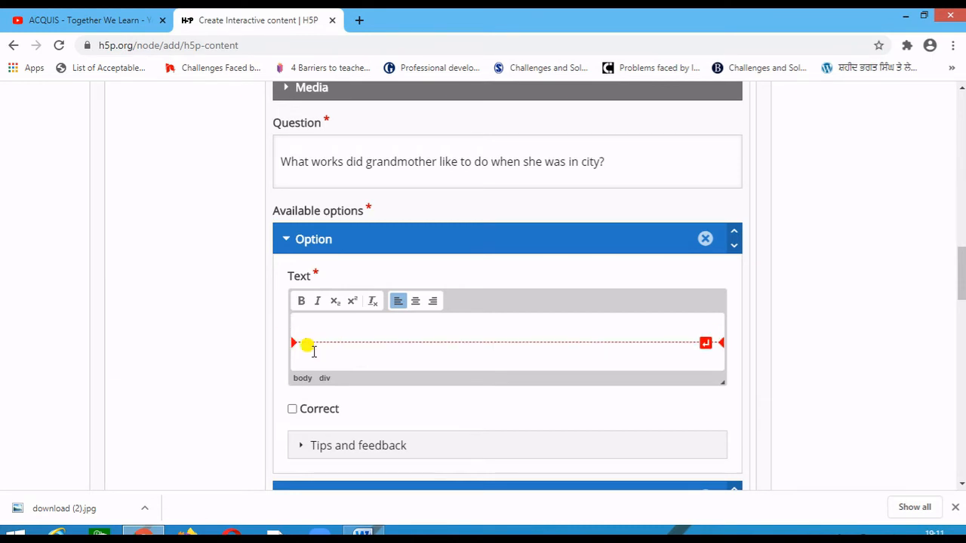
{"action": "type", "text": "Spinning"}
{"action": "left_click", "coordinate": [293, 408]}
Enter "feeding sparrows" as the second answer option and mark it as correct
{"action": "scroll", "coordinate": [298, 409], "scroll_direction": "down", "scroll_amount": 2}
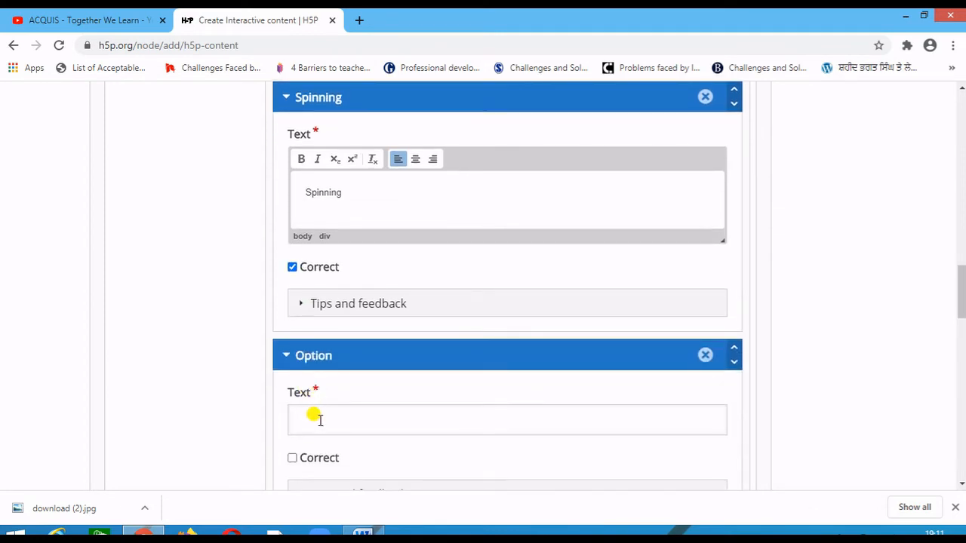
{"action": "left_click", "coordinate": [320, 421]}
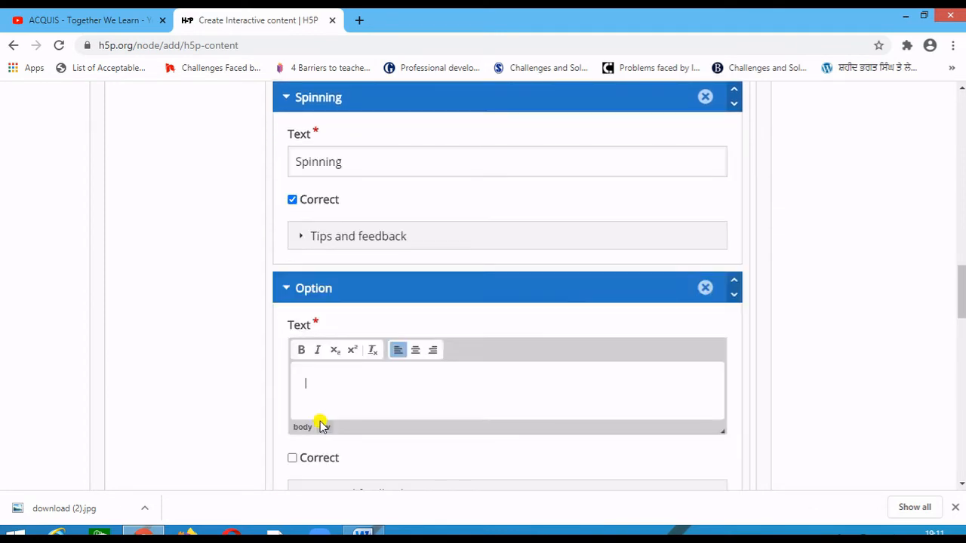
{"action": "type", "text": "feeding"}
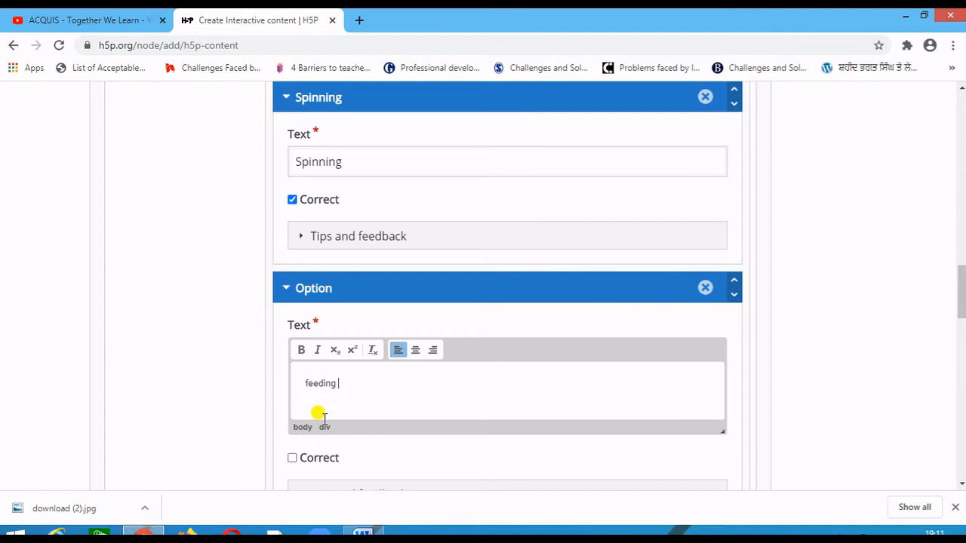
{"action": "type", "text": " sparrows"}
{"action": "scroll", "coordinate": [318, 414], "scroll_direction": "down", "scroll_amount": 1}
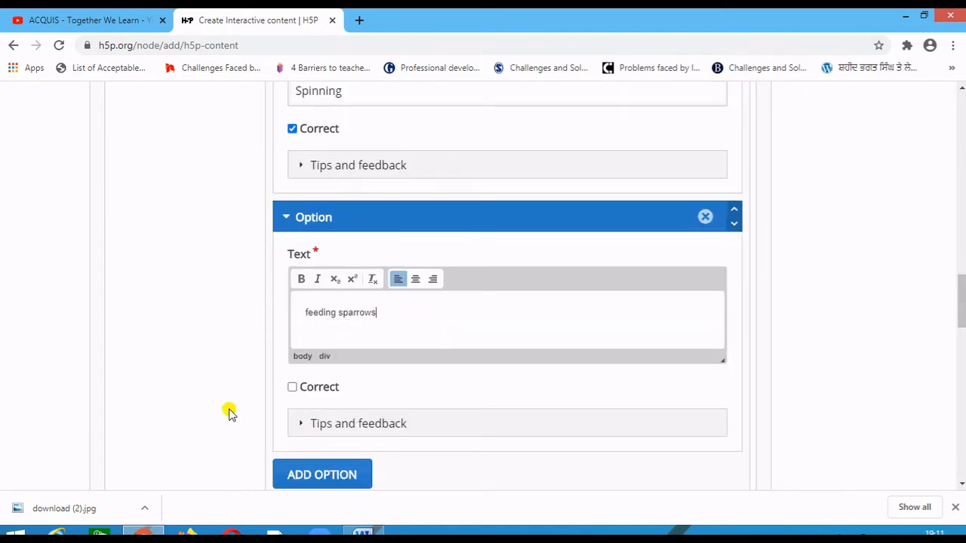
{"action": "left_click", "coordinate": [293, 387]}
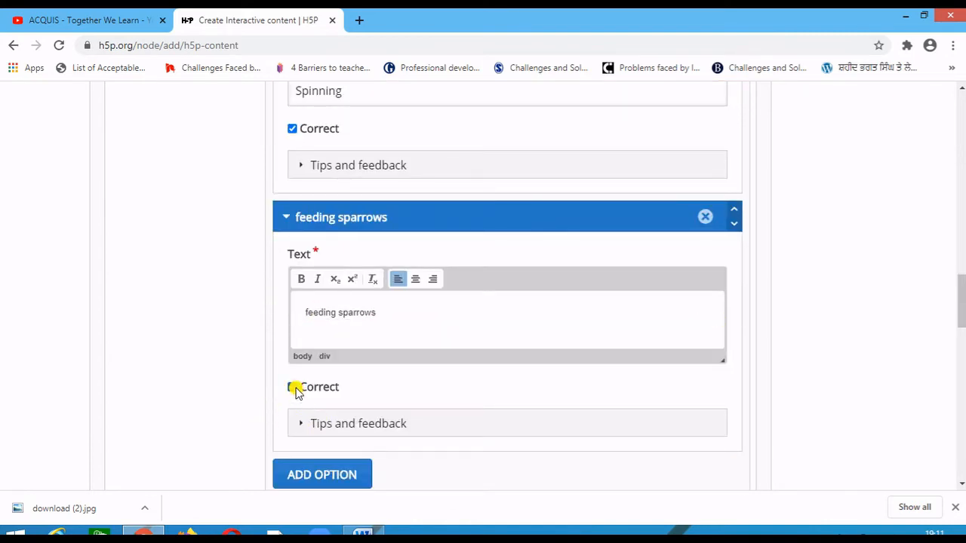
Add a third answer option with the text "listening music"
{"action": "scroll", "coordinate": [301, 388], "scroll_direction": "down", "scroll_amount": 2}
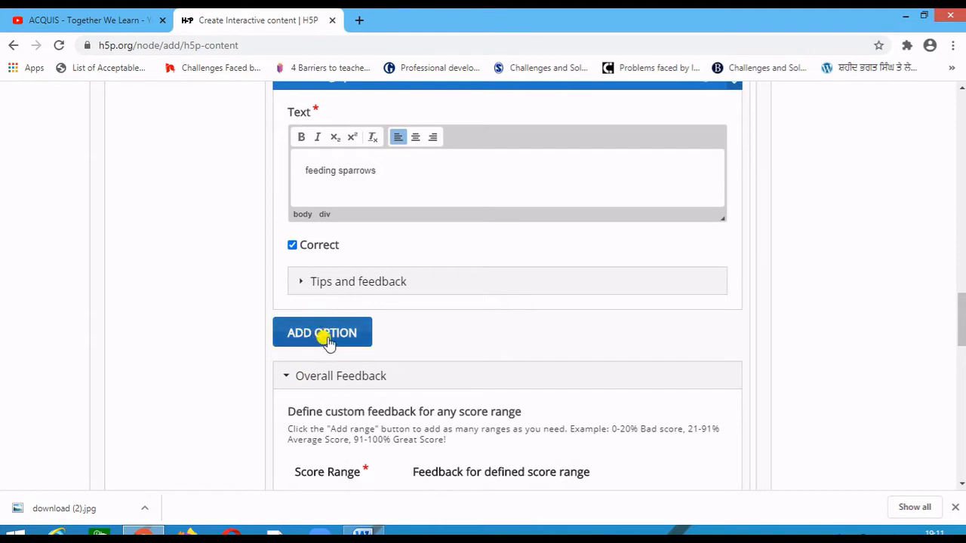
{"action": "left_click", "coordinate": [323, 334]}
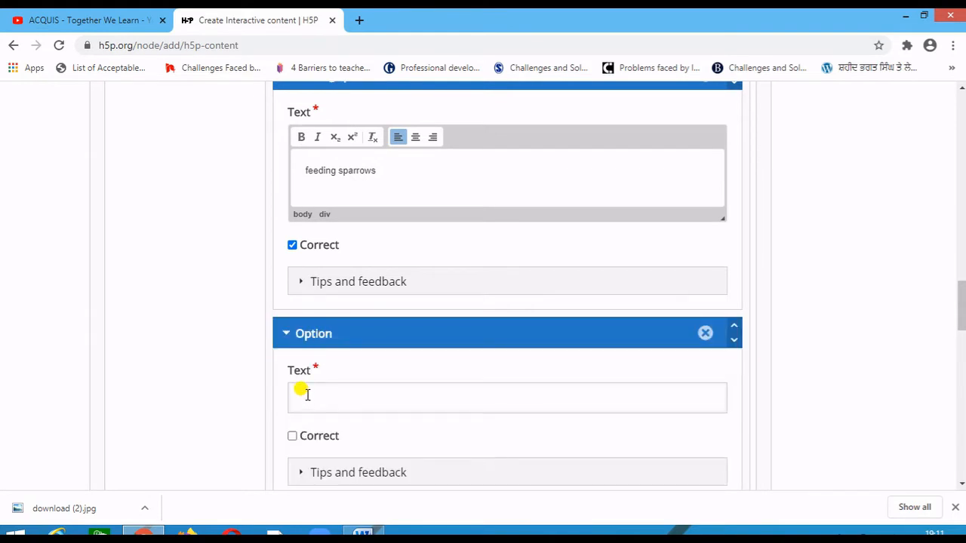
{"action": "left_click", "coordinate": [303, 395]}
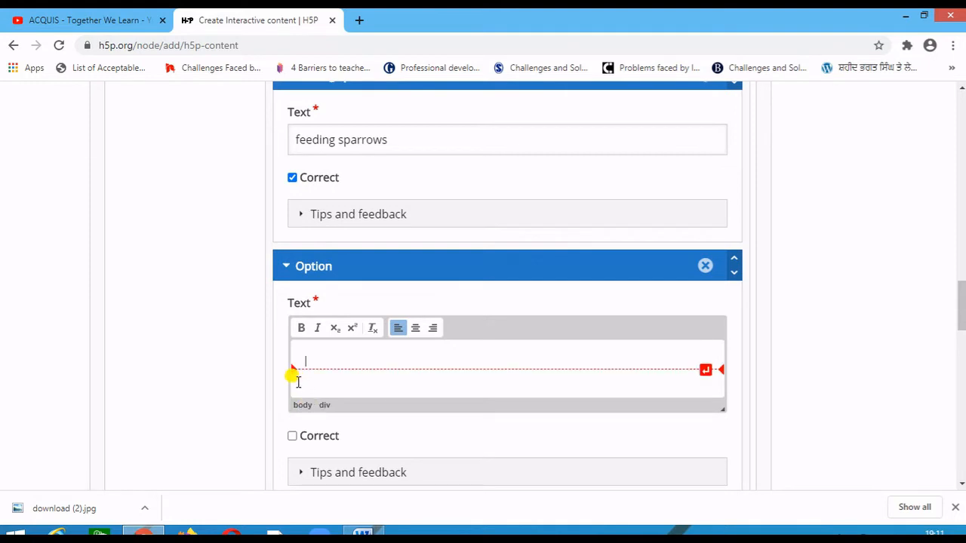
{"action": "type", "text": "liste"}
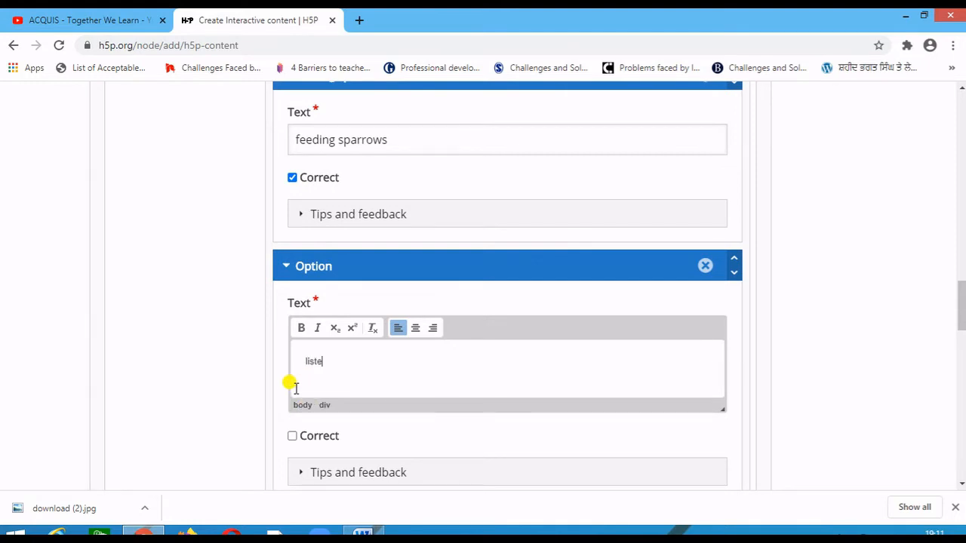
{"action": "type", "text": "ning music"}
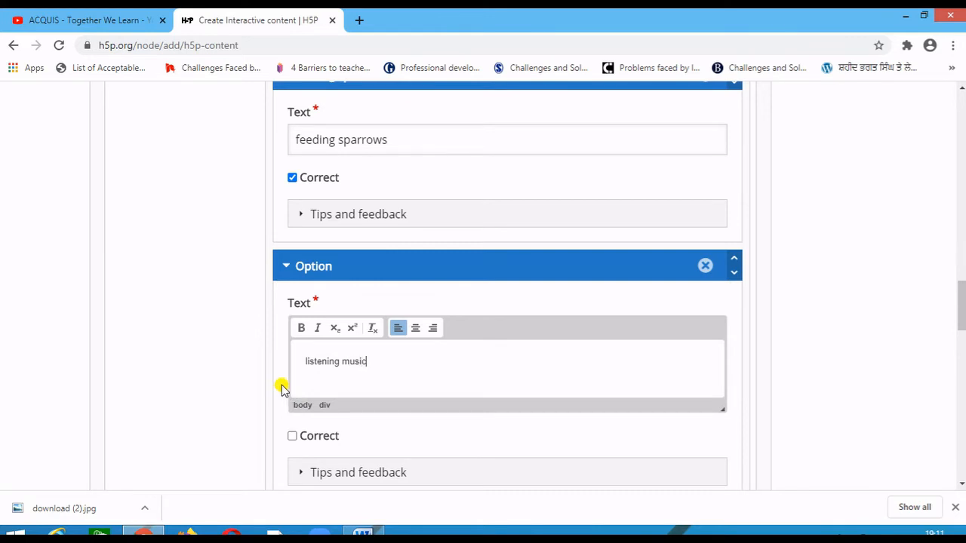
Enter "congratulations" as the multiple choice question's overall feedback for the 0–100 % score range
{"action": "scroll", "coordinate": [489, 336], "scroll_direction": "down", "scroll_amount": 1}
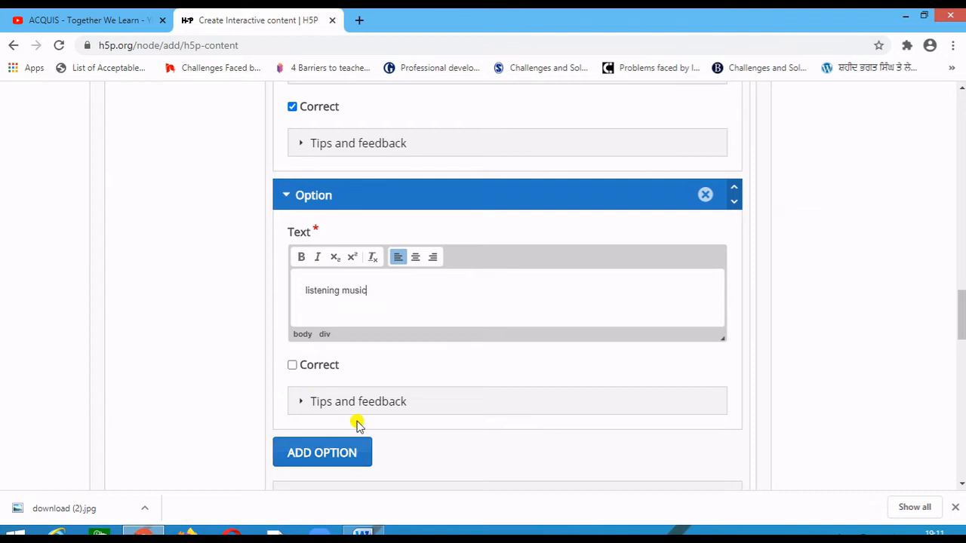
{"action": "scroll", "coordinate": [357, 423], "scroll_direction": "down", "scroll_amount": 2}
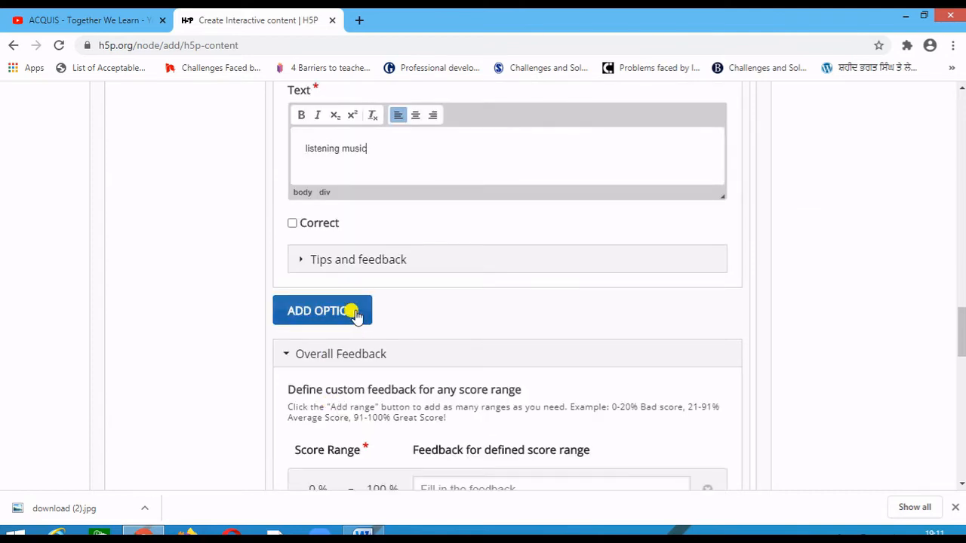
{"action": "scroll", "coordinate": [356, 330], "scroll_direction": "down", "scroll_amount": 2}
{"action": "scroll", "coordinate": [355, 310], "scroll_direction": "down", "scroll_amount": 1}
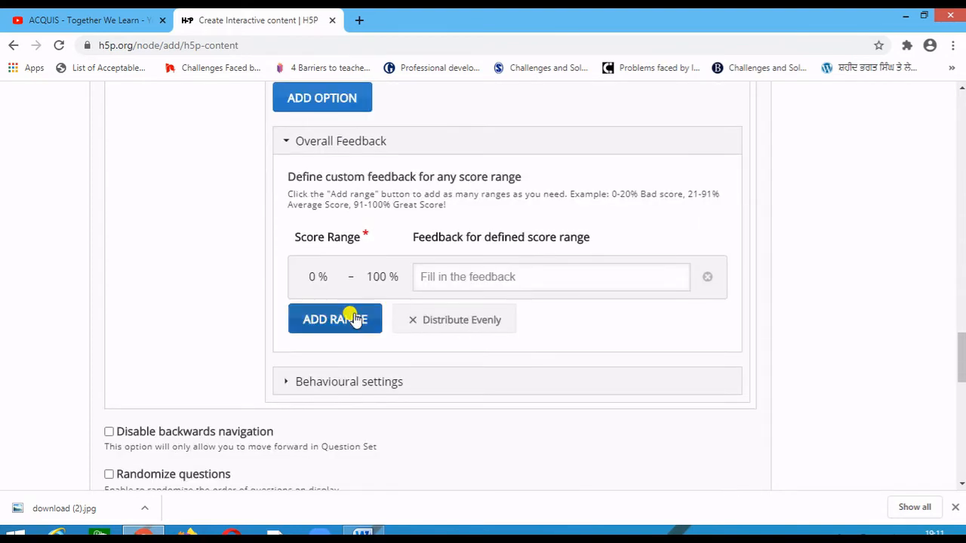
{"action": "left_click", "coordinate": [426, 276]}
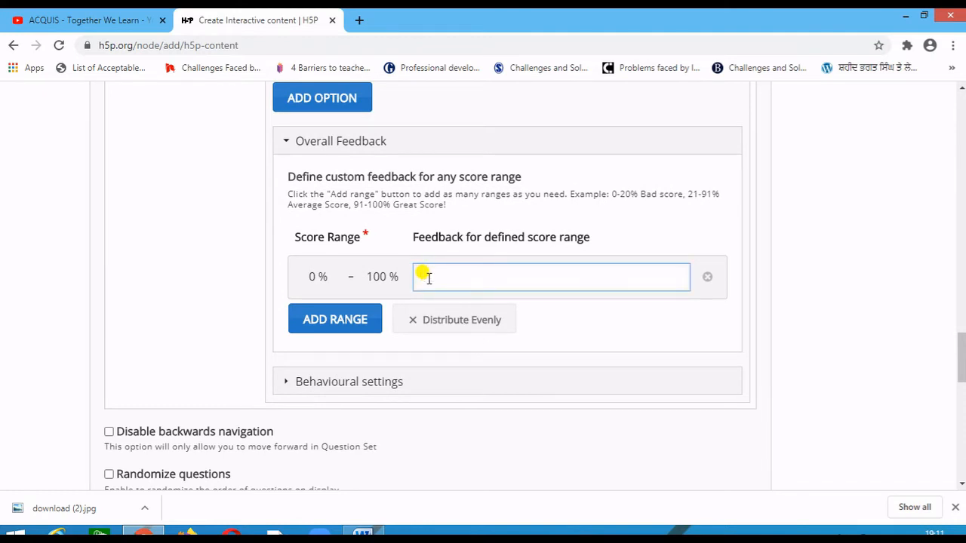
{"action": "type", "text": "Congratulat"}
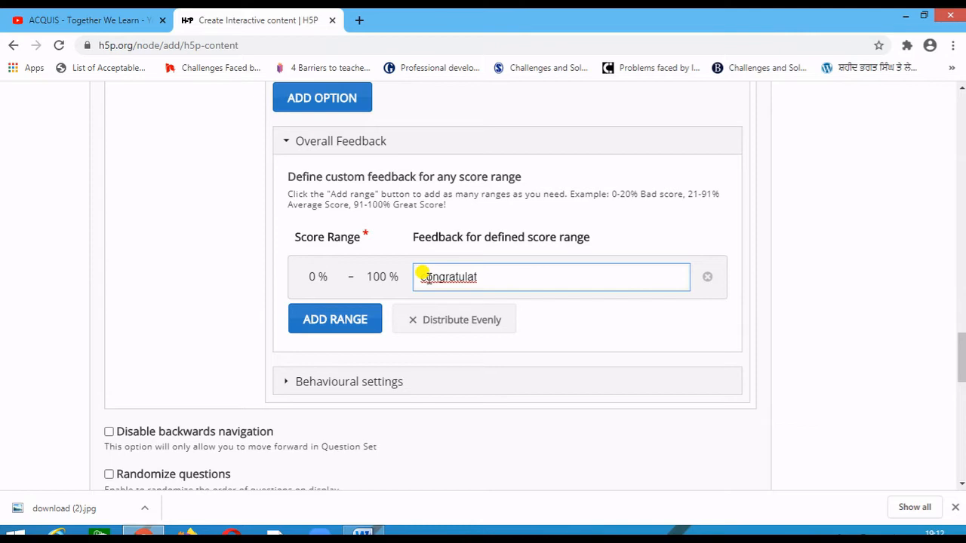
{"action": "type", "text": "ions"}
Add a second score range to the multiple choice question's overall feedback and end the first range at 70 %
{"action": "left_click", "coordinate": [341, 320]}
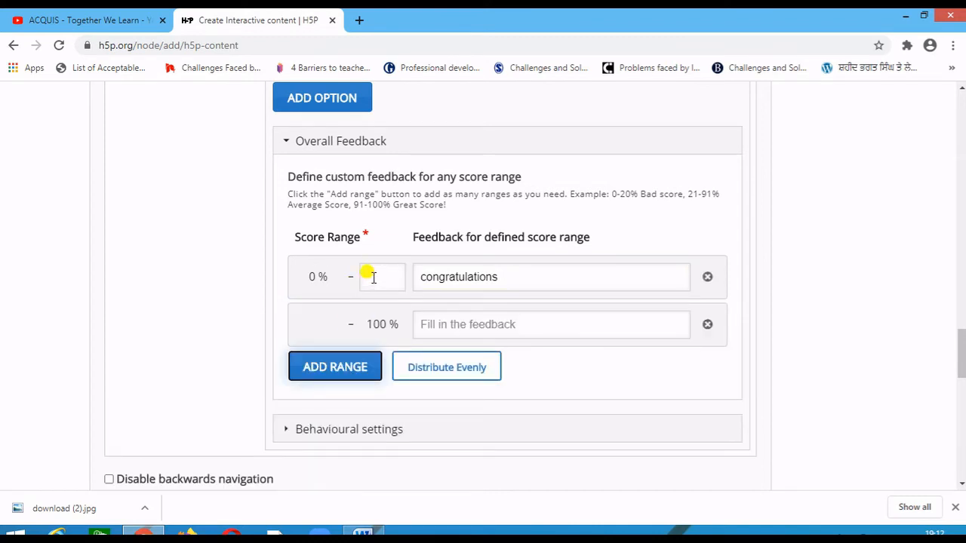
{"action": "left_click", "coordinate": [372, 278]}
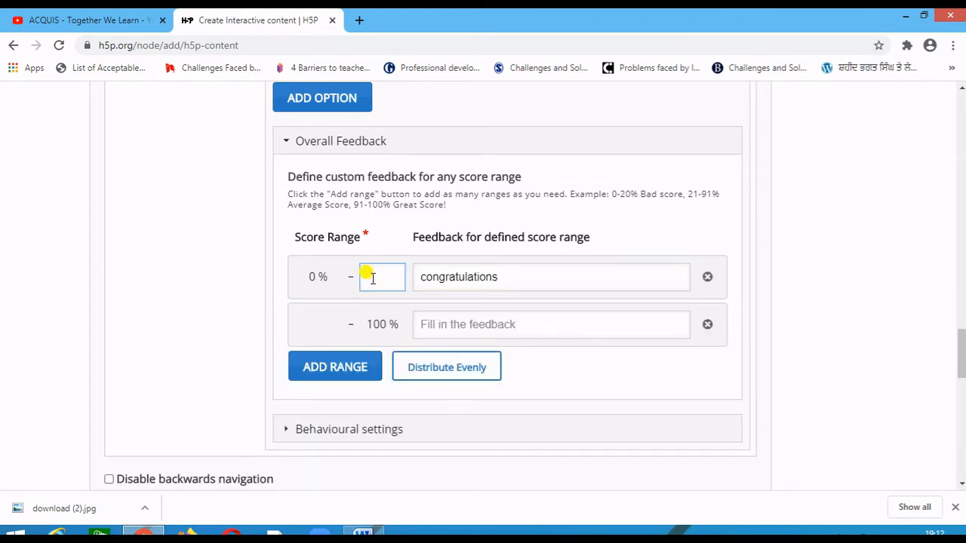
{"action": "type", "text": "70"}
{"action": "left_click", "coordinate": [335, 324]}
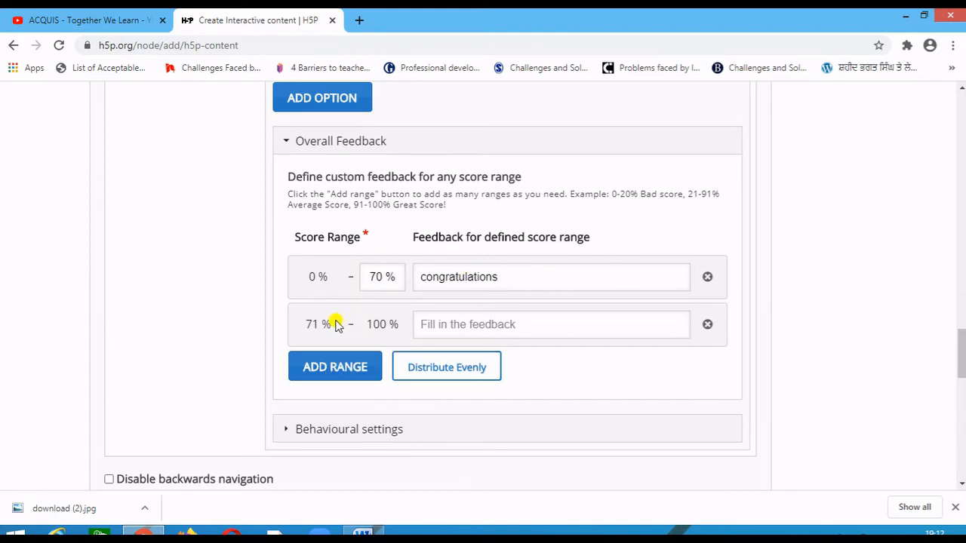
Enter "bravo" as the feedback for the 71–100 % score range
{"action": "left_click", "coordinate": [474, 326]}
{"action": "type", "text": "bra"}
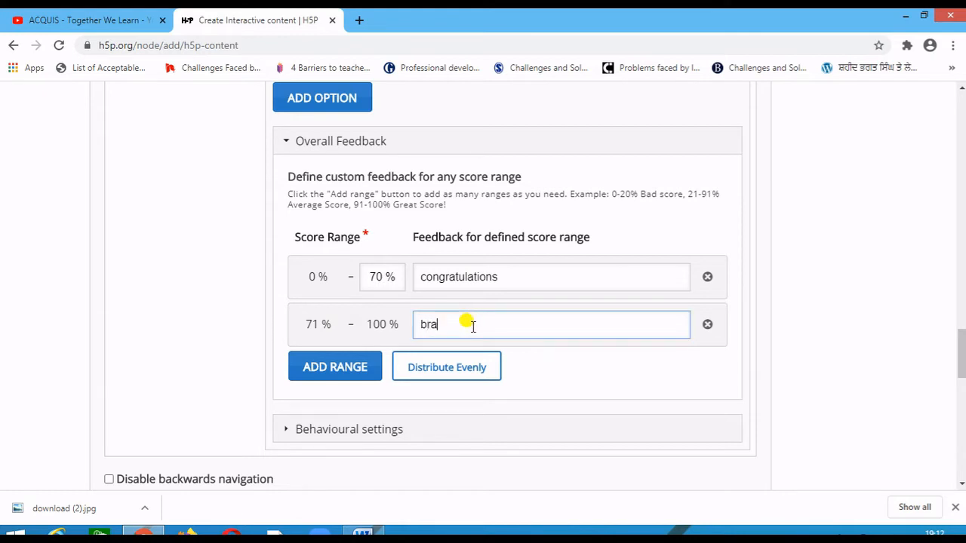
{"action": "type", "text": "vo"}
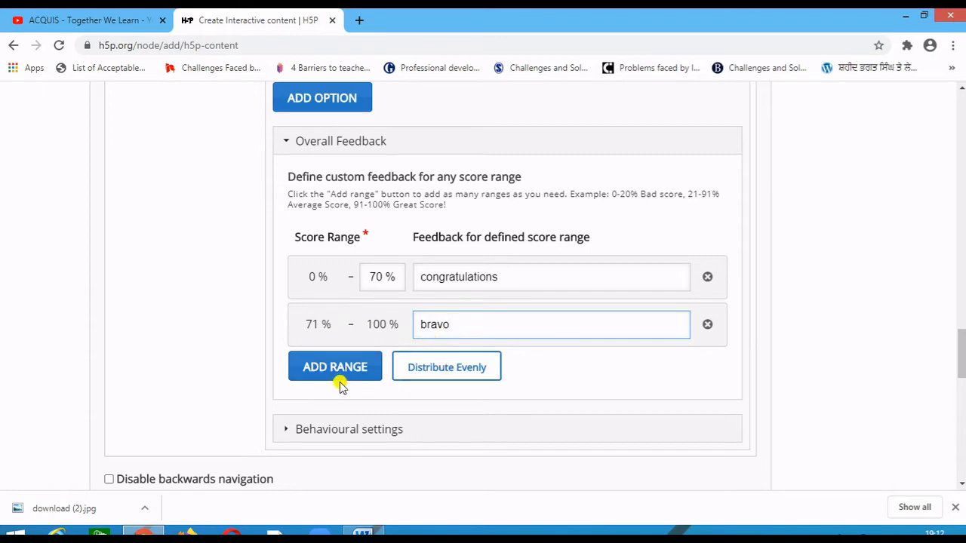
Add a second question to the quiz and set its question type to Fill in the Blanks
{"action": "scroll", "coordinate": [339, 377], "scroll_direction": "down", "scroll_amount": 3}
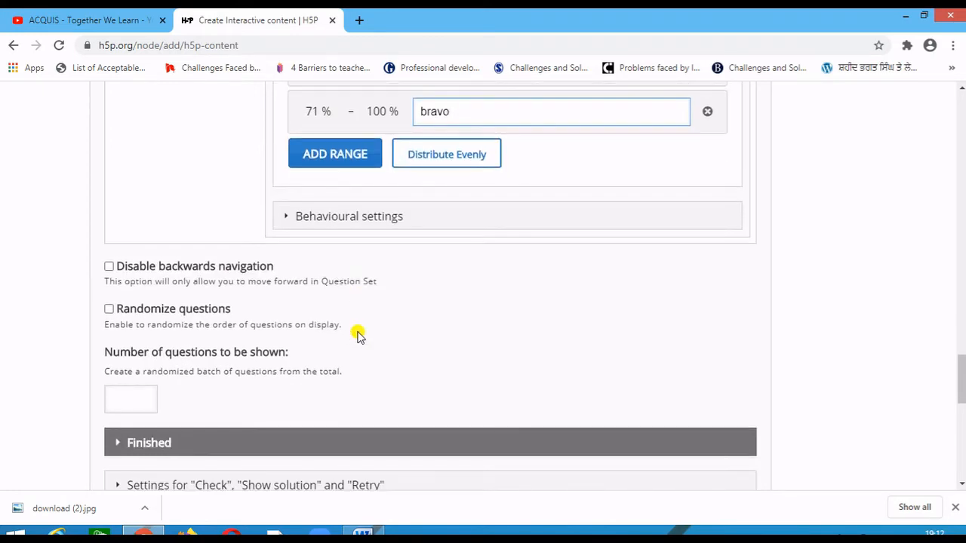
{"action": "scroll", "coordinate": [349, 334], "scroll_direction": "down", "scroll_amount": 5}
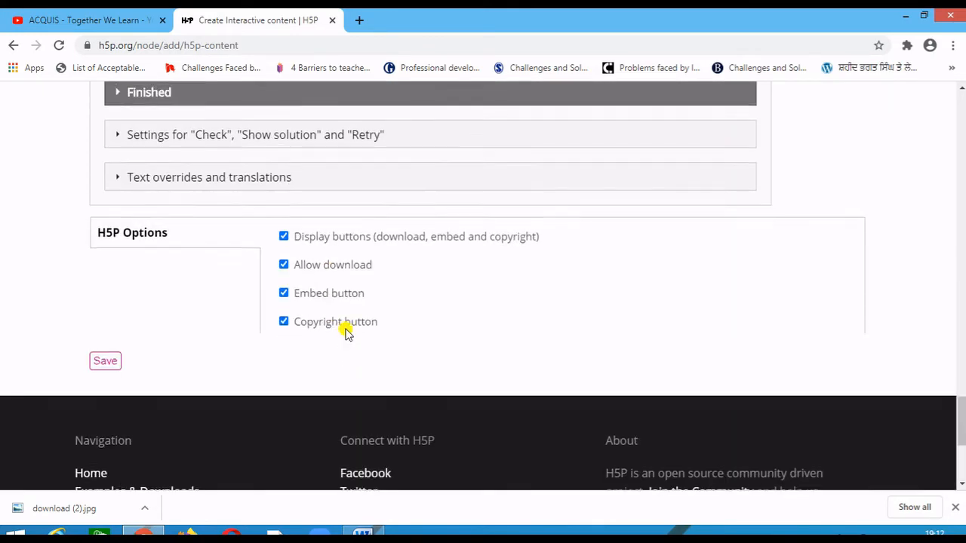
{"action": "scroll", "coordinate": [129, 483], "scroll_direction": "up", "scroll_amount": 3}
{"action": "scroll", "coordinate": [143, 483], "scroll_direction": "down", "scroll_amount": 2}
{"action": "scroll", "coordinate": [434, 275], "scroll_direction": "up", "scroll_amount": 1}
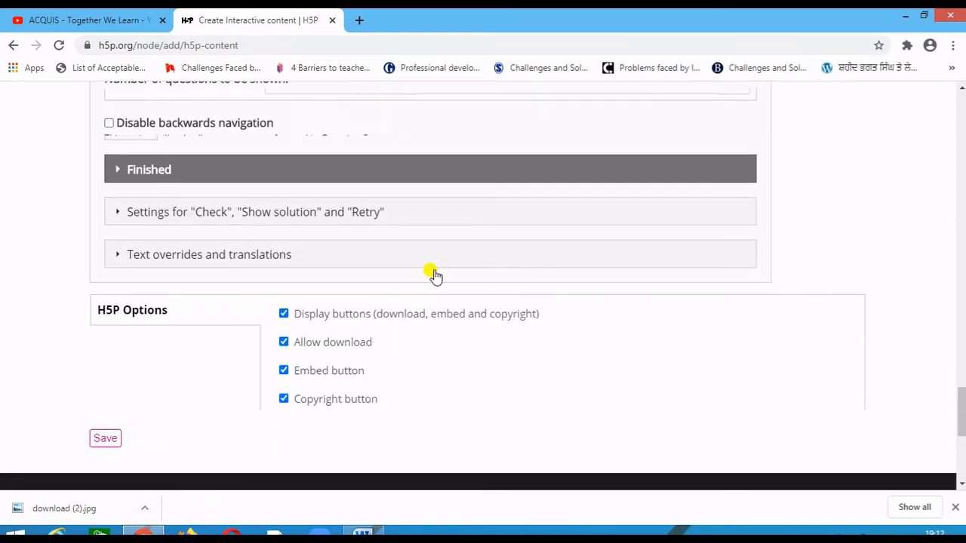
{"action": "scroll", "coordinate": [438, 273], "scroll_direction": "up", "scroll_amount": 15}
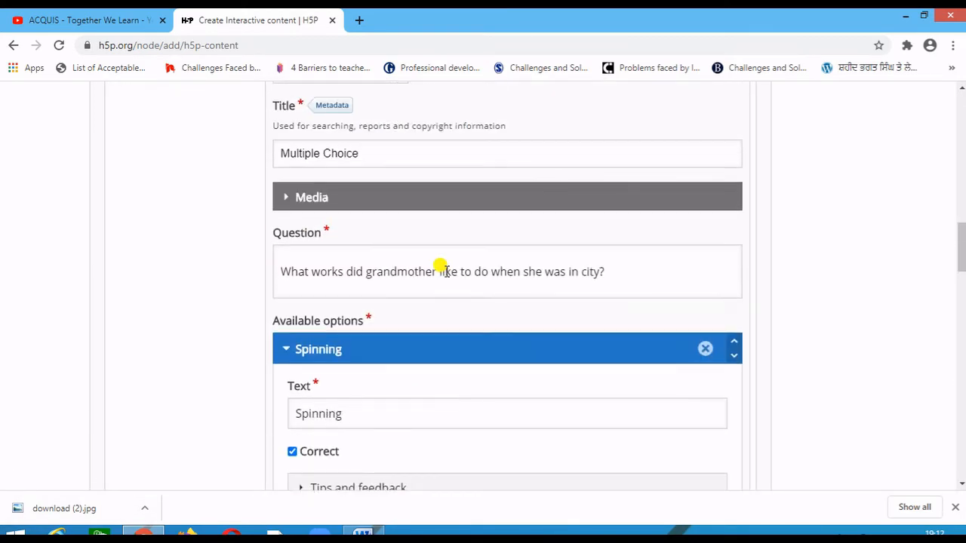
{"action": "scroll", "coordinate": [444, 274], "scroll_direction": "up", "scroll_amount": 5}
{"action": "scroll", "coordinate": [442, 273], "scroll_direction": "down", "scroll_amount": 2}
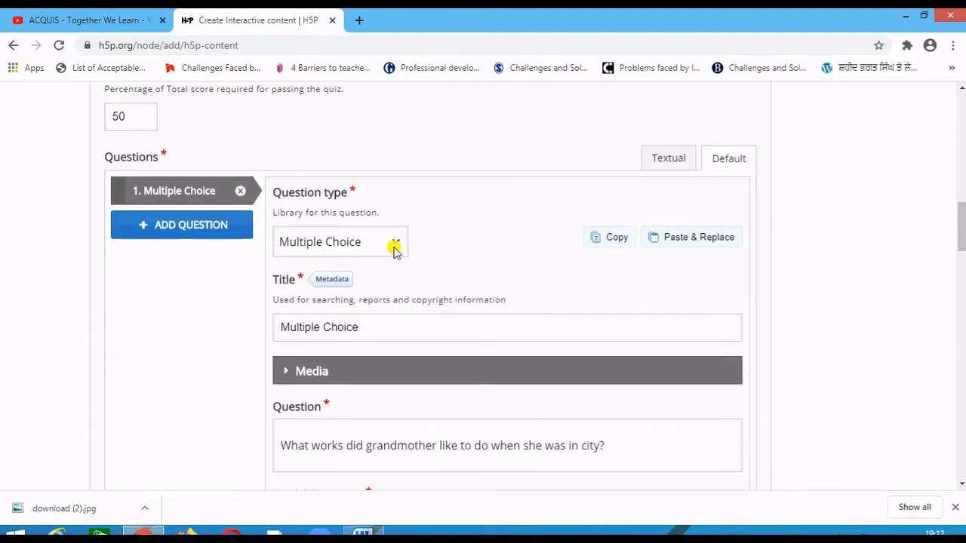
{"action": "left_click", "coordinate": [160, 227]}
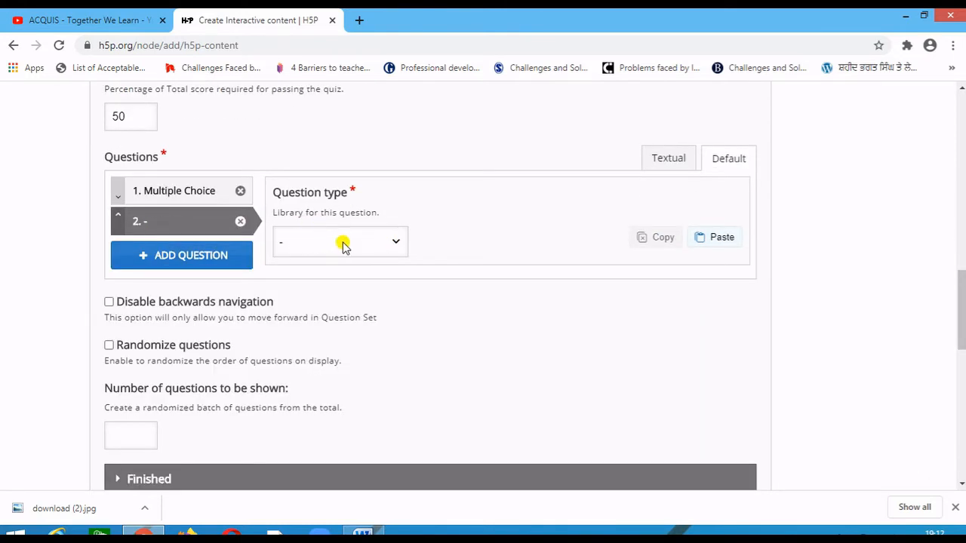
{"action": "left_click", "coordinate": [395, 240]}
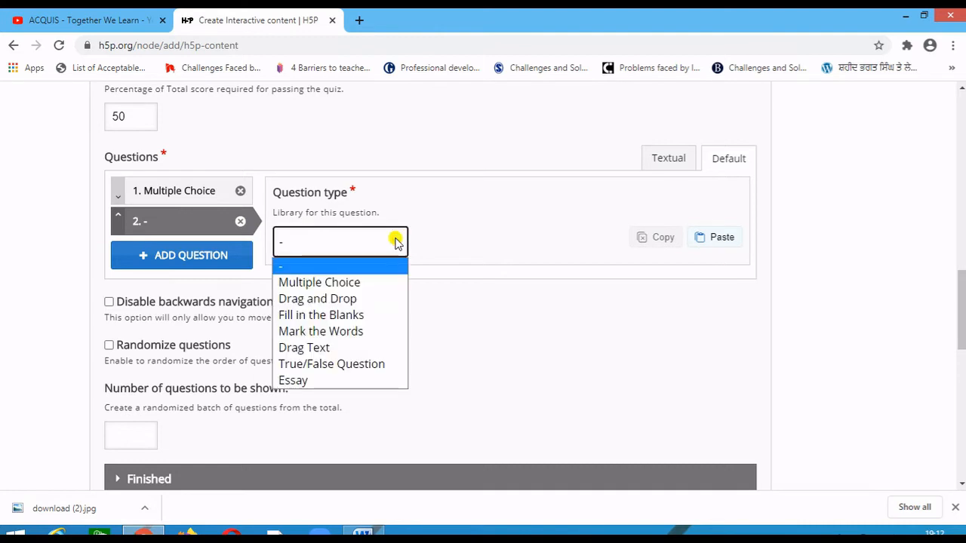
{"action": "left_click", "coordinate": [345, 316]}
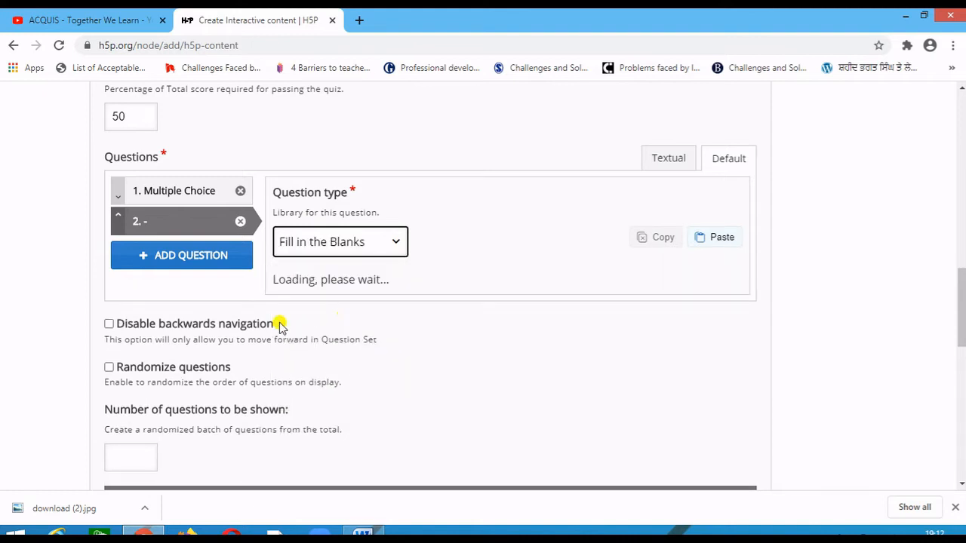
Remove "Untitled" from the second question's title so it reads "Fill in the Blanks"
{"action": "scroll", "coordinate": [330, 312], "scroll_direction": "down", "scroll_amount": 1}
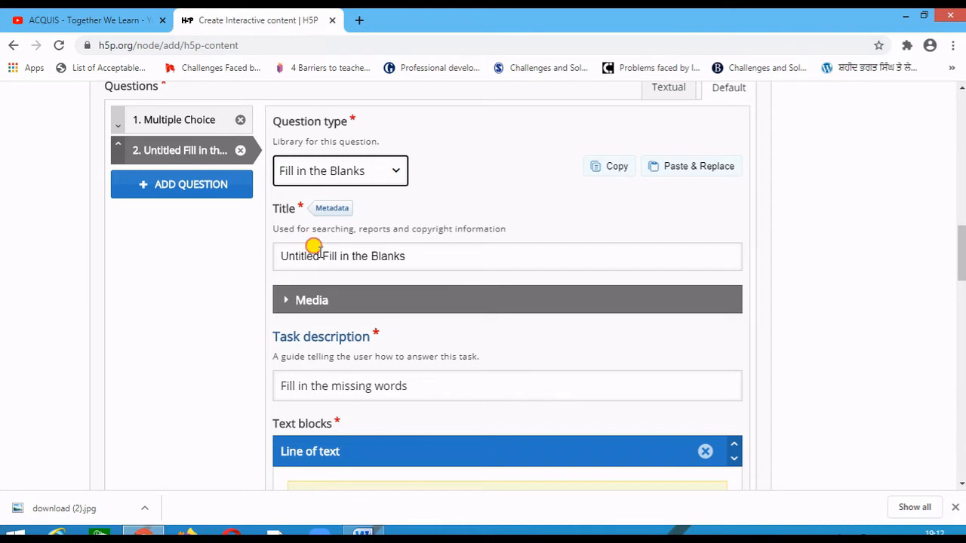
{"action": "left_click", "coordinate": [319, 253]}
{"action": "key", "text": "BackSpace"}
{"action": "key", "text": "BackSpace"}
{"action": "key", "text": "BackSpace"}
{"action": "key", "text": "BackSpace"}
{"action": "key", "text": "BackSpace"}
{"action": "key", "text": "BackSpace"}
{"action": "key", "text": "BackSpace"}
{"action": "key", "text": "BackSpace"}
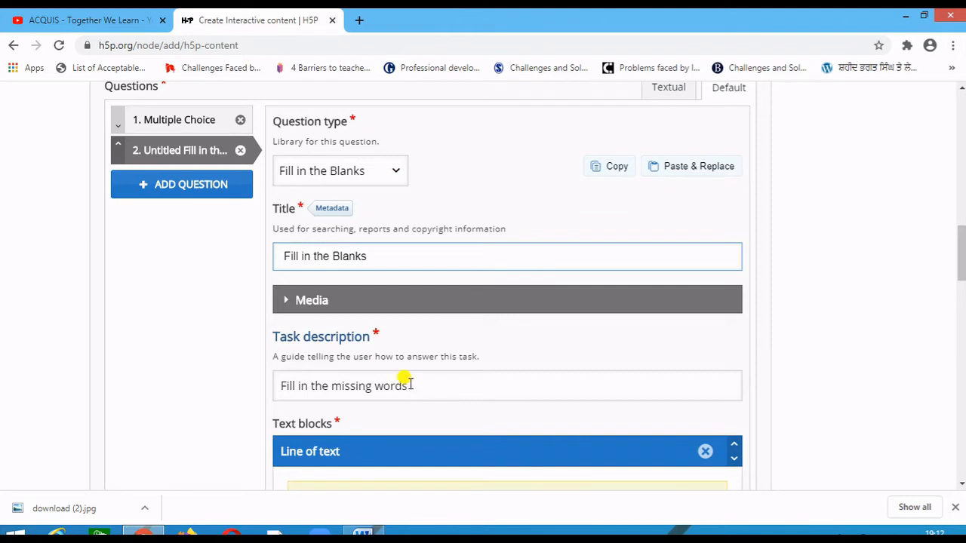
Enter "The portrait of a lady is written by *Khushwant Singh*." as the fill-in-the-blanks line of text
{"action": "scroll", "coordinate": [407, 385], "scroll_direction": "down", "scroll_amount": 4}
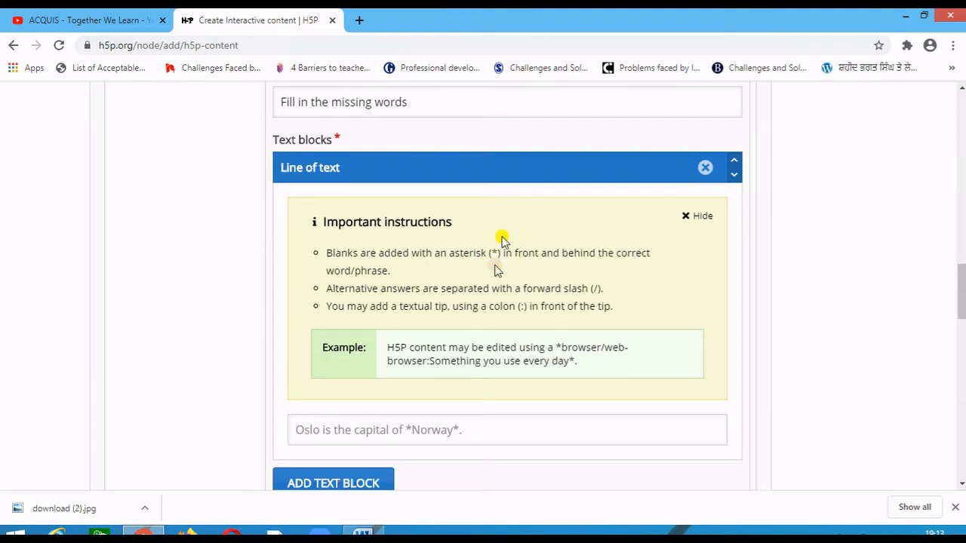
{"action": "scroll", "coordinate": [502, 237], "scroll_direction": "down", "scroll_amount": 2}
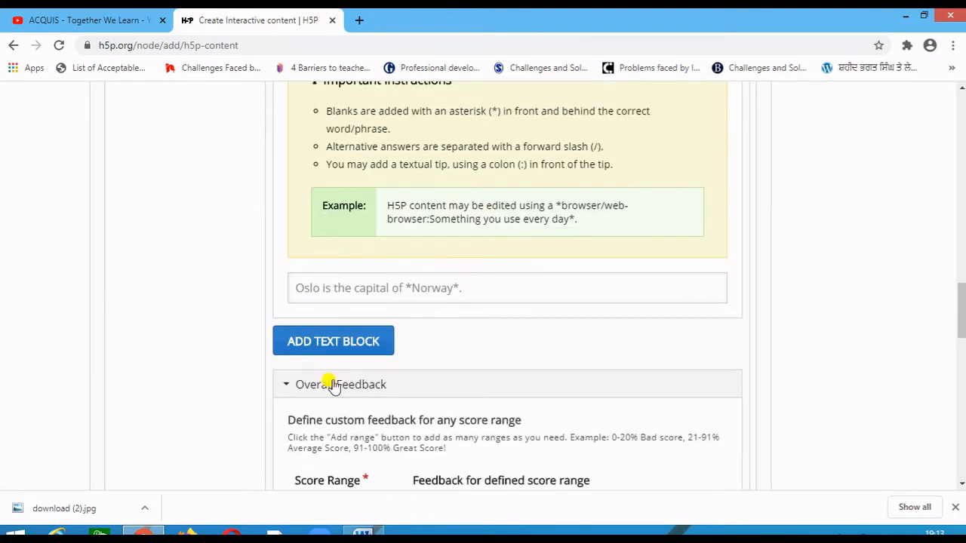
{"action": "left_click", "coordinate": [361, 289]}
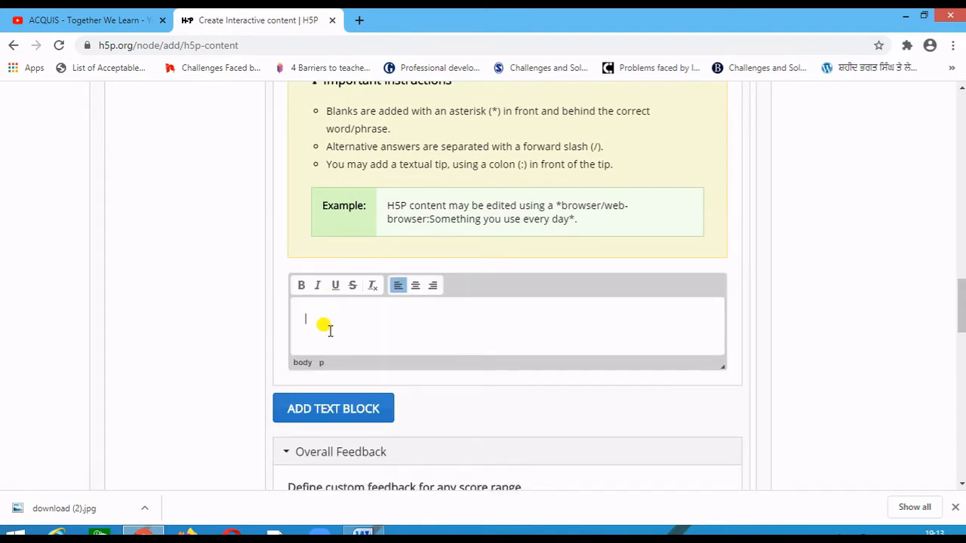
{"action": "type", "text": "th"}
{"action": "type", "text": "dy i"}
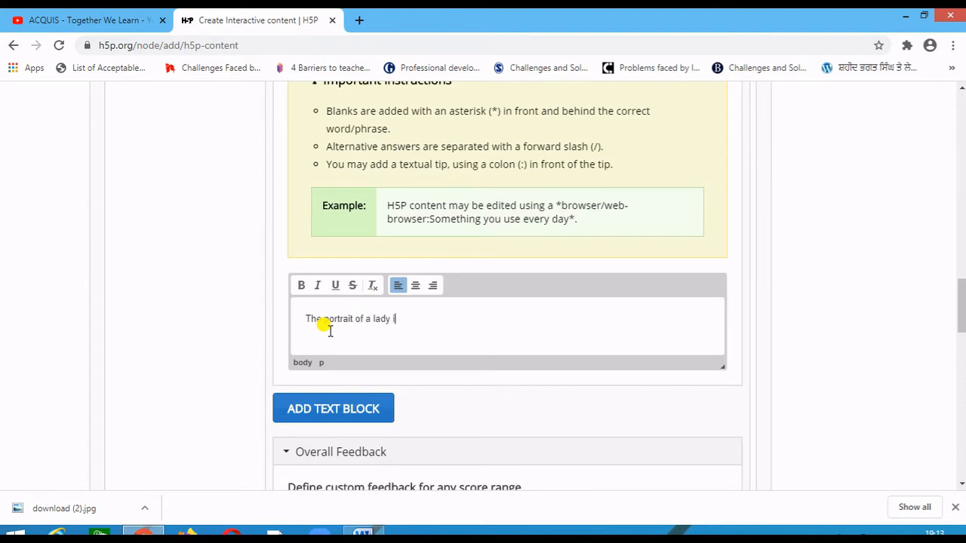
{"action": "type", "text": "s wi"}
{"action": "type", "text": "itt"}
{"action": "type", "text": "en by *Khushwan"}
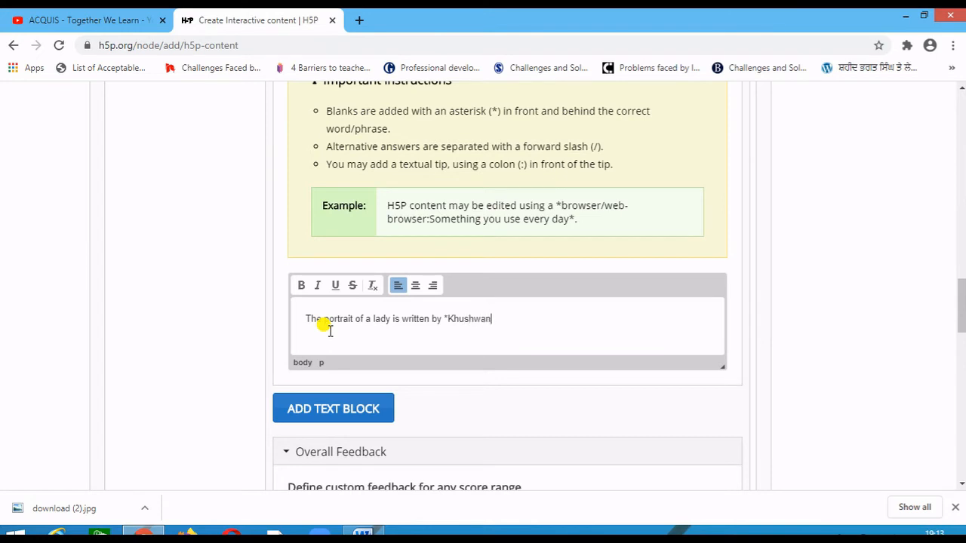
{"action": "type", "text": "t Simgh"}
{"action": "key", "text": "BackSpace"}
{"action": "key", "text": "BackSpace"}
{"action": "type", "text": "ngh*."}
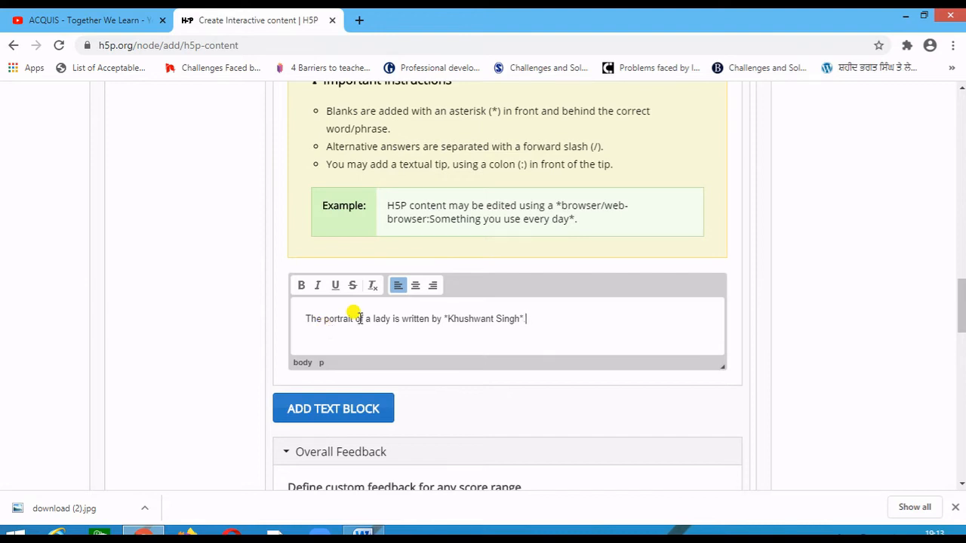
Add a third question of type True/False Question and shorten its title to "True/False Question"
{"action": "scroll", "coordinate": [385, 317], "scroll_direction": "down", "scroll_amount": 2}
{"action": "scroll", "coordinate": [371, 264], "scroll_direction": "down", "scroll_amount": 1}
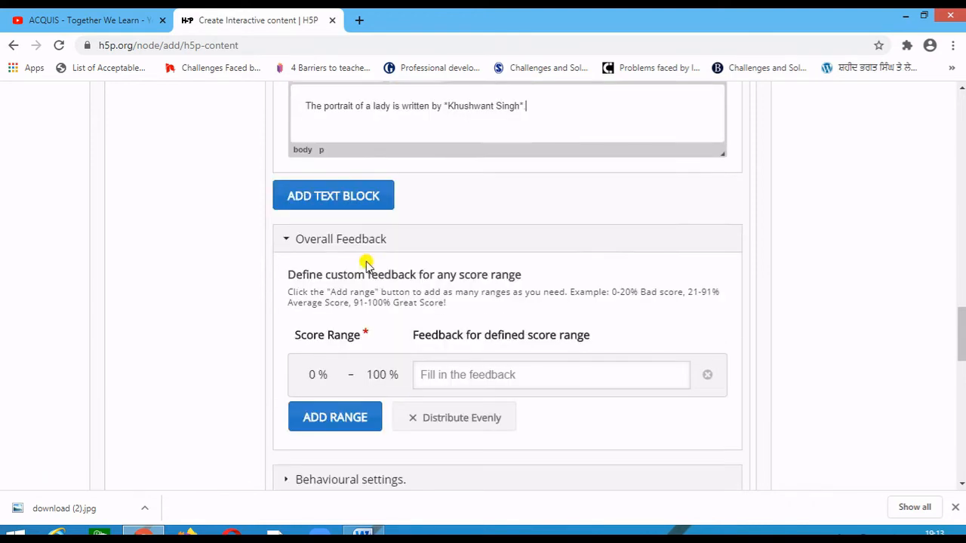
{"action": "scroll", "coordinate": [367, 264], "scroll_direction": "down", "scroll_amount": 3}
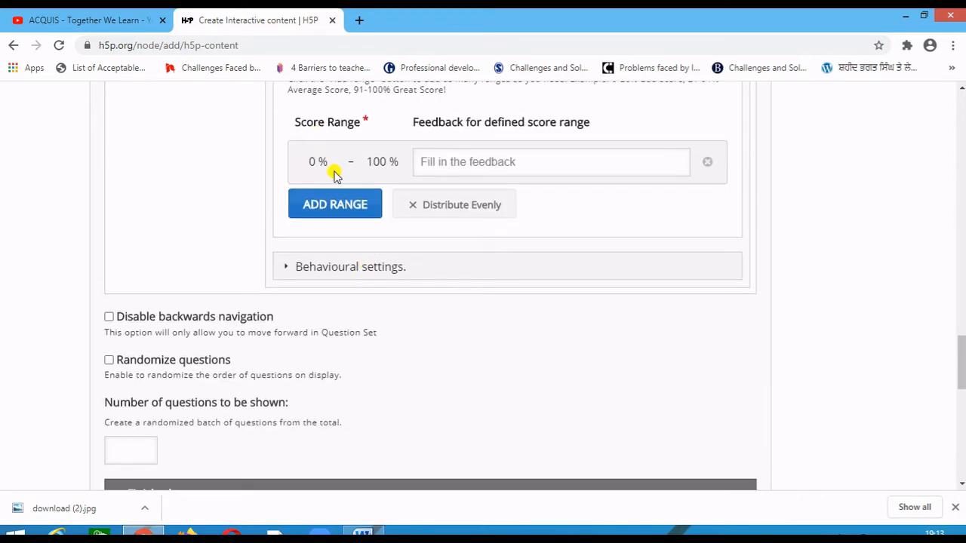
{"action": "scroll", "coordinate": [401, 211], "scroll_direction": "up", "scroll_amount": 1}
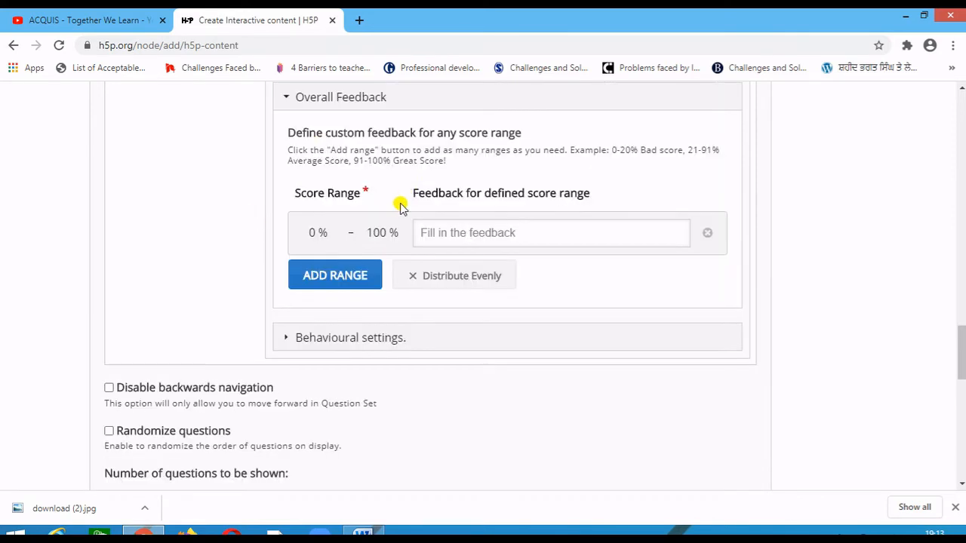
{"action": "scroll", "coordinate": [373, 232], "scroll_direction": "up", "scroll_amount": 6}
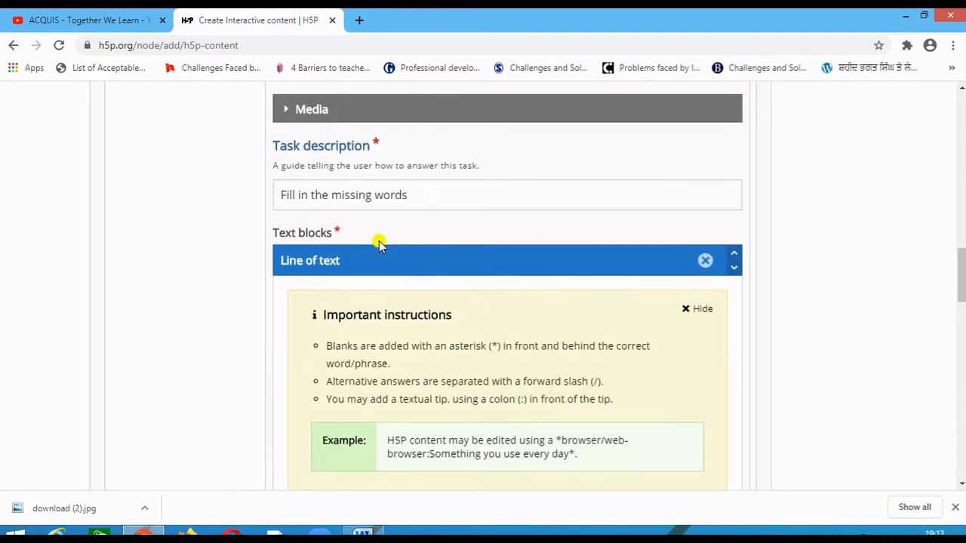
{"action": "scroll", "coordinate": [379, 243], "scroll_direction": "up", "scroll_amount": 4}
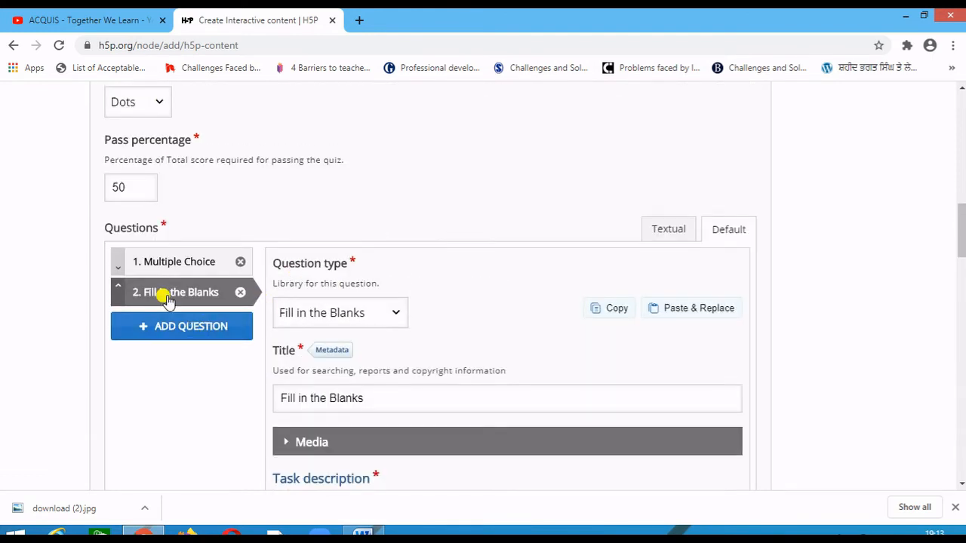
{"action": "left_click", "coordinate": [186, 326]}
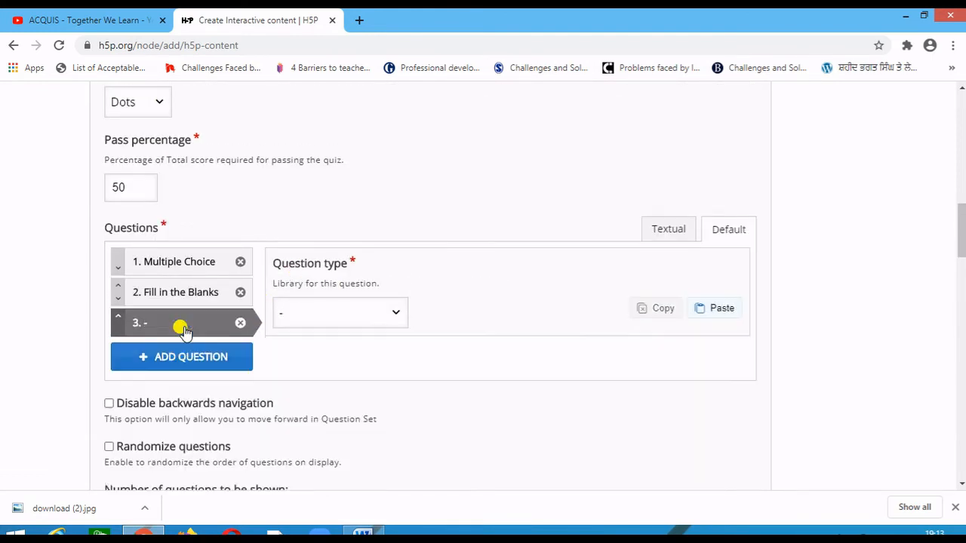
{"action": "left_click", "coordinate": [335, 314]}
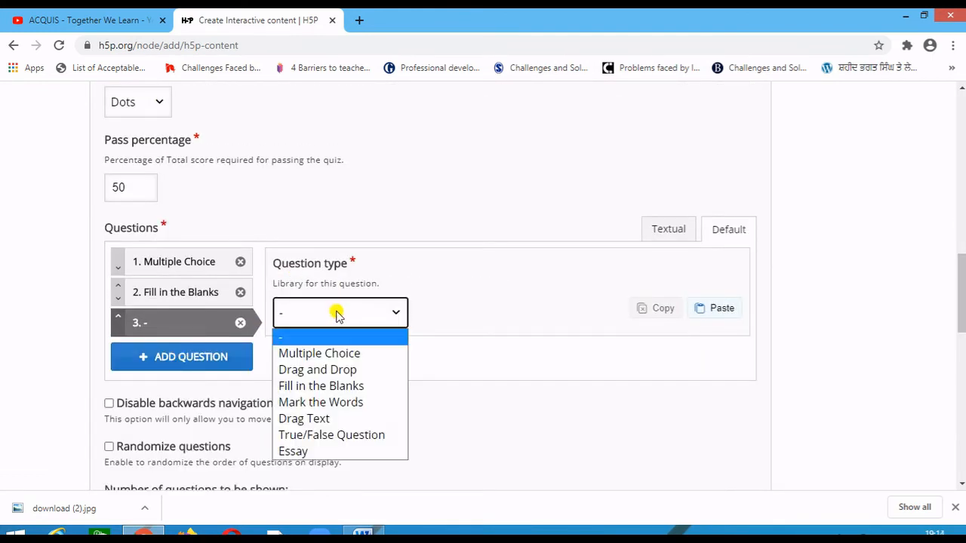
{"action": "left_click", "coordinate": [327, 438]}
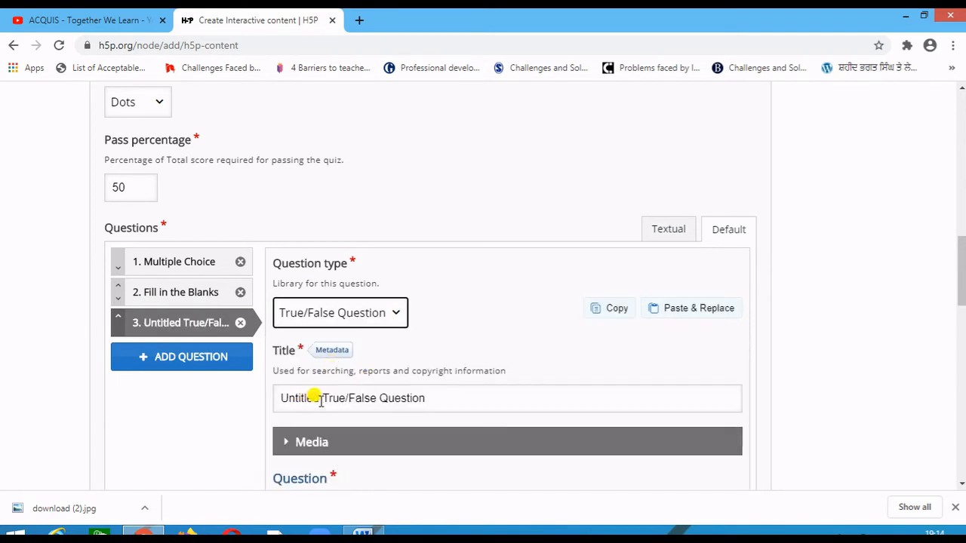
{"action": "left_click_drag", "start_coordinate": [317, 398], "coordinate": [270, 394]}
{"action": "key", "text": "BackSpace"}
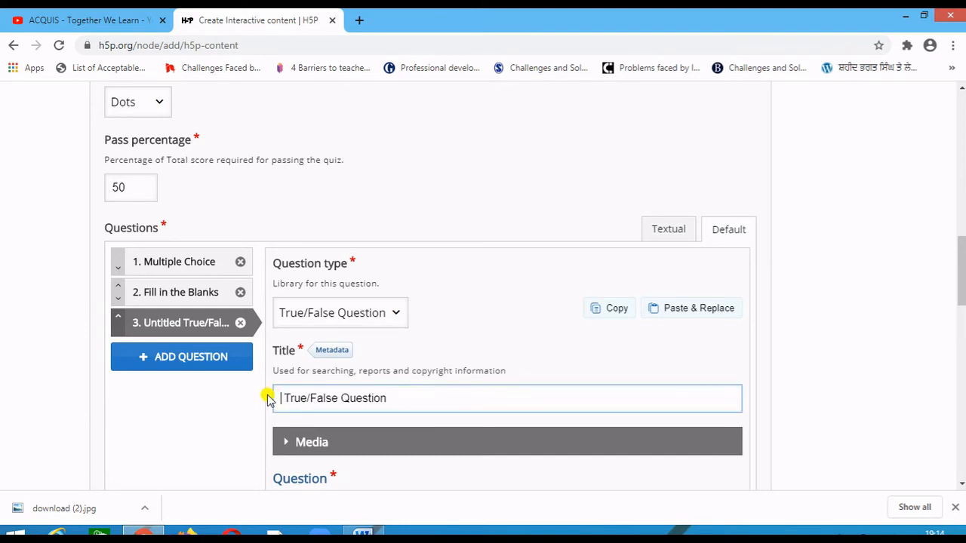
Enter "Grandmother was a very calm Lady" as the true/false question's statement
{"action": "scroll", "coordinate": [270, 398], "scroll_direction": "down", "scroll_amount": 4}
{"action": "scroll", "coordinate": [275, 377], "scroll_direction": "up", "scroll_amount": 1}
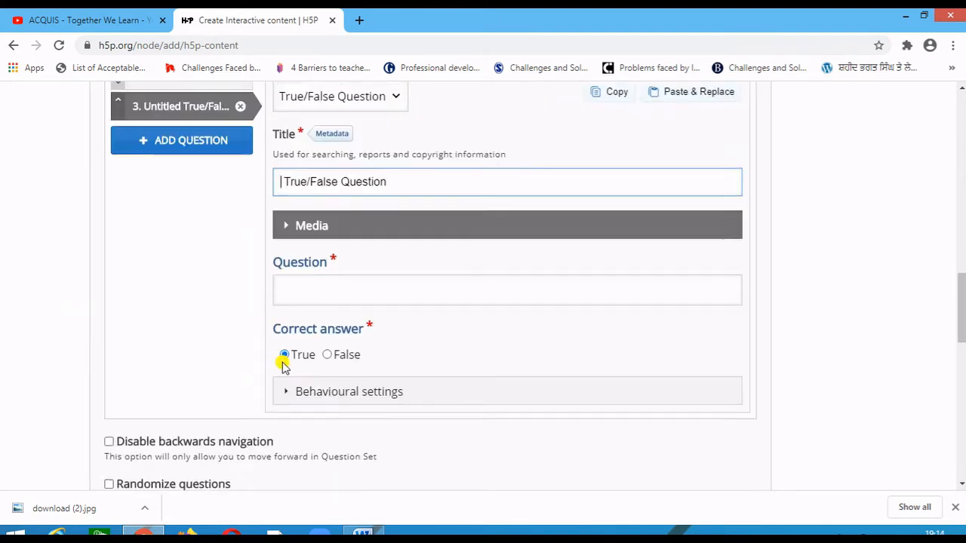
{"action": "left_click", "coordinate": [317, 288]}
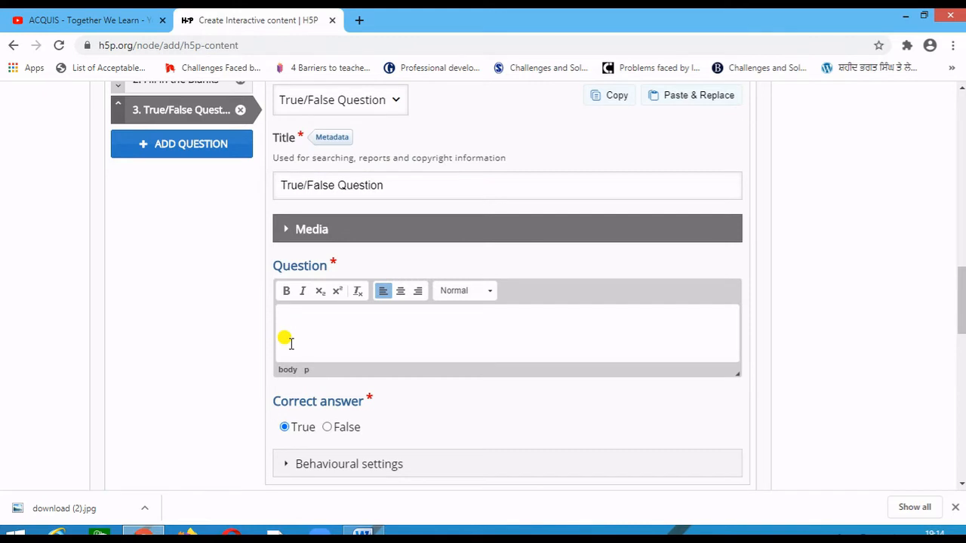
{"action": "type", "text": "Grandmother was a ver"}
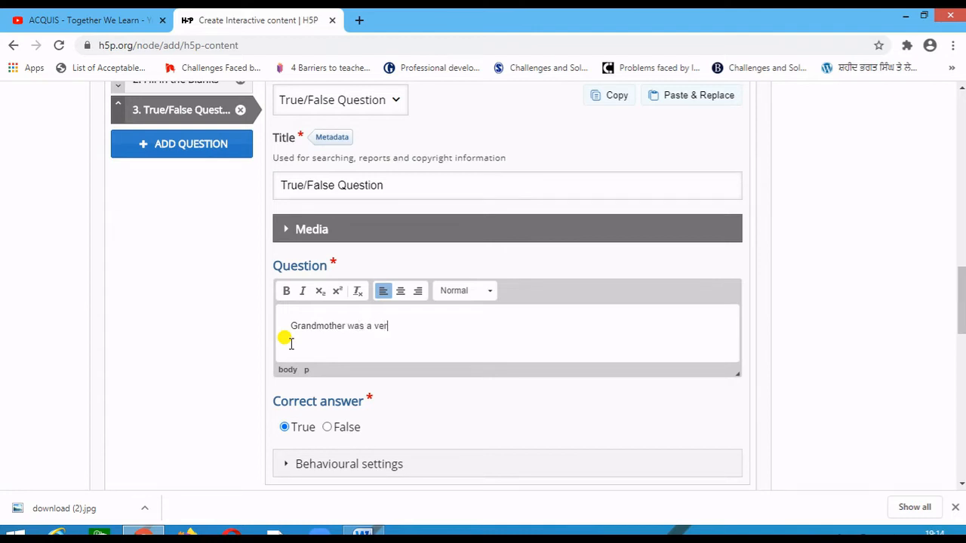
{"action": "type", "text": "y calm Lady"}
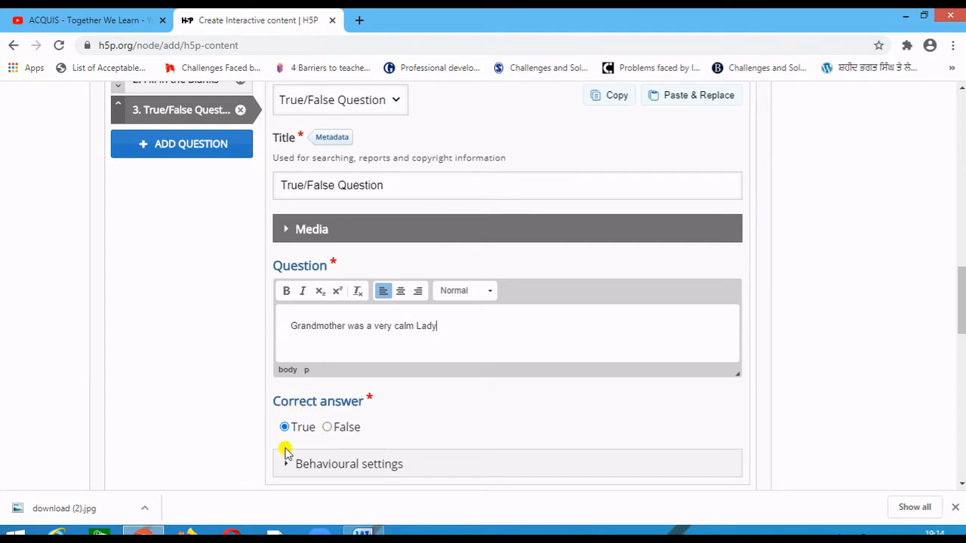
{"action": "scroll", "coordinate": [325, 436], "scroll_direction": "down", "scroll_amount": 2}
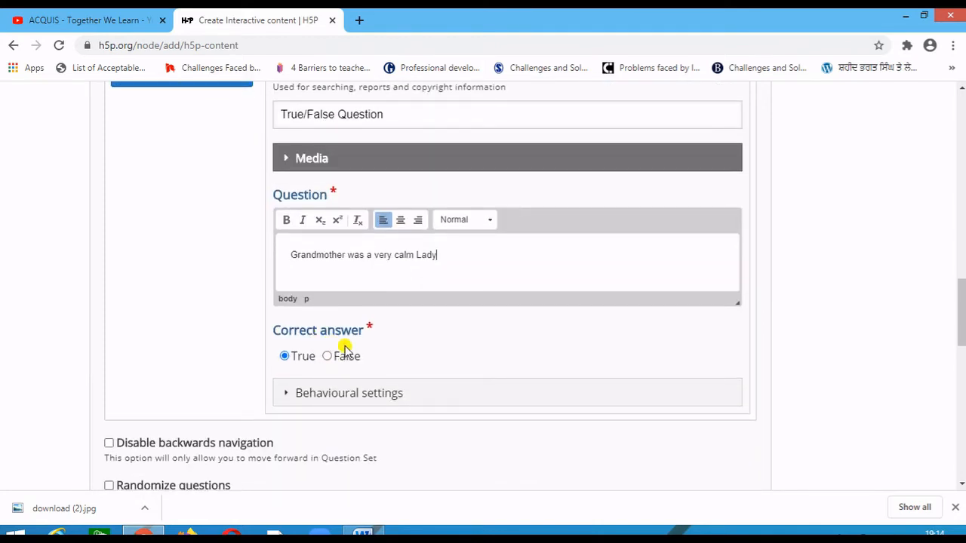
Switch the true/false question's correct answer to False and back to True
{"action": "left_click", "coordinate": [330, 358]}
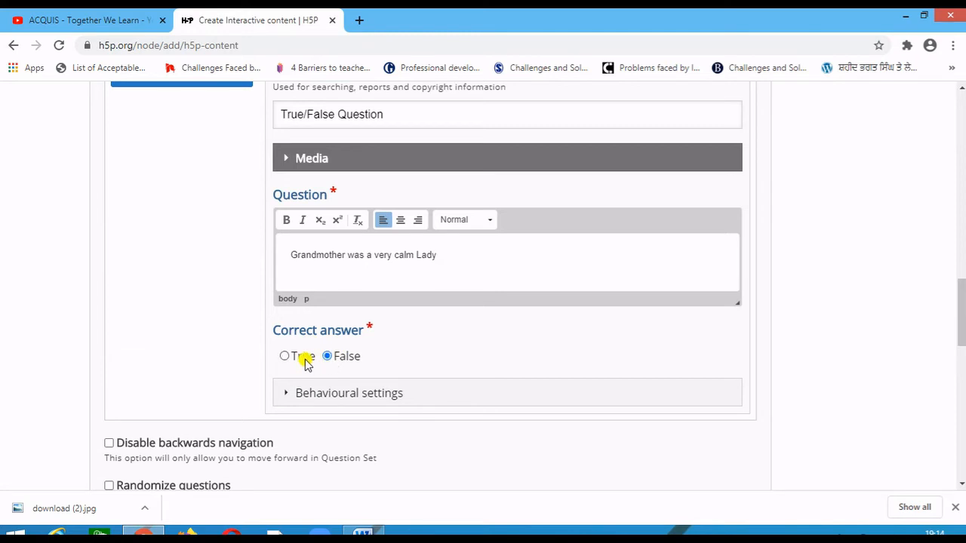
{"action": "scroll", "coordinate": [304, 360], "scroll_direction": "down", "scroll_amount": 2}
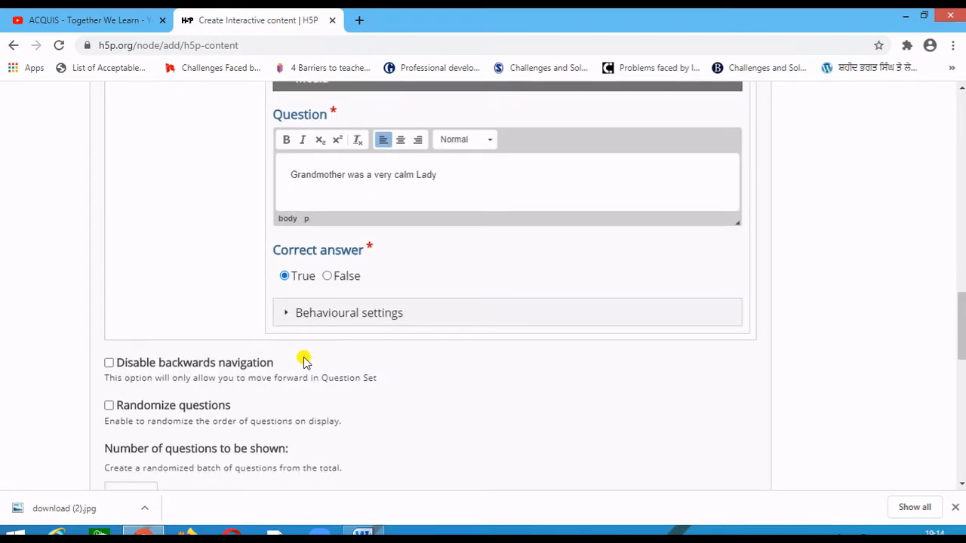
Add a fourth question of type Essay to the quiz
{"action": "scroll", "coordinate": [304, 351], "scroll_direction": "up", "scroll_amount": 10}
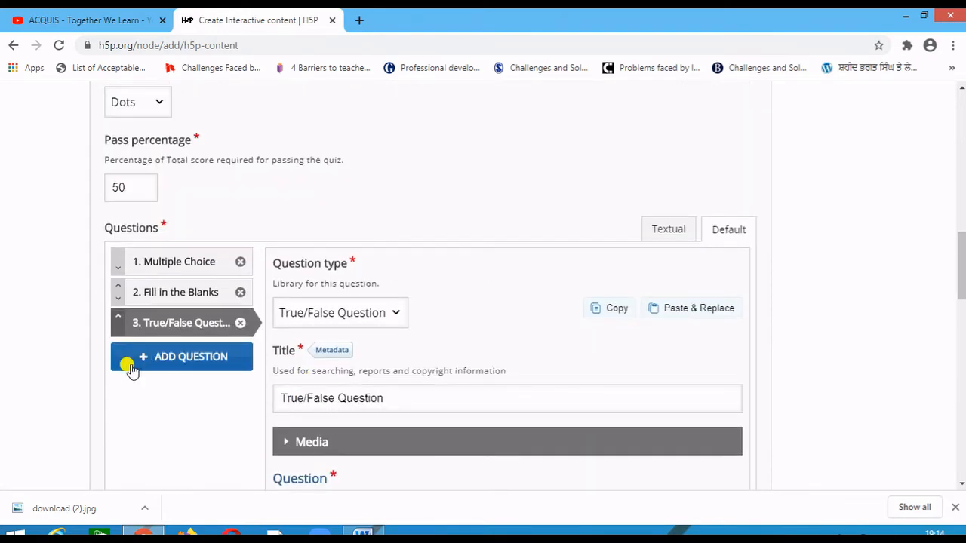
{"action": "left_click", "coordinate": [187, 359]}
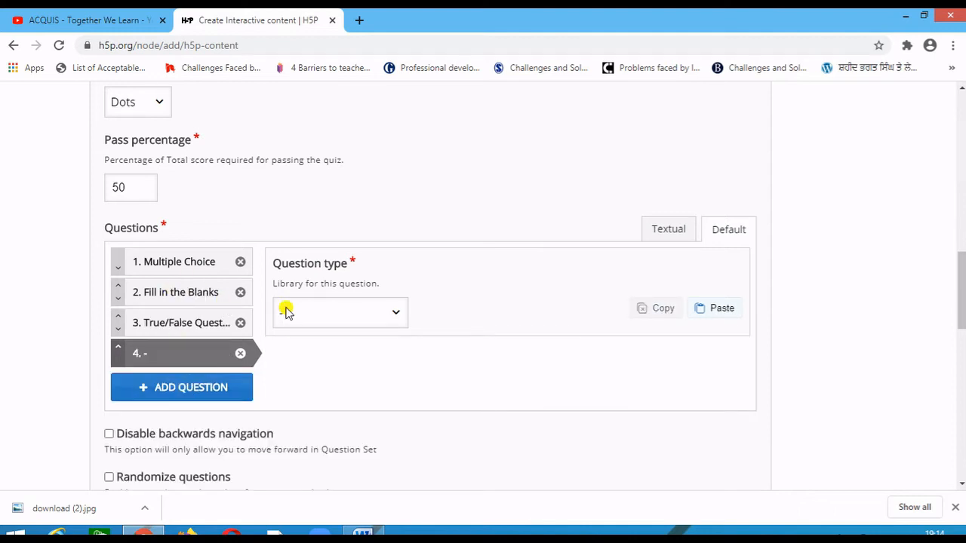
{"action": "left_click", "coordinate": [315, 314]}
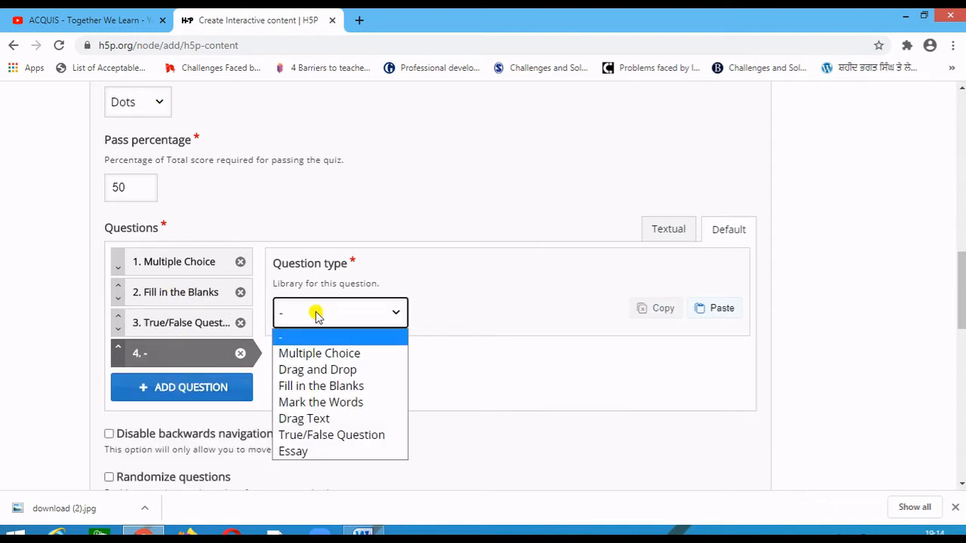
{"action": "left_click", "coordinate": [320, 451]}
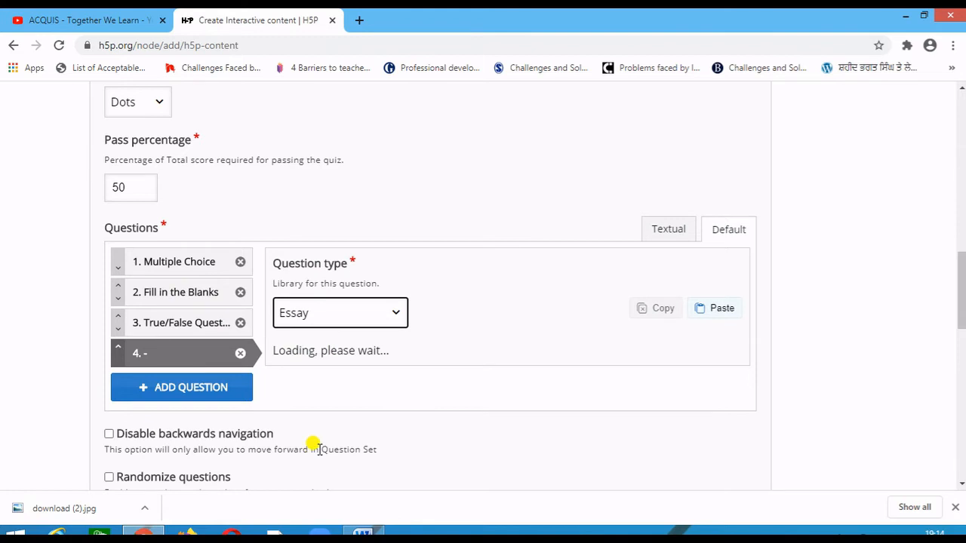
Enter "Write The Character Sketch of Grandmother" as the essay question's task description
{"action": "scroll", "coordinate": [362, 366], "scroll_direction": "down", "scroll_amount": 2}
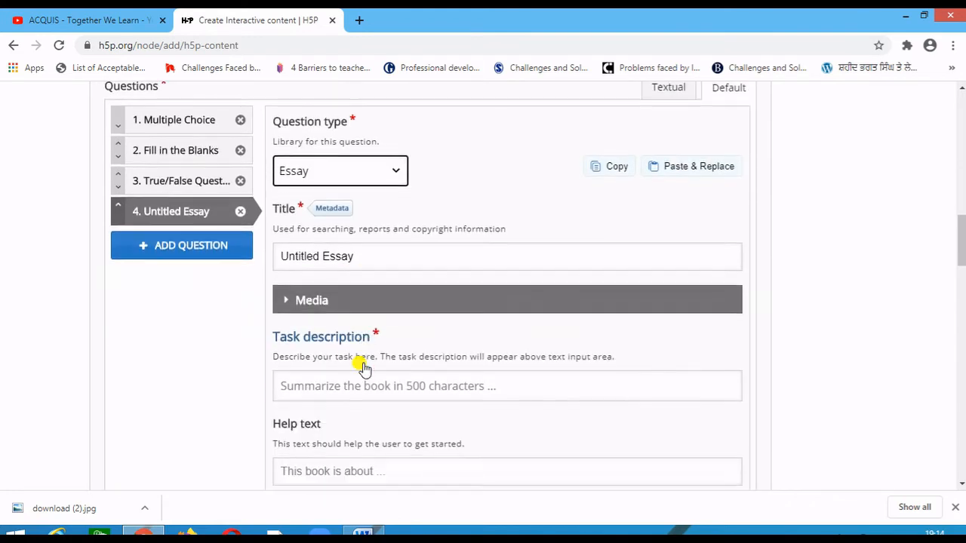
{"action": "scroll", "coordinate": [363, 367], "scroll_direction": "down", "scroll_amount": 2}
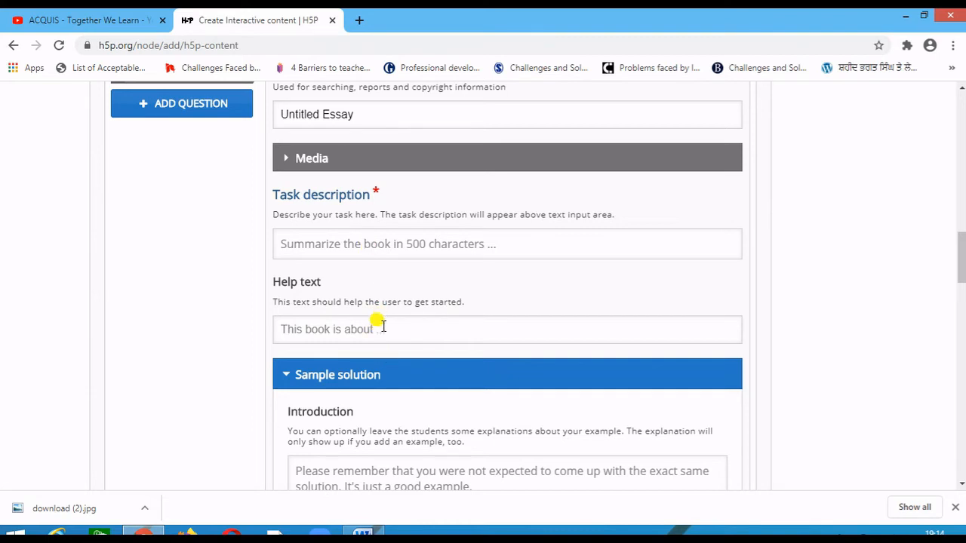
{"action": "left_click", "coordinate": [366, 245]}
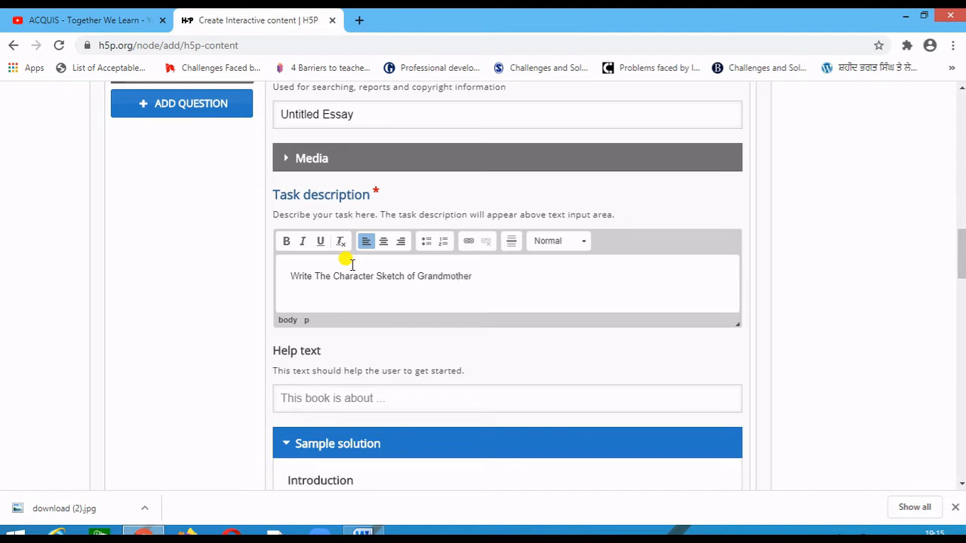
Examine the essay's sample solution, keyword and overall feedback settings, and the quiz's navigation and randomization options
{"action": "scroll", "coordinate": [362, 286], "scroll_direction": "down", "scroll_amount": 4}
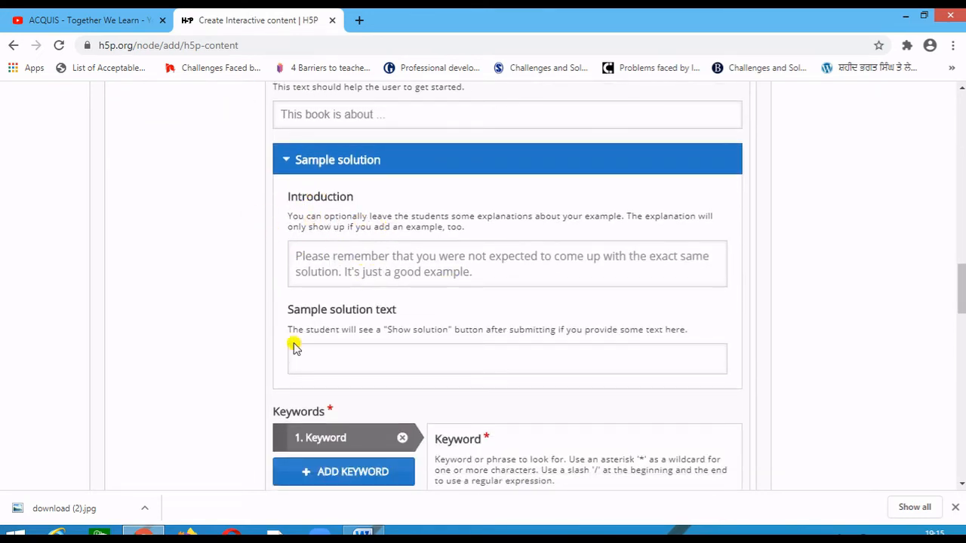
{"action": "scroll", "coordinate": [383, 332], "scroll_direction": "down", "scroll_amount": 3}
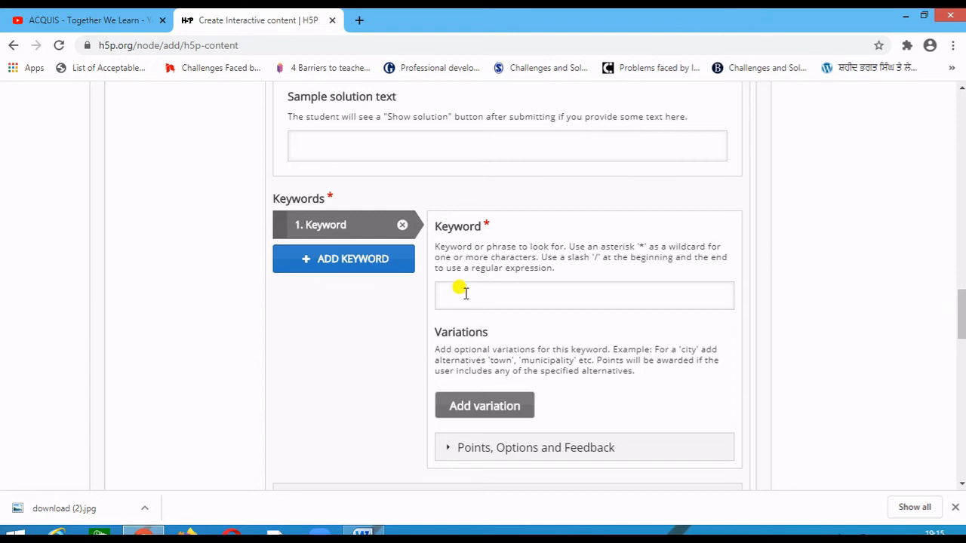
{"action": "scroll", "coordinate": [482, 302], "scroll_direction": "down", "scroll_amount": 4}
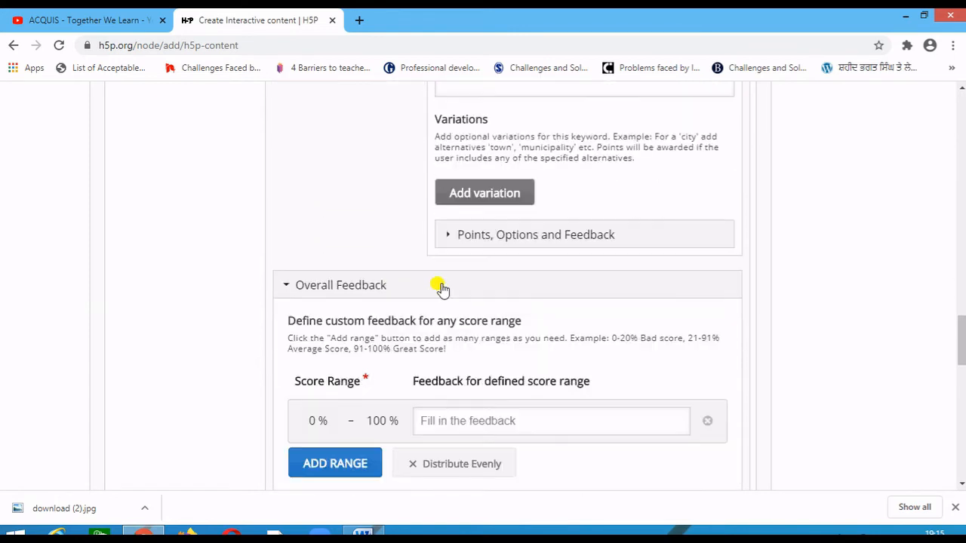
{"action": "scroll", "coordinate": [434, 279], "scroll_direction": "down", "scroll_amount": 2}
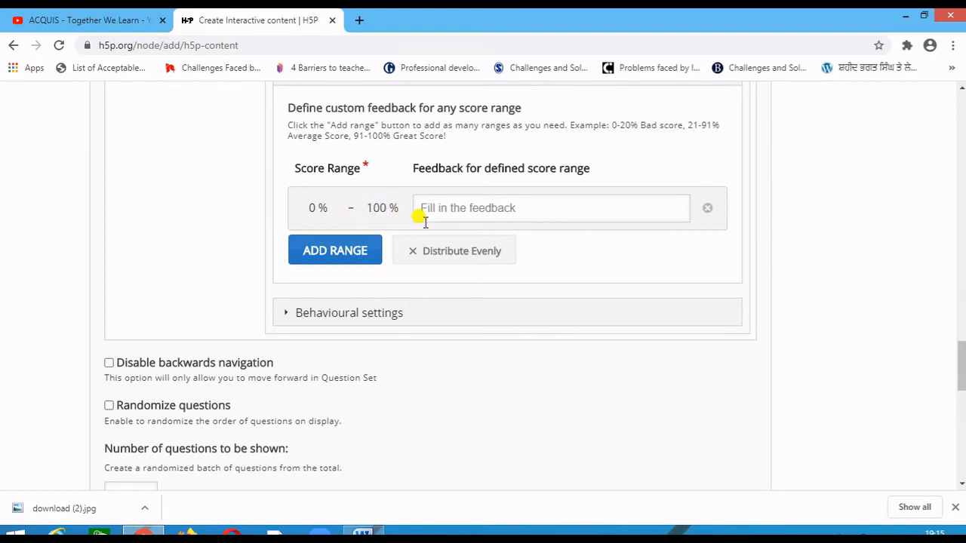
{"action": "scroll", "coordinate": [242, 295], "scroll_direction": "down", "scroll_amount": 1}
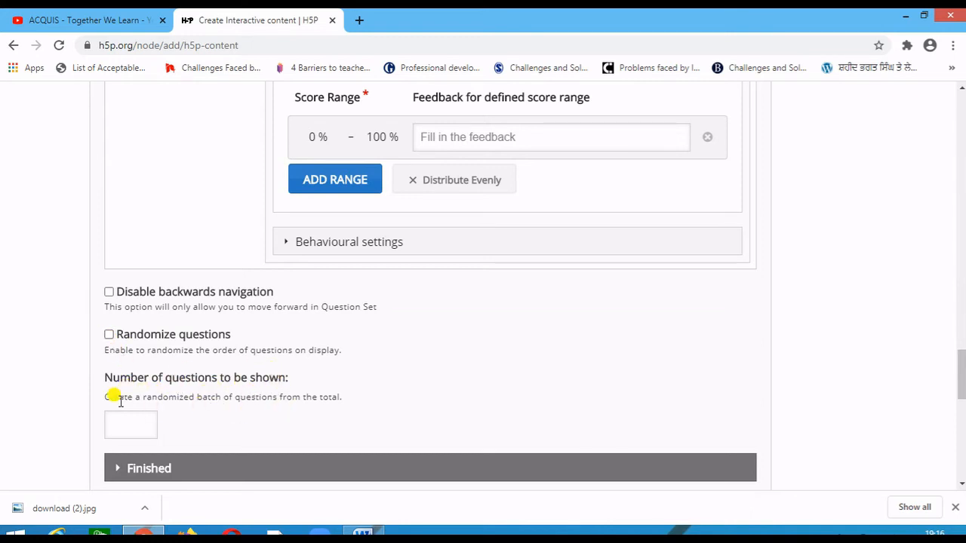
{"action": "scroll", "coordinate": [190, 388], "scroll_direction": "up", "scroll_amount": 1}
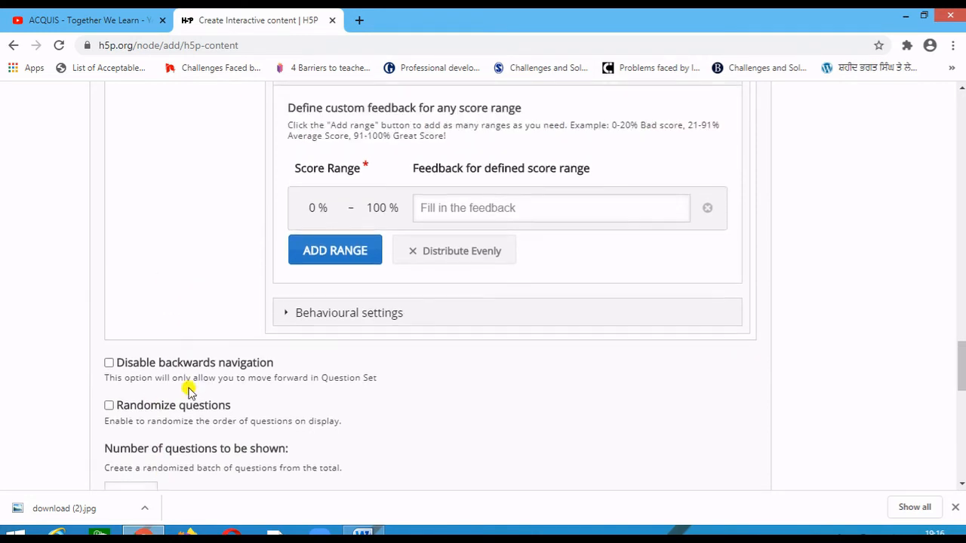
{"action": "scroll", "coordinate": [189, 388], "scroll_direction": "down", "scroll_amount": 4}
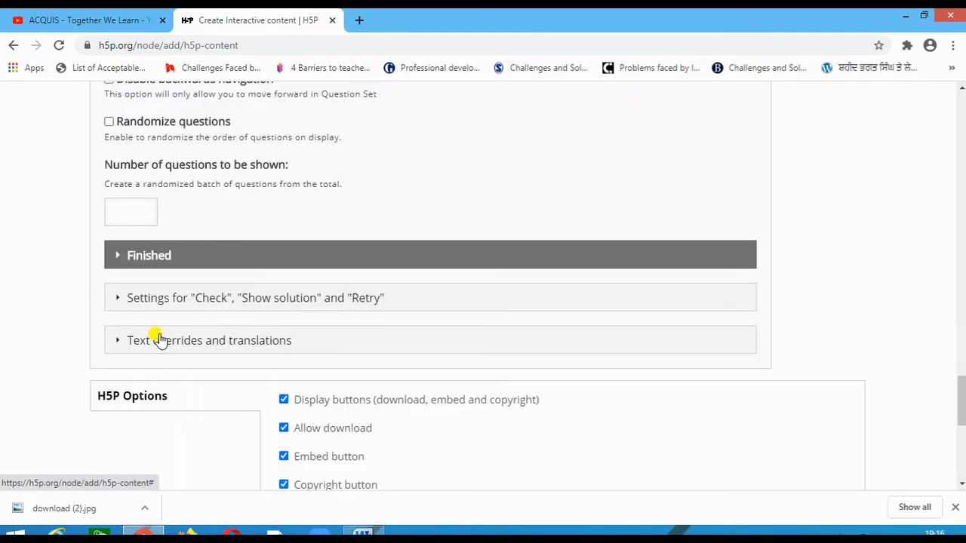
{"action": "scroll", "coordinate": [160, 325], "scroll_direction": "up", "scroll_amount": 2}
{"action": "scroll", "coordinate": [167, 306], "scroll_direction": "down", "scroll_amount": 2}
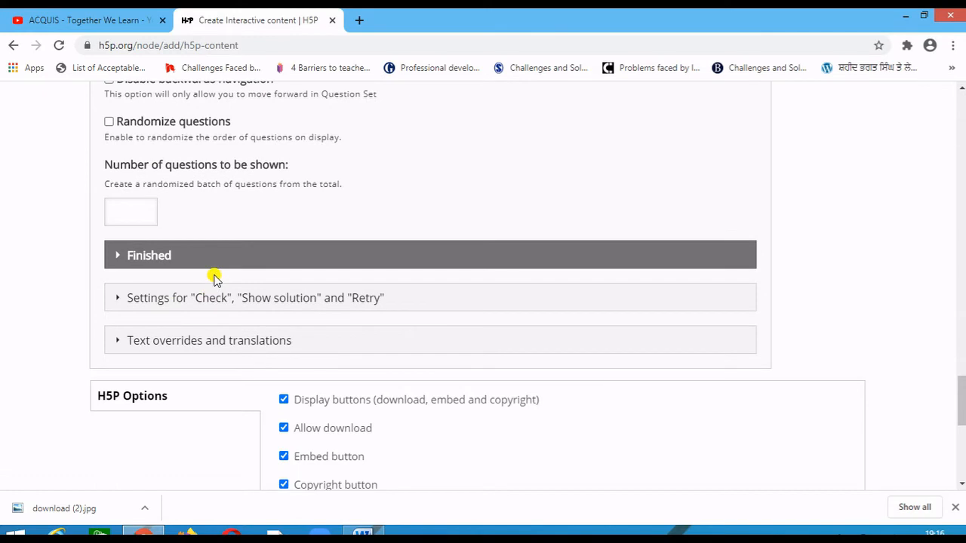
Review the quiz's Finished settings, including result display, feedback heading, button labels and pass/fail videos, and collapse the section
{"action": "left_click", "coordinate": [214, 261]}
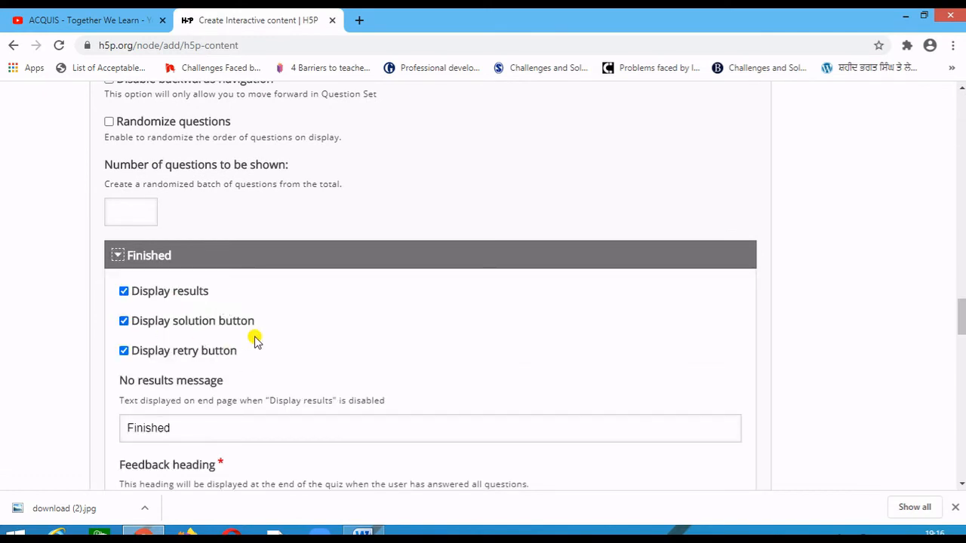
{"action": "scroll", "coordinate": [216, 354], "scroll_direction": "down", "scroll_amount": 2}
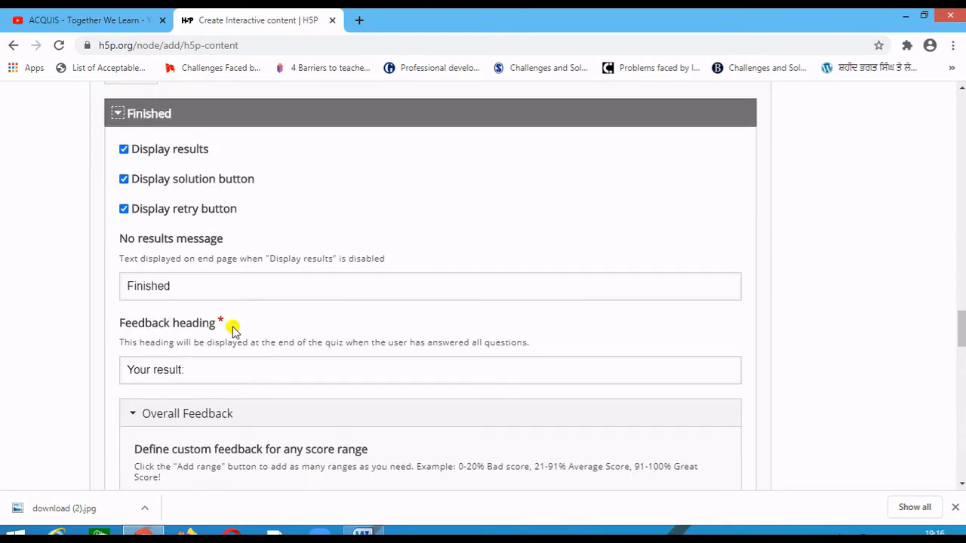
{"action": "scroll", "coordinate": [138, 400], "scroll_direction": "down", "scroll_amount": 3}
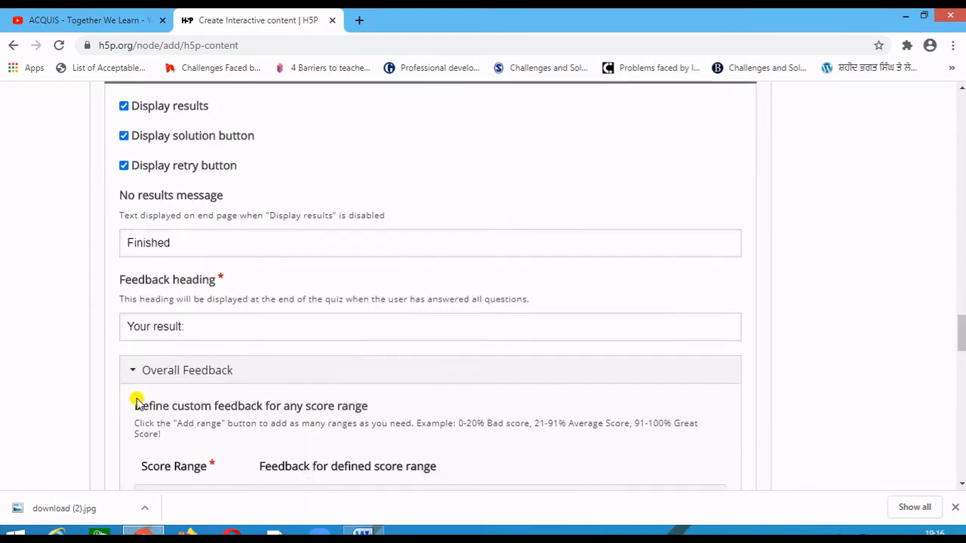
{"action": "scroll", "coordinate": [144, 381], "scroll_direction": "down", "scroll_amount": 2}
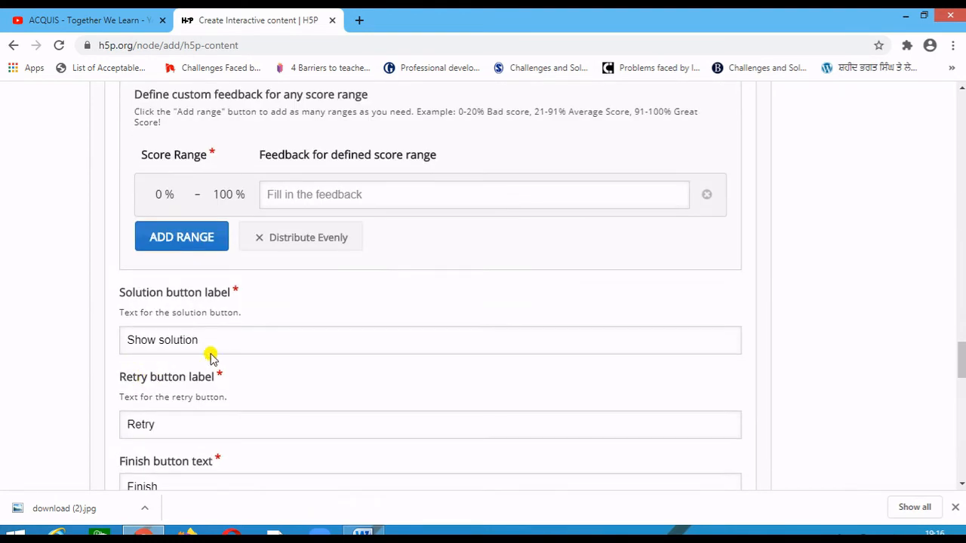
{"action": "scroll", "coordinate": [218, 347], "scroll_direction": "down", "scroll_amount": 3}
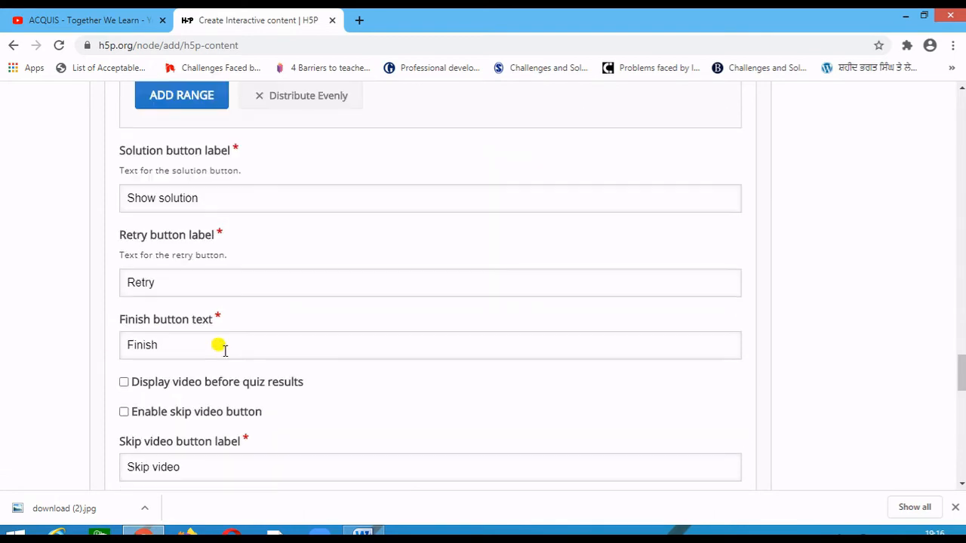
{"action": "scroll", "coordinate": [231, 351], "scroll_direction": "down", "scroll_amount": 4}
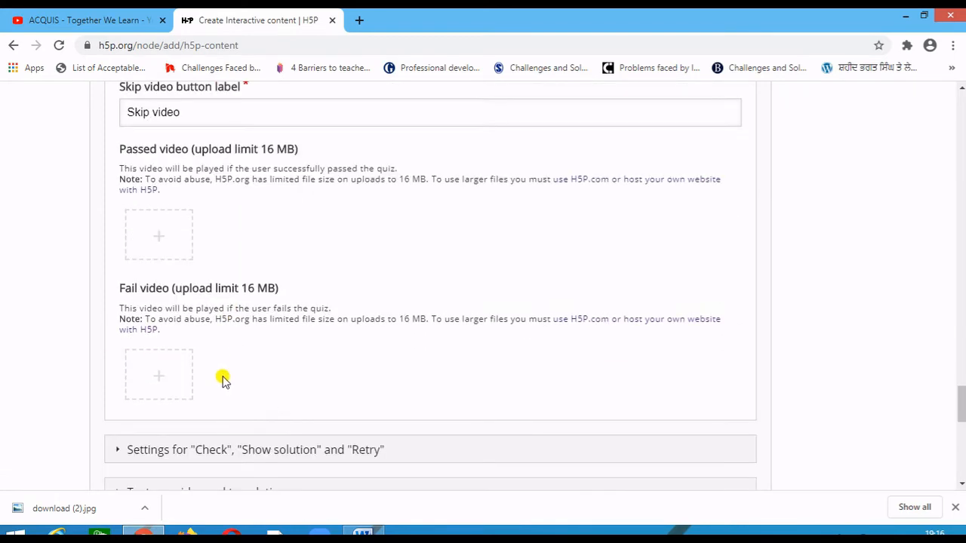
{"action": "scroll", "coordinate": [226, 354], "scroll_direction": "up", "scroll_amount": 13}
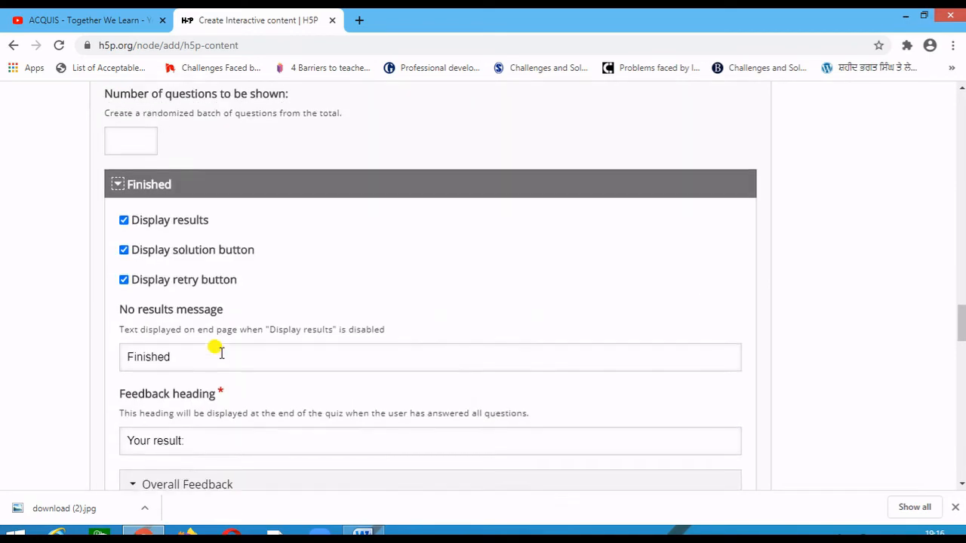
{"action": "left_click", "coordinate": [148, 326]}
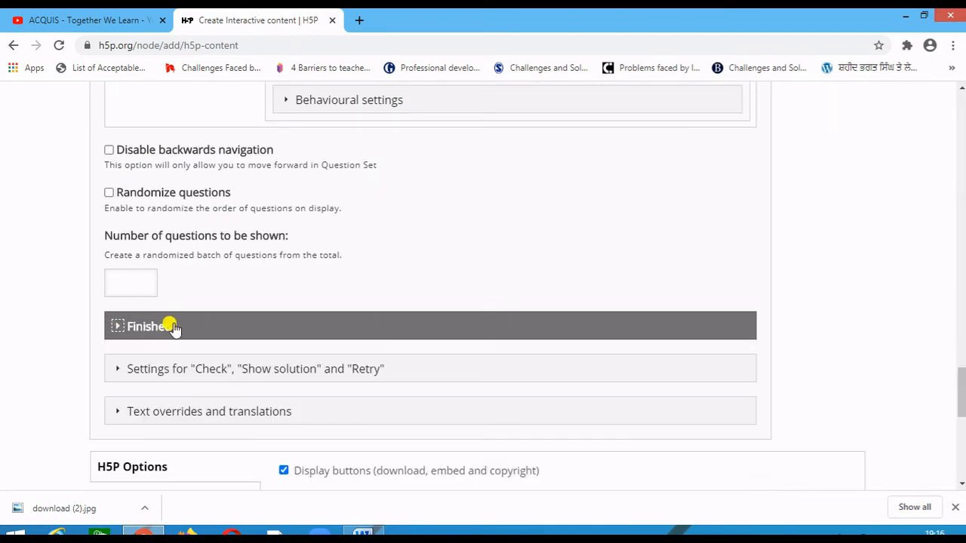
Look back over the quiz form from the essay question through the question list and background image to the quiz title
{"action": "scroll", "coordinate": [177, 322], "scroll_direction": "up", "scroll_amount": 10}
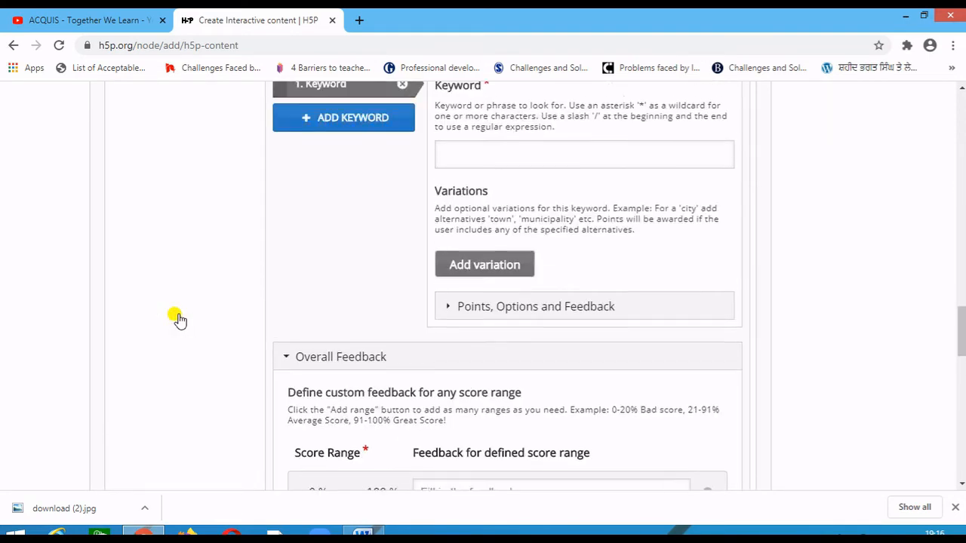
{"action": "scroll", "coordinate": [179, 320], "scroll_direction": "up", "scroll_amount": 8}
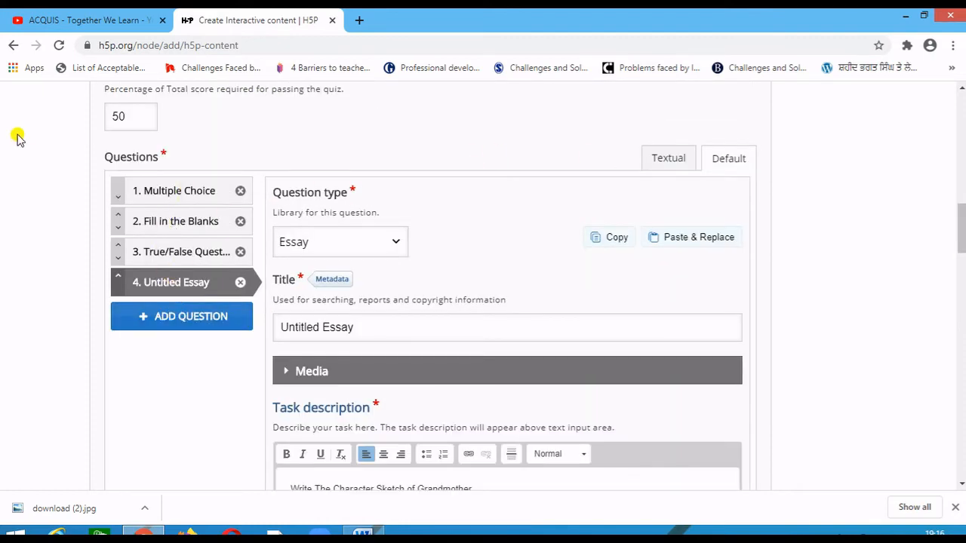
{"action": "scroll", "coordinate": [64, 177], "scroll_direction": "up", "scroll_amount": 3}
{"action": "scroll", "coordinate": [160, 225], "scroll_direction": "up", "scroll_amount": 6}
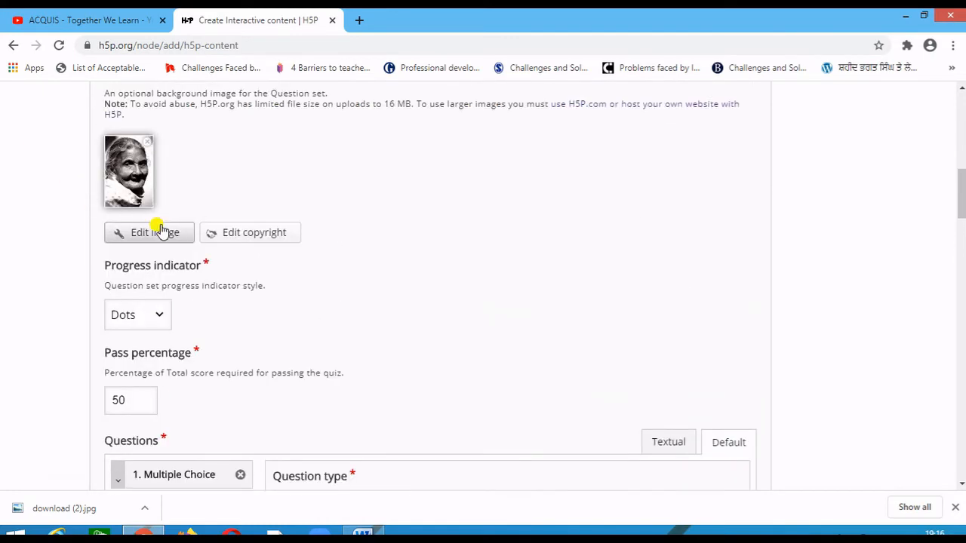
{"action": "scroll", "coordinate": [161, 228], "scroll_direction": "up", "scroll_amount": 6}
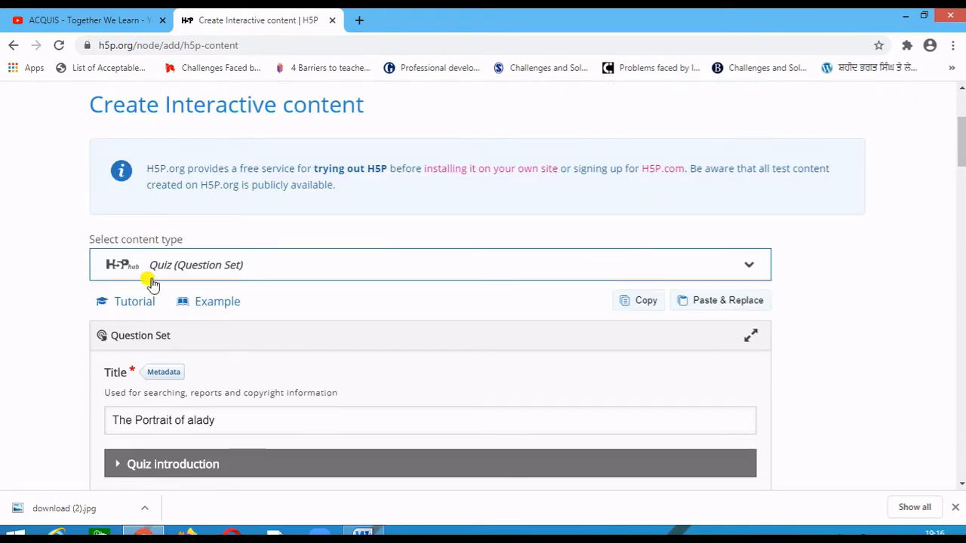
Save the completed quiz
{"action": "scroll", "coordinate": [608, 352], "scroll_direction": "down", "scroll_amount": 10}
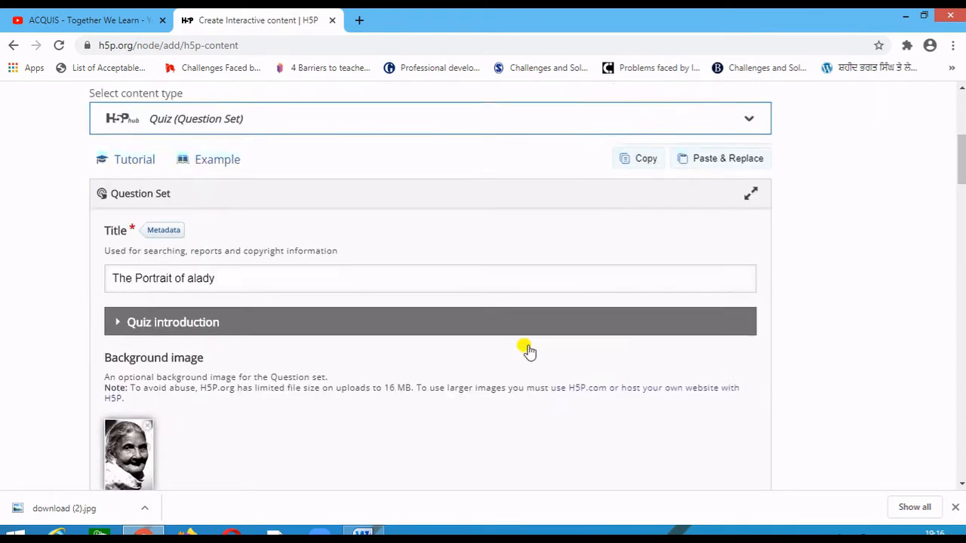
{"action": "scroll", "coordinate": [528, 349], "scroll_direction": "down", "scroll_amount": 20}
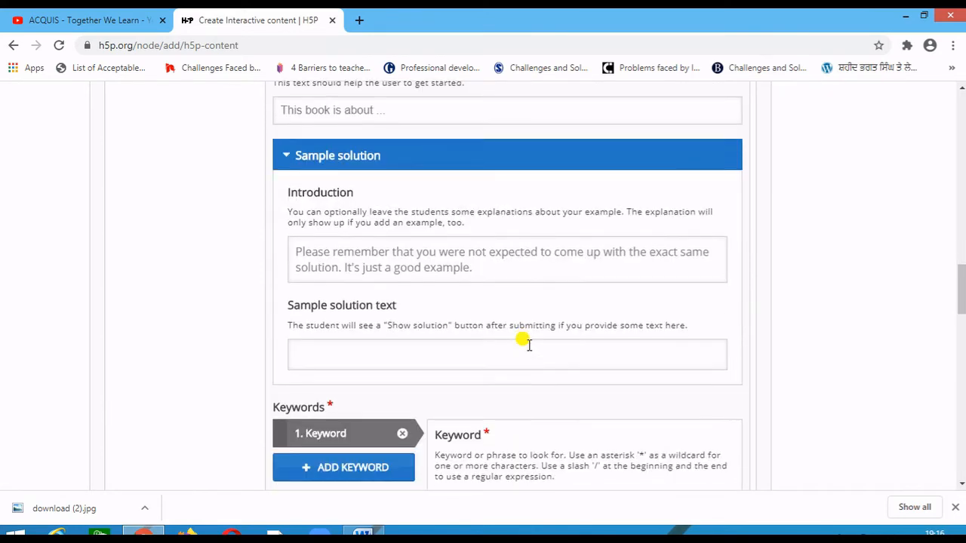
{"action": "scroll", "coordinate": [528, 348], "scroll_direction": "down", "scroll_amount": 20}
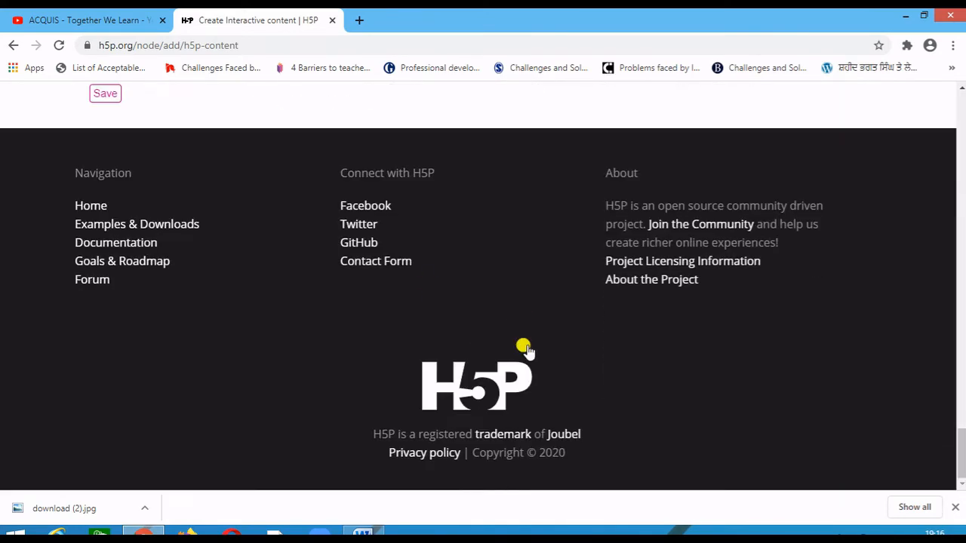
{"action": "scroll", "coordinate": [113, 234], "scroll_direction": "up", "scroll_amount": 2}
{"action": "left_click", "coordinate": [109, 236]}
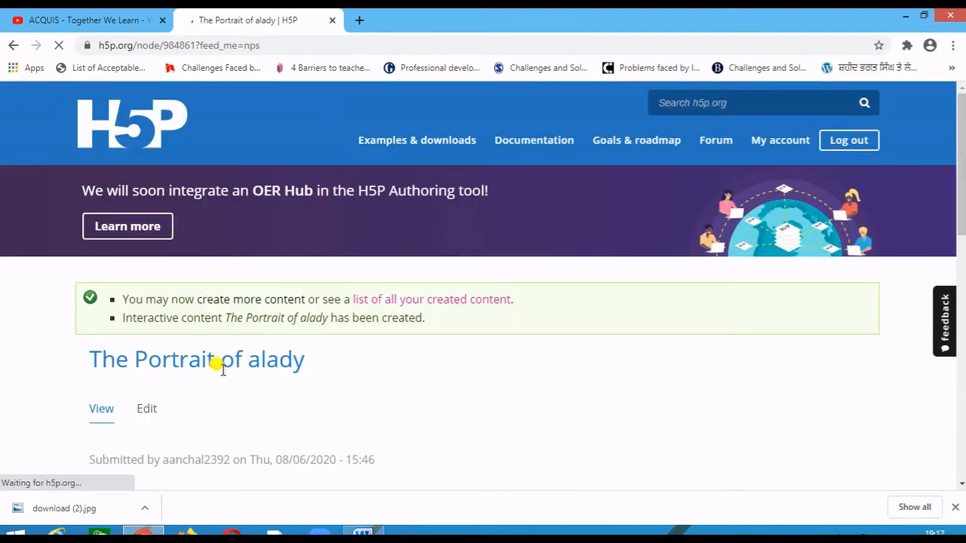
Select "Spinning" and "feeding sparrows" as the answers to the published quiz's first question
{"action": "scroll", "coordinate": [228, 387], "scroll_direction": "down", "scroll_amount": 4}
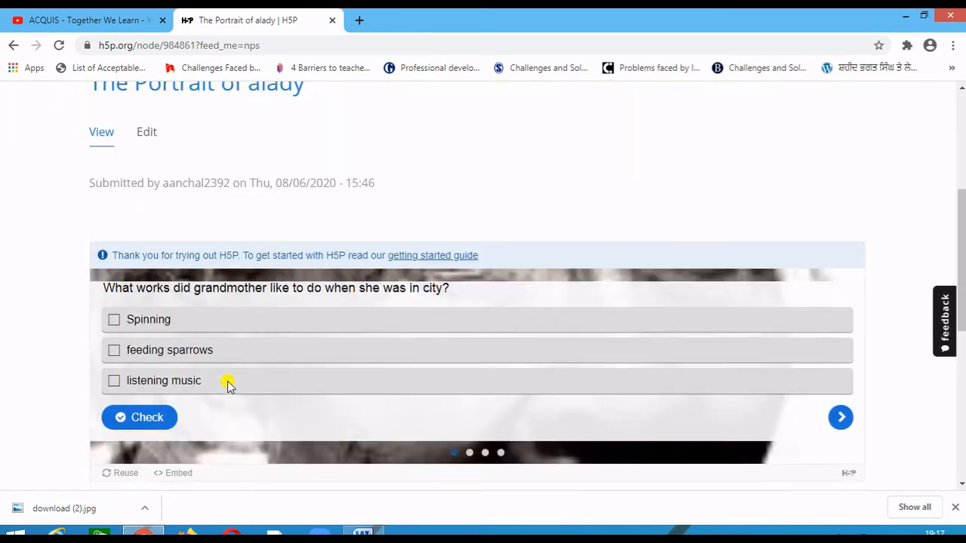
{"action": "scroll", "coordinate": [295, 446], "scroll_direction": "down", "scroll_amount": 1}
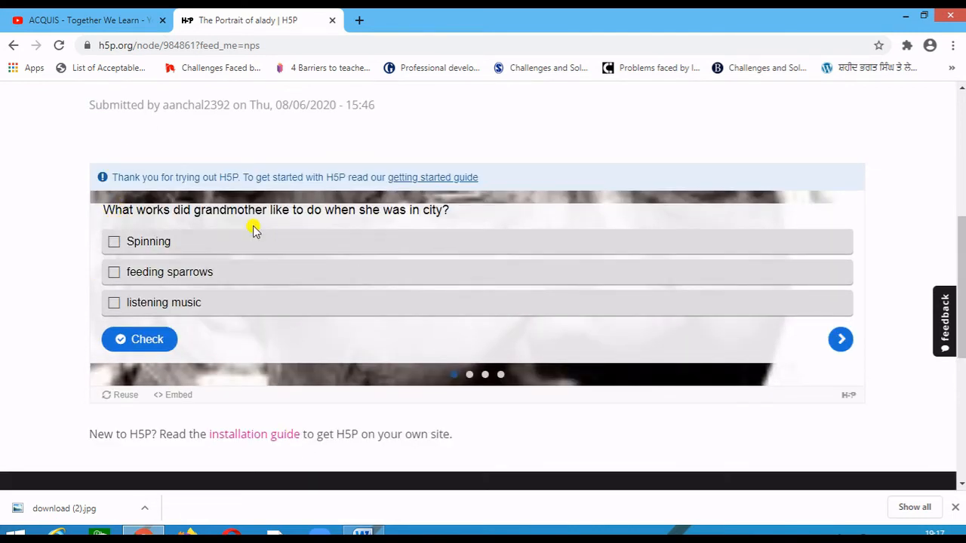
{"action": "left_click", "coordinate": [114, 241]}
{"action": "left_click", "coordinate": [114, 272]}
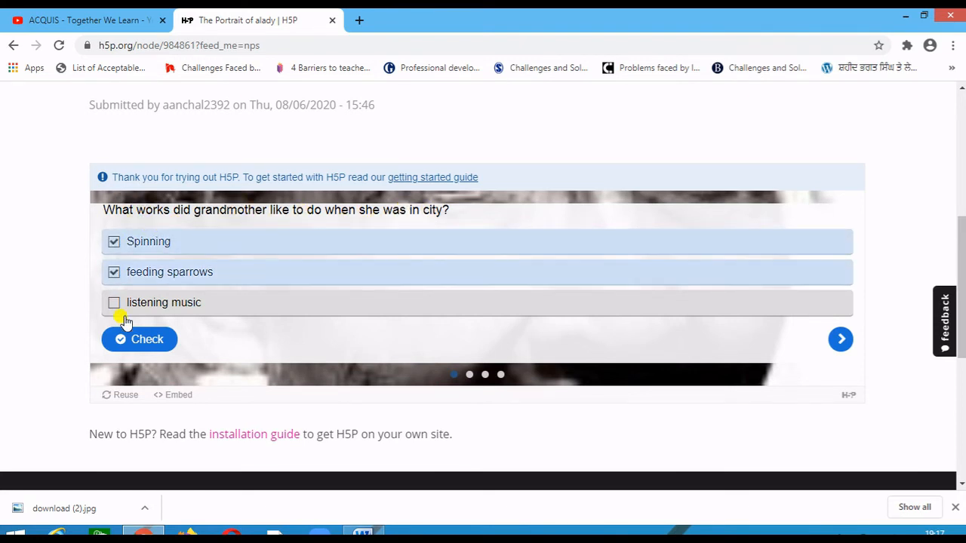
Check the answers Spinning and feeding sparrows for the grandmother's city activities, and go to the following question
{"action": "left_click", "coordinate": [136, 341]}
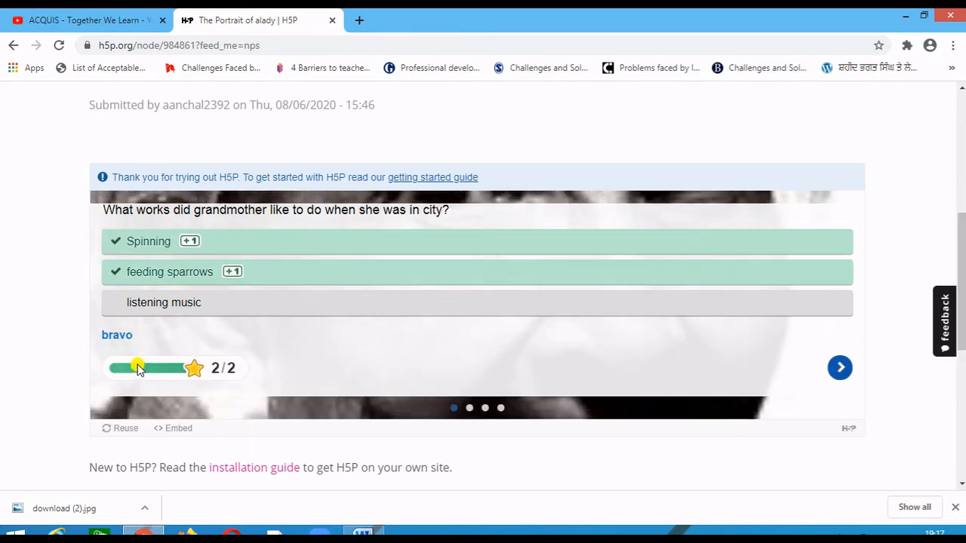
{"action": "left_click", "coordinate": [839, 368]}
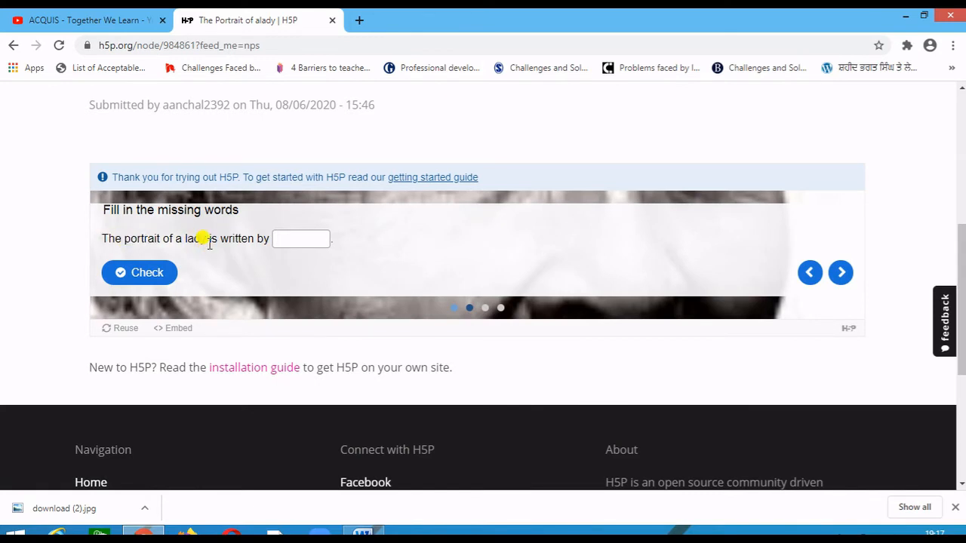
Try the lowercase answer "khushwant singh" in the missing-word question, check it and show the solution
{"action": "left_click", "coordinate": [291, 237]}
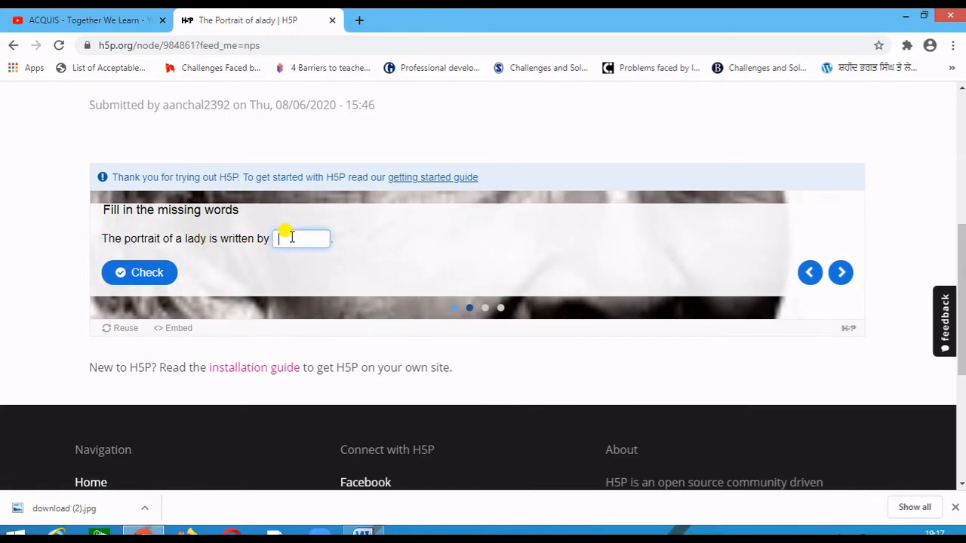
{"action": "type", "text": "khushwant s"}
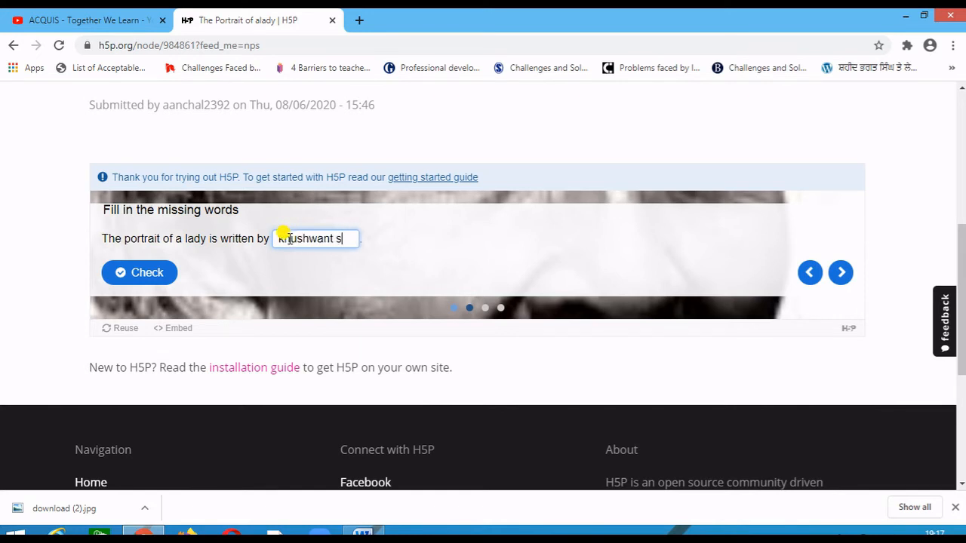
{"action": "type", "text": "ingh"}
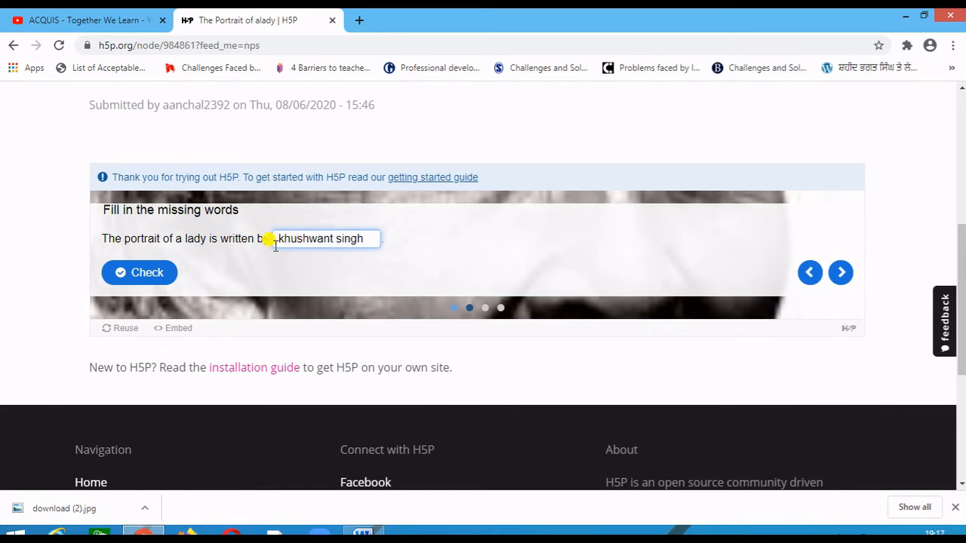
{"action": "left_click", "coordinate": [170, 272]}
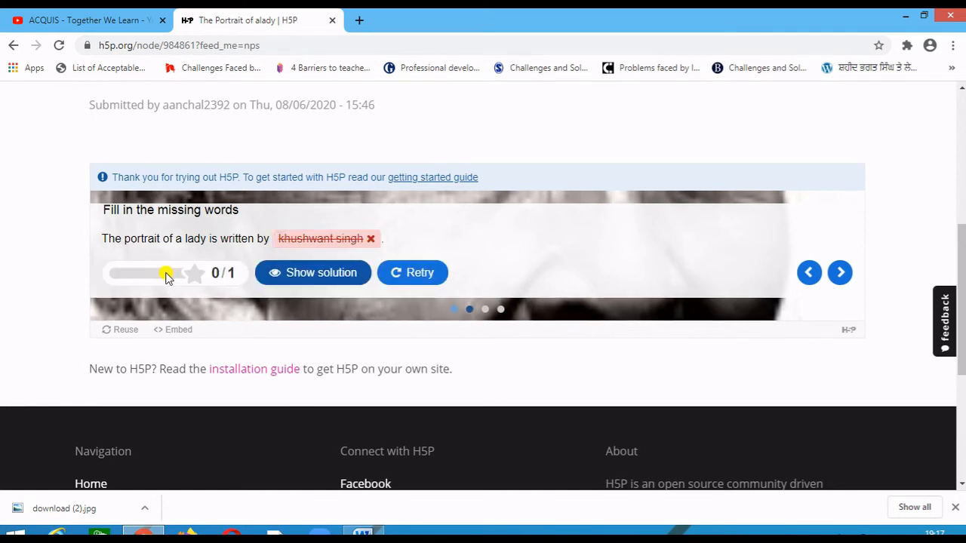
{"action": "left_click", "coordinate": [323, 280]}
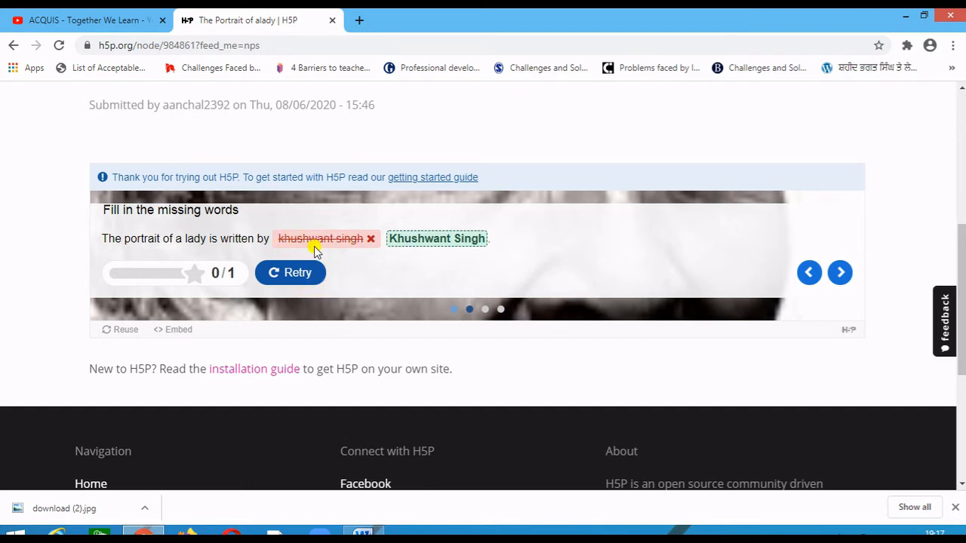
Retry the missing-word question with the answer "Khushwant Singh" and check it
{"action": "left_click", "coordinate": [279, 274]}
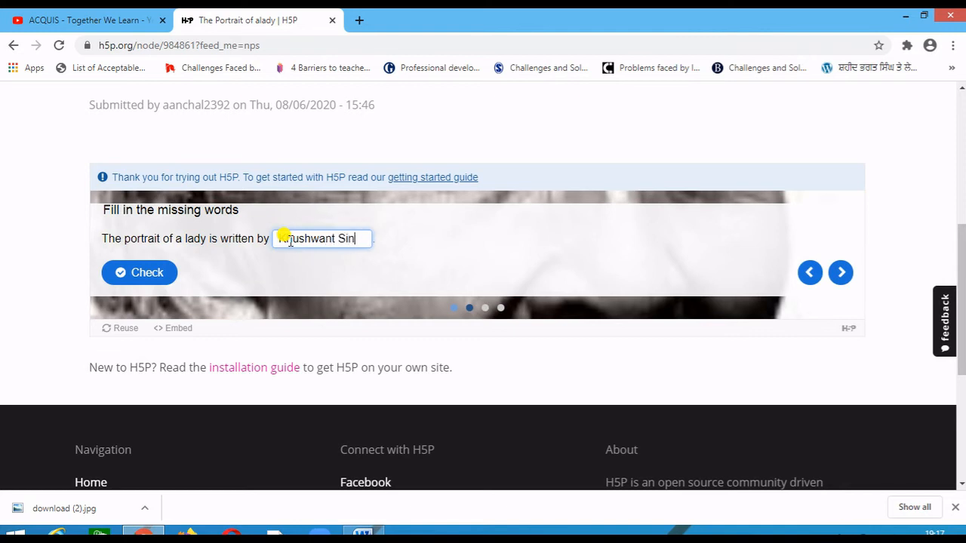
{"action": "type", "text": "gh"}
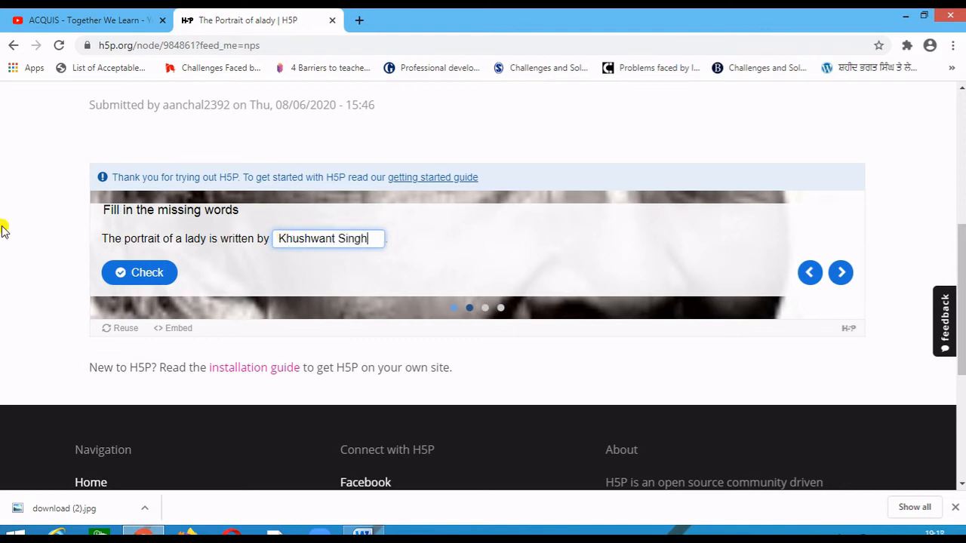
{"action": "left_click", "coordinate": [151, 272]}
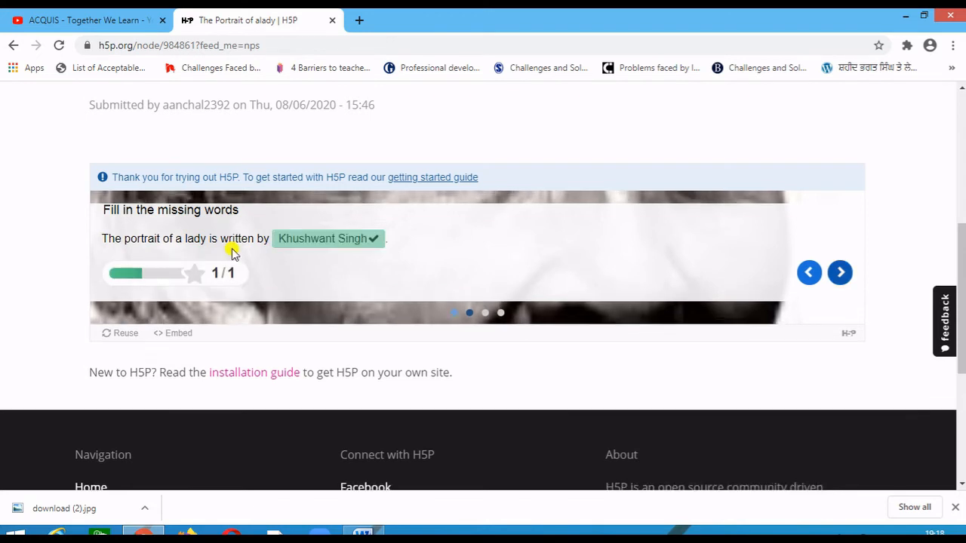
Go to the statement "Grandmother was a very calm Lady", answer True and check the answer
{"action": "left_click", "coordinate": [841, 275]}
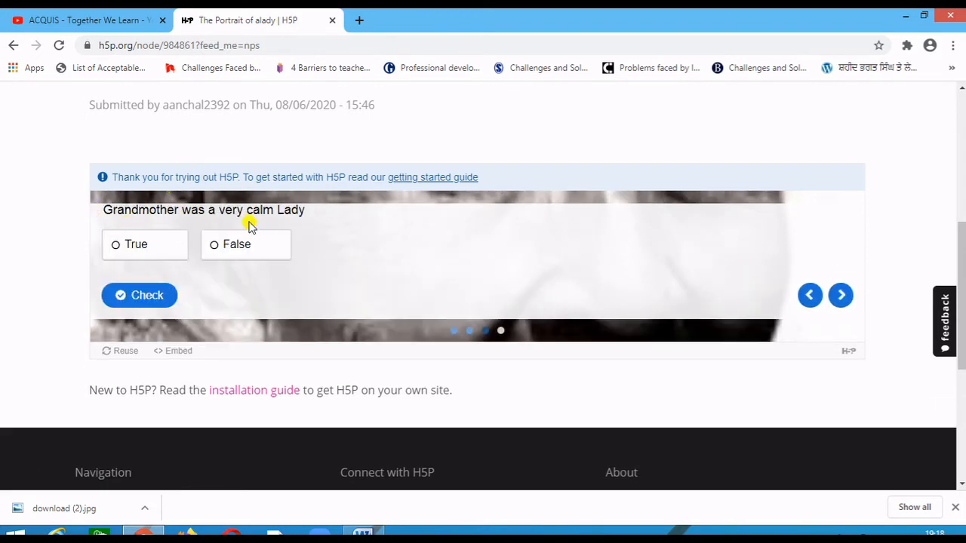
{"action": "left_click", "coordinate": [120, 249]}
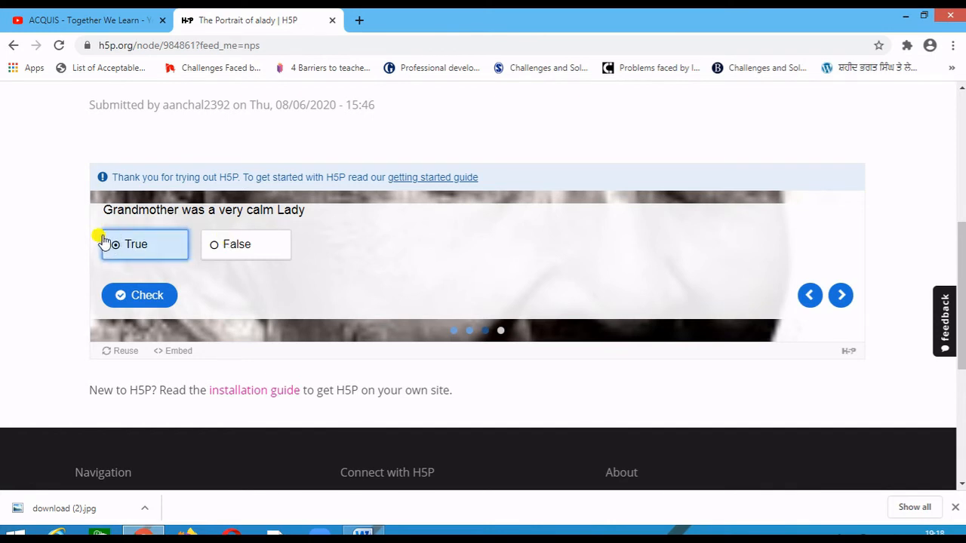
{"action": "left_click", "coordinate": [138, 298]}
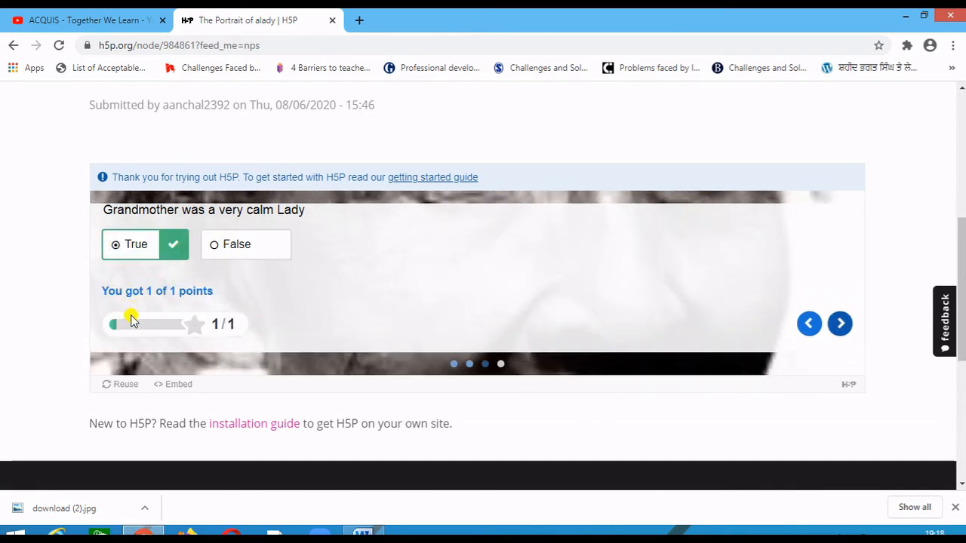
Go to the grandmother character sketch question, try a placeholder entry, check the blank answer and finish the quiz
{"action": "left_click", "coordinate": [840, 325]}
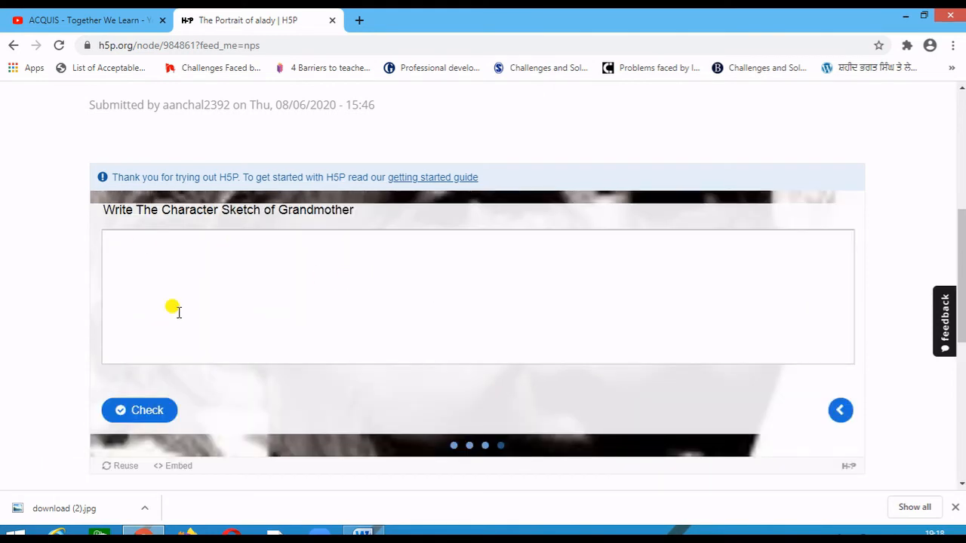
{"action": "left_click", "coordinate": [264, 287]}
{"action": "type", "text": "ff"}
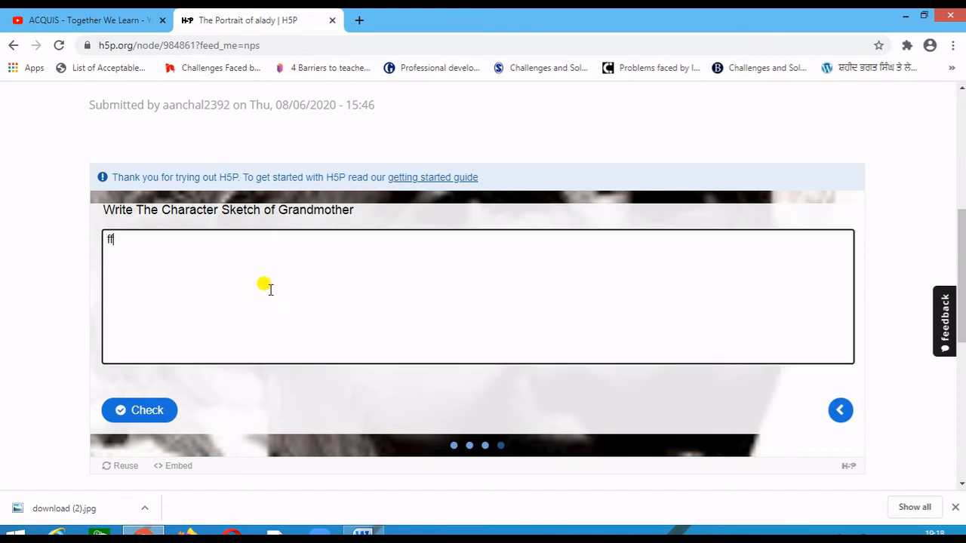
{"action": "type", "text": "f"}
{"action": "scroll", "coordinate": [213, 351], "scroll_direction": "down", "scroll_amount": 1}
{"action": "left_click", "coordinate": [128, 346]}
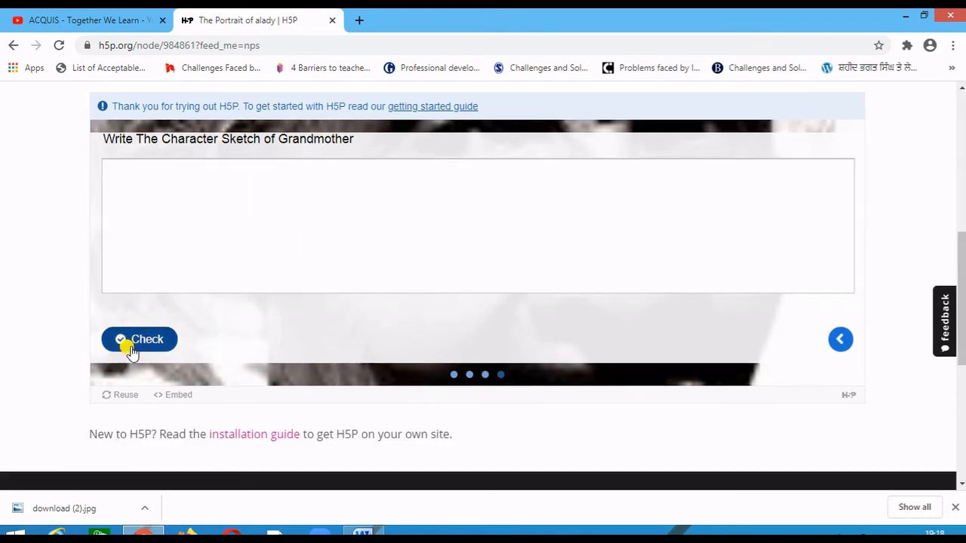
{"action": "left_click", "coordinate": [806, 346]}
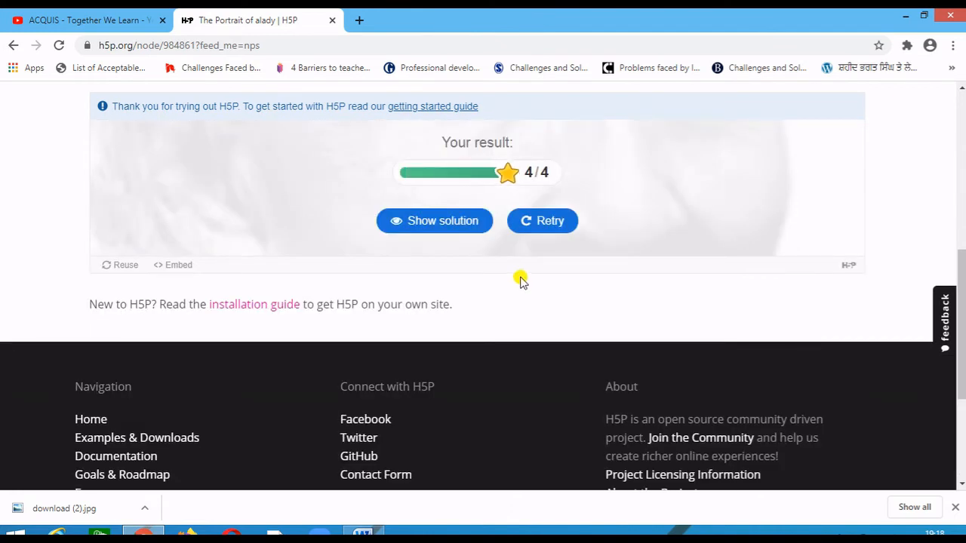
Show the quiz solutions and go through the questions up to the grandmother character sketch
{"action": "scroll", "coordinate": [520, 281], "scroll_direction": "up", "scroll_amount": 2}
{"action": "scroll", "coordinate": [521, 277], "scroll_direction": "down", "scroll_amount": 1}
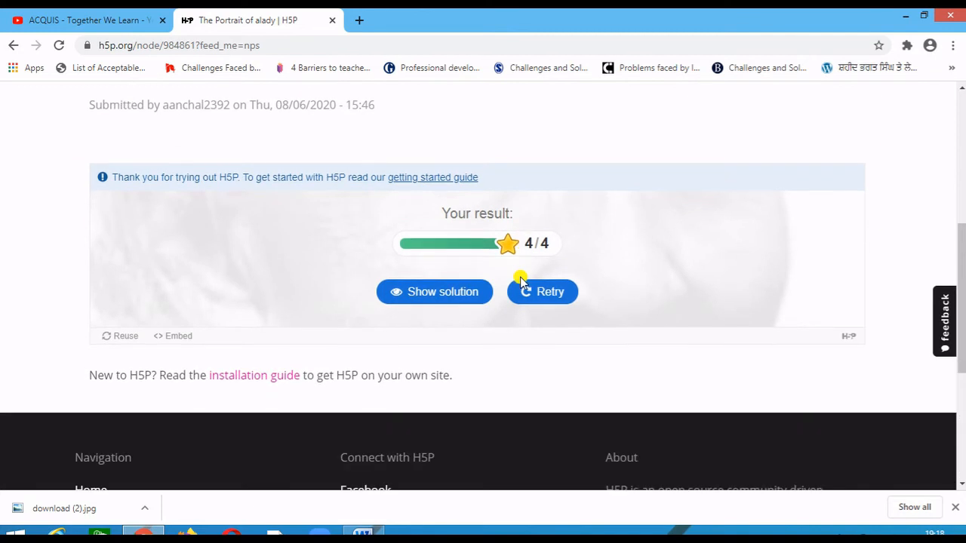
{"action": "left_click", "coordinate": [439, 297]}
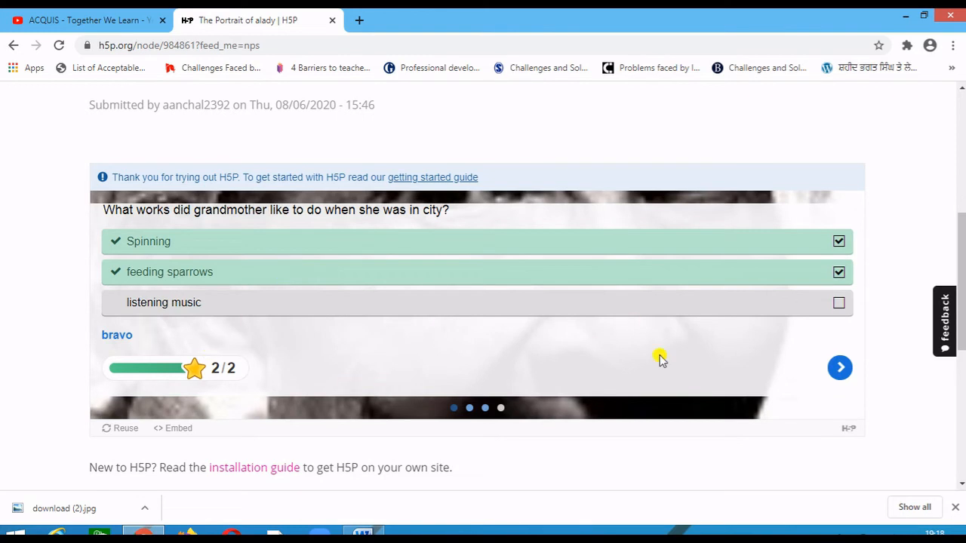
{"action": "left_click", "coordinate": [836, 367]}
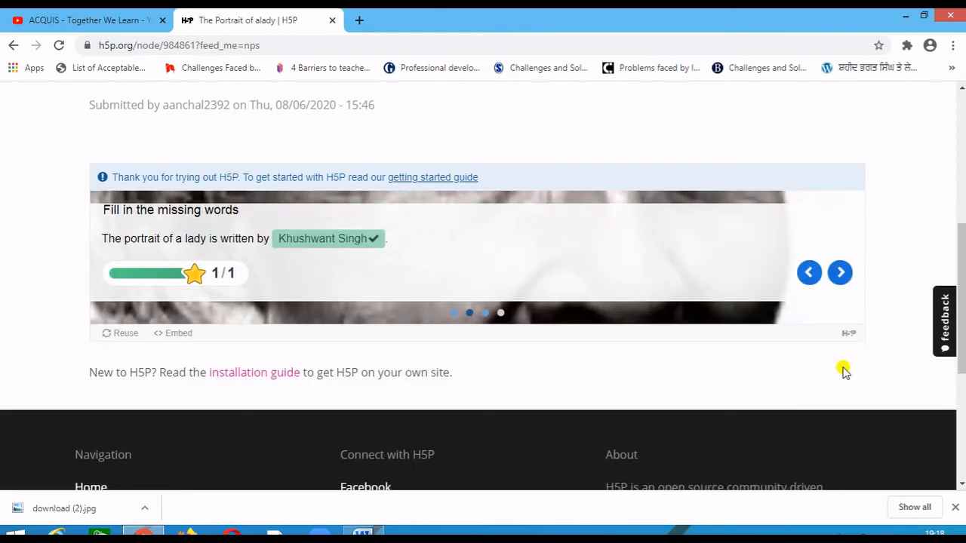
{"action": "left_click", "coordinate": [837, 277]}
{"action": "left_click", "coordinate": [840, 322]}
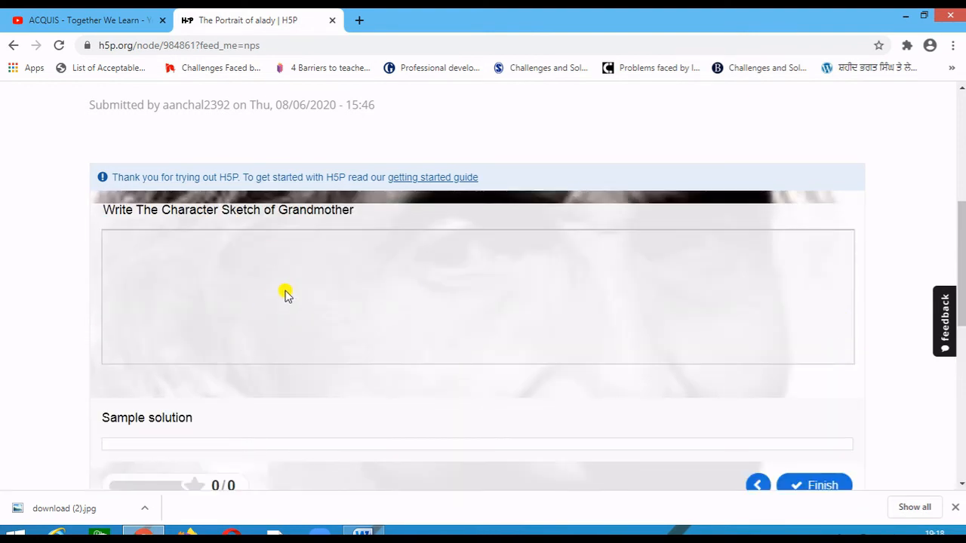
Examine the sample solution area of the character sketch question and finish the solution review
{"action": "scroll", "coordinate": [308, 298], "scroll_direction": "down", "scroll_amount": 2}
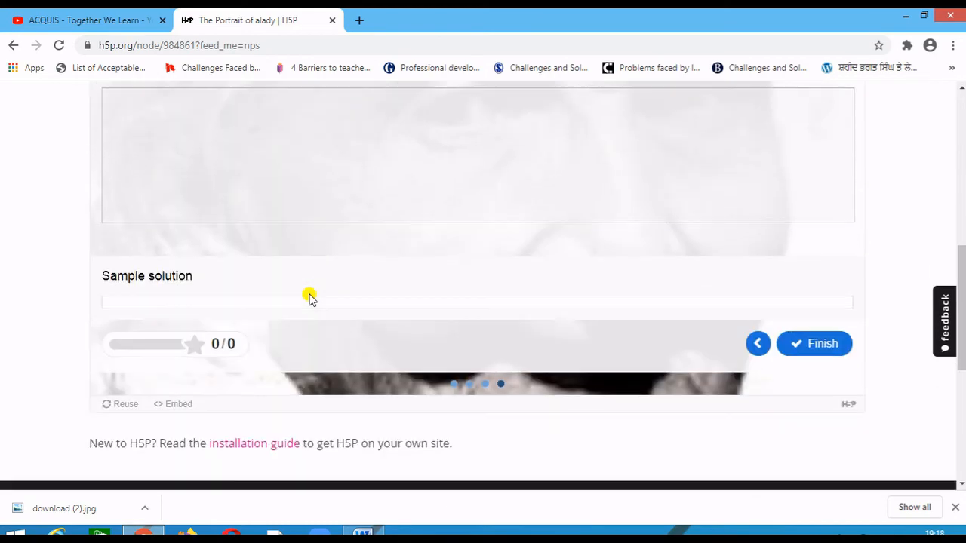
{"action": "scroll", "coordinate": [308, 297], "scroll_direction": "down", "scroll_amount": 1}
{"action": "scroll", "coordinate": [277, 263], "scroll_direction": "up", "scroll_amount": 4}
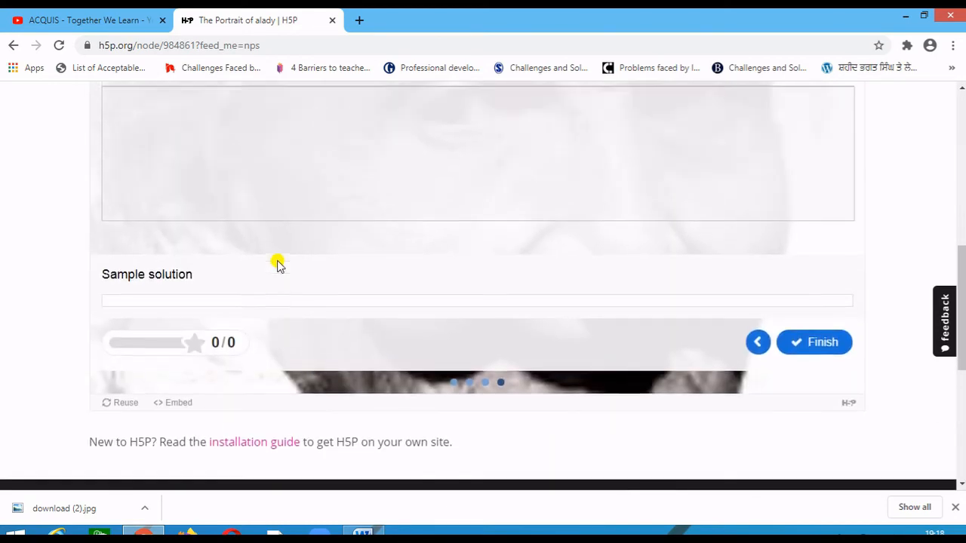
{"action": "scroll", "coordinate": [283, 277], "scroll_direction": "down", "scroll_amount": 2}
{"action": "scroll", "coordinate": [283, 277], "scroll_direction": "down", "scroll_amount": 2}
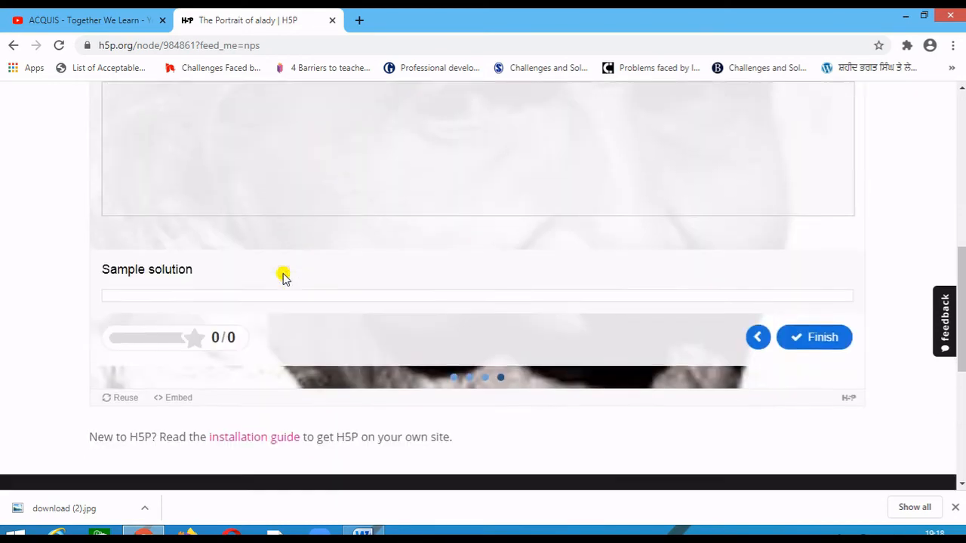
{"action": "scroll", "coordinate": [280, 272], "scroll_direction": "up", "scroll_amount": 3}
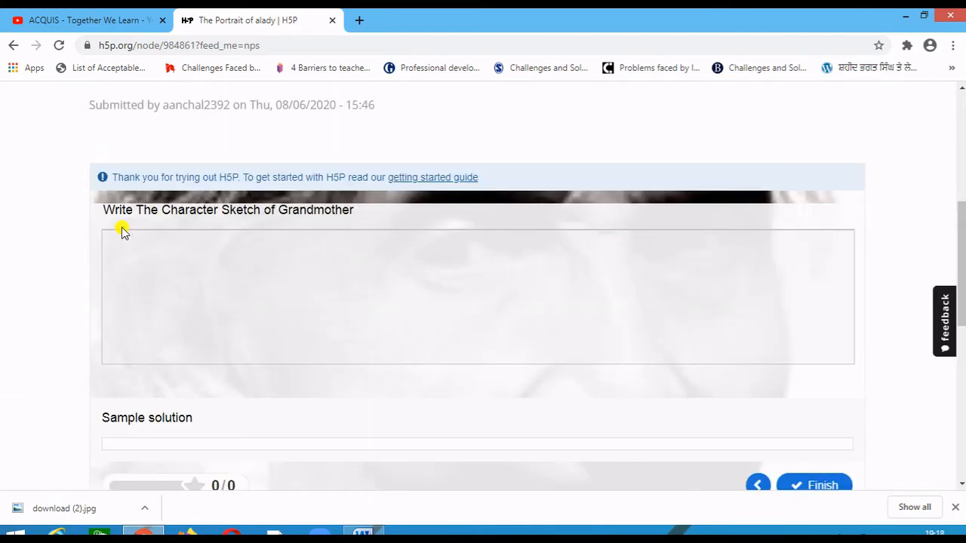
{"action": "left_click", "coordinate": [811, 487]}
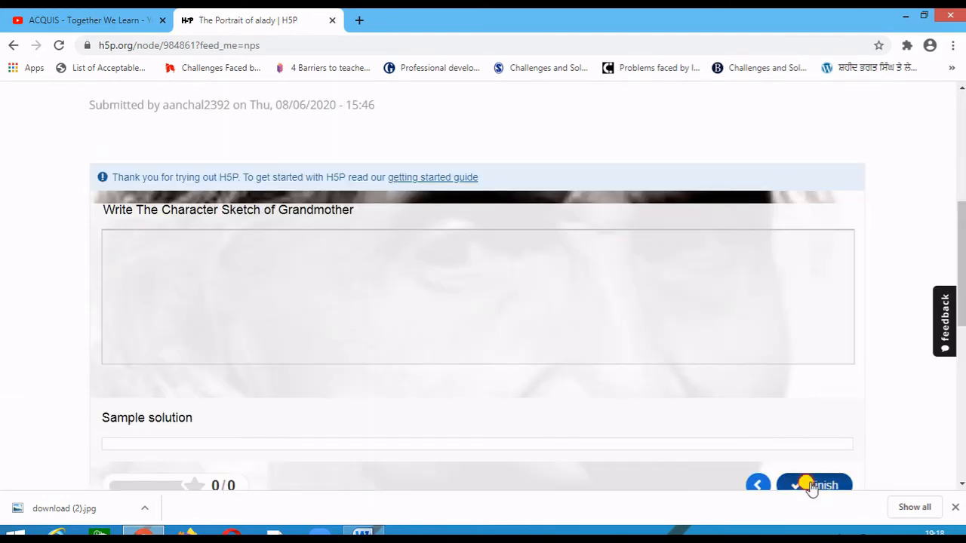
Look over the quiz page with its result and try to open the embed options
{"action": "scroll", "coordinate": [578, 339], "scroll_direction": "down", "scroll_amount": 2}
{"action": "scroll", "coordinate": [578, 340], "scroll_direction": "up", "scroll_amount": 4}
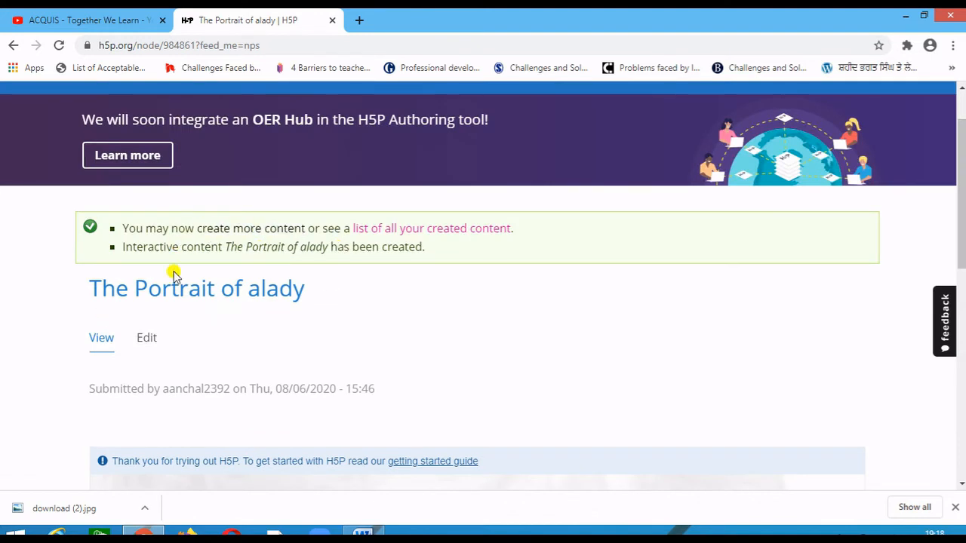
{"action": "scroll", "coordinate": [256, 340], "scroll_direction": "down", "scroll_amount": 3}
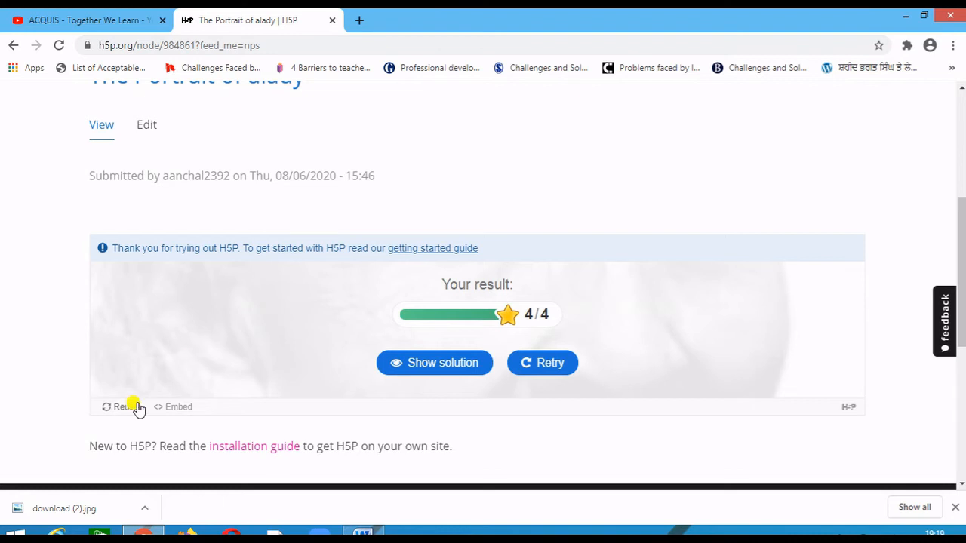
{"action": "left_click", "coordinate": [181, 408]}
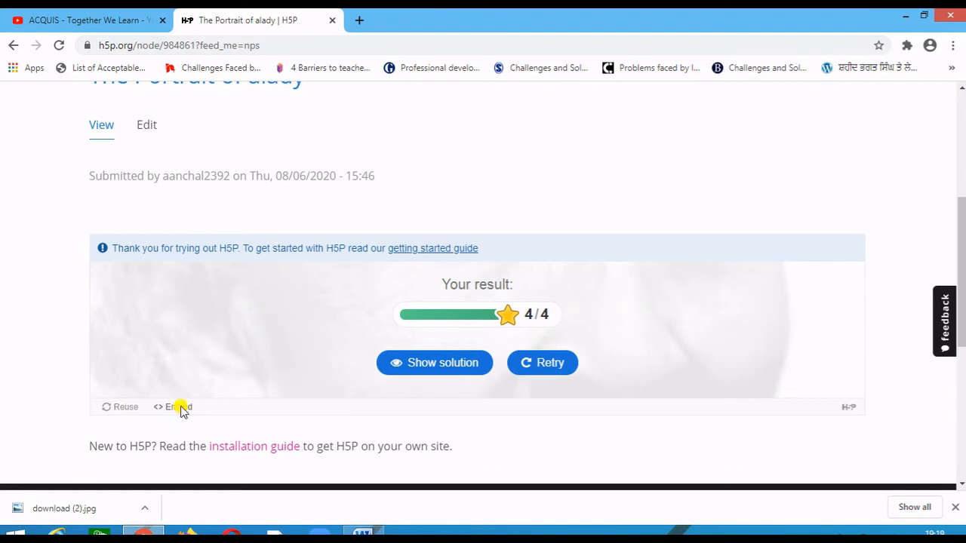
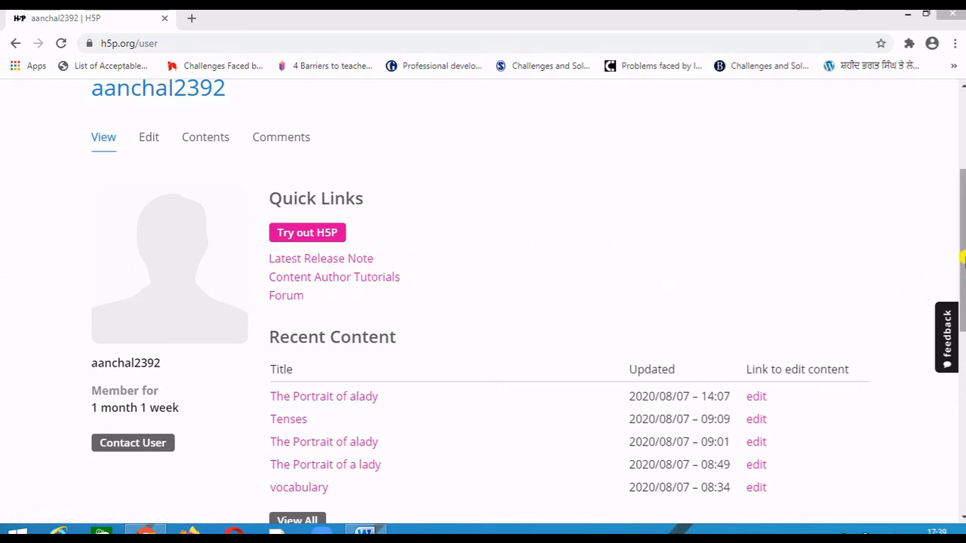
Open the page for creating interactive content from the account's Try out H5P link and look over its options
{"action": "left_click_drag", "start_coordinate": [958, 259], "coordinate": [957, 217]}
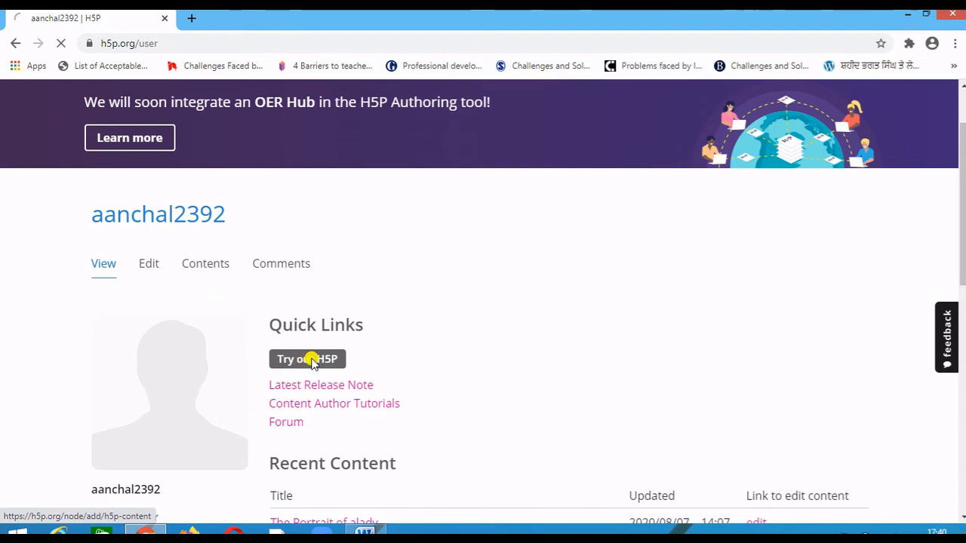
{"action": "left_click", "coordinate": [312, 360]}
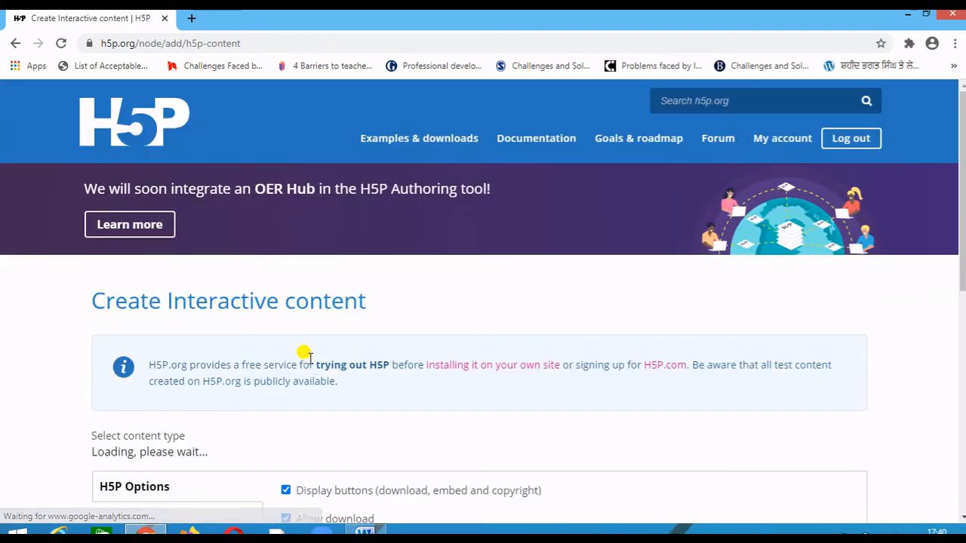
{"action": "scroll", "coordinate": [444, 358], "scroll_direction": "down", "scroll_amount": 2}
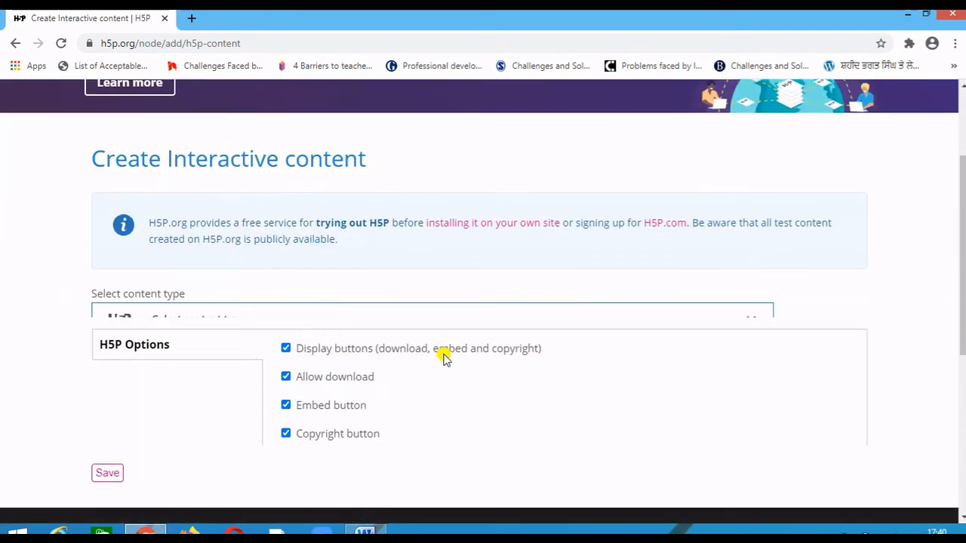
{"action": "scroll", "coordinate": [443, 358], "scroll_direction": "up", "scroll_amount": 2}
Open the Questionnaire example from the Examples and Downloads page and look over its description and demo
{"action": "left_click", "coordinate": [435, 146]}
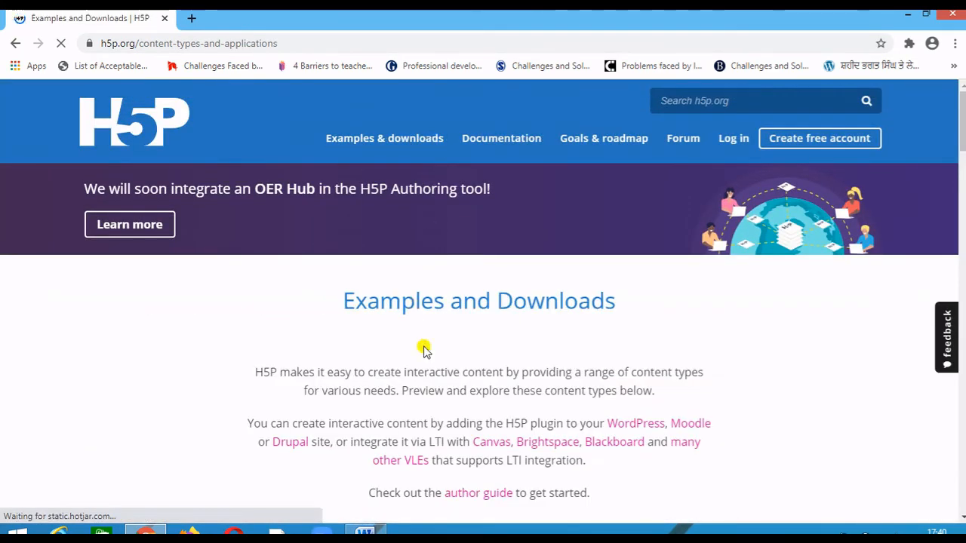
{"action": "scroll", "coordinate": [424, 355], "scroll_direction": "down", "scroll_amount": 8}
{"action": "scroll", "coordinate": [422, 366], "scroll_direction": "down", "scroll_amount": 10}
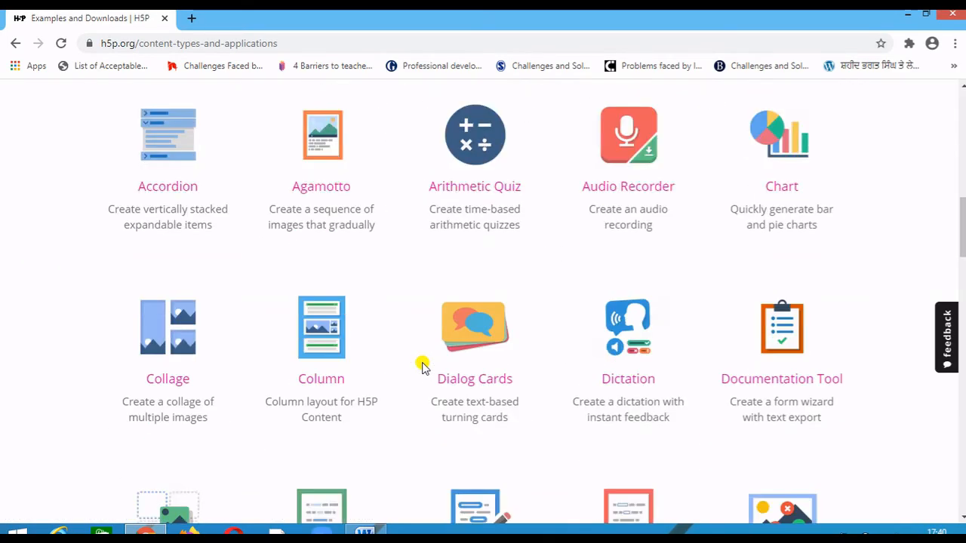
{"action": "scroll", "coordinate": [423, 365], "scroll_direction": "down", "scroll_amount": 7}
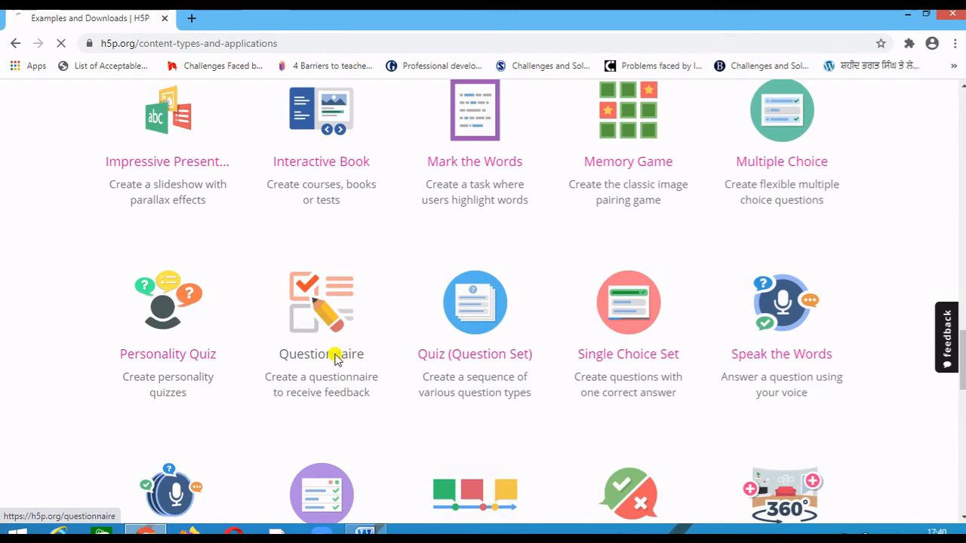
{"action": "left_click", "coordinate": [336, 360]}
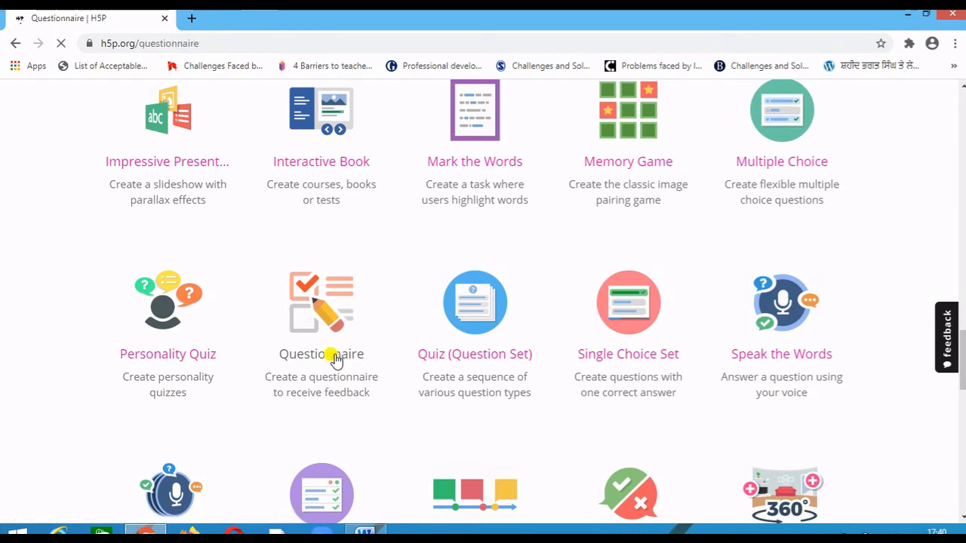
{"action": "scroll", "coordinate": [336, 361], "scroll_direction": "down", "scroll_amount": 5}
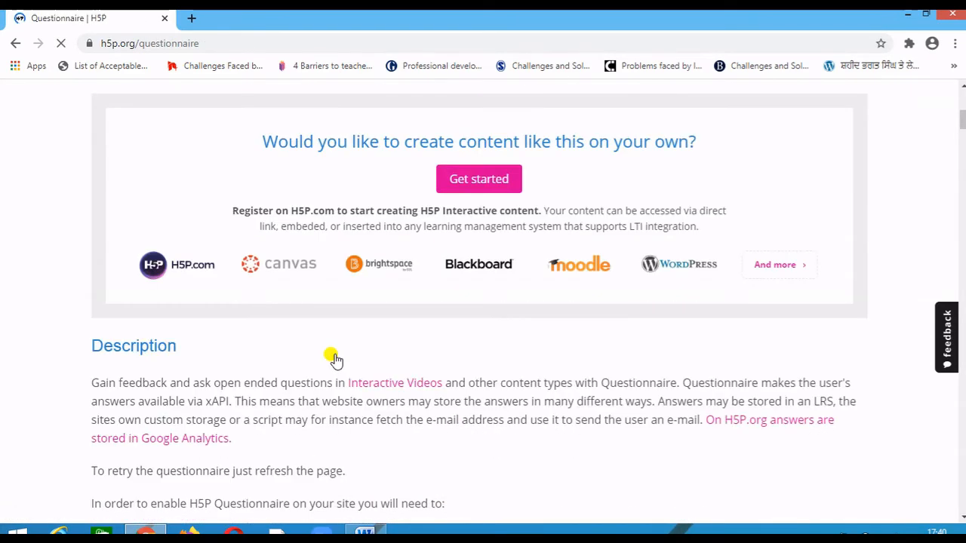
{"action": "scroll", "coordinate": [362, 331], "scroll_direction": "up", "scroll_amount": 5}
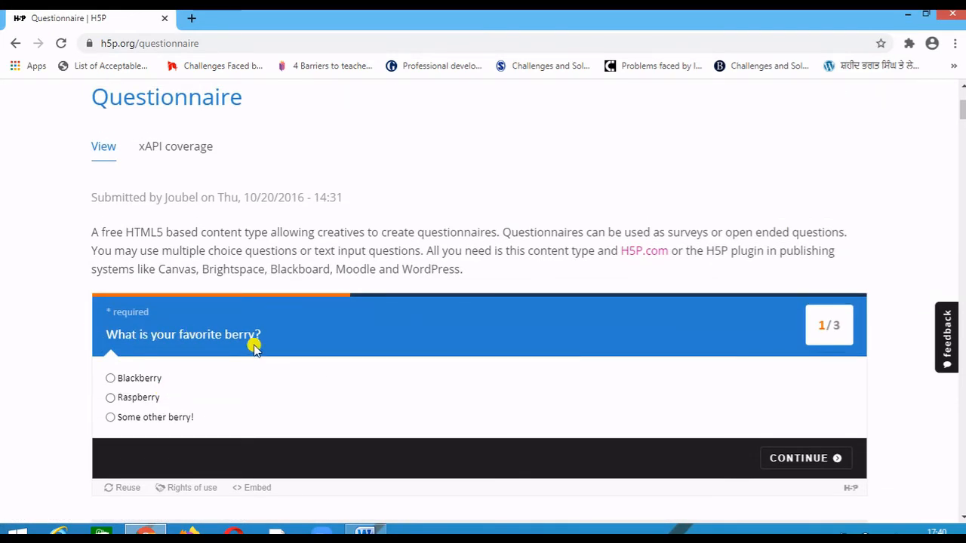
Answer the demo's first two questions with Blackberry, and with In cakes and In muffins, continuing past each
{"action": "left_click", "coordinate": [107, 377]}
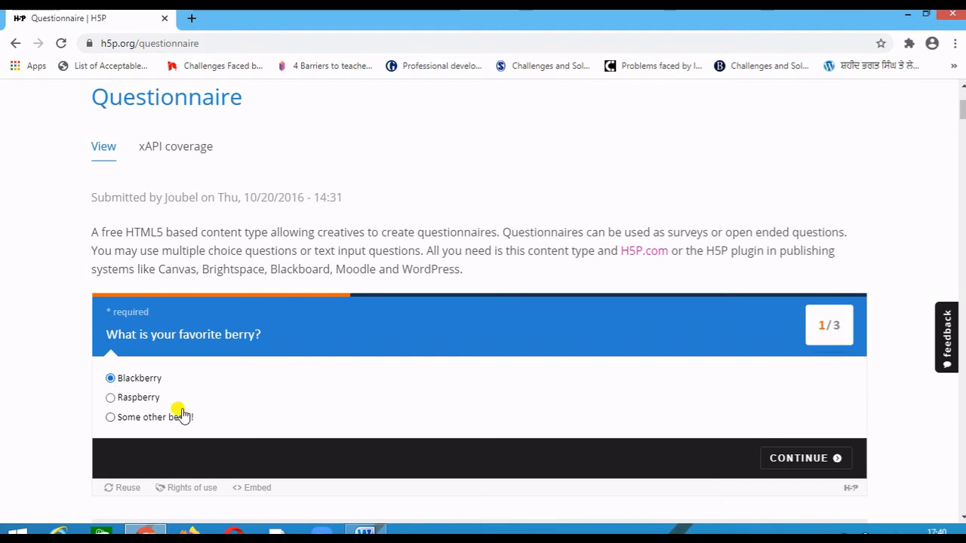
{"action": "left_click", "coordinate": [803, 459]}
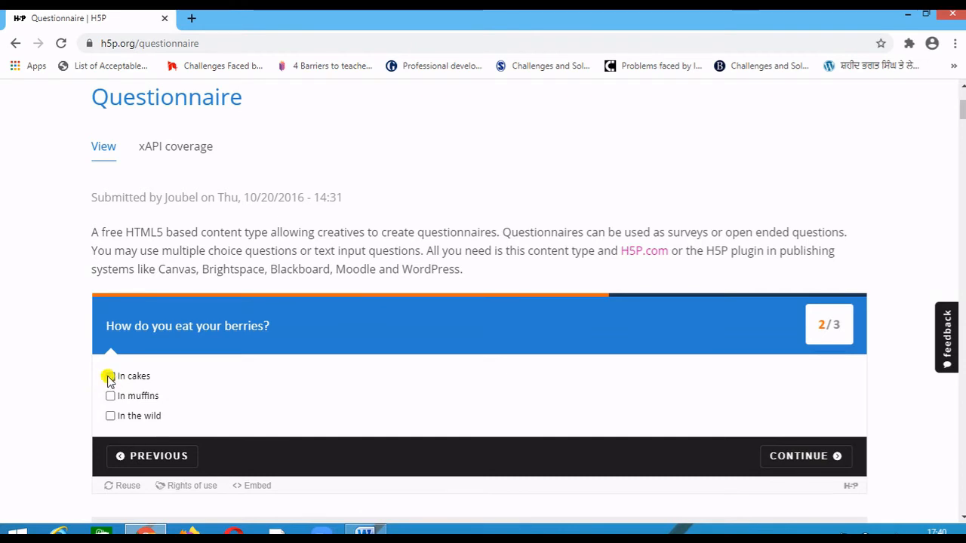
{"action": "left_click", "coordinate": [110, 376]}
{"action": "left_click", "coordinate": [111, 396]}
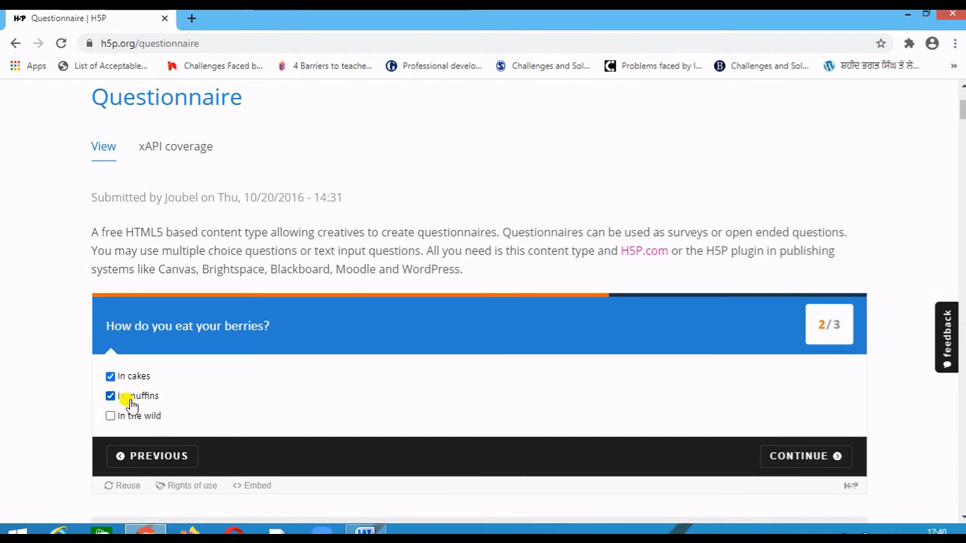
{"action": "left_click", "coordinate": [778, 458]}
Fill in the demo's feature request question with "vjgjjgjgh" and submit the questionnaire answers
{"action": "left_click", "coordinate": [259, 397]}
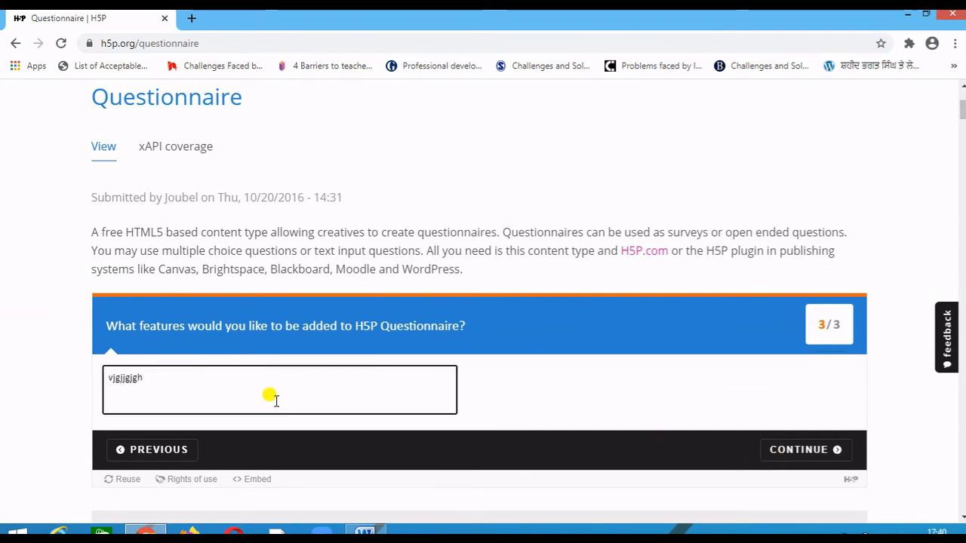
{"action": "left_click", "coordinate": [778, 452]}
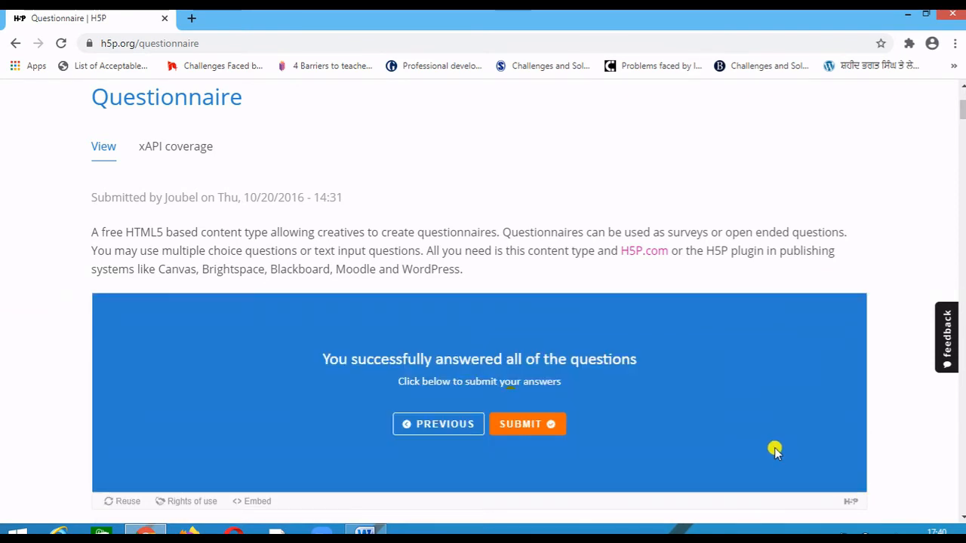
{"action": "left_click", "coordinate": [504, 427]}
{"action": "scroll", "coordinate": [466, 441], "scroll_direction": "down", "scroll_amount": 2}
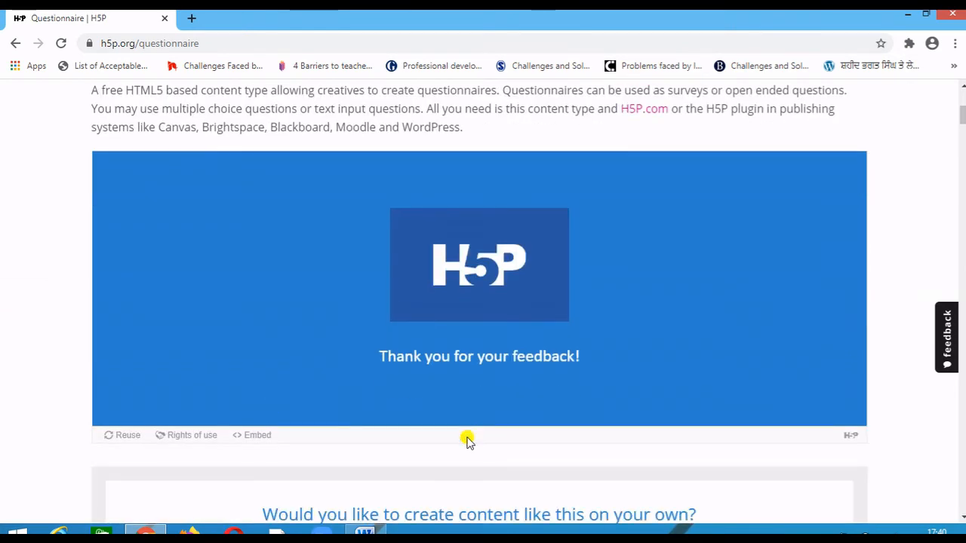
Go to the account page and open the page for creating interactive content through Try out H5P
{"action": "scroll", "coordinate": [467, 442], "scroll_direction": "up", "scroll_amount": 4}
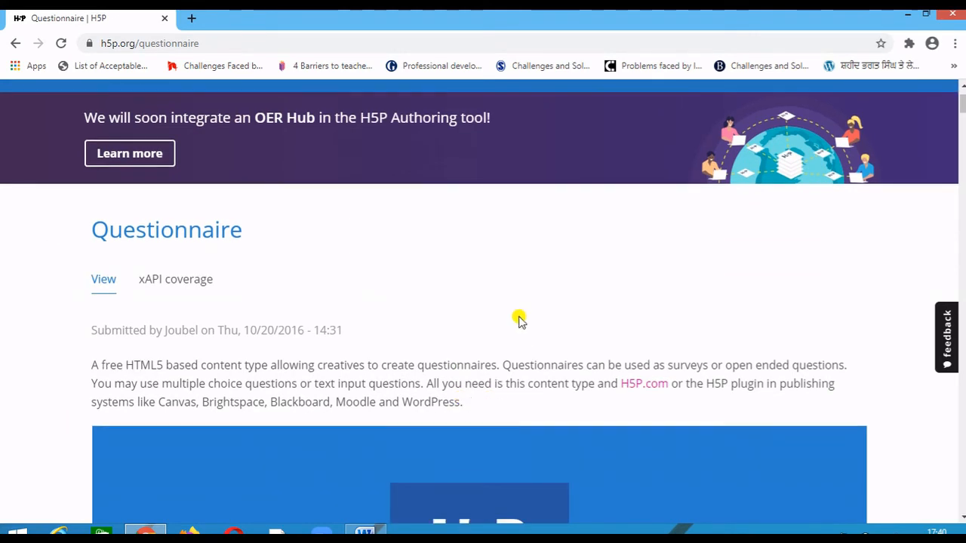
{"action": "scroll", "coordinate": [498, 322], "scroll_direction": "up", "scroll_amount": 1}
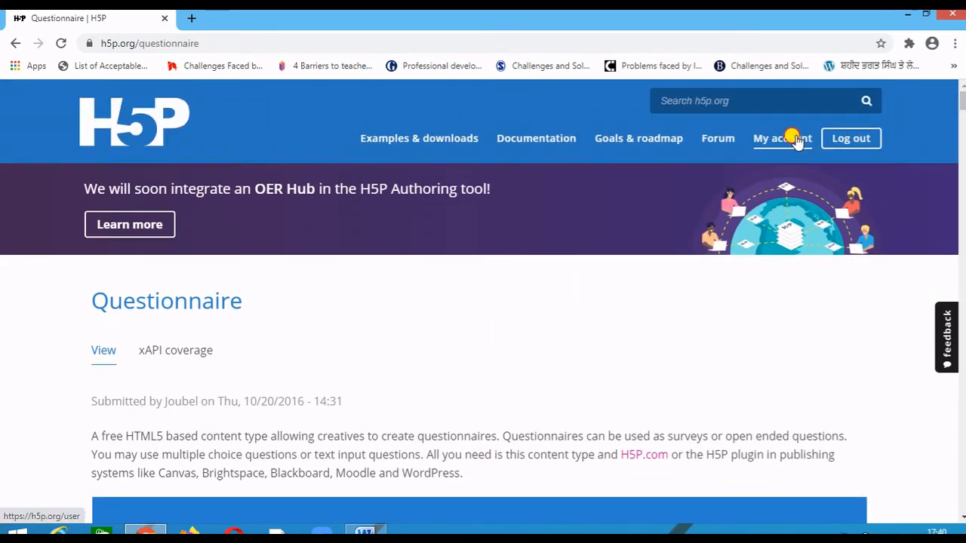
{"action": "left_click", "coordinate": [796, 138]}
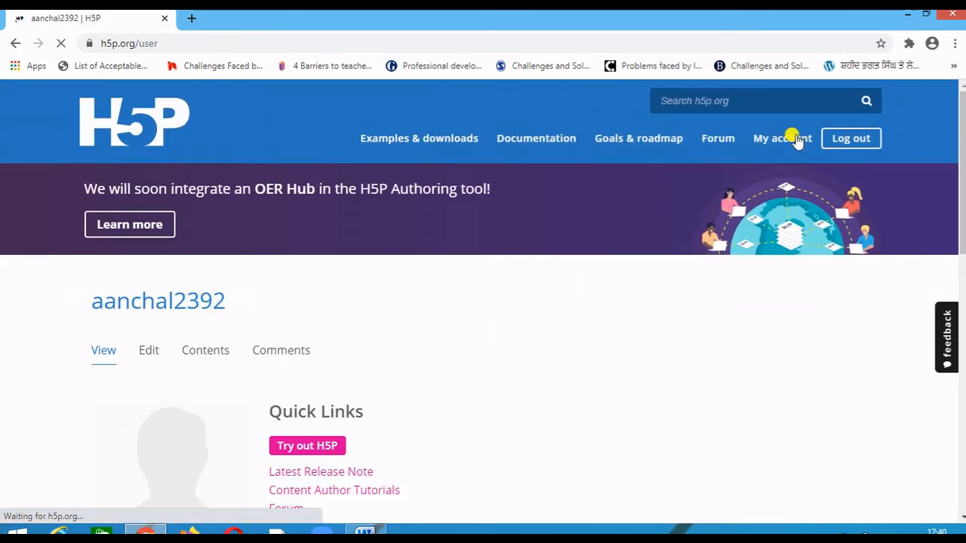
{"action": "scroll", "coordinate": [353, 492], "scroll_direction": "down", "scroll_amount": 2}
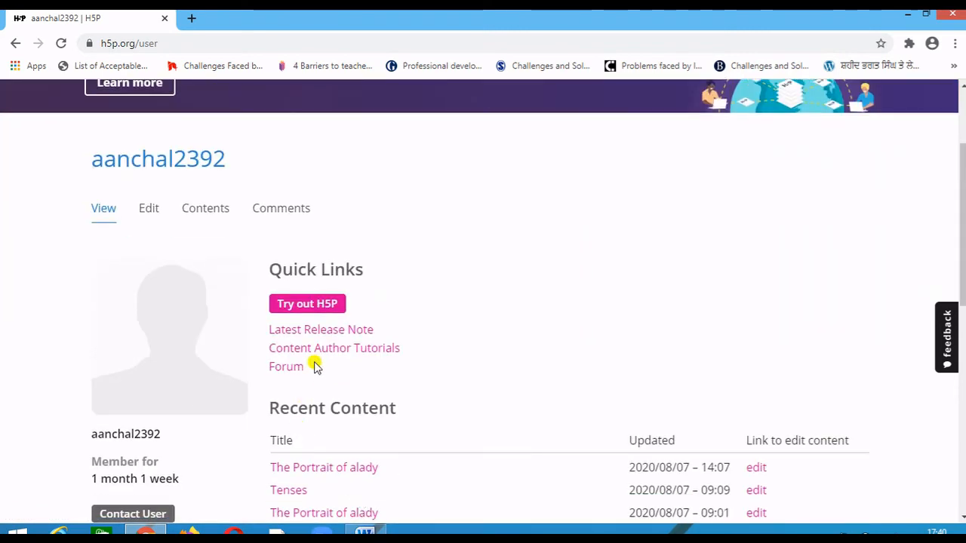
{"action": "left_click", "coordinate": [303, 312]}
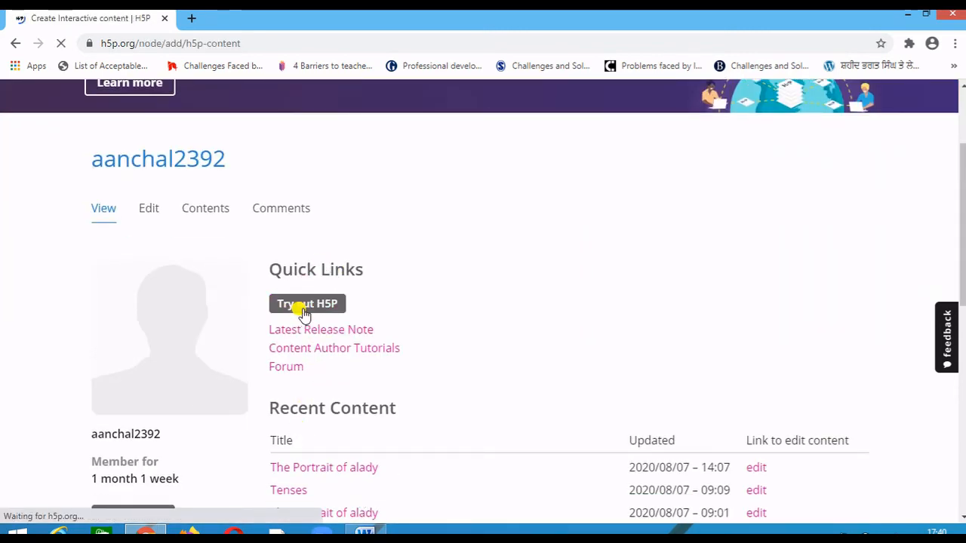
{"action": "scroll", "coordinate": [303, 313], "scroll_direction": "down", "scroll_amount": 4}
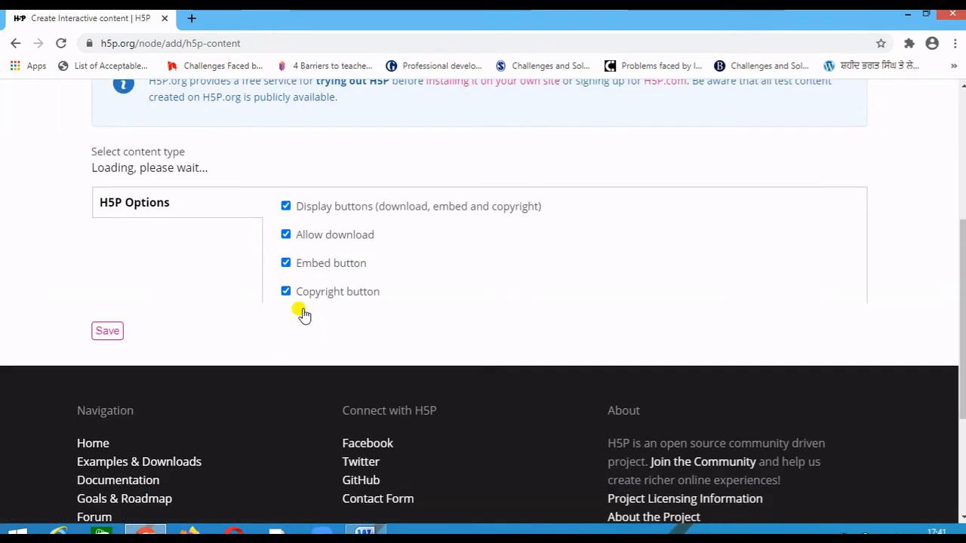
Find Questionnaire among the content types, view its details and use it for the new content
{"action": "scroll", "coordinate": [301, 317], "scroll_direction": "up", "scroll_amount": 4}
{"action": "scroll", "coordinate": [287, 399], "scroll_direction": "down", "scroll_amount": 2}
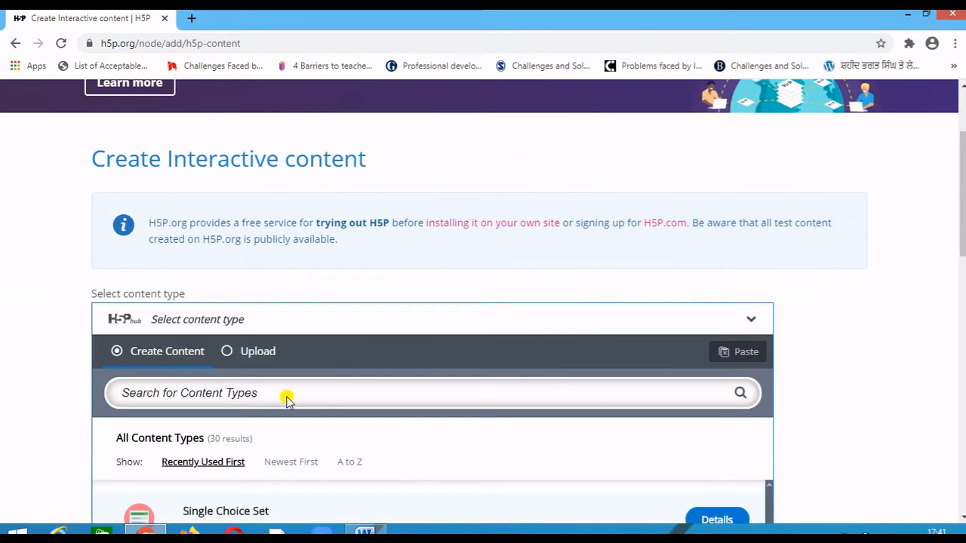
{"action": "scroll", "coordinate": [287, 399], "scroll_direction": "down", "scroll_amount": 3}
{"action": "scroll", "coordinate": [280, 393], "scroll_direction": "down", "scroll_amount": 3}
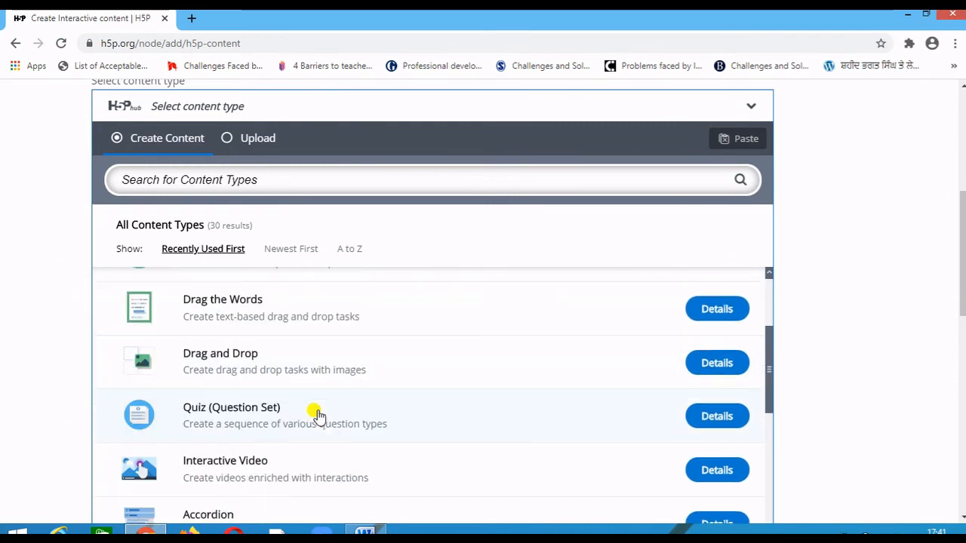
{"action": "left_click_drag", "start_coordinate": [768, 397], "coordinate": [754, 532]}
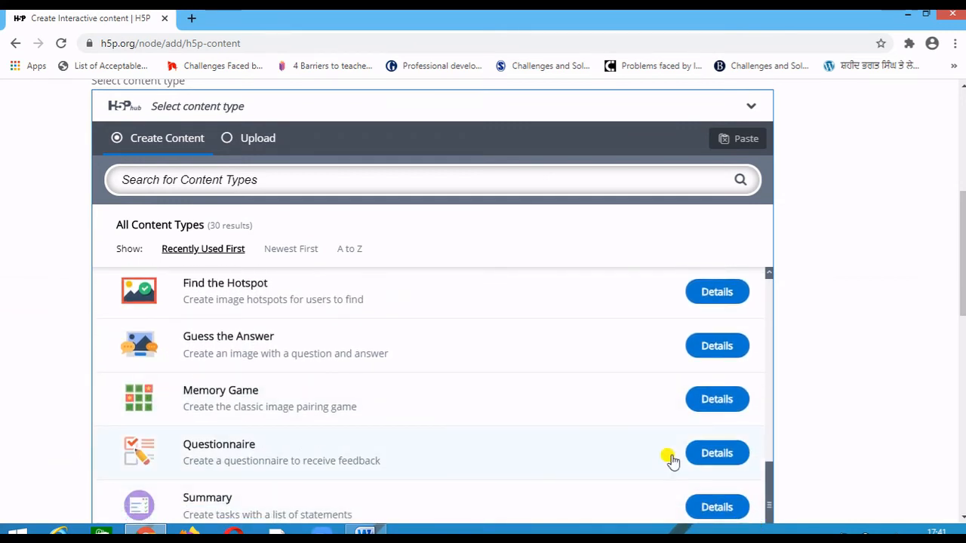
{"action": "left_click", "coordinate": [700, 451]}
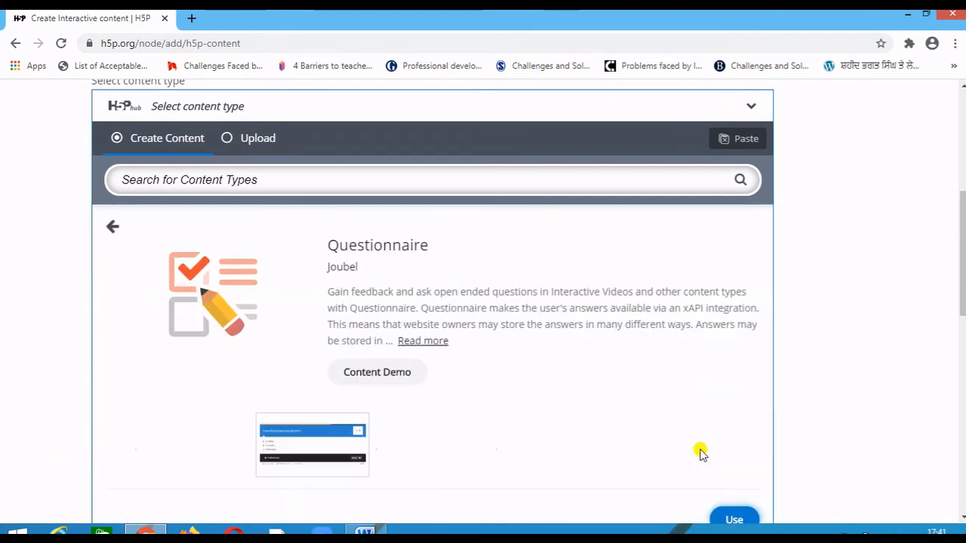
{"action": "scroll", "coordinate": [357, 399], "scroll_direction": "down", "scroll_amount": 2}
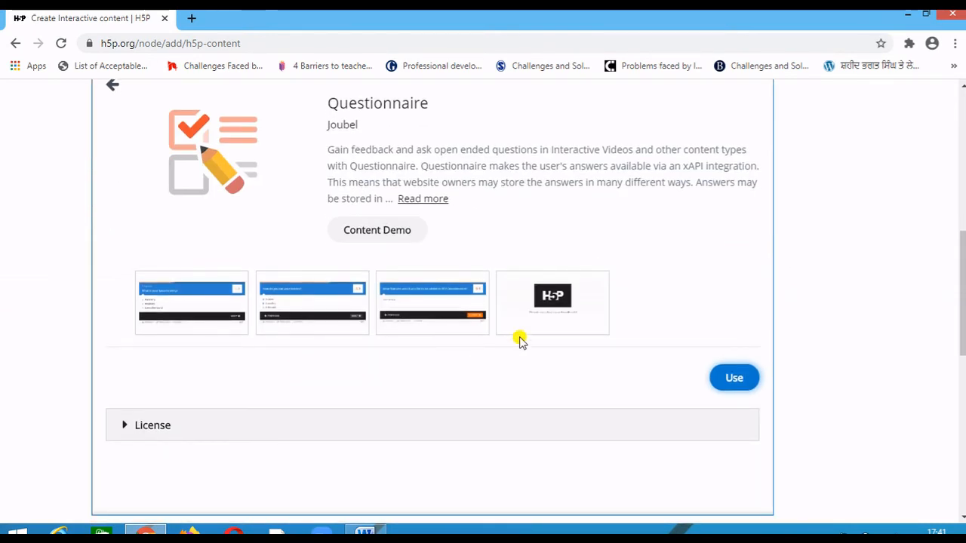
{"action": "left_click", "coordinate": [733, 377]}
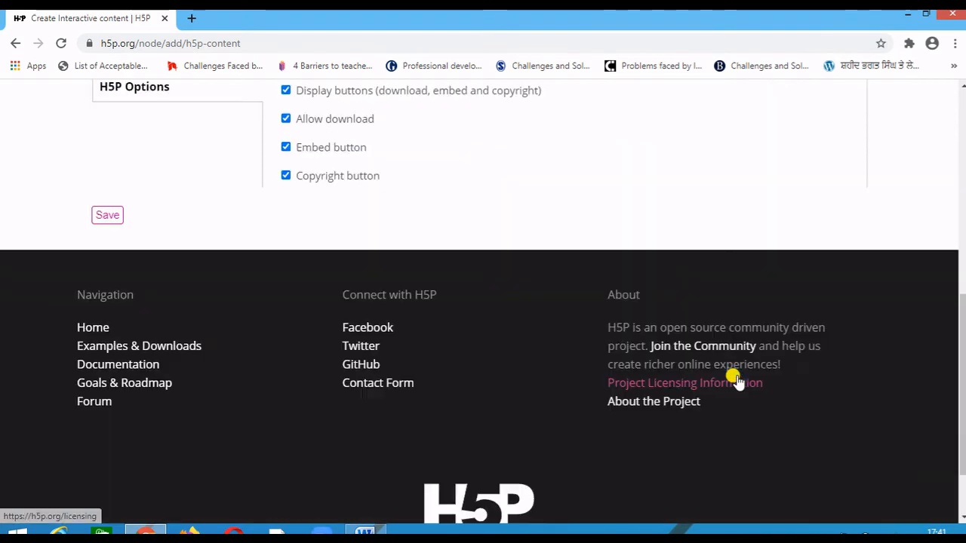
Choose Simple Multi Choice as the library for the first questionnaire element
{"action": "scroll", "coordinate": [545, 370], "scroll_direction": "up", "scroll_amount": 4}
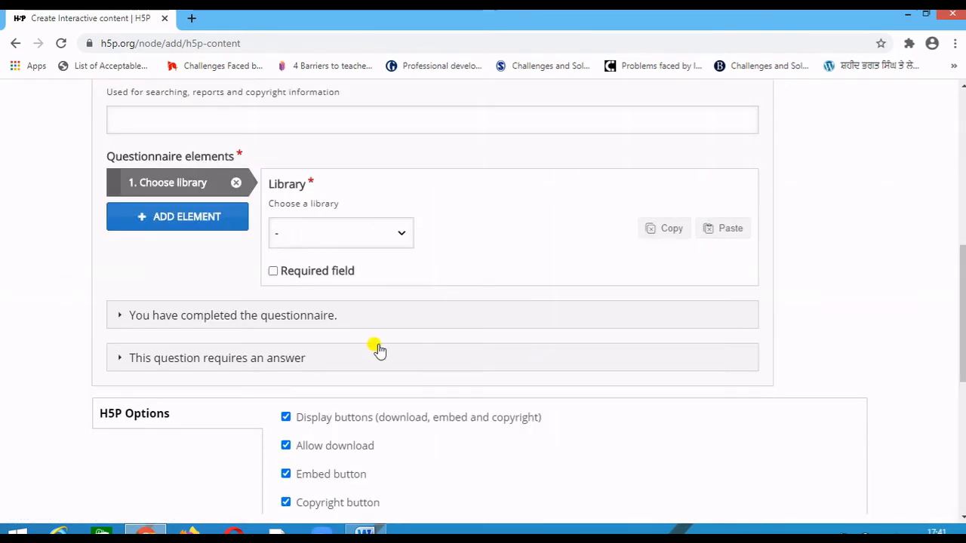
{"action": "scroll", "coordinate": [393, 344], "scroll_direction": "up", "scroll_amount": 3}
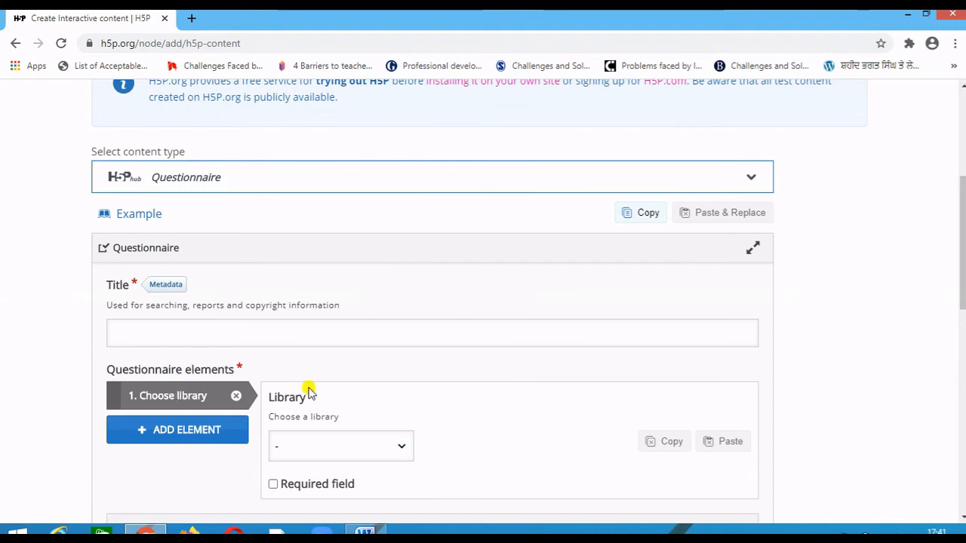
{"action": "left_click", "coordinate": [341, 448]}
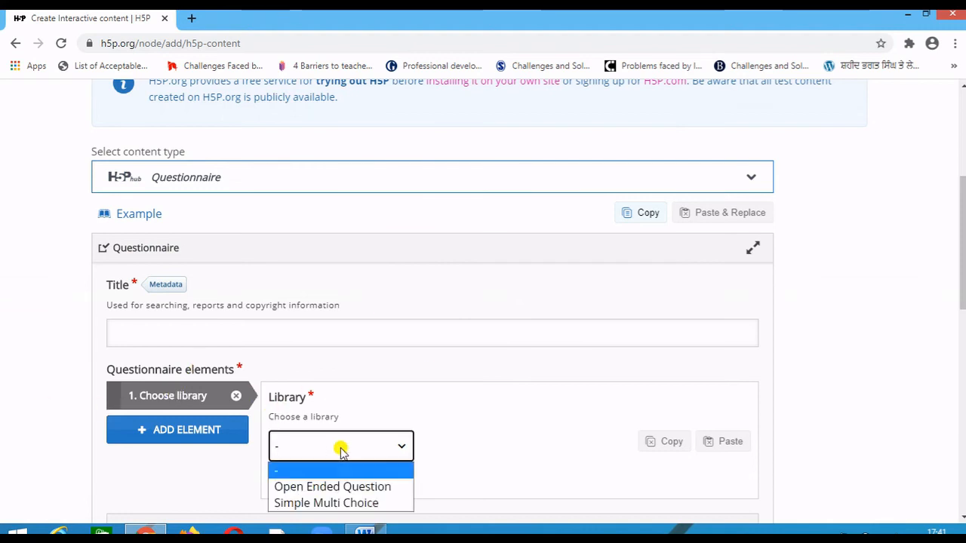
{"action": "scroll", "coordinate": [340, 451], "scroll_direction": "down", "scroll_amount": 1}
{"action": "left_click", "coordinate": [340, 372]}
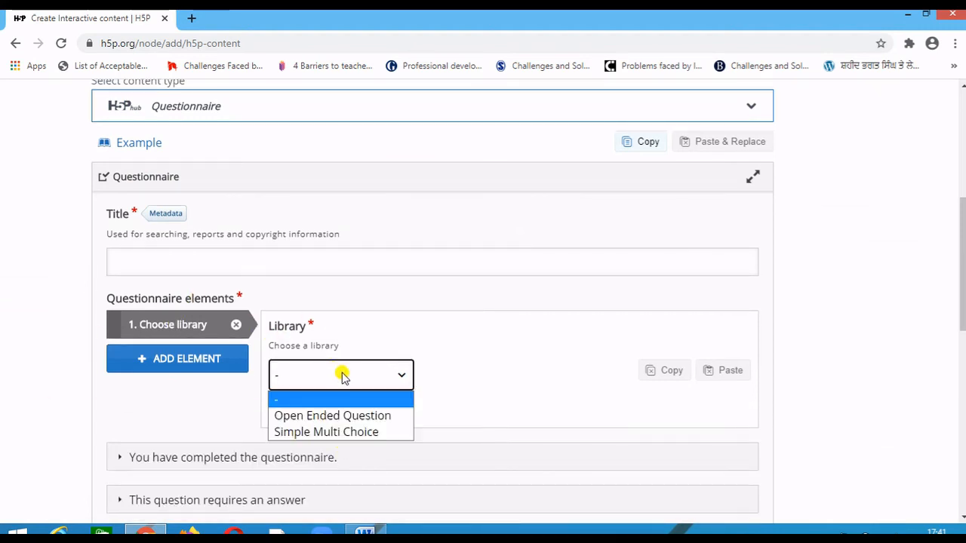
{"action": "left_click", "coordinate": [335, 434]}
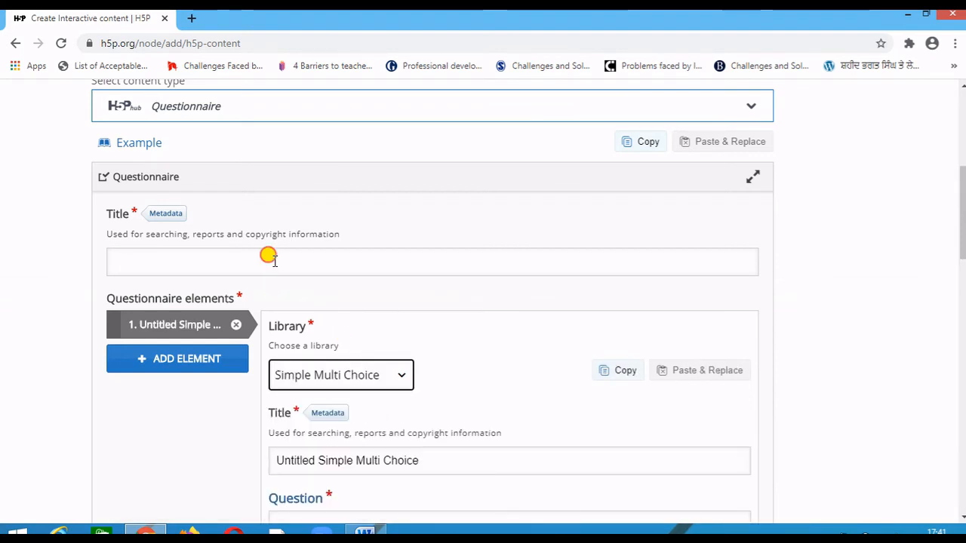
Enter "online teahing" as the title of the questionnaire
{"action": "left_click", "coordinate": [273, 260]}
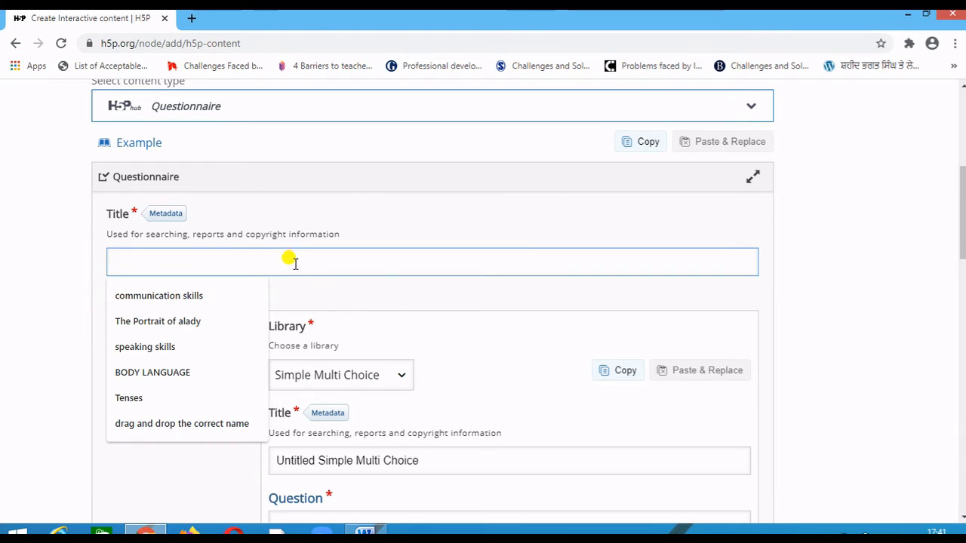
{"action": "type", "text": "online tea"}
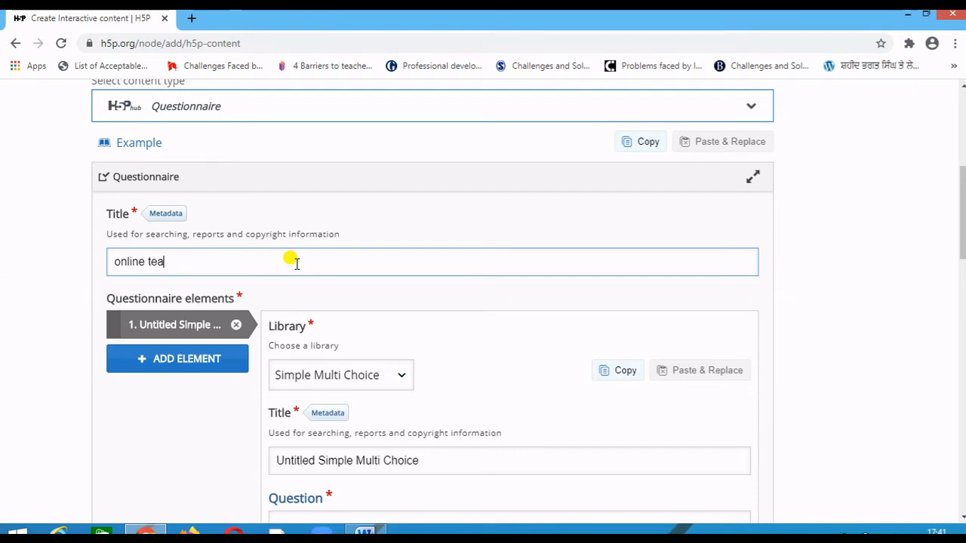
{"action": "type", "text": "hing"}
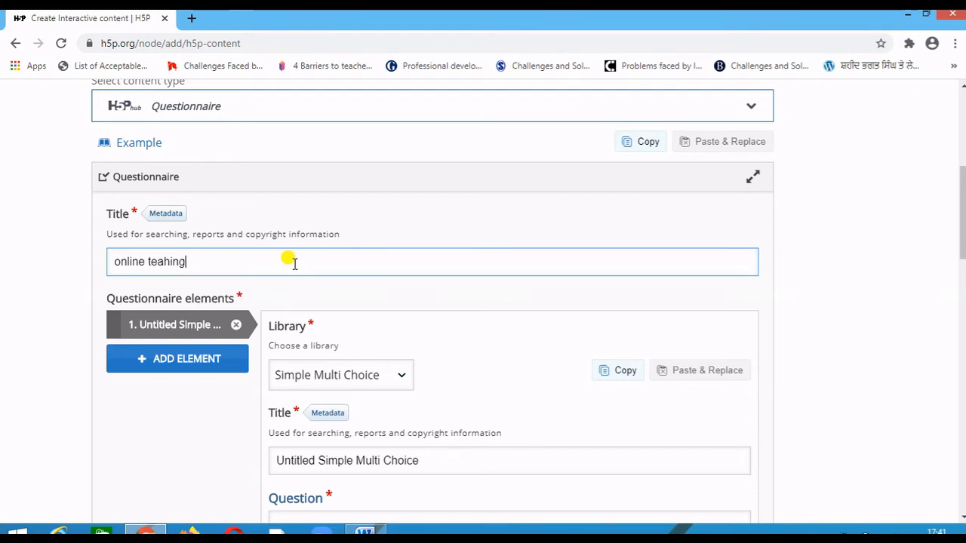
Remove "Untitled Simple" from the first element's title so that only "Multi Choice" is left
{"action": "scroll", "coordinate": [268, 309], "scroll_direction": "down", "scroll_amount": 1}
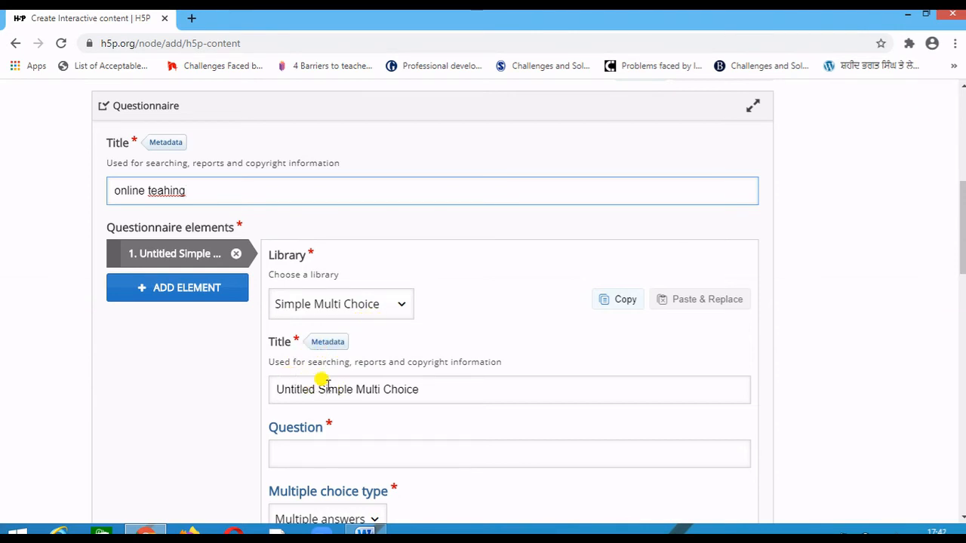
{"action": "left_click_drag", "start_coordinate": [352, 389], "coordinate": [277, 391]}
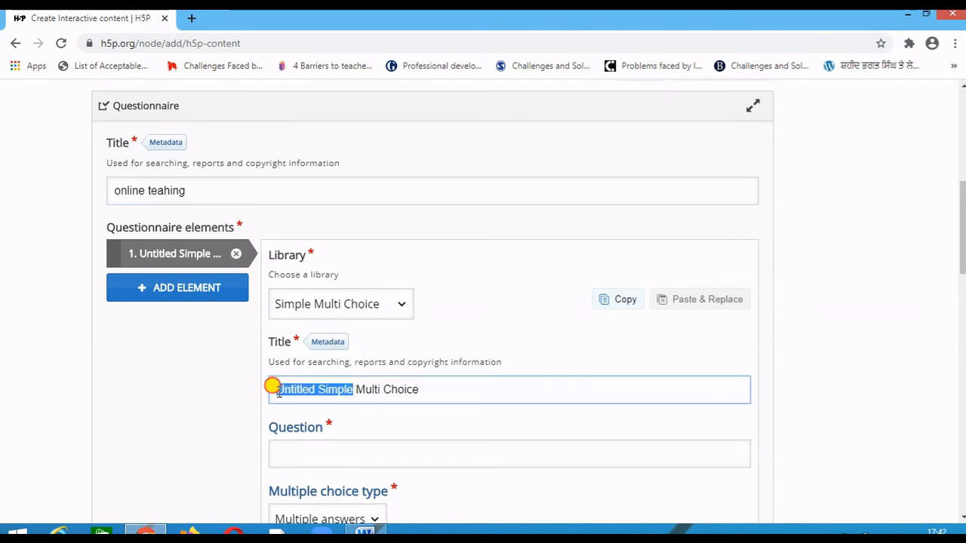
{"action": "key", "text": "BackSpace"}
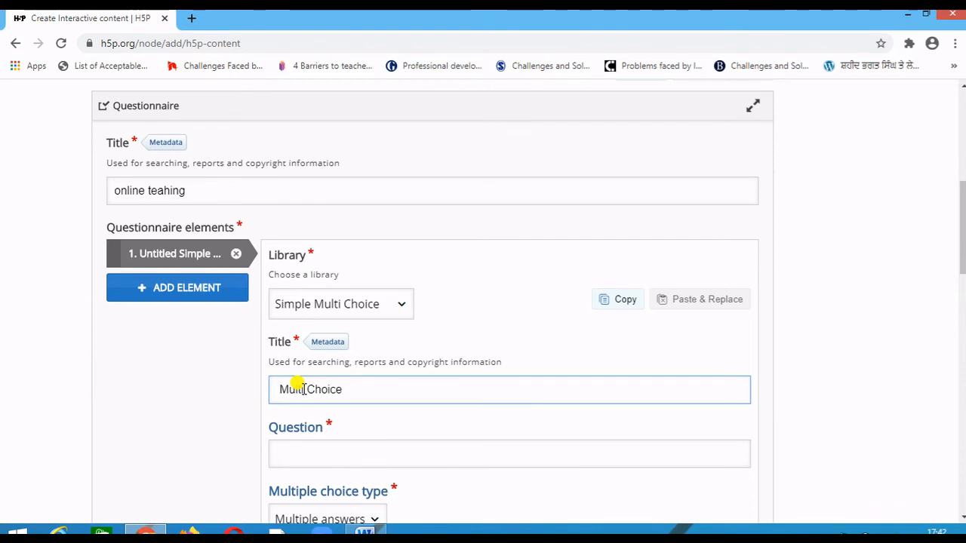
Complete the first element's title as "Multiple Choice" and go to its Question field
{"action": "type", "text": "le"}
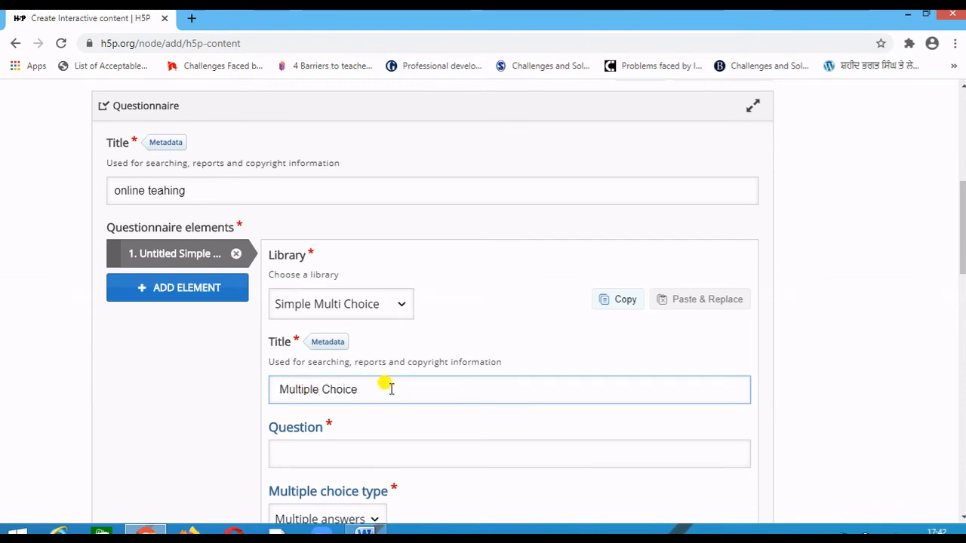
{"action": "scroll", "coordinate": [321, 427], "scroll_direction": "down", "scroll_amount": 1}
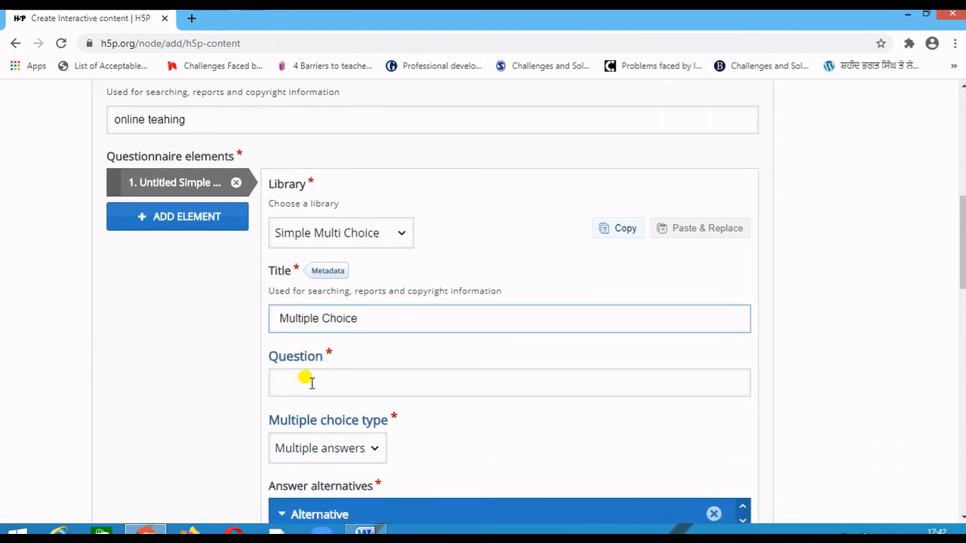
{"action": "left_click", "coordinate": [309, 382]}
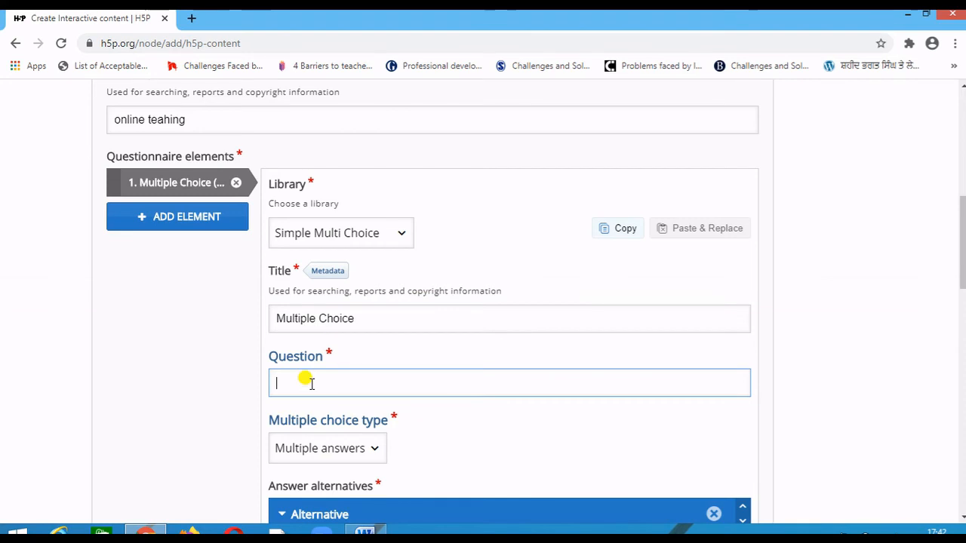
Switch to the questionnaire document in Word, copy question 1 with answers a to c, and paste it into the Question field in the browser
{"action": "left_click", "coordinate": [907, 15]}
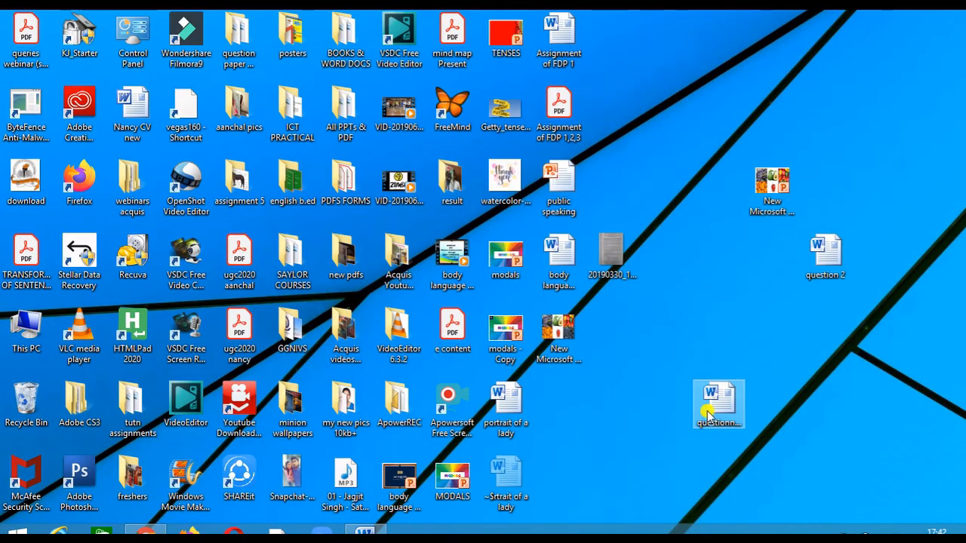
{"action": "double_click", "coordinate": [712, 408]}
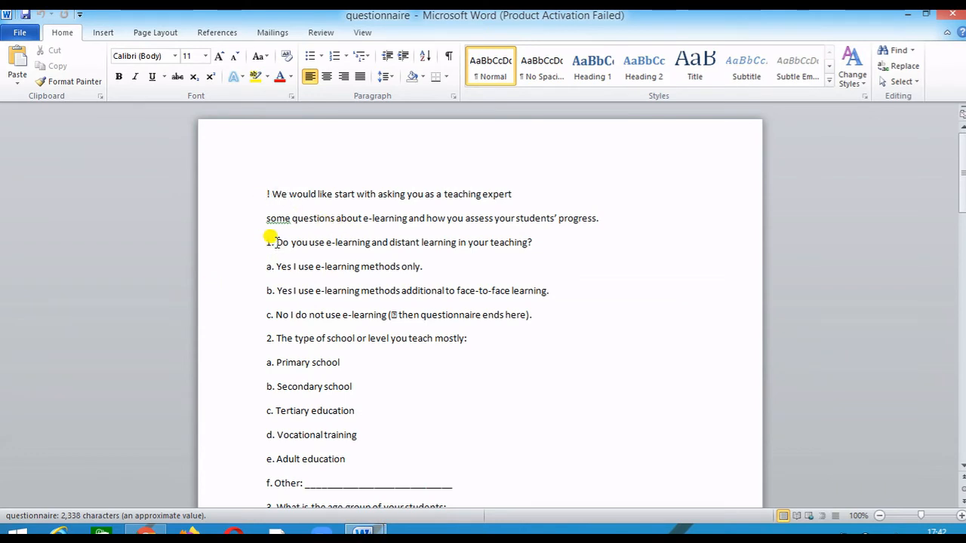
{"action": "left_click_drag", "start_coordinate": [264, 243], "coordinate": [546, 310]}
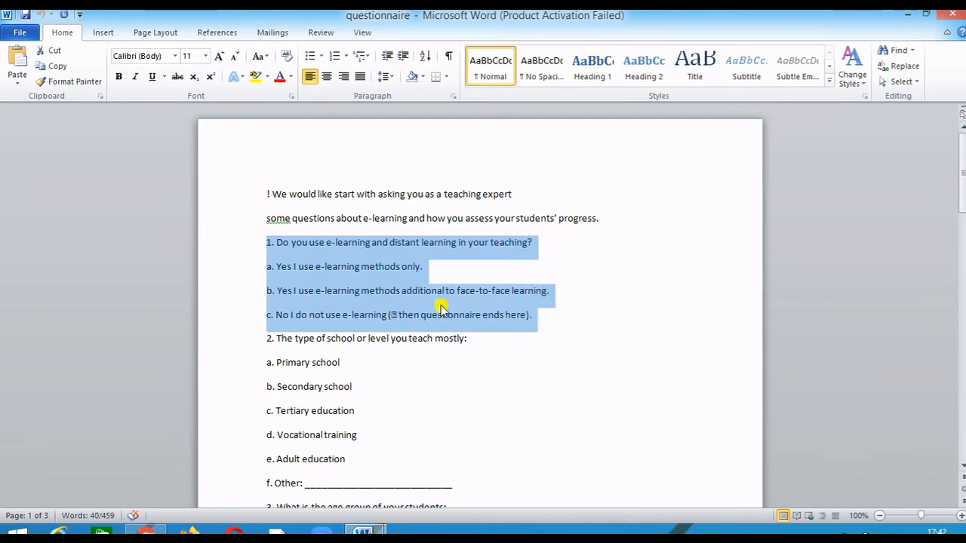
{"action": "right_click", "coordinate": [442, 305]}
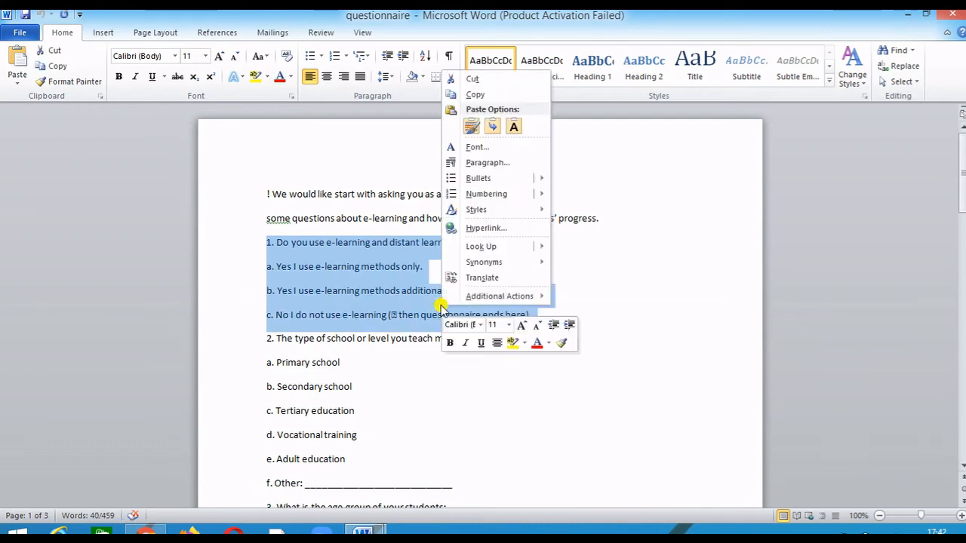
{"action": "left_click", "coordinate": [479, 96]}
{"action": "left_click", "coordinate": [145, 534]}
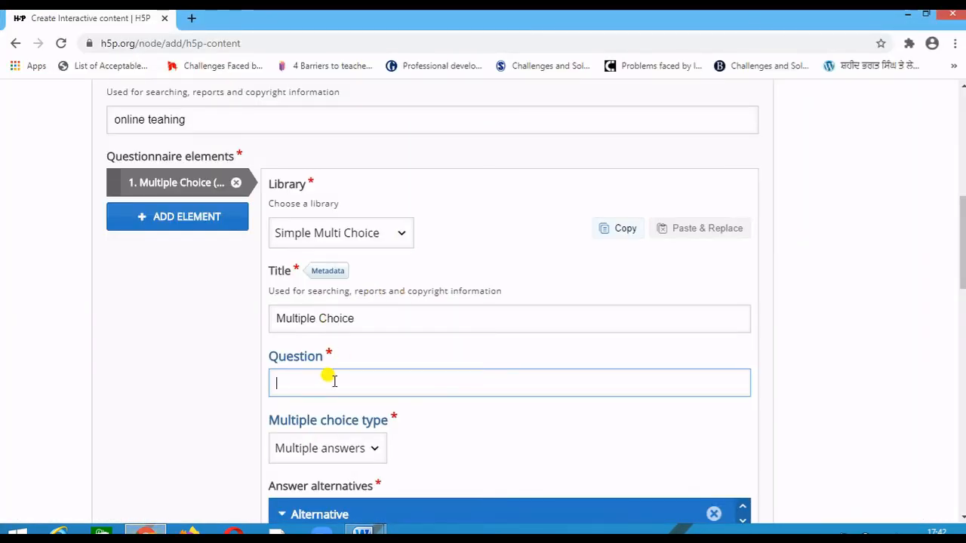
{"action": "key", "text": "ctrl+v"}
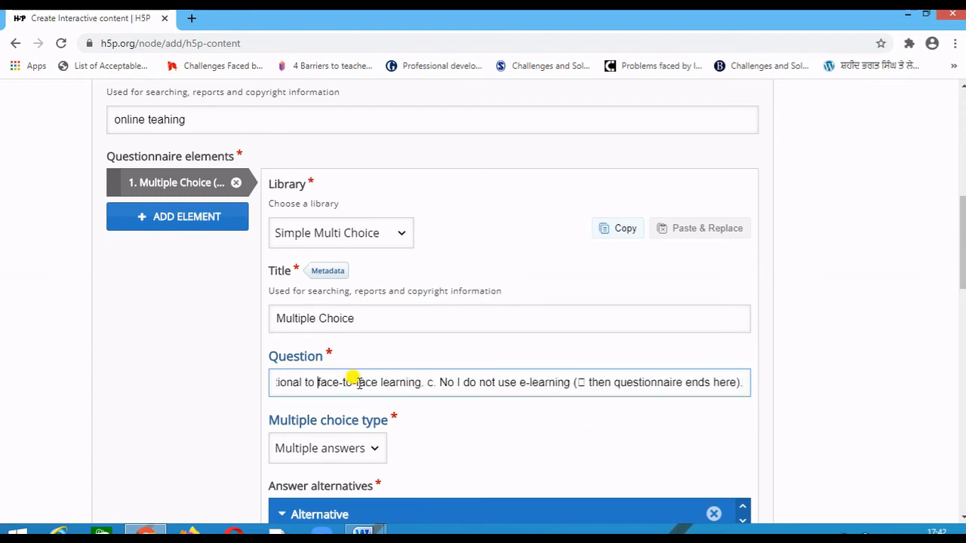
Remove answers a to c from the Question field, leaving "1. Do you use e-learning and distant learning in your teaching?"
{"action": "key", "text": "Left"}
{"action": "key", "text": "Left"}
{"action": "key", "text": "Left"}
{"action": "key", "text": "Left"}
{"action": "key", "text": "Left"}
{"action": "key", "text": "Left"}
{"action": "key", "text": "Left"}
{"action": "key", "text": "Left"}
{"action": "key", "text": "Left"}
{"action": "key", "text": "Left"}
{"action": "key", "text": "Left"}
{"action": "key", "text": "Left"}
{"action": "key", "text": "Left"}
{"action": "key", "text": "Left"}
{"action": "key", "text": "Left"}
{"action": "key", "text": "Left"}
{"action": "key", "text": "Left"}
{"action": "key", "text": "Left"}
{"action": "key", "text": "Left"}
{"action": "key", "text": "Left"}
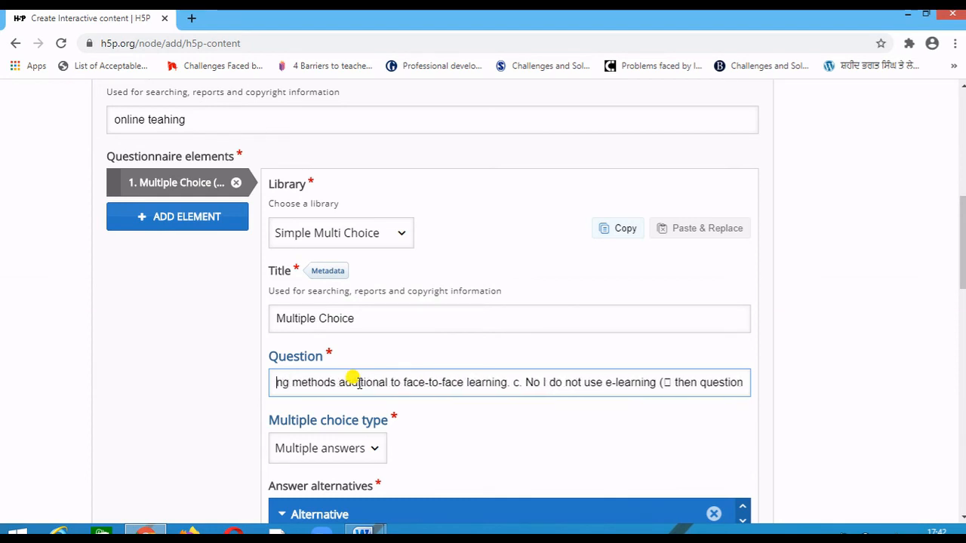
{"action": "key", "text": "Left"}
{"action": "key", "text": "Left"}
{"action": "key", "text": "Left"}
{"action": "key", "text": "Left"}
{"action": "key", "text": "Left"}
{"action": "key", "text": "Left"}
{"action": "key", "text": "Left"}
{"action": "key", "text": "Left"}
{"action": "key", "text": "Left"}
{"action": "key", "text": "Left"}
{"action": "key", "text": "Left"}
{"action": "key", "text": "Left"}
{"action": "key", "text": "Left"}
{"action": "key", "text": "Left"}
{"action": "key", "text": "Left"}
{"action": "key", "text": "Left"}
{"action": "key", "text": "Left"}
{"action": "key", "text": "Left"}
{"action": "key", "text": "Left"}
{"action": "key", "text": "Left"}
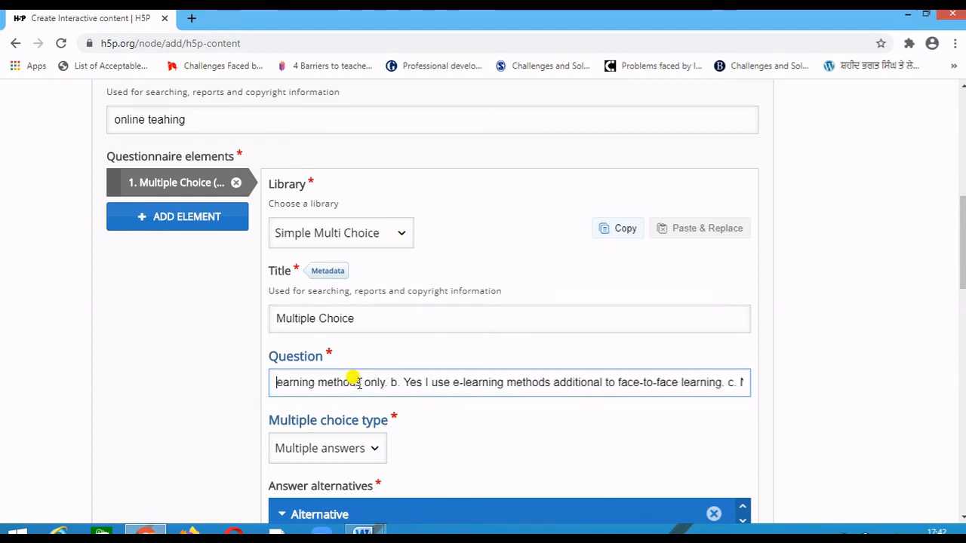
{"action": "key", "text": "Left"}
{"action": "key", "text": "Left"}
{"action": "key", "text": "Left"}
{"action": "key", "text": "Left"}
{"action": "key", "text": "Left"}
{"action": "key", "text": "Left"}
{"action": "key", "text": "Left"}
{"action": "key", "text": "Left"}
{"action": "key", "text": "Left"}
{"action": "key", "text": "Left"}
{"action": "key", "text": "Left"}
{"action": "key", "text": "Left"}
{"action": "key", "text": "Left"}
{"action": "key", "text": "Left"}
{"action": "key", "text": "Left"}
{"action": "key", "text": "Left"}
{"action": "key", "text": "Left"}
{"action": "key", "text": "Left"}
{"action": "key", "text": "Left"}
{"action": "key", "text": "Left"}
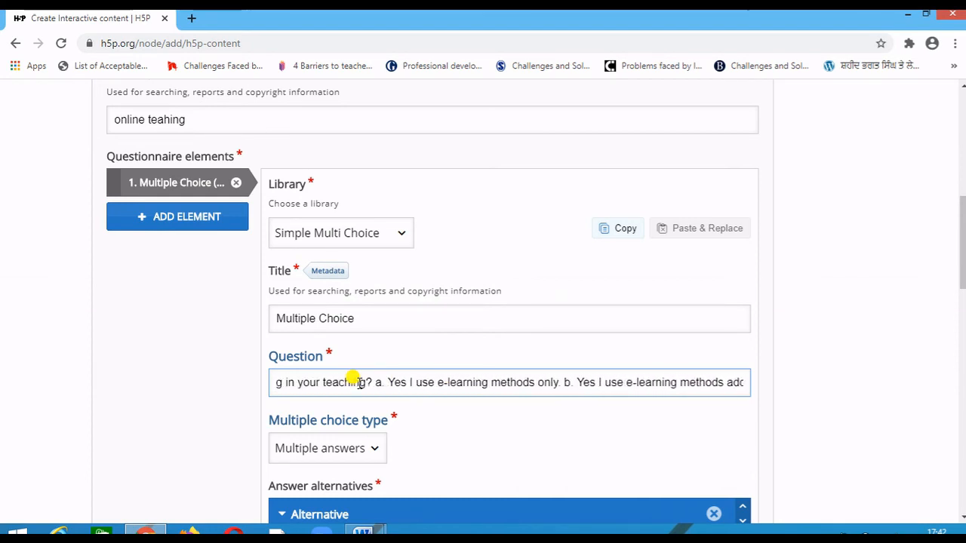
{"action": "key", "text": "Right"}
{"action": "key", "text": "Right"}
{"action": "key", "text": "Right"}
{"action": "key", "text": "Right"}
{"action": "key", "text": "Right"}
{"action": "key", "text": "Right"}
{"action": "key", "text": "Right"}
{"action": "key", "text": "Right"}
{"action": "key", "text": "Right"}
{"action": "key", "text": "Right"}
{"action": "key", "text": "Right"}
{"action": "key", "text": "BackSpace"}
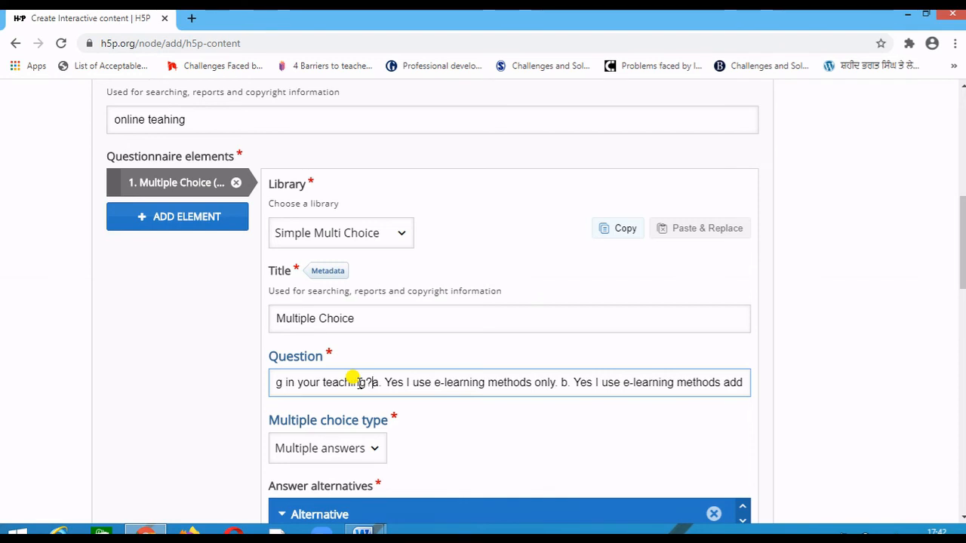
{"action": "key", "text": "Delete"}
{"action": "key", "text": "Delete"}
{"action": "key", "text": "Delete"}
{"action": "key", "text": "Delete"}
{"action": "key", "text": "Delete"}
{"action": "key", "text": "Delete"}
{"action": "key", "text": "Delete"}
{"action": "key", "text": "Delete"}
{"action": "key", "text": "Delete"}
{"action": "key", "text": "Delete"}
{"action": "key", "text": "Delete"}
{"action": "key", "text": "Delete"}
{"action": "key", "text": "Delete"}
{"action": "key", "text": "Delete"}
{"action": "key", "text": "Delete"}
{"action": "key", "text": "Delete"}
{"action": "key", "text": "Delete"}
{"action": "key", "text": "Delete"}
{"action": "key", "text": "Delete"}
{"action": "key", "text": "Delete"}
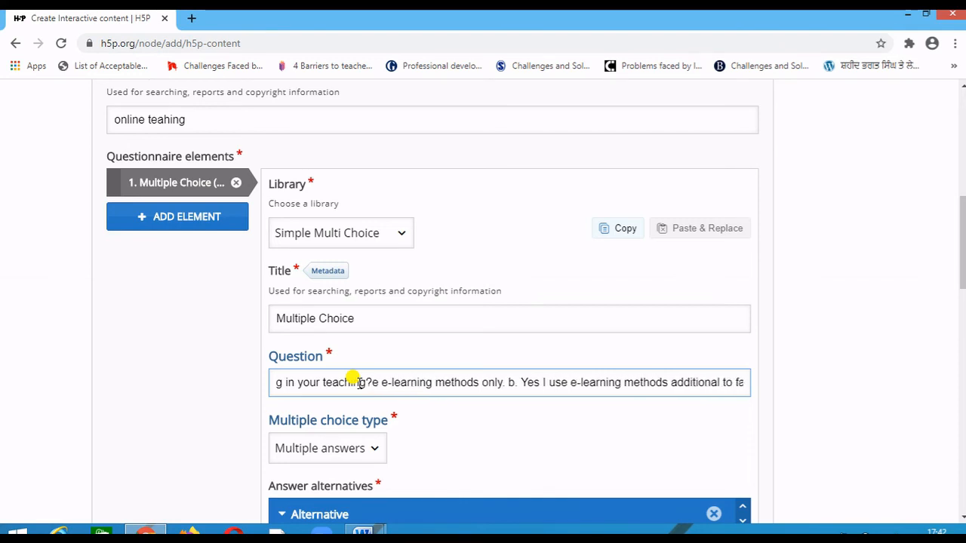
{"action": "key", "text": "Delete"}
{"action": "key", "text": "Delete"}
{"action": "key", "text": "Delete"}
{"action": "key", "text": "Delete"}
{"action": "key", "text": "Delete"}
{"action": "key", "text": "Delete"}
{"action": "key", "text": "Delete"}
{"action": "key", "text": "Delete"}
{"action": "key", "text": "Delete"}
{"action": "key", "text": "Delete"}
{"action": "key", "text": "Delete"}
{"action": "key", "text": "Delete"}
{"action": "key", "text": "Delete"}
{"action": "key", "text": "Delete"}
{"action": "key", "text": "Delete"}
{"action": "key", "text": "Delete"}
{"action": "key", "text": "Delete"}
{"action": "key", "text": "Delete"}
{"action": "key", "text": "Delete"}
{"action": "key", "text": "Delete"}
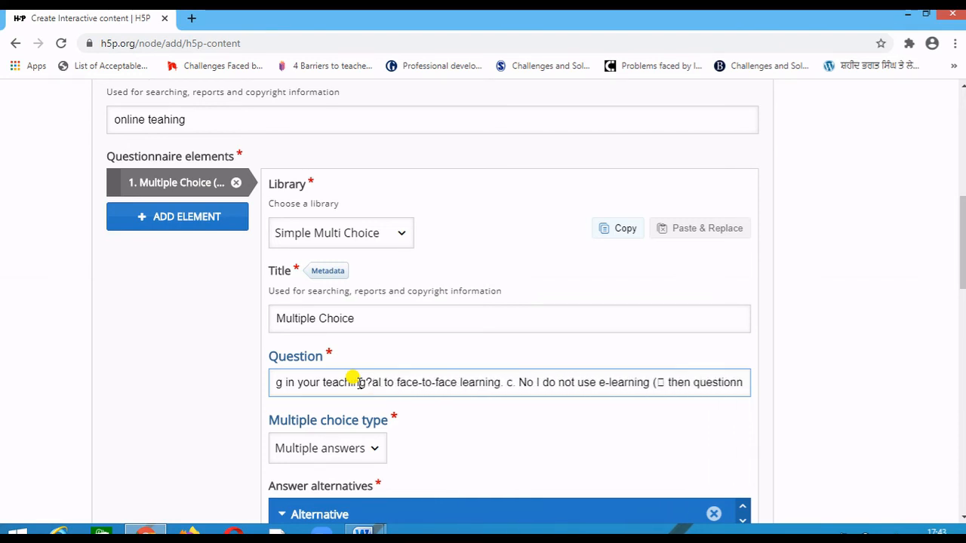
{"action": "key", "text": "Delete"}
{"action": "key", "text": "Delete"}
{"action": "key", "text": "Delete"}
{"action": "key", "text": "Delete"}
{"action": "key", "text": "Delete"}
{"action": "key", "text": "Delete"}
{"action": "key", "text": "Delete"}
{"action": "key", "text": "Delete"}
{"action": "key", "text": "Delete"}
{"action": "key", "text": "Delete"}
{"action": "key", "text": "Delete"}
{"action": "key", "text": "Delete"}
{"action": "key", "text": "Delete"}
{"action": "key", "text": "Delete"}
{"action": "key", "text": "Delete"}
{"action": "key", "text": "Delete"}
{"action": "key", "text": "Delete"}
{"action": "key", "text": "Delete"}
{"action": "key", "text": "Delete"}
{"action": "key", "text": "Delete"}
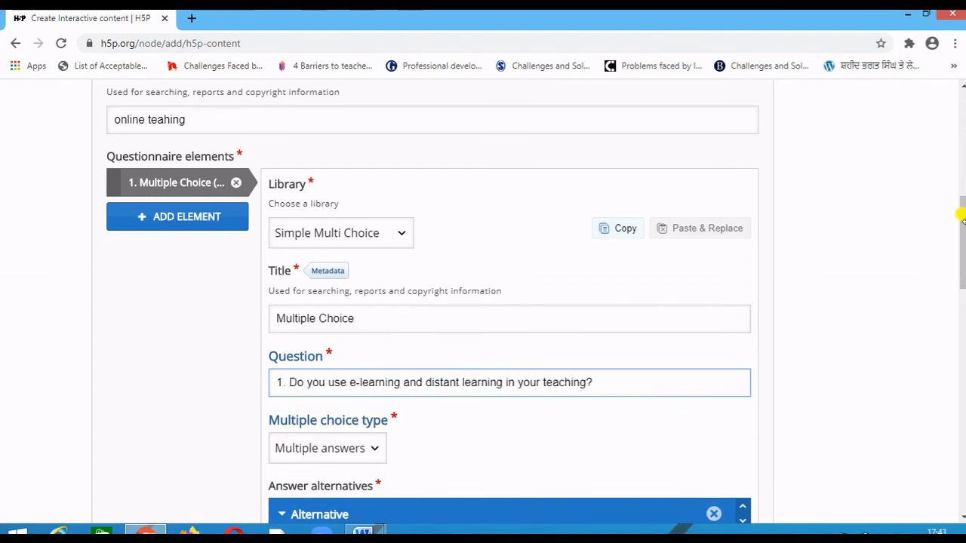
Choose Multiple answers as the multiple choice type of the question
{"action": "left_click_drag", "start_coordinate": [962, 224], "coordinate": [961, 263]}
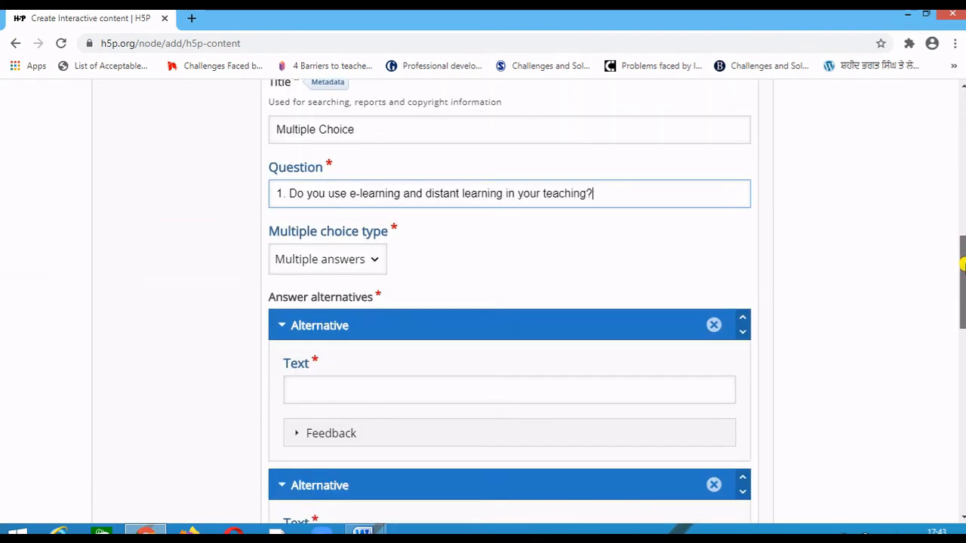
{"action": "left_click", "coordinate": [360, 262]}
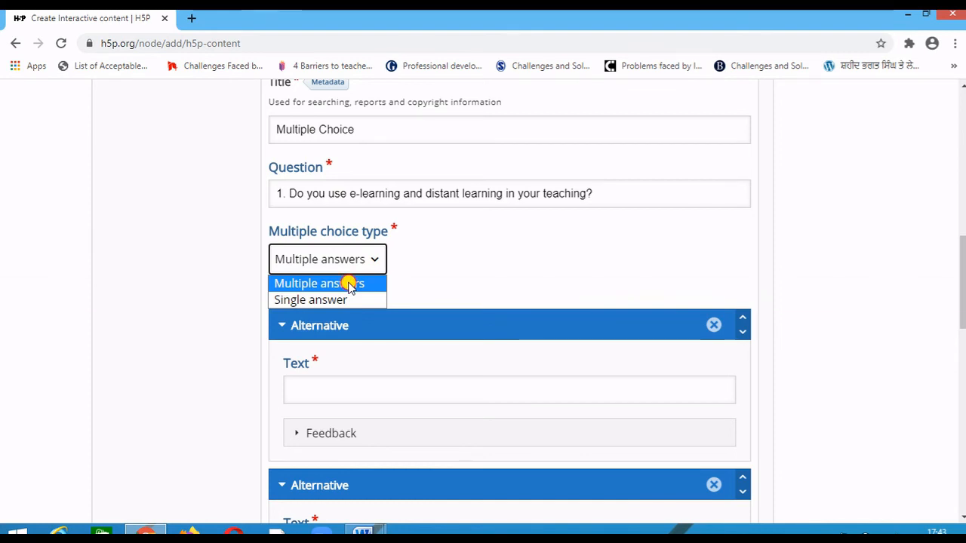
{"action": "left_click", "coordinate": [348, 284]}
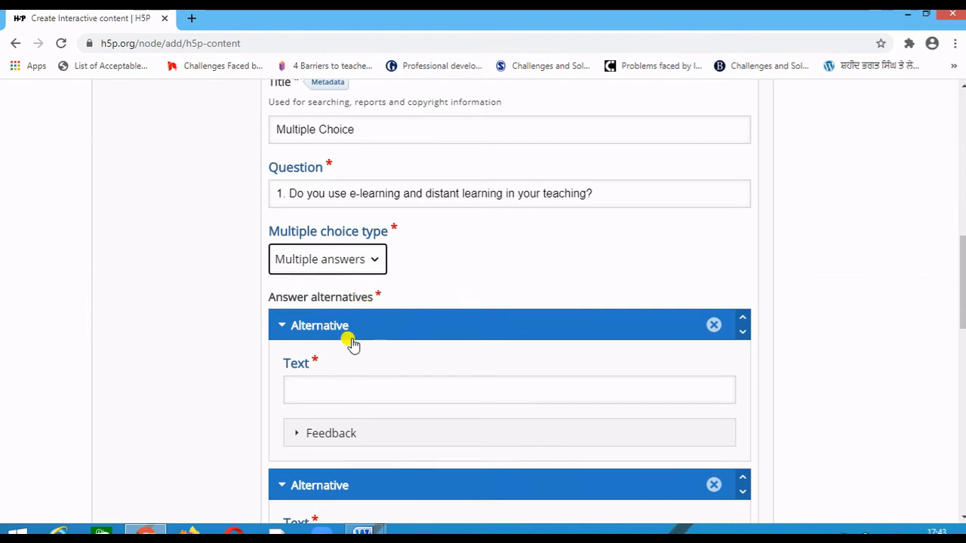
Paste the copied text into the first answer alternative and trim it to "a. Yes I use e-learning methods only."
{"action": "scroll", "coordinate": [352, 343], "scroll_direction": "down", "scroll_amount": 2}
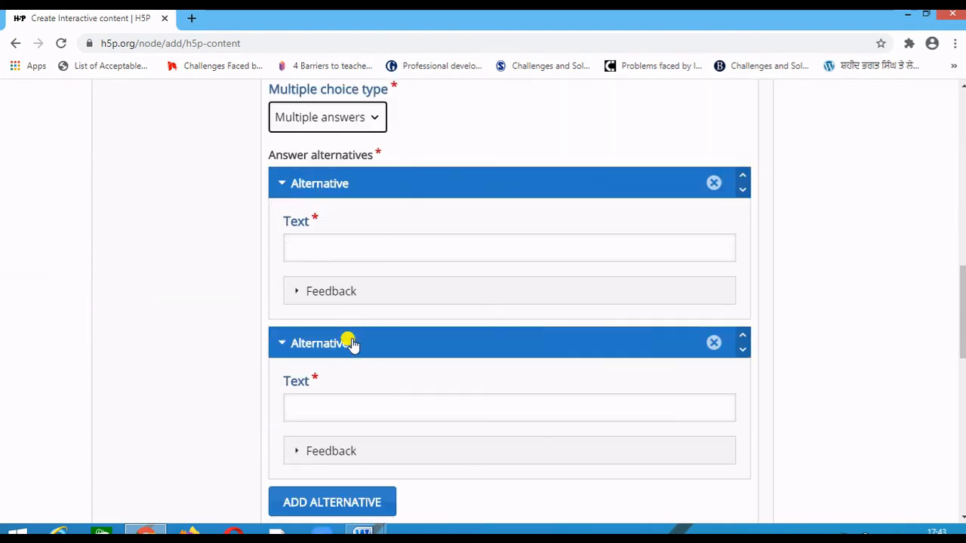
{"action": "left_click", "coordinate": [317, 246]}
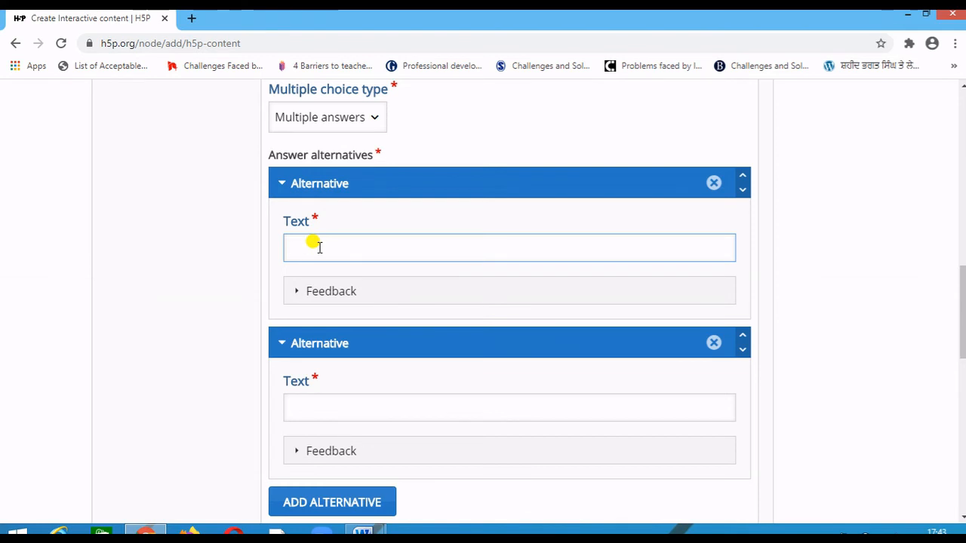
{"action": "right_click", "coordinate": [318, 246]}
{"action": "left_click", "coordinate": [362, 338]}
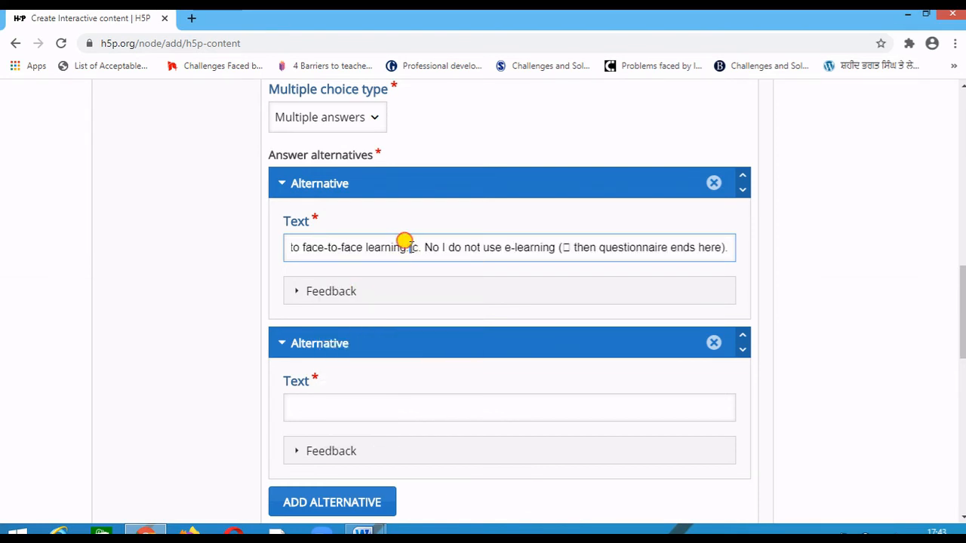
{"action": "left_click_drag", "start_coordinate": [412, 248], "coordinate": [714, 271]}
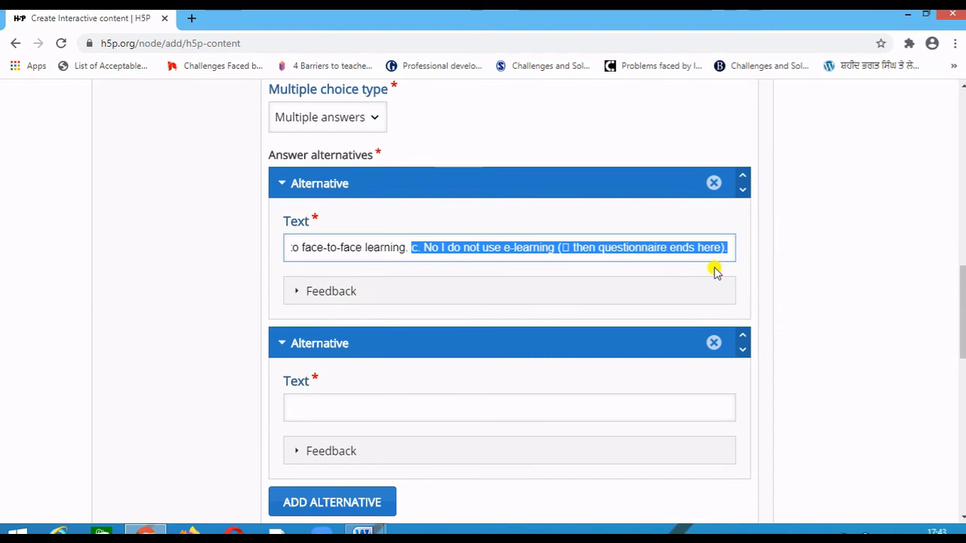
{"action": "key", "text": "ctrl+x"}
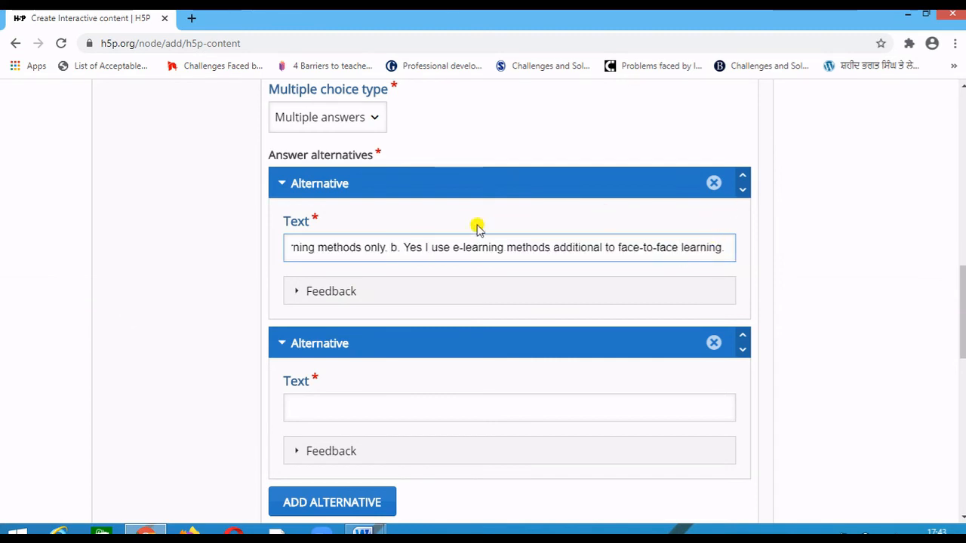
{"action": "left_click_drag", "start_coordinate": [388, 248], "coordinate": [758, 256]}
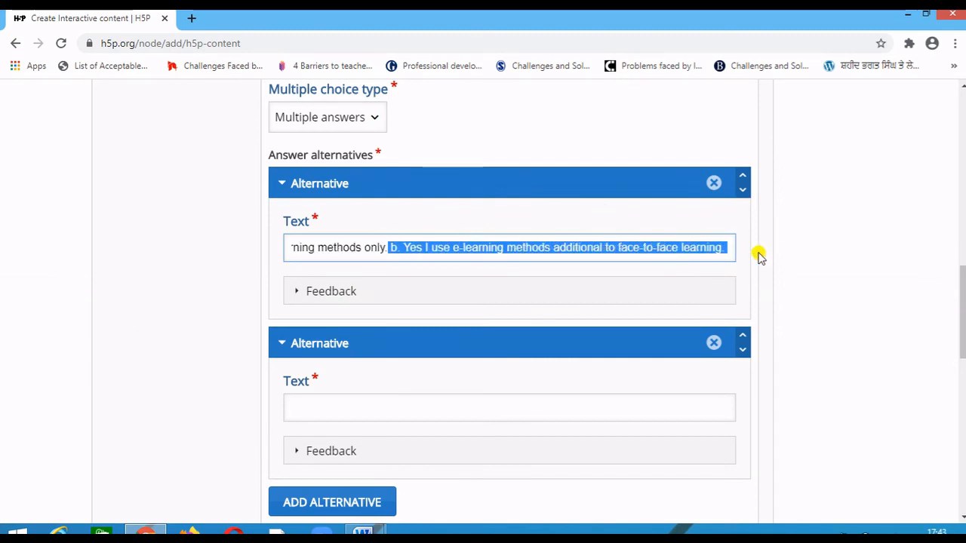
{"action": "key", "text": "ctrl+x"}
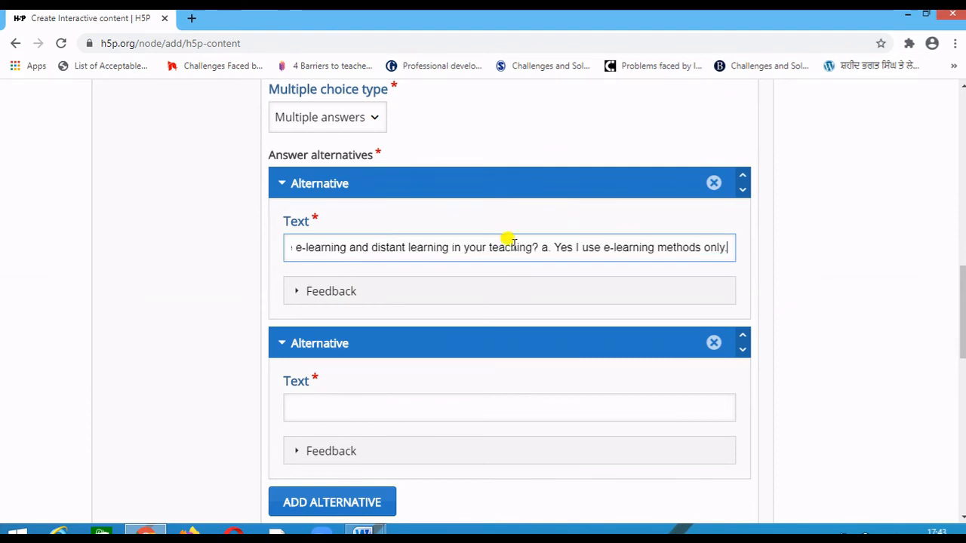
{"action": "left_click_drag", "start_coordinate": [540, 248], "coordinate": [309, 228]}
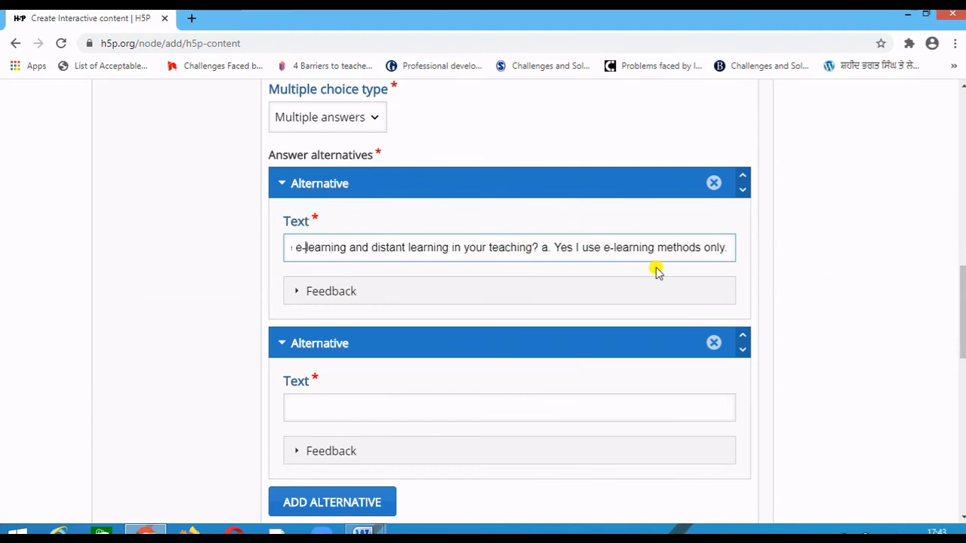
{"action": "left_click_drag", "start_coordinate": [542, 246], "coordinate": [220, 242]}
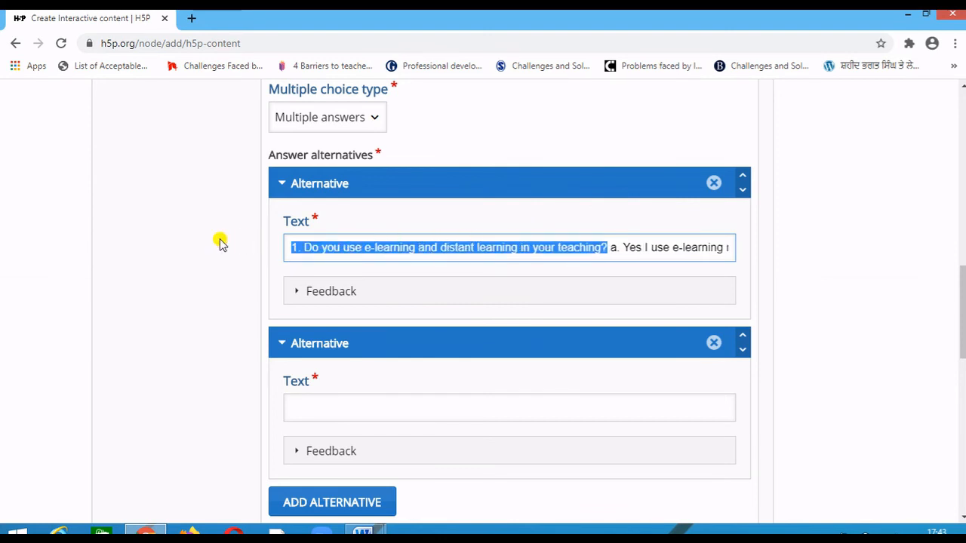
{"action": "key", "text": "BackSpace"}
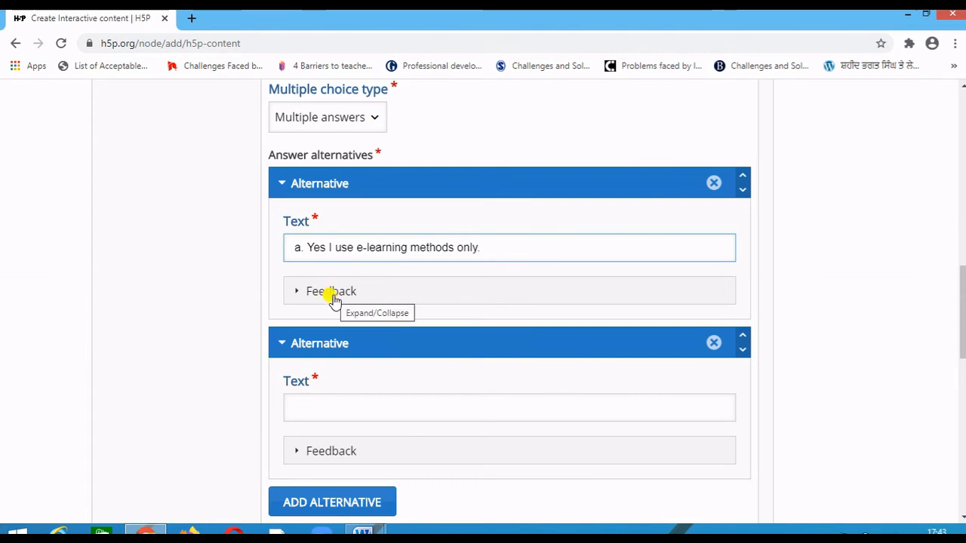
Paste the copied text into the second answer alternative and trim it to "b. Yes I use e-learning methods additional to face-to-face learning."
{"action": "scroll", "coordinate": [333, 298], "scroll_direction": "down", "scroll_amount": 1}
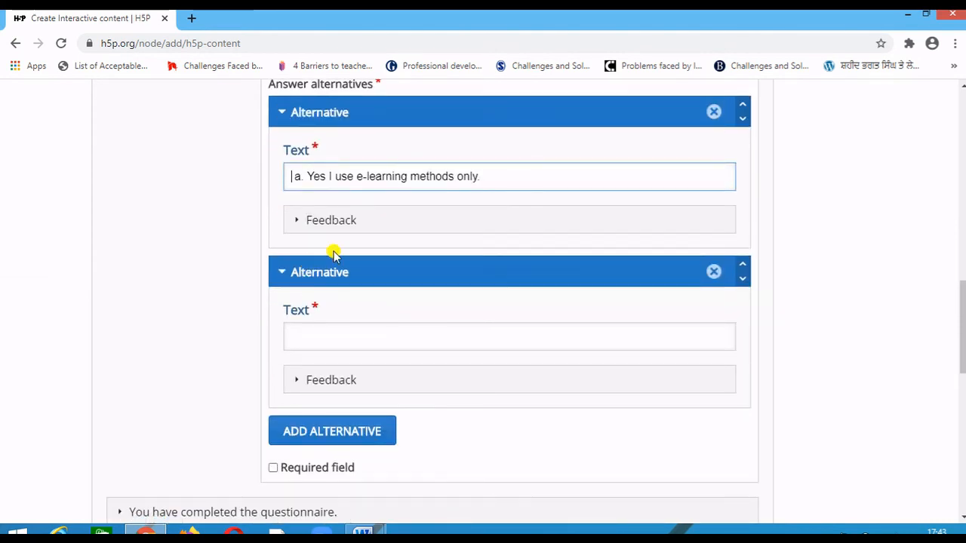
{"action": "left_click", "coordinate": [316, 341]}
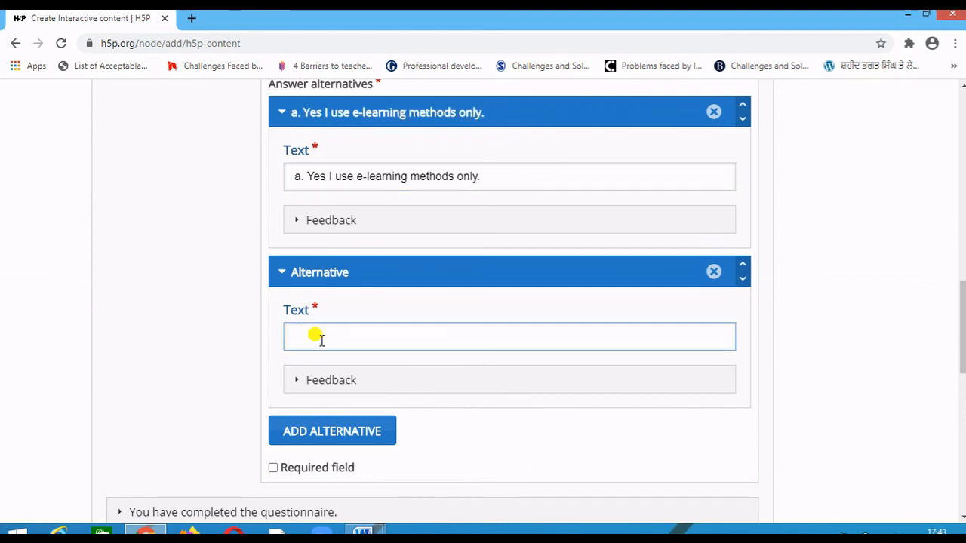
{"action": "right_click", "coordinate": [320, 338]}
{"action": "left_click", "coordinate": [295, 340]}
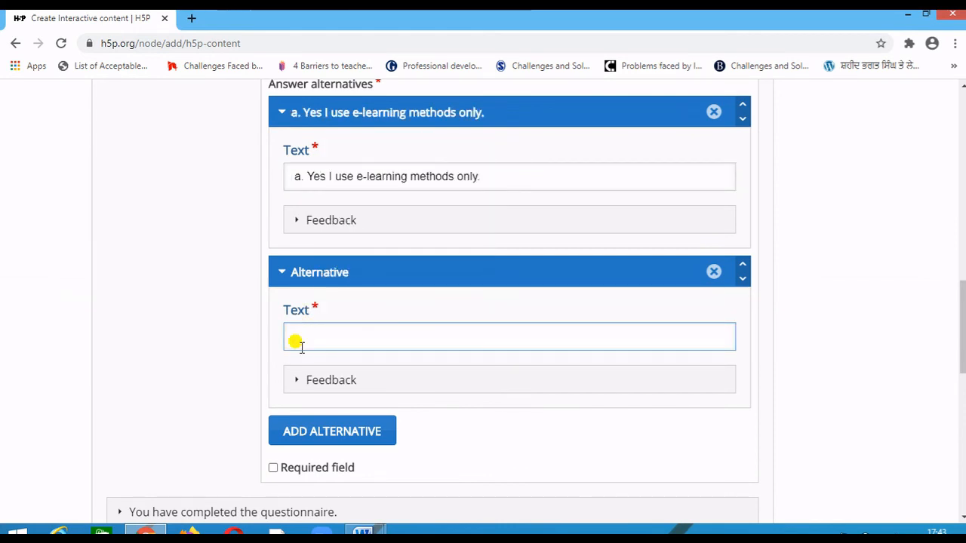
{"action": "key", "text": "ctrl+v"}
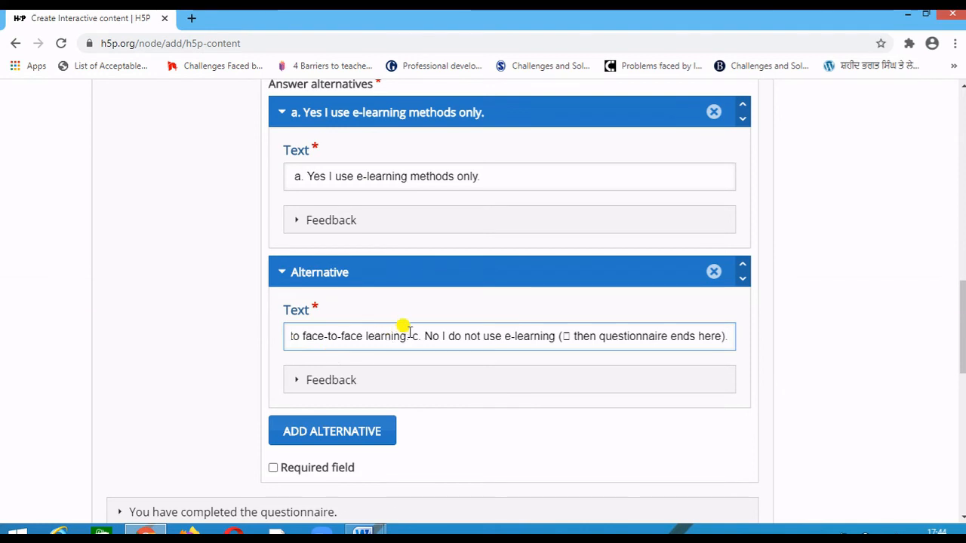
{"action": "left_click_drag", "start_coordinate": [411, 336], "coordinate": [778, 337]}
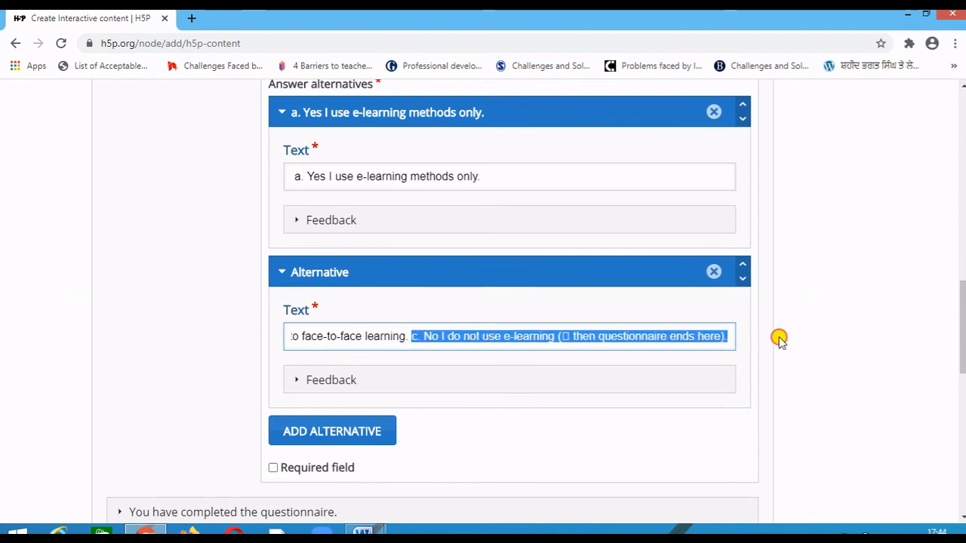
{"action": "key", "text": "ctrl+x"}
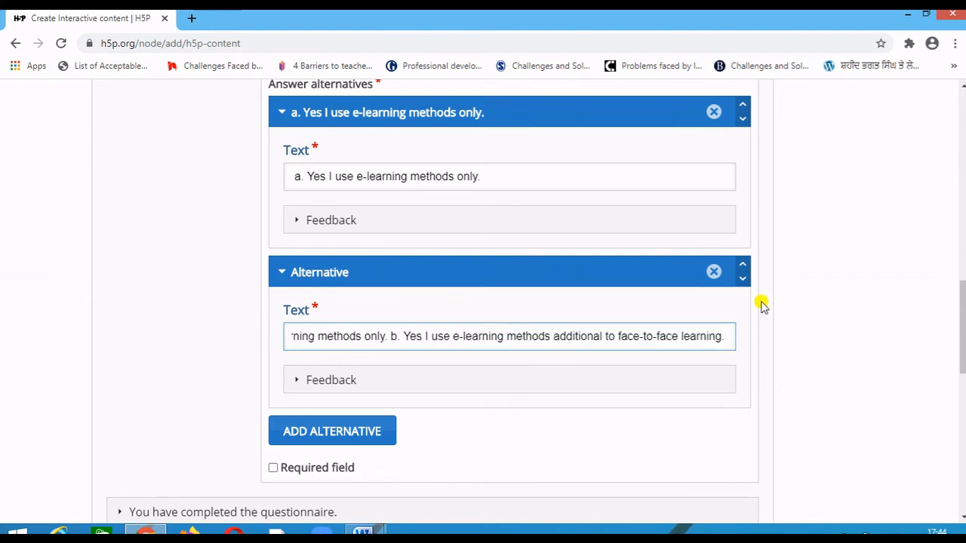
{"action": "left_click_drag", "start_coordinate": [383, 332], "coordinate": [254, 339]}
{"action": "key", "text": "BackSpace"}
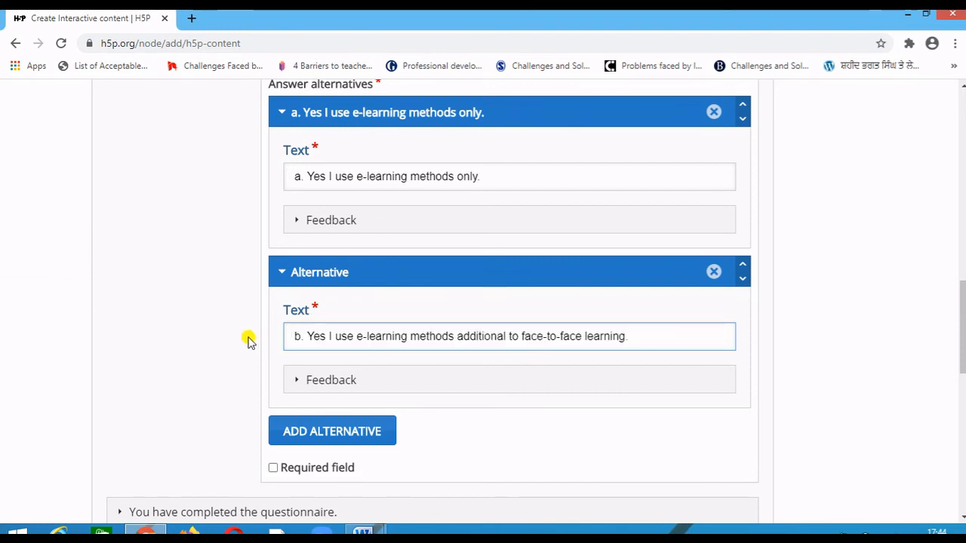
Add a third answer alternative, paste the copied text into it and trim it to "c. No I do not use e-learning"
{"action": "left_click", "coordinate": [345, 429]}
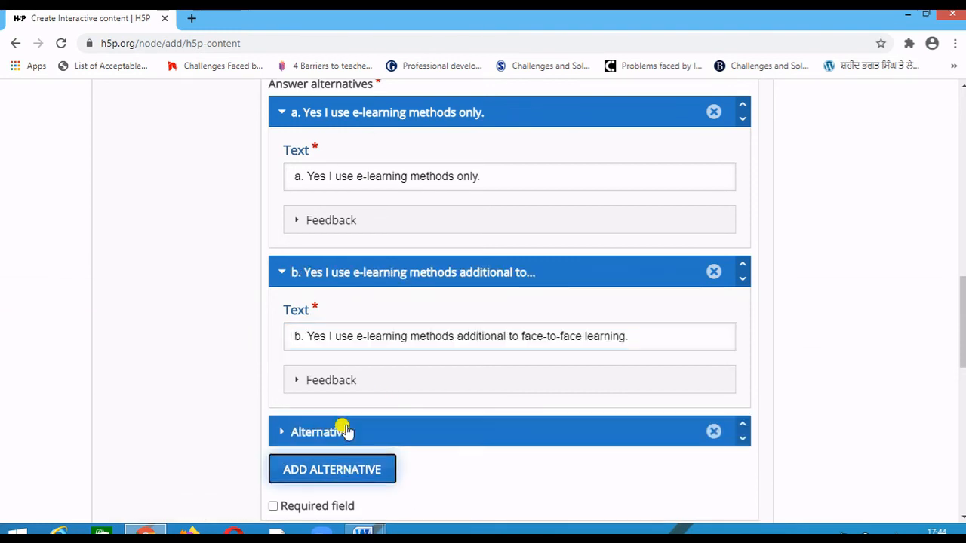
{"action": "scroll", "coordinate": [346, 430], "scroll_direction": "down", "scroll_amount": 1}
{"action": "scroll", "coordinate": [344, 430], "scroll_direction": "down", "scroll_amount": 2}
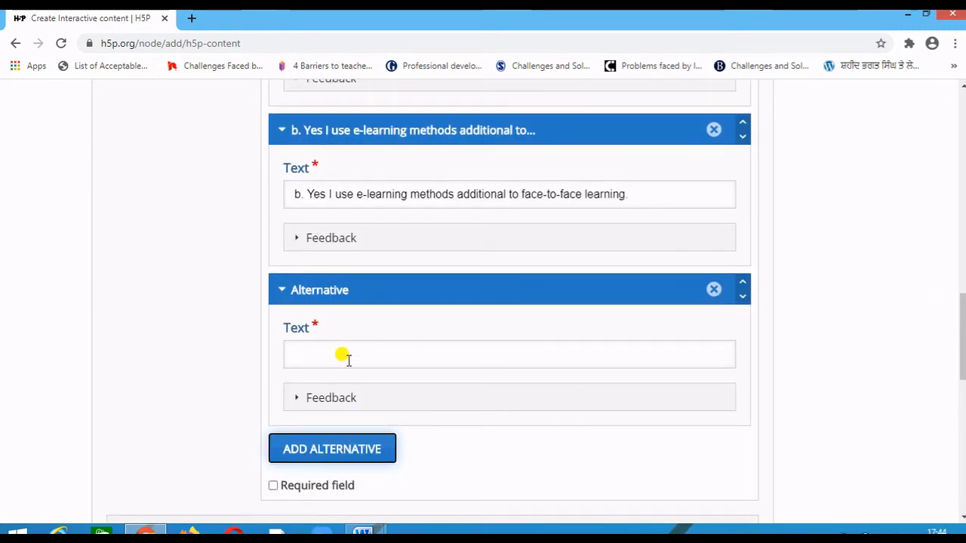
{"action": "left_click", "coordinate": [345, 356]}
{"action": "right_click", "coordinate": [347, 363]}
{"action": "left_click", "coordinate": [313, 356]}
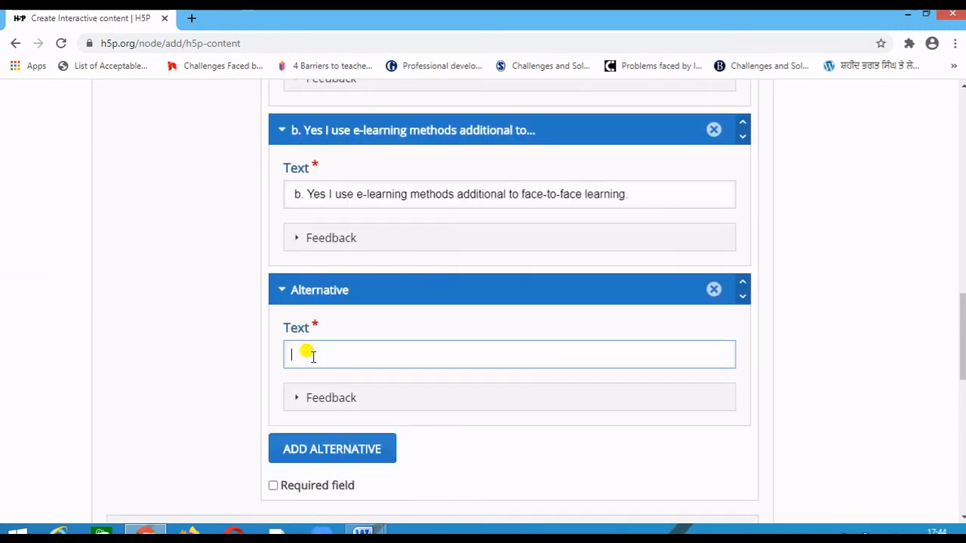
{"action": "key", "text": "ctrl+v"}
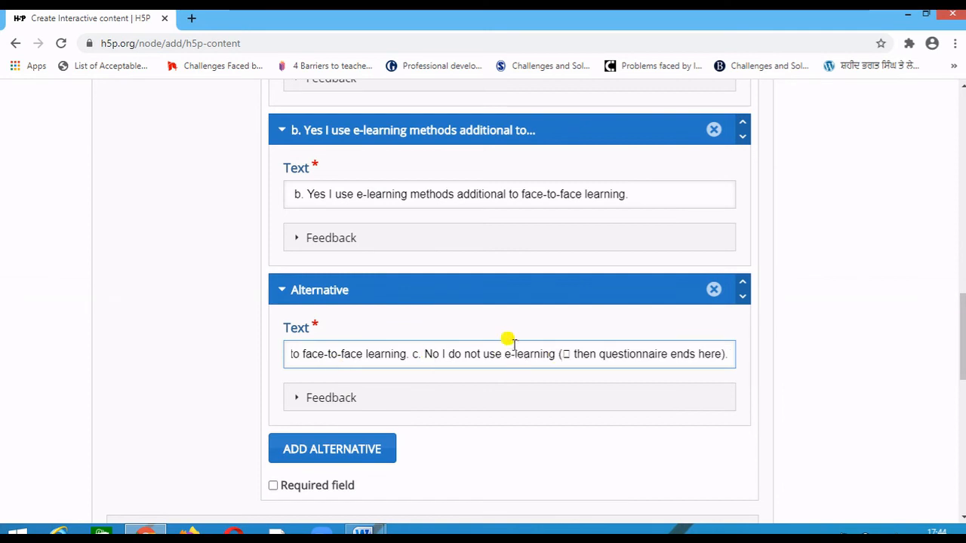
{"action": "left_click_drag", "start_coordinate": [408, 352], "coordinate": [248, 360]}
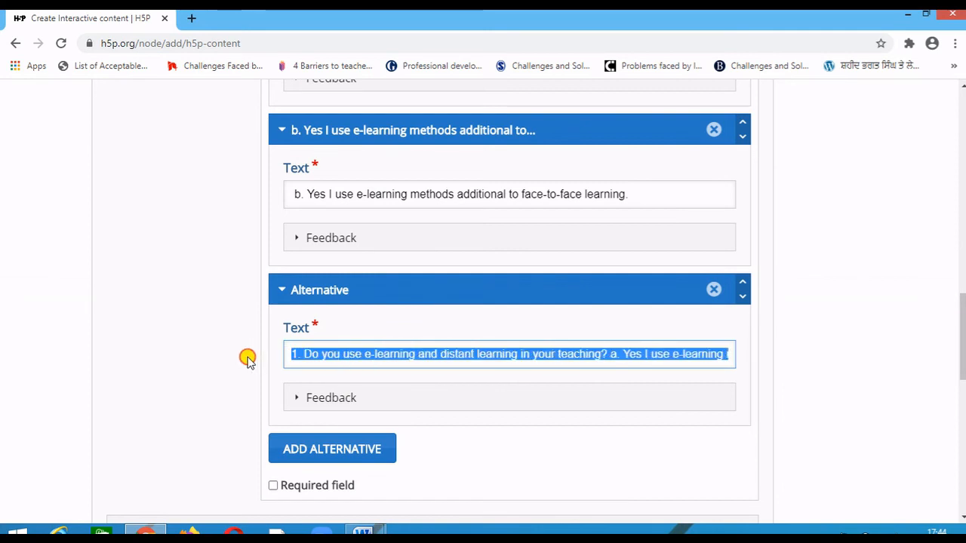
{"action": "key", "text": "BackSpace"}
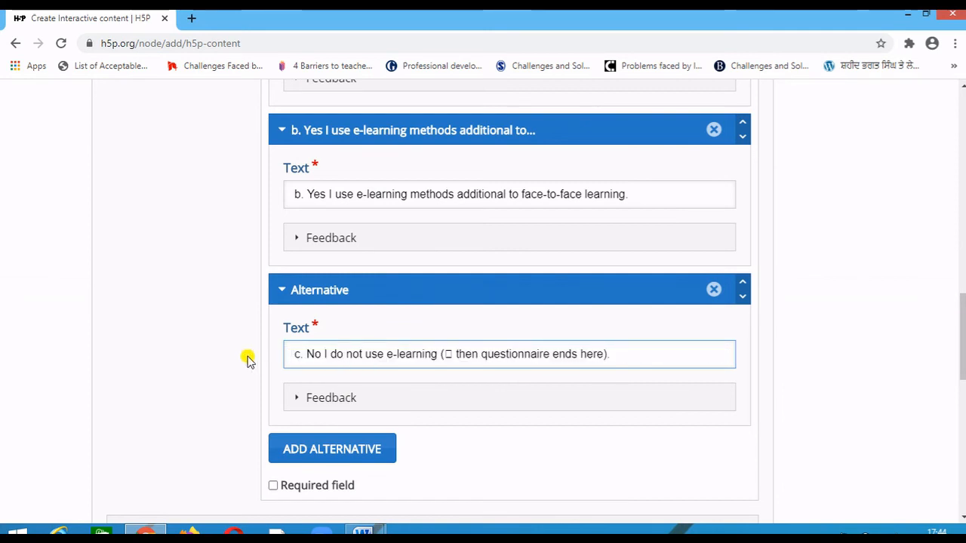
{"action": "left_click_drag", "start_coordinate": [440, 355], "coordinate": [599, 362]}
{"action": "key", "text": "BackSpace"}
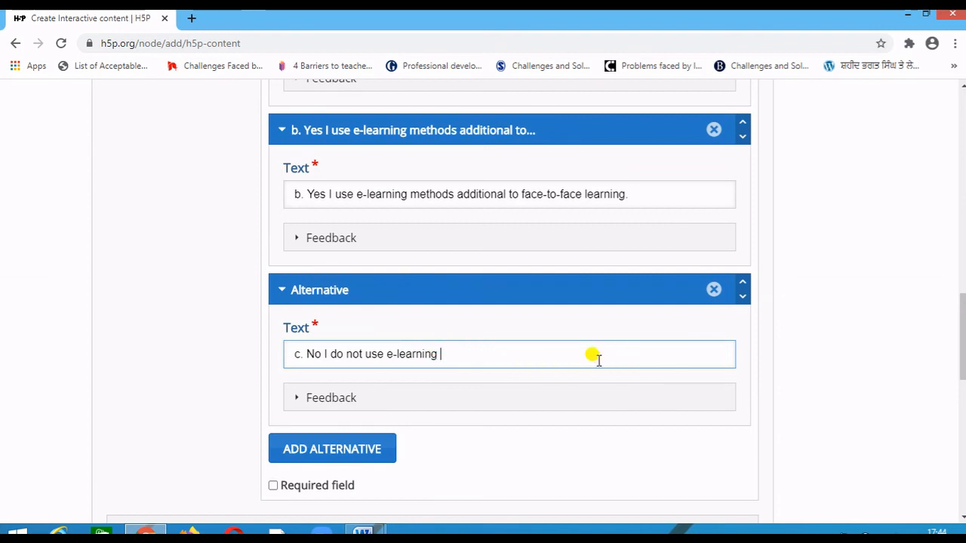
Expand and examine the questionnaire's completion screen settings and the required-answer message and submit screen texts
{"action": "scroll", "coordinate": [302, 431], "scroll_direction": "down", "scroll_amount": 1}
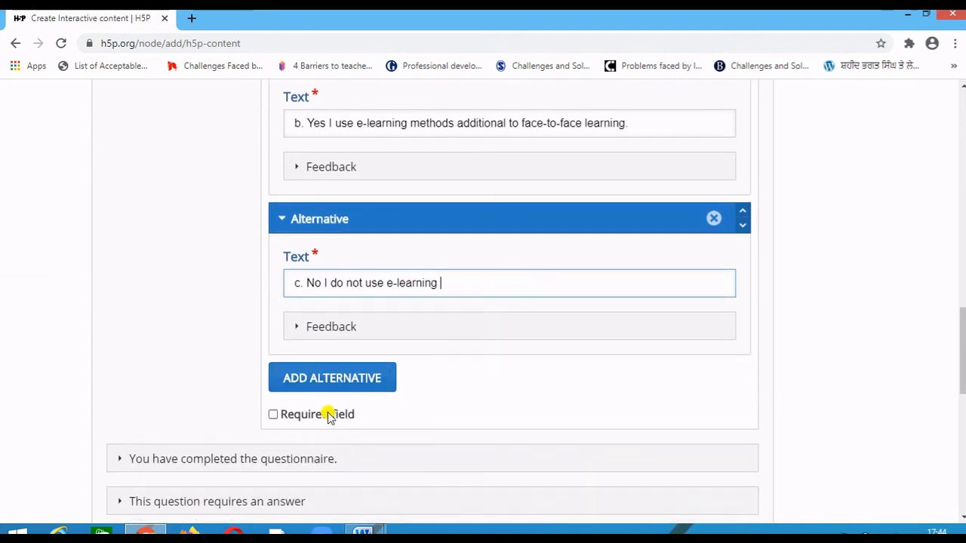
{"action": "scroll", "coordinate": [313, 393], "scroll_direction": "down", "scroll_amount": 2}
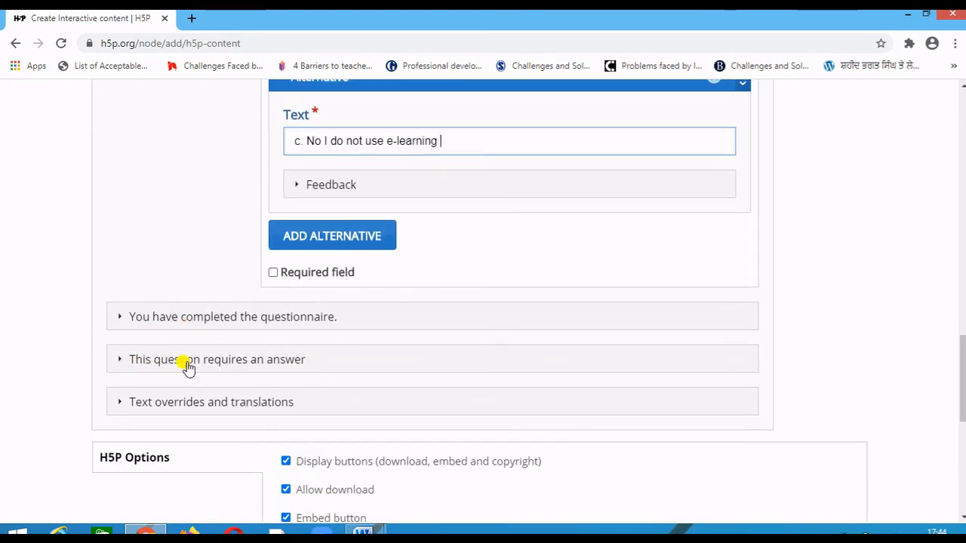
{"action": "left_click", "coordinate": [236, 365]}
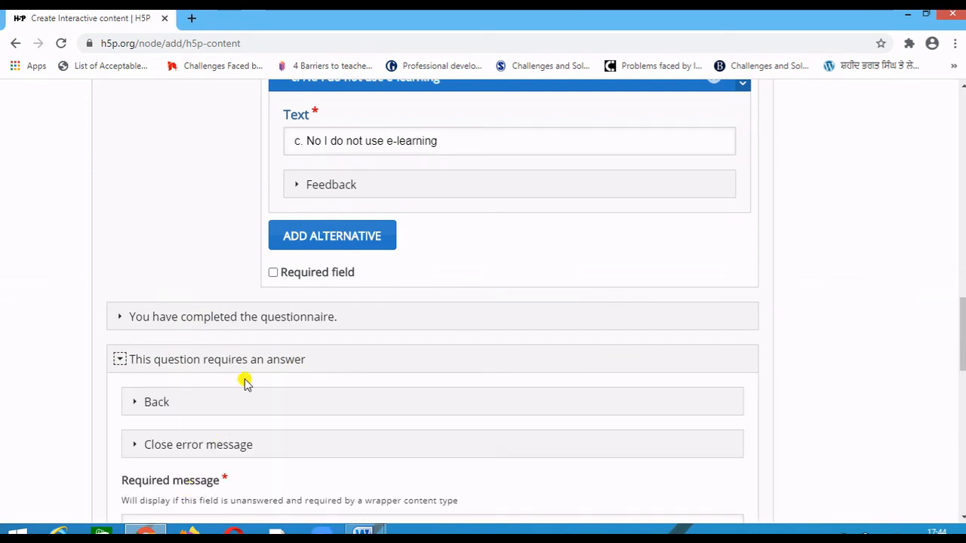
{"action": "left_click", "coordinate": [227, 320]}
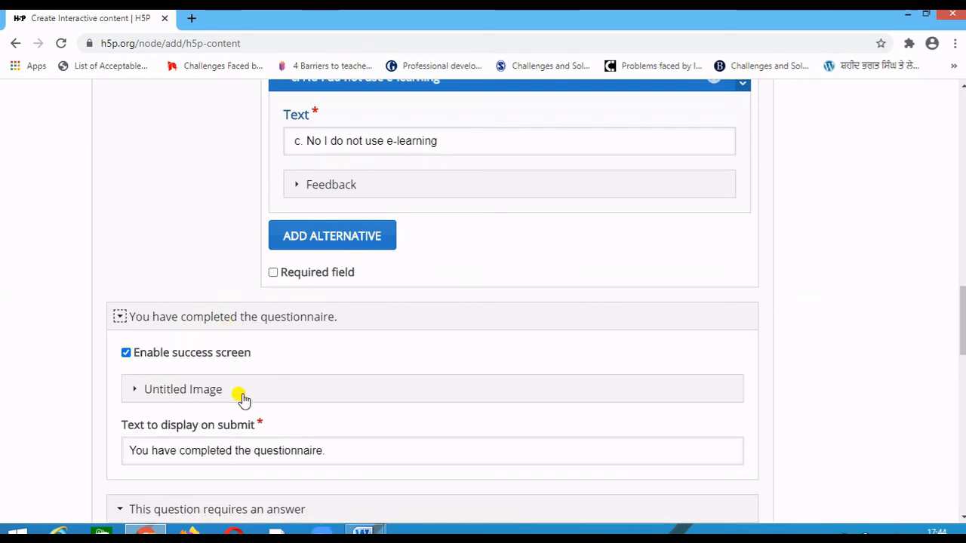
{"action": "scroll", "coordinate": [195, 408], "scroll_direction": "down", "scroll_amount": 2}
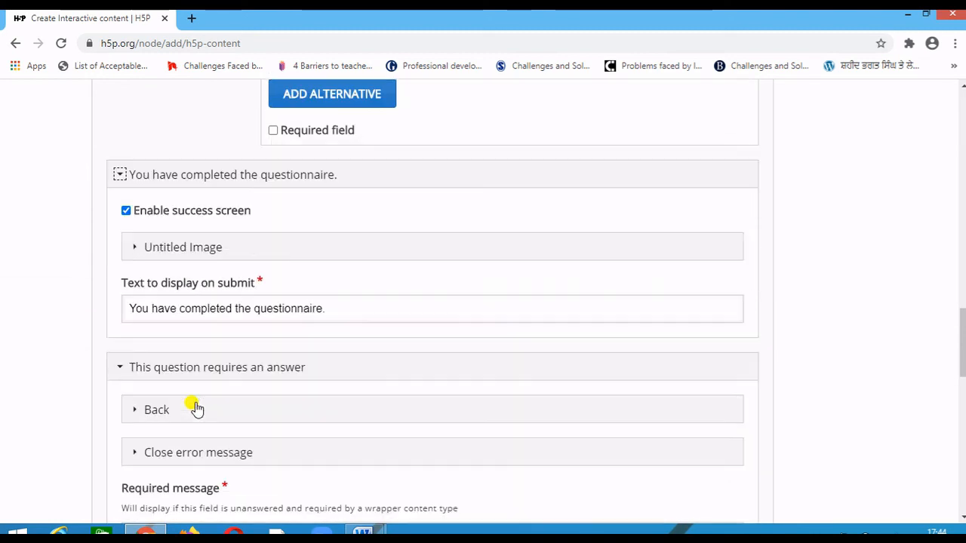
{"action": "scroll", "coordinate": [196, 409], "scroll_direction": "down", "scroll_amount": 2}
{"action": "scroll", "coordinate": [181, 401], "scroll_direction": "down", "scroll_amount": 1}
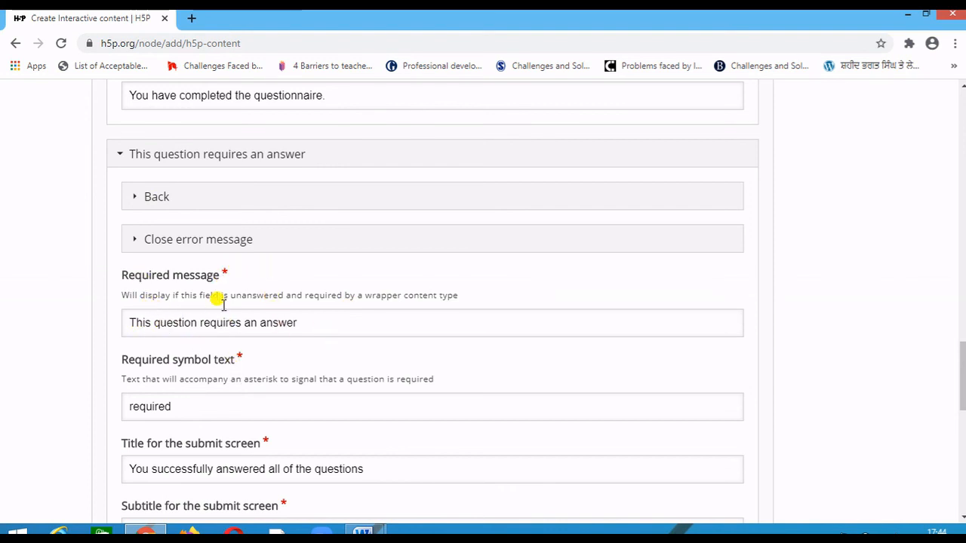
{"action": "scroll", "coordinate": [243, 401], "scroll_direction": "down", "scroll_amount": 2}
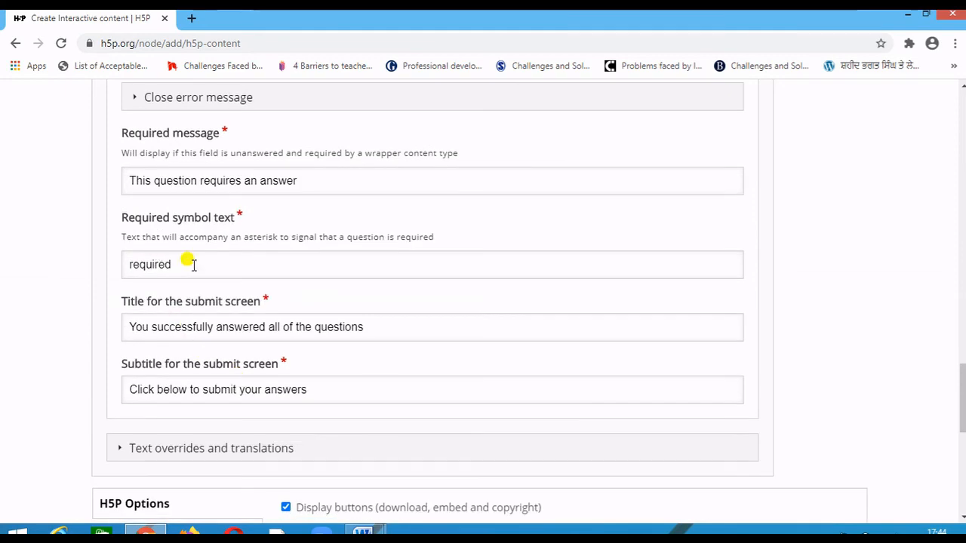
{"action": "scroll", "coordinate": [204, 370], "scroll_direction": "down", "scroll_amount": 2}
{"action": "scroll", "coordinate": [204, 371], "scroll_direction": "down", "scroll_amount": 1}
Add a second questionnaire element and choose Open Ended Question as its library
{"action": "scroll", "coordinate": [224, 382], "scroll_direction": "up", "scroll_amount": 10}
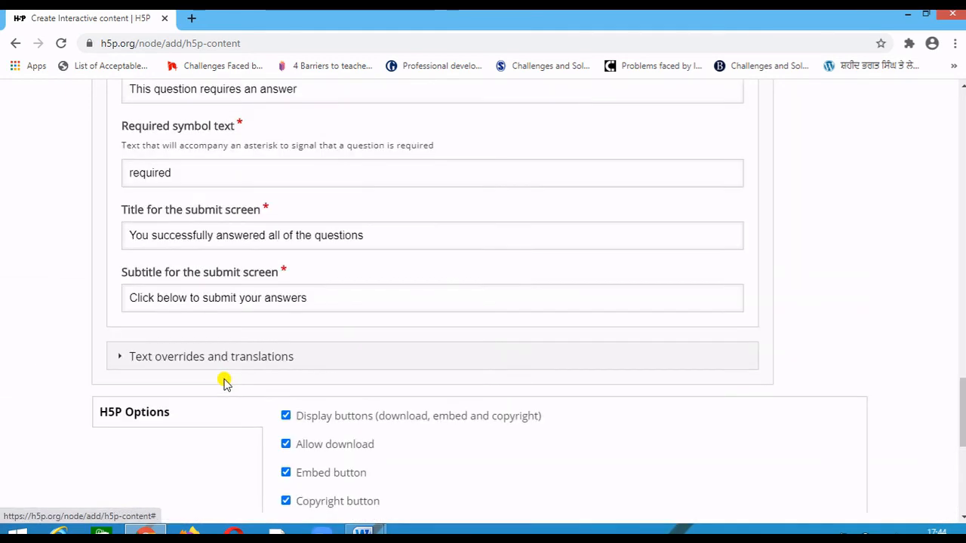
{"action": "scroll", "coordinate": [232, 365], "scroll_direction": "up", "scroll_amount": 5}
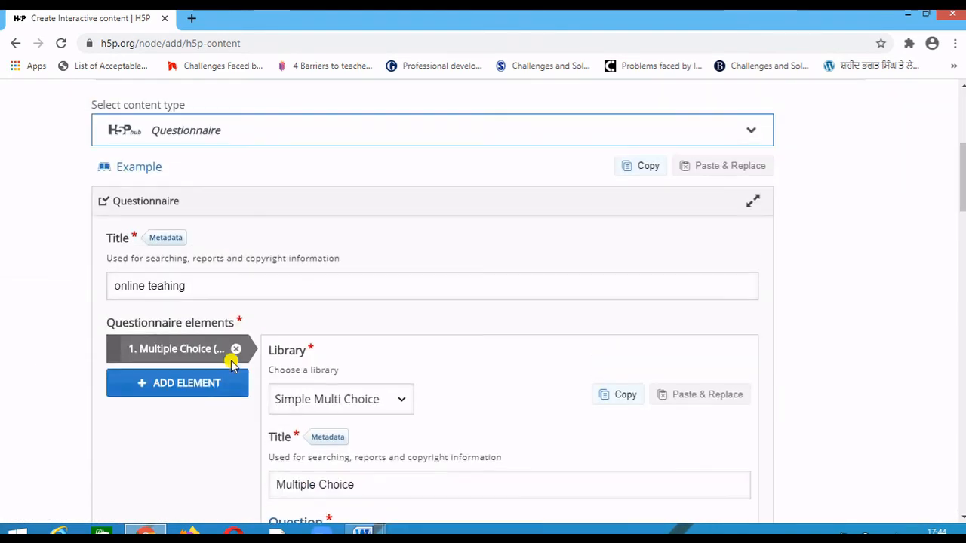
{"action": "left_click", "coordinate": [183, 391]}
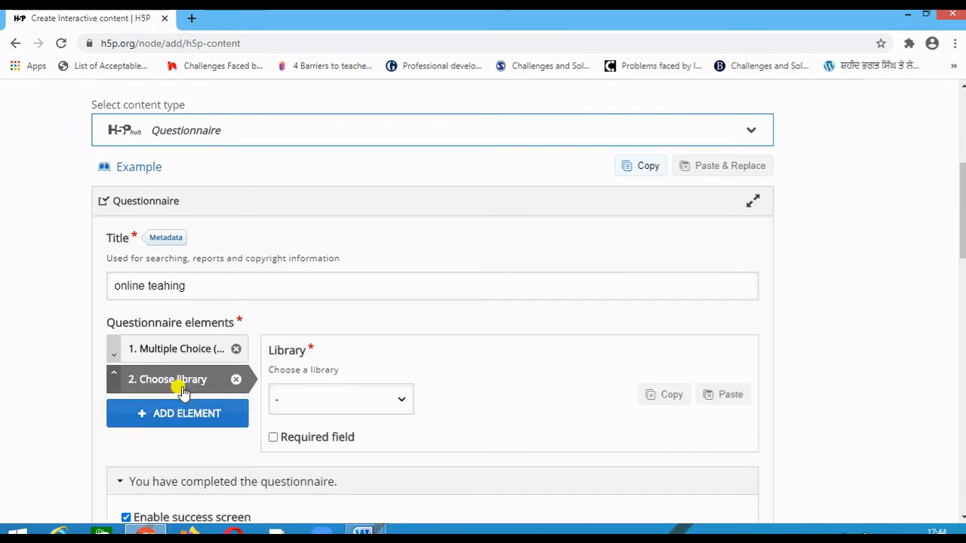
{"action": "left_click", "coordinate": [307, 398]}
{"action": "left_click", "coordinate": [332, 441]}
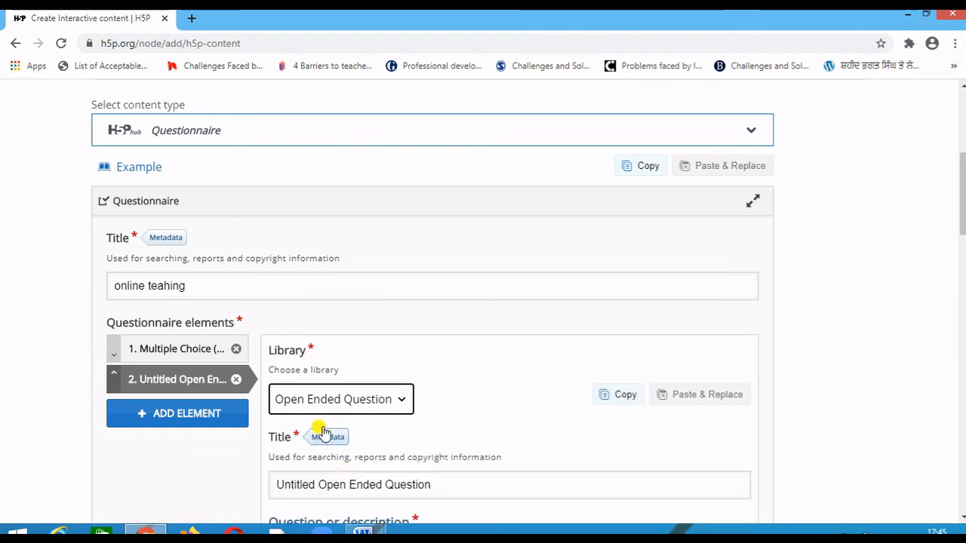
Shorten the second element's title to "Open Ended Question" by removing the word "Untitled"
{"action": "scroll", "coordinate": [323, 429], "scroll_direction": "down", "scroll_amount": 3}
{"action": "left_click", "coordinate": [315, 270]}
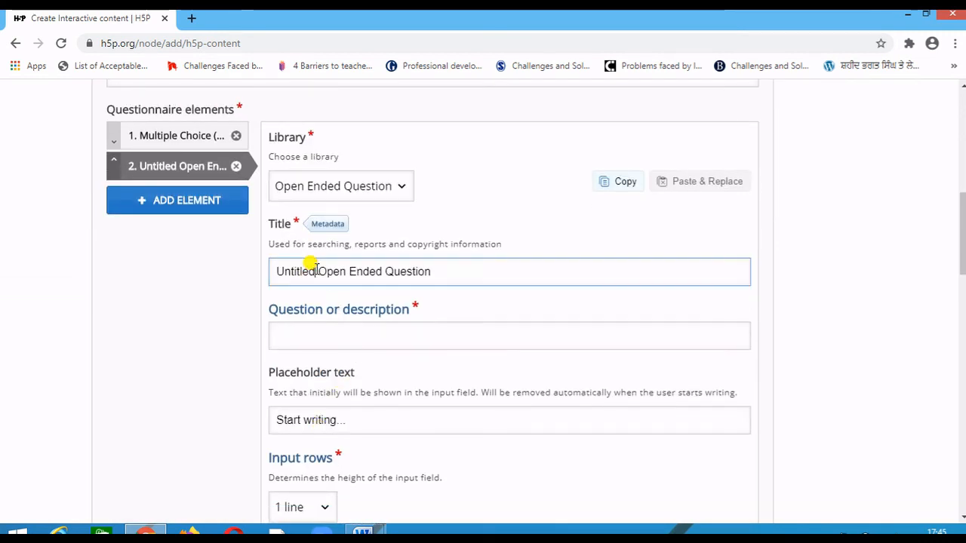
{"action": "key", "text": "BackSpace"}
{"action": "key", "text": "BackSpace"}
{"action": "key", "text": "BackSpace"}
{"action": "key", "text": "BackSpace"}
{"action": "key", "text": "BackSpace"}
{"action": "key", "text": "BackSpace"}
{"action": "key", "text": "BackSpace"}
{"action": "key", "text": "BackSpace"}
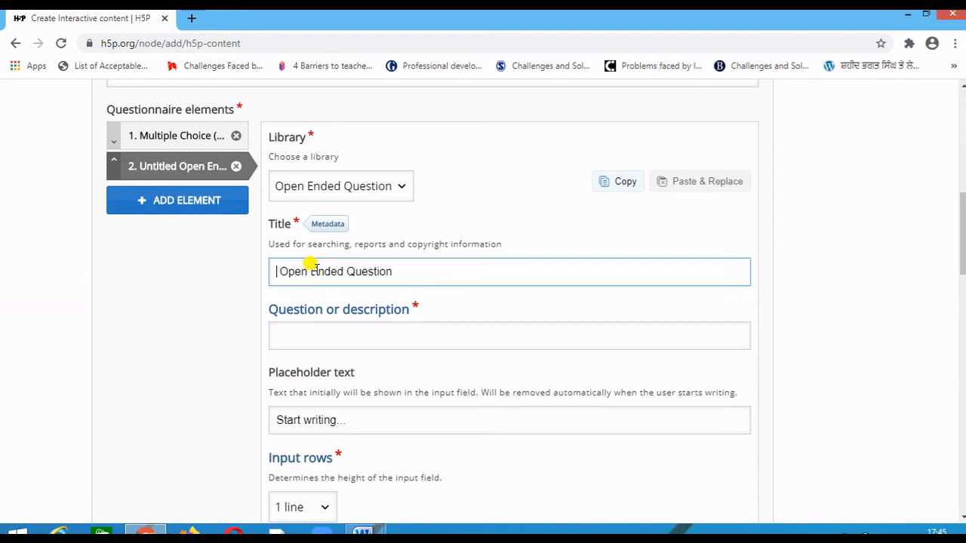
Enter "what is online teaching?" as the question or description of the open ended element
{"action": "left_click", "coordinate": [369, 335]}
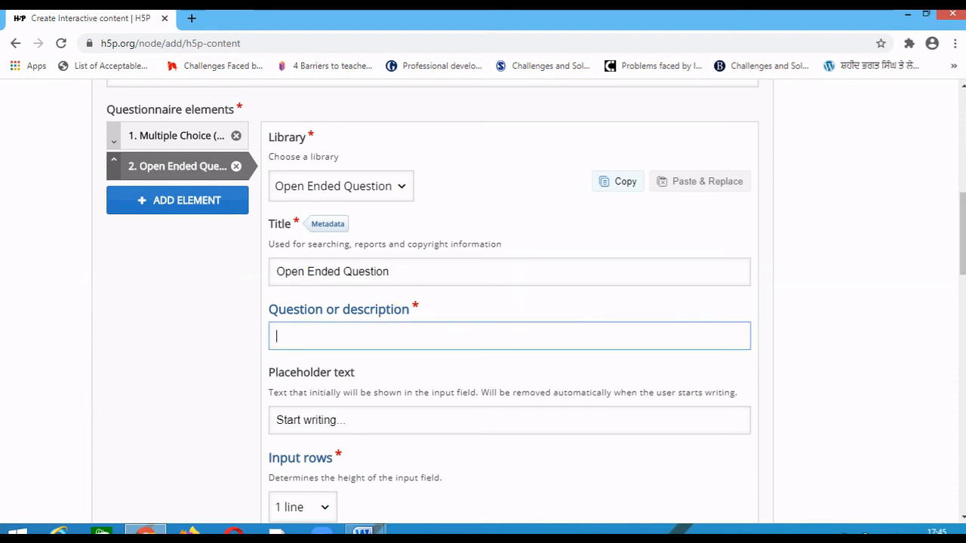
{"action": "type", "text": "wh"}
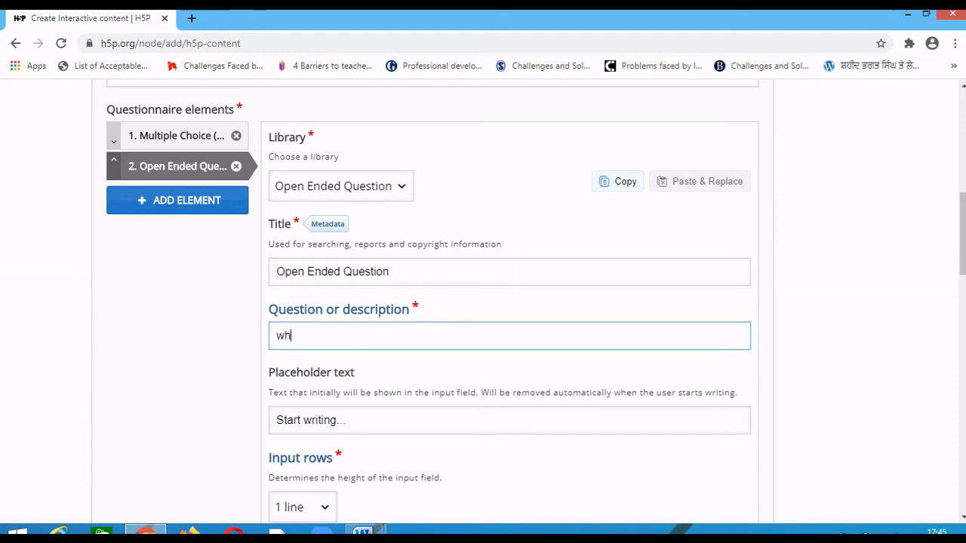
{"action": "type", "text": "at is online"}
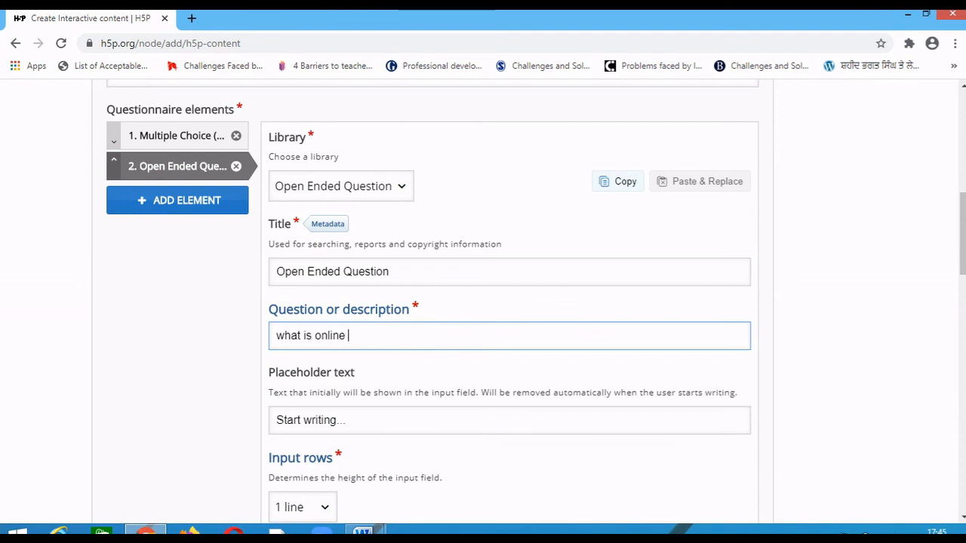
{"action": "type", "text": " teaching?"}
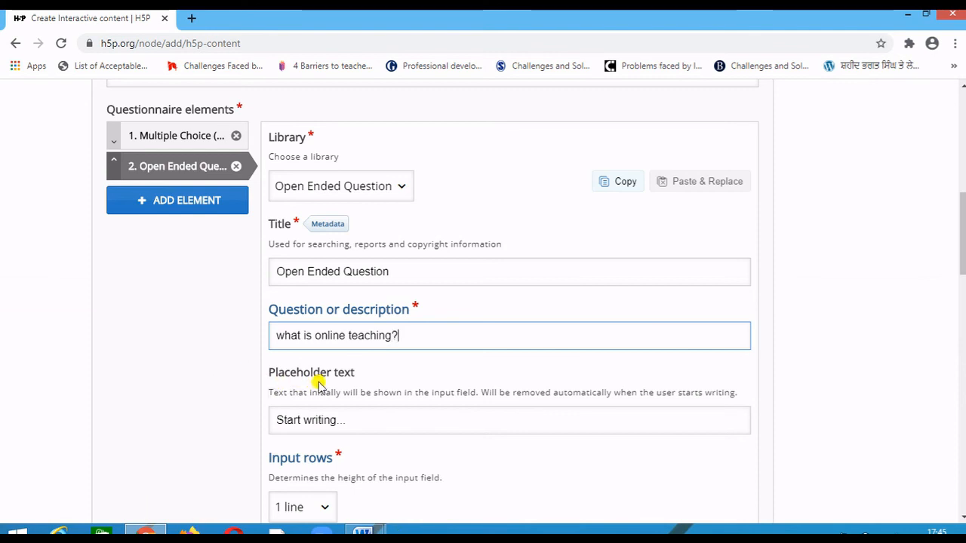
Set the open ended question's input rows to 3 lines and make it a required field
{"action": "scroll", "coordinate": [367, 398], "scroll_direction": "down", "scroll_amount": 2}
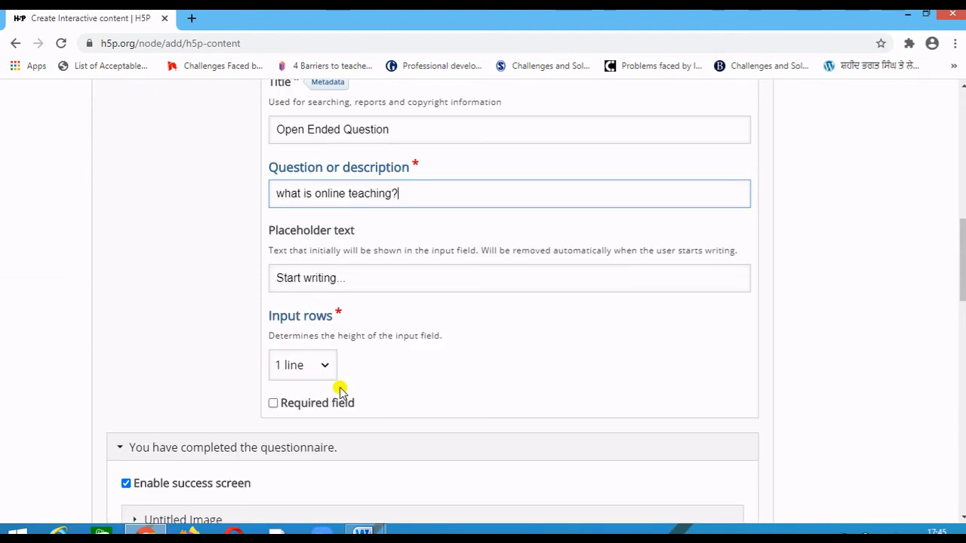
{"action": "left_click", "coordinate": [326, 369]}
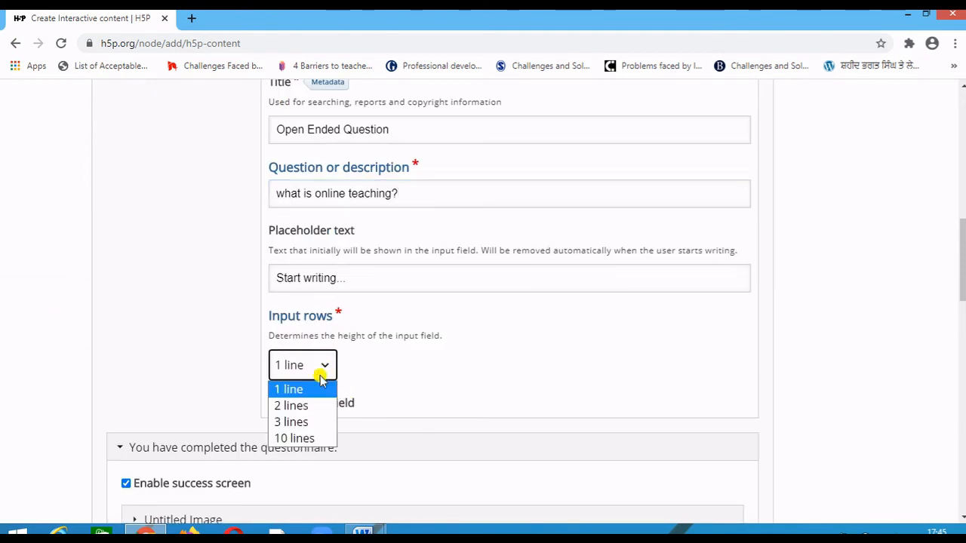
{"action": "left_click", "coordinate": [304, 422]}
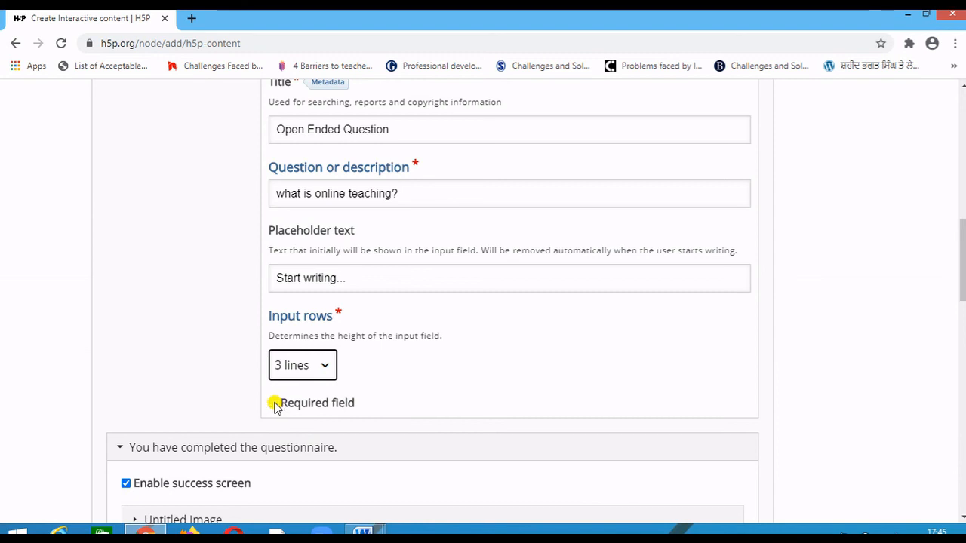
{"action": "left_click", "coordinate": [274, 405]}
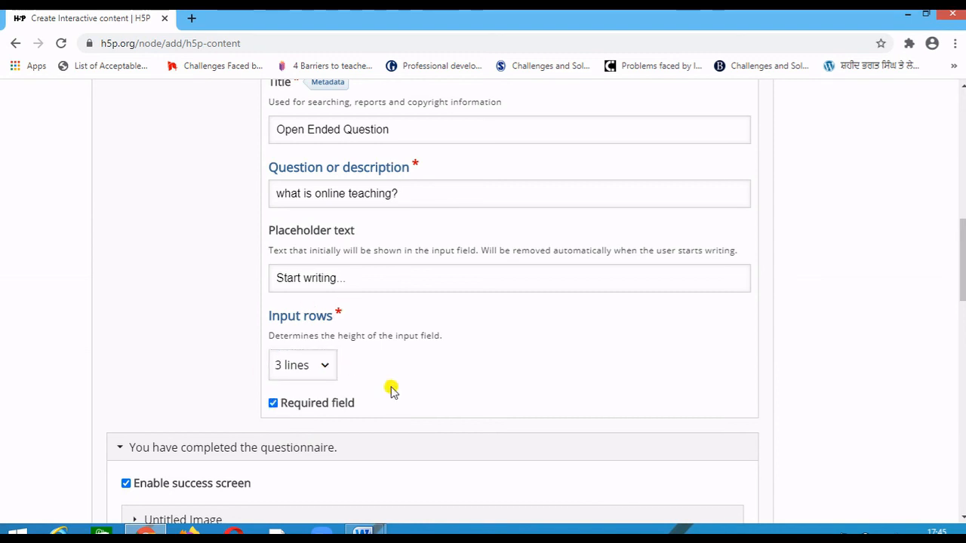
Add a third questionnaire element and choose Simple Multi Choice as its library
{"action": "scroll", "coordinate": [312, 422], "scroll_direction": "down", "scroll_amount": 5}
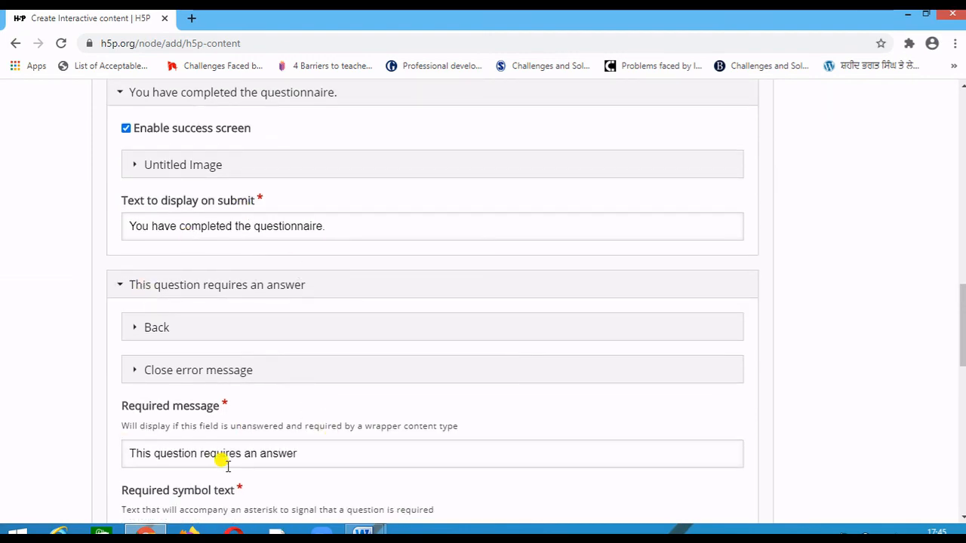
{"action": "scroll", "coordinate": [226, 456], "scroll_direction": "down", "scroll_amount": 5}
{"action": "scroll", "coordinate": [244, 463], "scroll_direction": "up", "scroll_amount": 20}
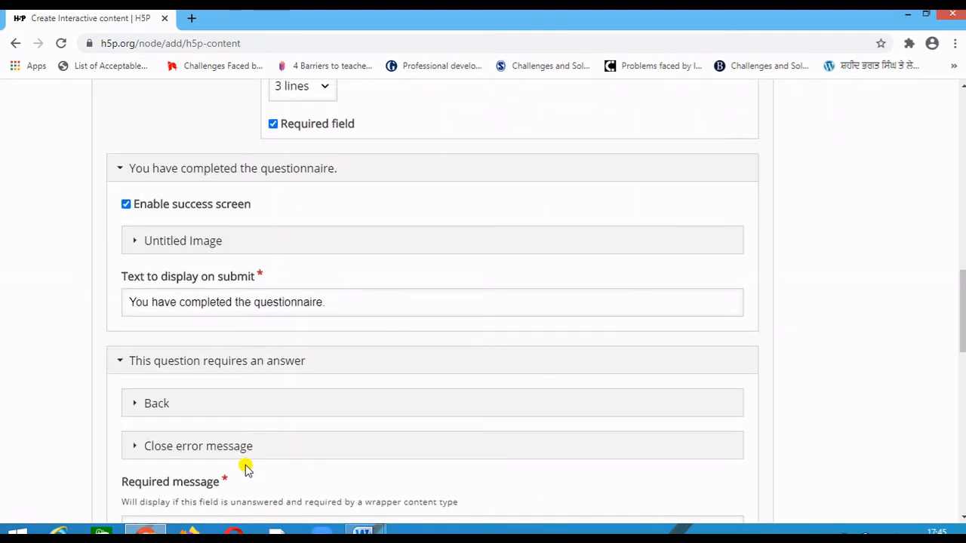
{"action": "scroll", "coordinate": [174, 423], "scroll_direction": "down", "scroll_amount": 3}
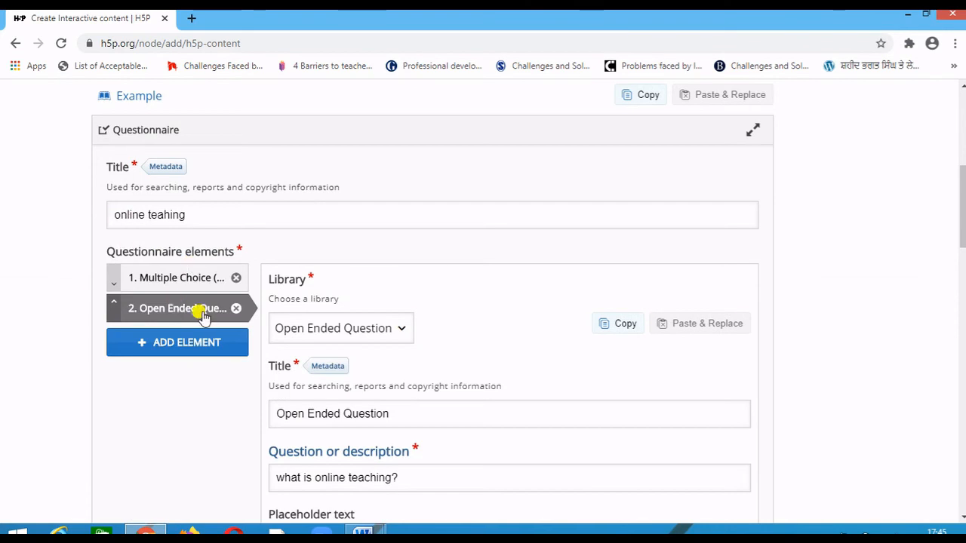
{"action": "left_click", "coordinate": [179, 342]}
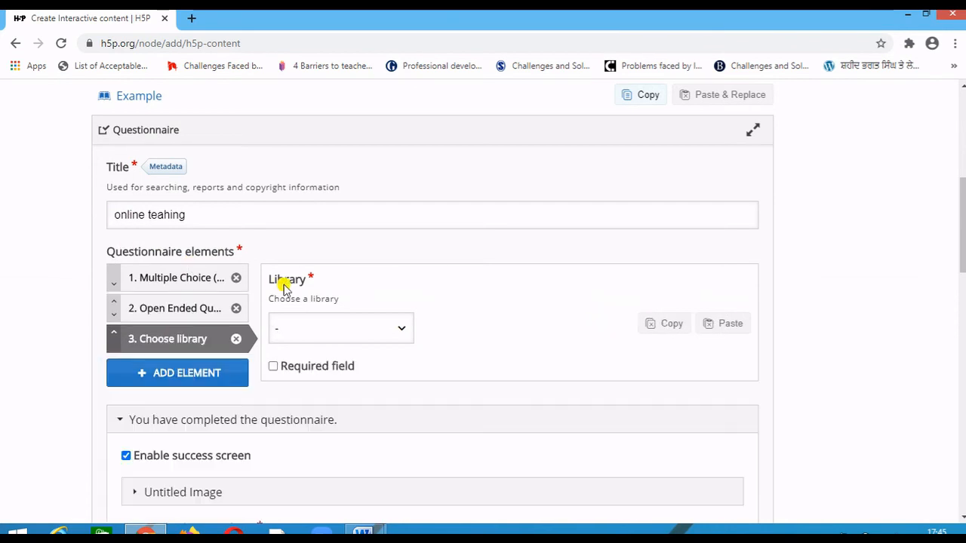
{"action": "left_click", "coordinate": [351, 329]}
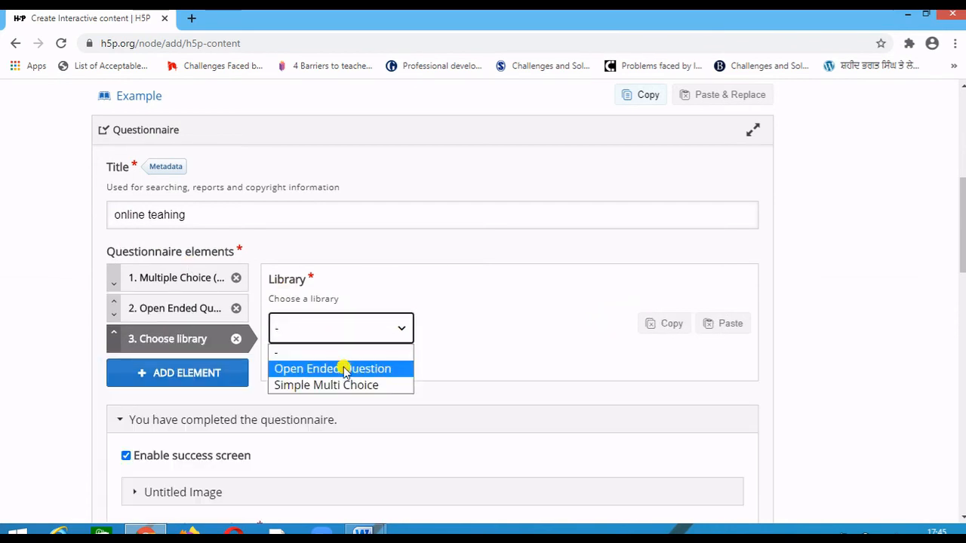
{"action": "left_click", "coordinate": [337, 384]}
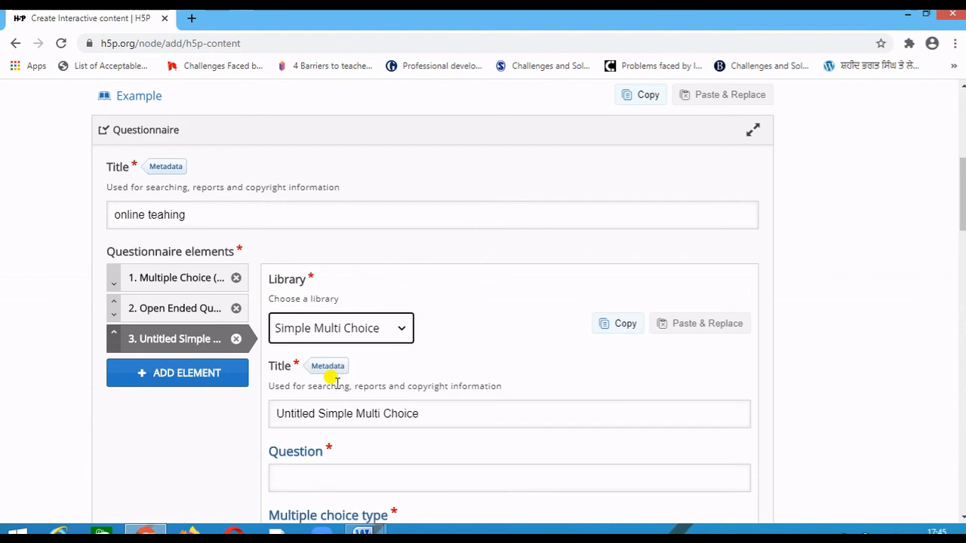
Shorten the third element's title to "Simple Multi Choice" by removing the word "Untitled"
{"action": "scroll", "coordinate": [335, 384], "scroll_direction": "down", "scroll_amount": 1}
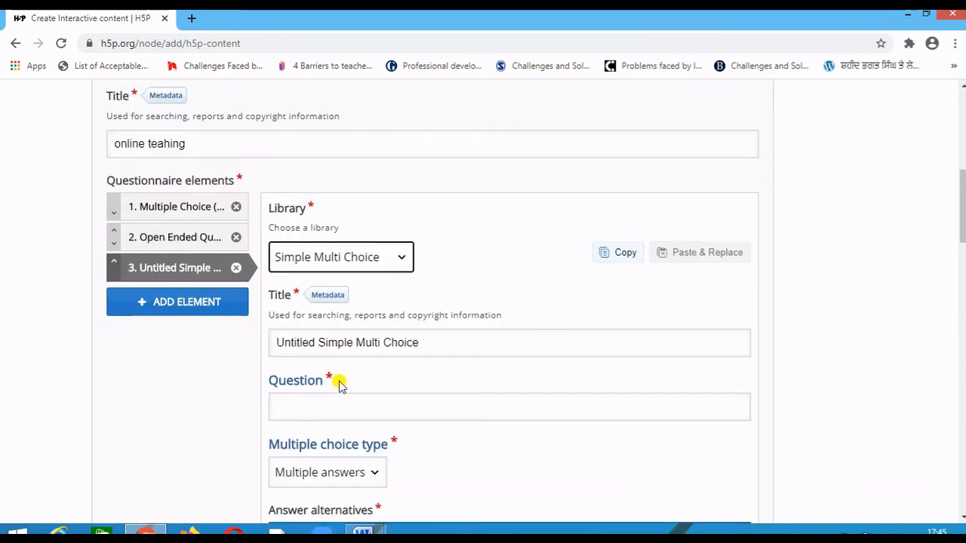
{"action": "left_click", "coordinate": [318, 344]}
{"action": "key", "text": "BackSpace"}
{"action": "key", "text": "BackSpace"}
{"action": "key", "text": "BackSpace"}
{"action": "key", "text": "BackSpace"}
{"action": "key", "text": "BackSpace"}
{"action": "key", "text": "BackSpace"}
{"action": "key", "text": "BackSpace"}
{"action": "key", "text": "BackSpace"}
{"action": "key", "text": "BackSpace"}
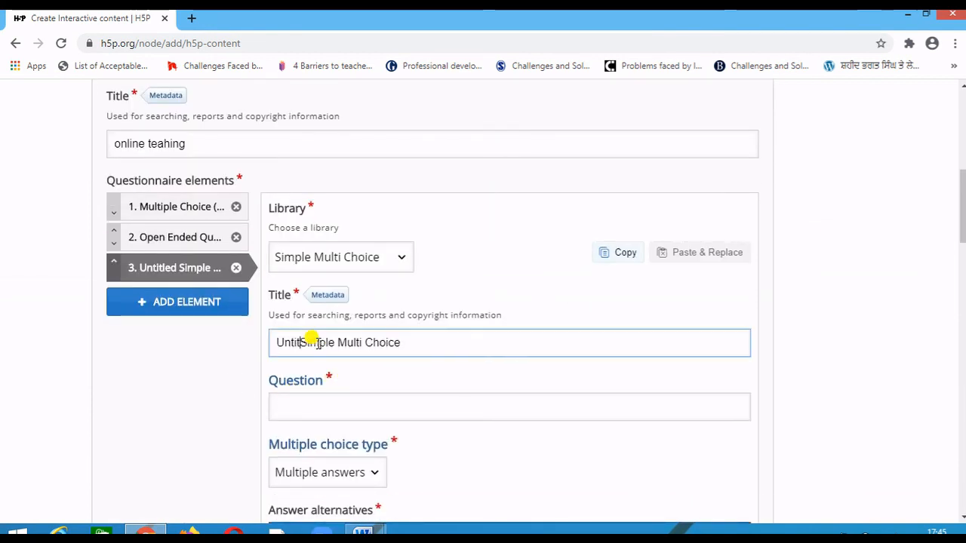
Switch to the questionnaire document in Word and copy the line "2. The type of school or level you teach mostly:"
{"action": "left_click", "coordinate": [366, 410]}
{"action": "mouse_move", "coordinate": [362, 532]}
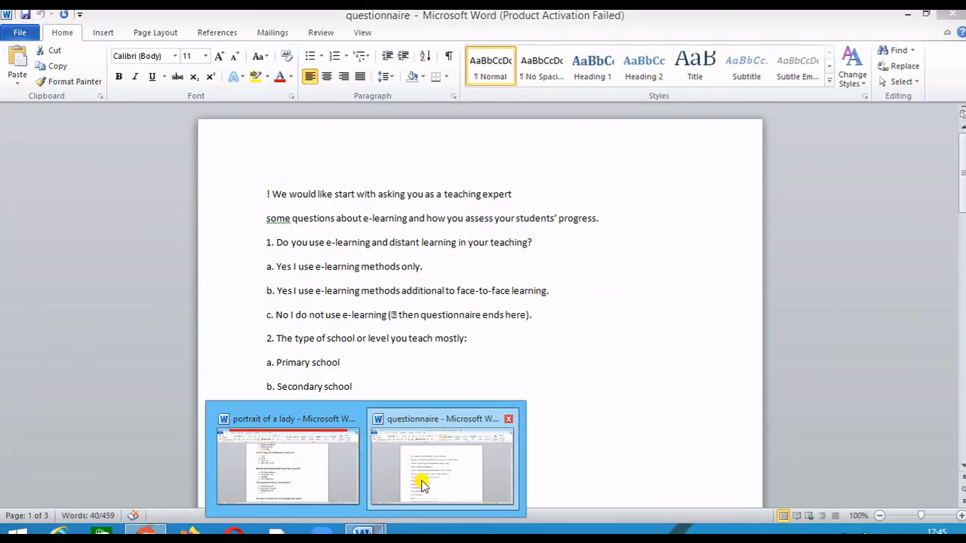
{"action": "left_click", "coordinate": [417, 429]}
{"action": "scroll", "coordinate": [418, 439], "scroll_direction": "down", "scroll_amount": 1}
{"action": "left_click", "coordinate": [425, 370]}
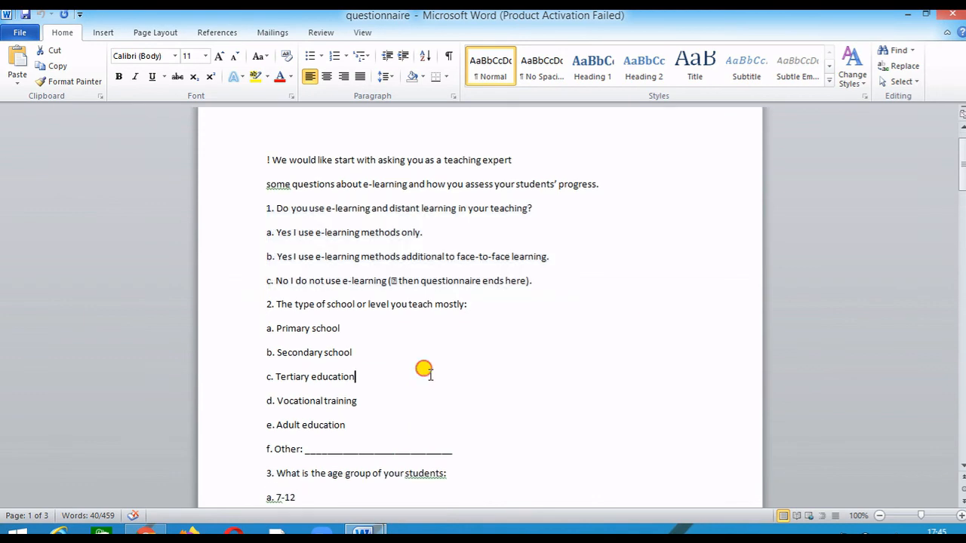
{"action": "left_click_drag", "start_coordinate": [264, 302], "coordinate": [459, 304]}
{"action": "right_click", "coordinate": [459, 304]}
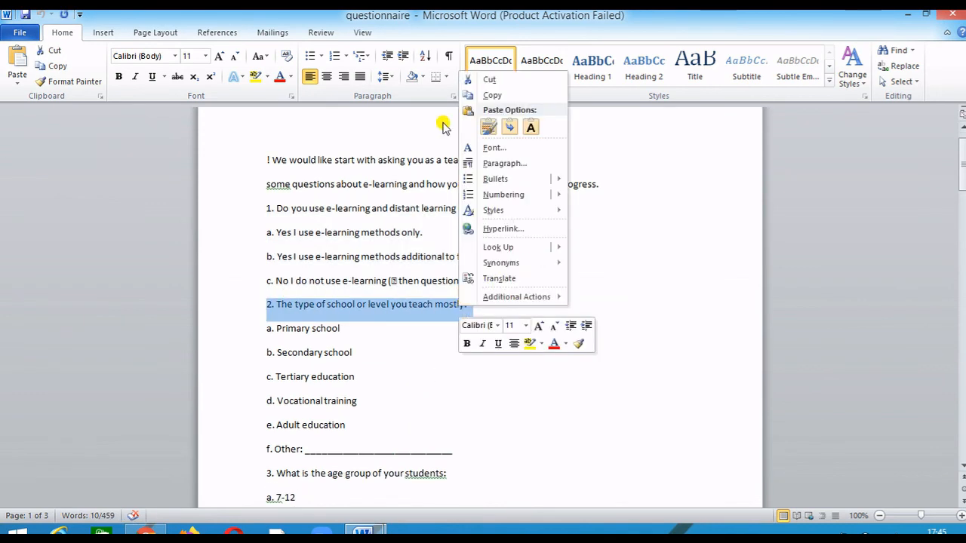
{"action": "left_click", "coordinate": [491, 95]}
Back in the H5P form in the browser, paste the copied line as the third element's question and choose Multiple answers as its type
{"action": "left_click", "coordinate": [148, 532]}
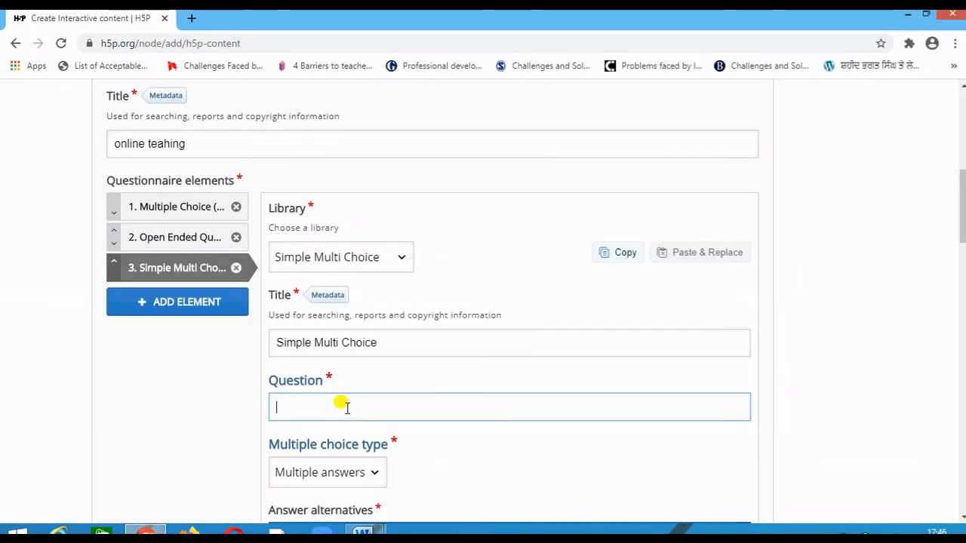
{"action": "key", "text": "ctrl+v"}
{"action": "scroll", "coordinate": [343, 405], "scroll_direction": "down", "scroll_amount": 1}
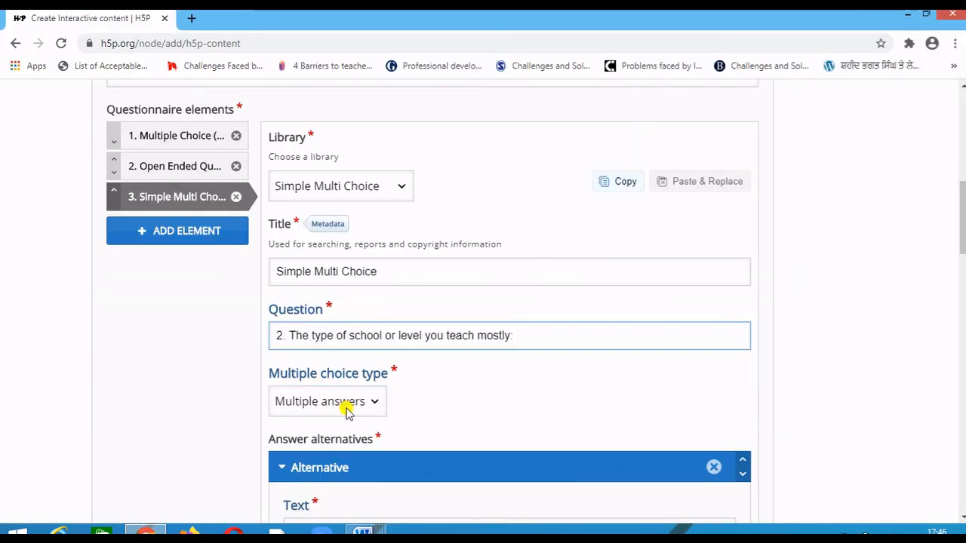
{"action": "left_click", "coordinate": [347, 407]}
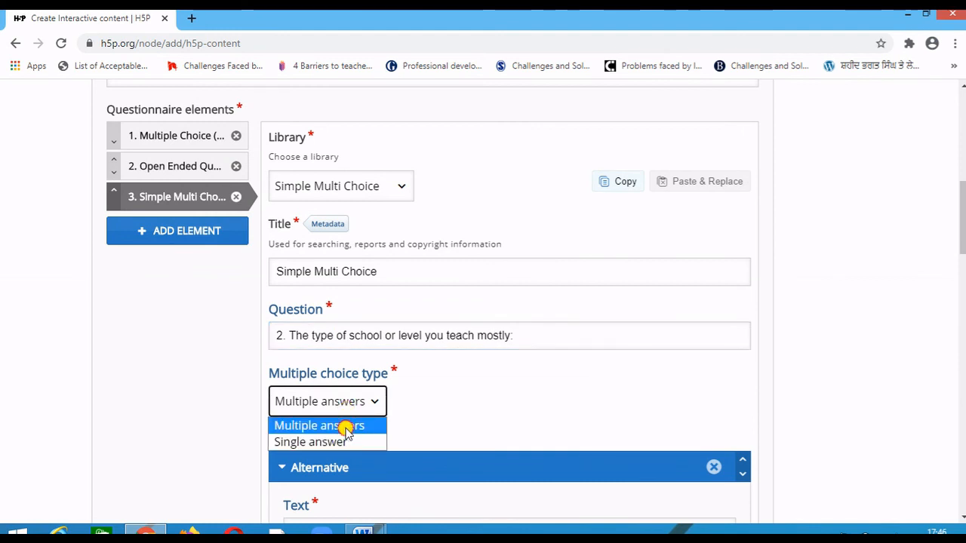
{"action": "left_click", "coordinate": [346, 429]}
In the Word questionnaire document, copy question 2's answer options from "a. Primary school" through "e. Adult education"
{"action": "scroll", "coordinate": [423, 393], "scroll_direction": "down", "scroll_amount": 2}
{"action": "left_click", "coordinate": [355, 388]}
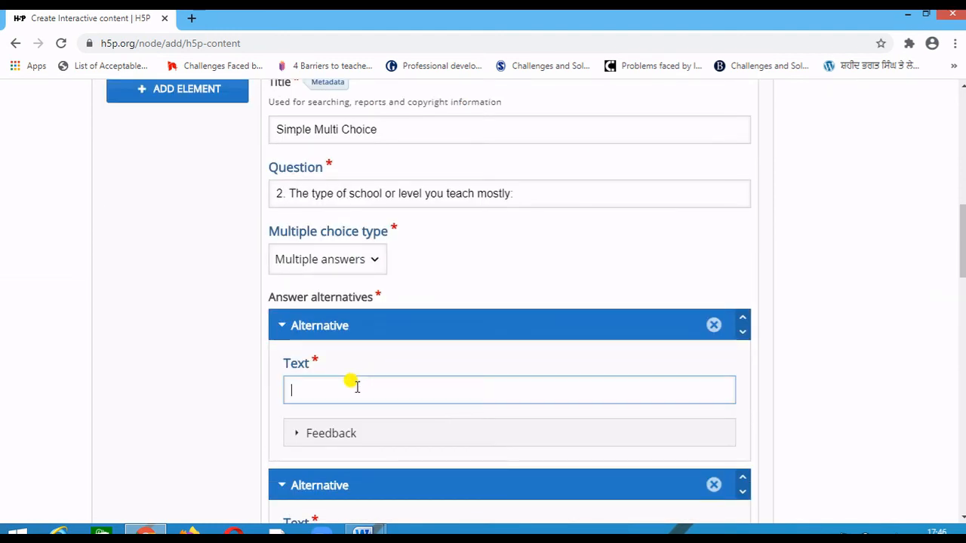
{"action": "left_click", "coordinate": [364, 532]}
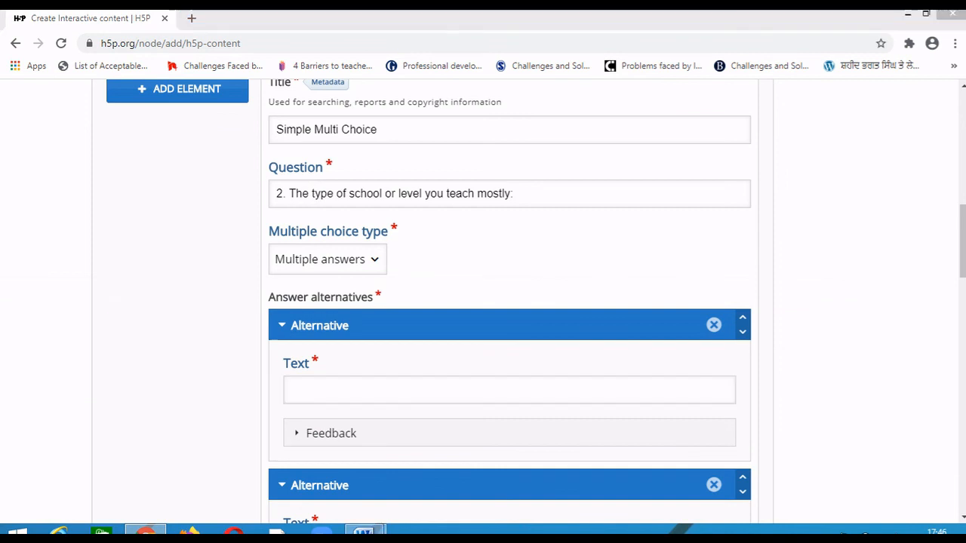
{"action": "left_click", "coordinate": [425, 490]}
{"action": "left_click", "coordinate": [387, 352]}
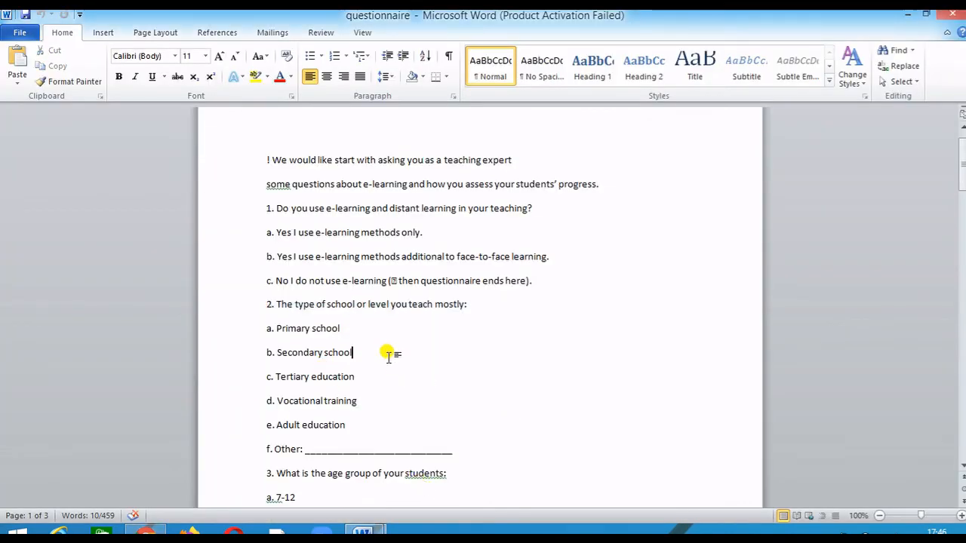
{"action": "left_click_drag", "start_coordinate": [264, 328], "coordinate": [360, 399]}
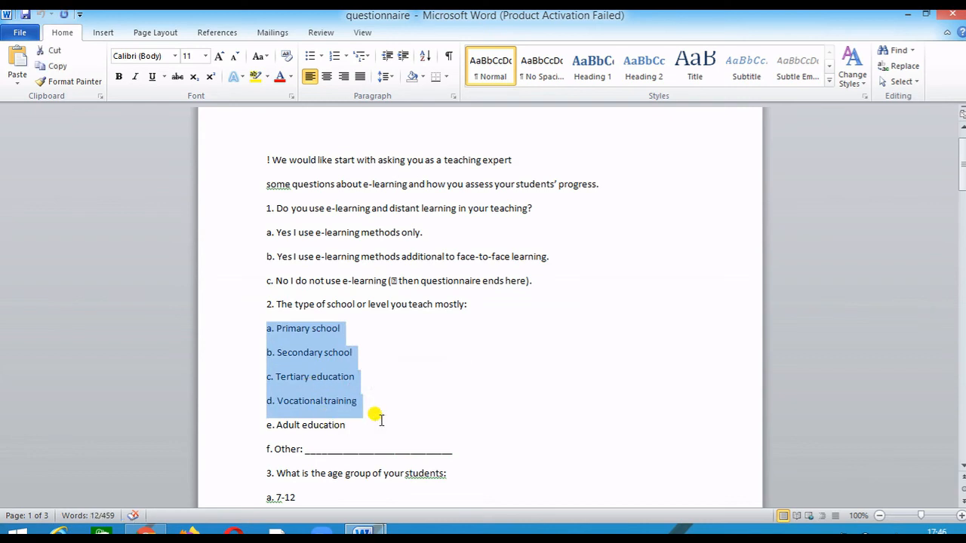
{"action": "left_click", "coordinate": [381, 421]}
{"action": "left_click_drag", "start_coordinate": [264, 328], "coordinate": [385, 428]}
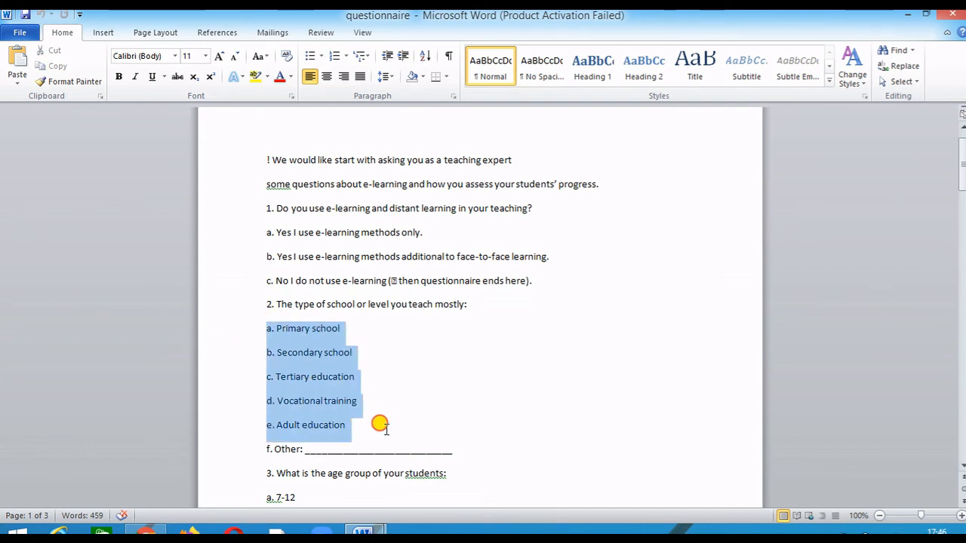
{"action": "right_click", "coordinate": [287, 401]}
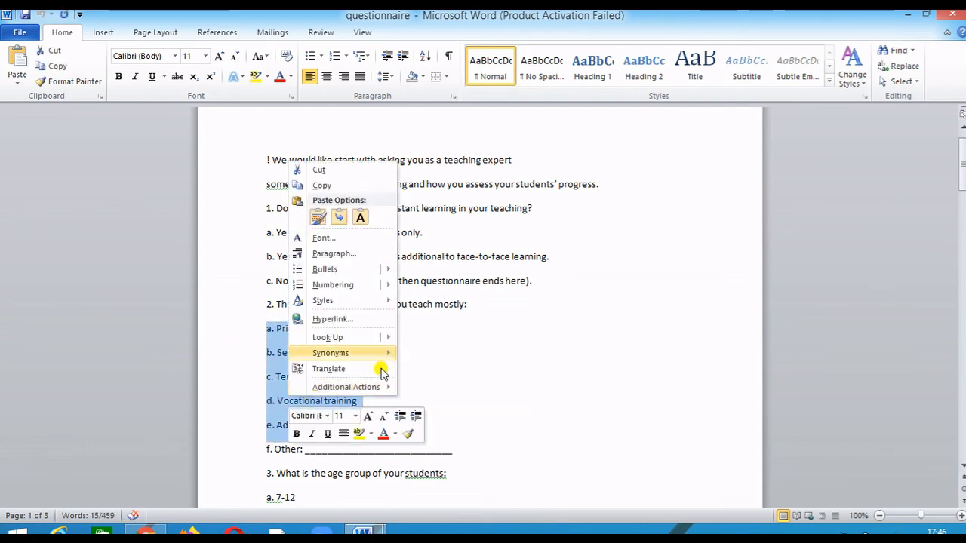
{"action": "left_click", "coordinate": [342, 185]}
Return to the H5P form in the browser and paste the options into the first alternative, keeping only "a. Primary school"
{"action": "left_click", "coordinate": [145, 532]}
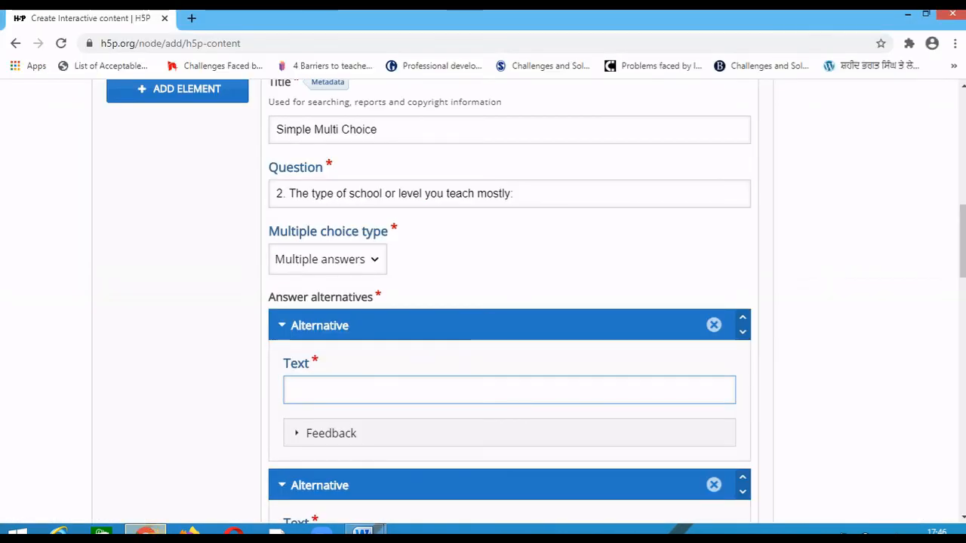
{"action": "key", "text": "ctrl+v"}
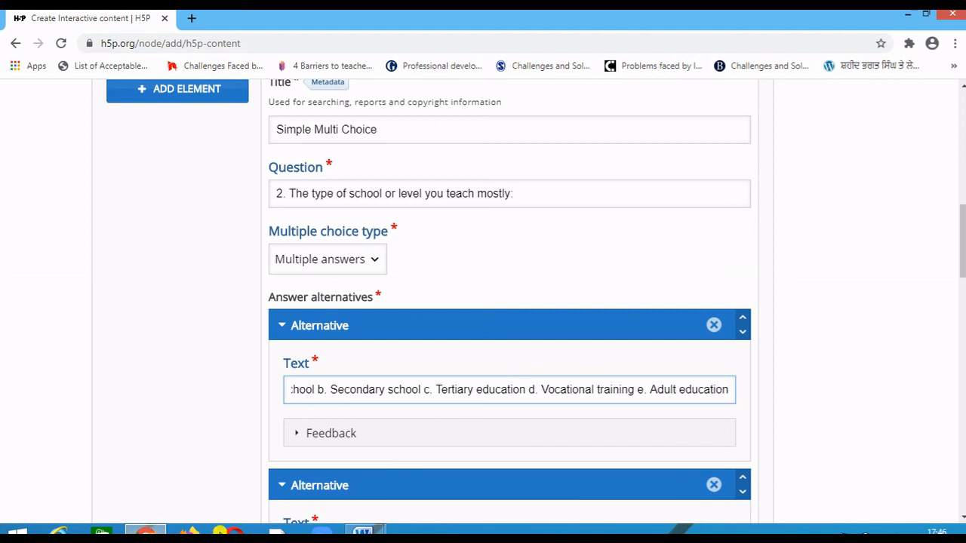
{"action": "left_click_drag", "start_coordinate": [317, 389], "coordinate": [751, 400]}
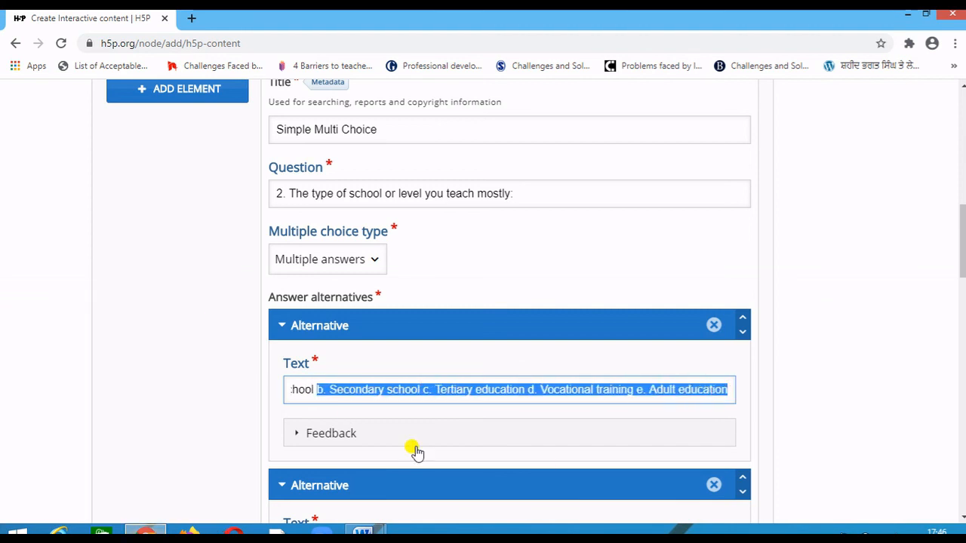
{"action": "key", "text": "BackSpace"}
Paste the copied options into the second alternative's text and trim it to "b. Secondary school"
{"action": "scroll", "coordinate": [416, 441], "scroll_direction": "down", "scroll_amount": 1}
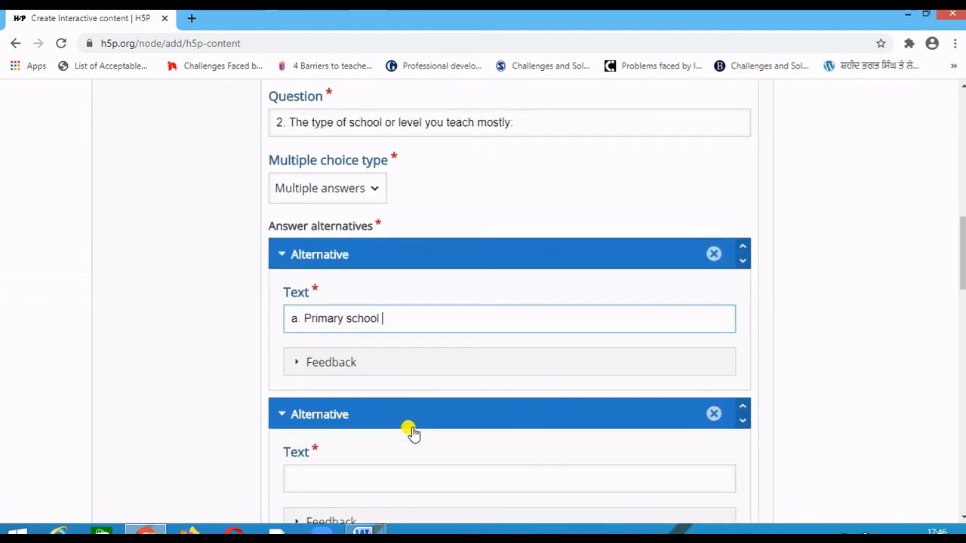
{"action": "scroll", "coordinate": [383, 421], "scroll_direction": "down", "scroll_amount": 1}
{"action": "left_click", "coordinate": [372, 408]}
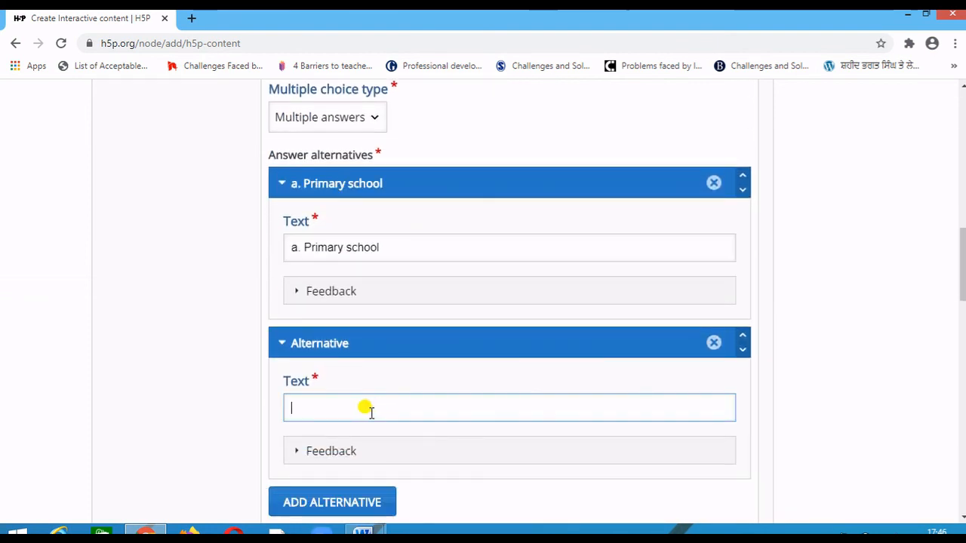
{"action": "key", "text": "ctrl+v"}
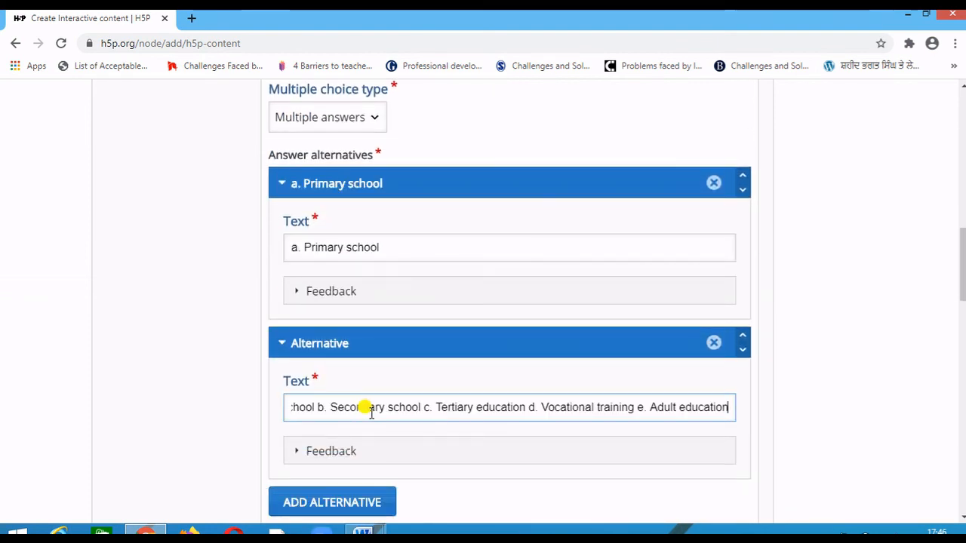
{"action": "left_click_drag", "start_coordinate": [320, 411], "coordinate": [285, 411]}
{"action": "key", "text": "BackSpace"}
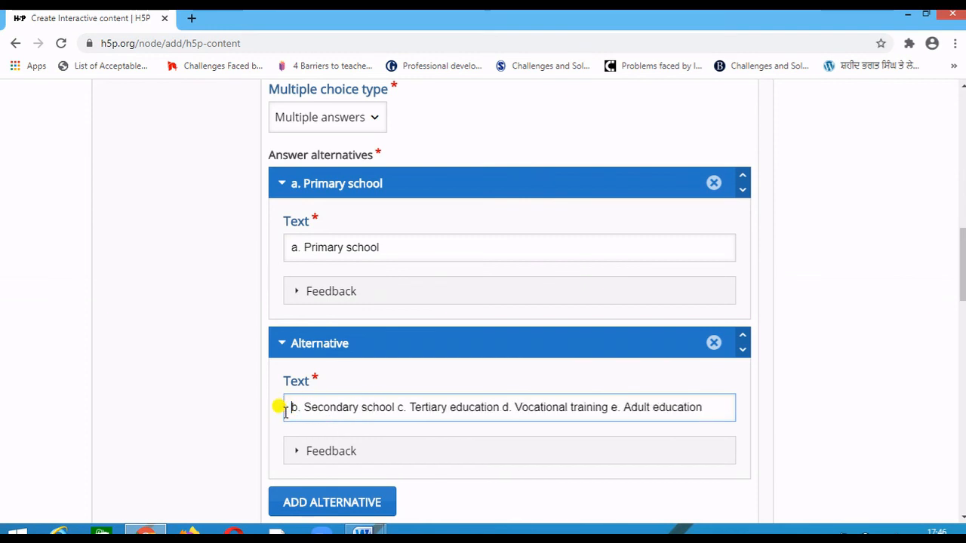
{"action": "left_click", "coordinate": [393, 407]}
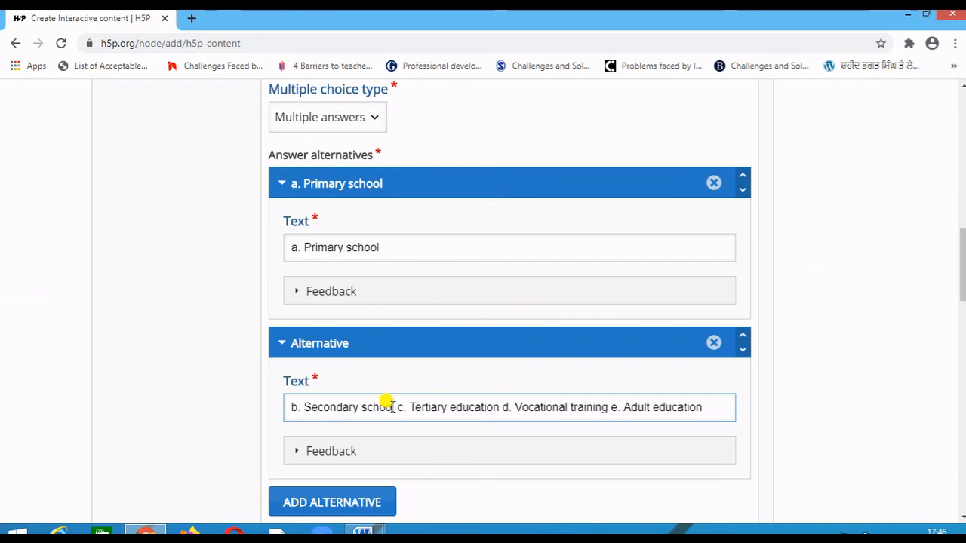
{"action": "left_click_drag", "start_coordinate": [399, 407], "coordinate": [758, 408]}
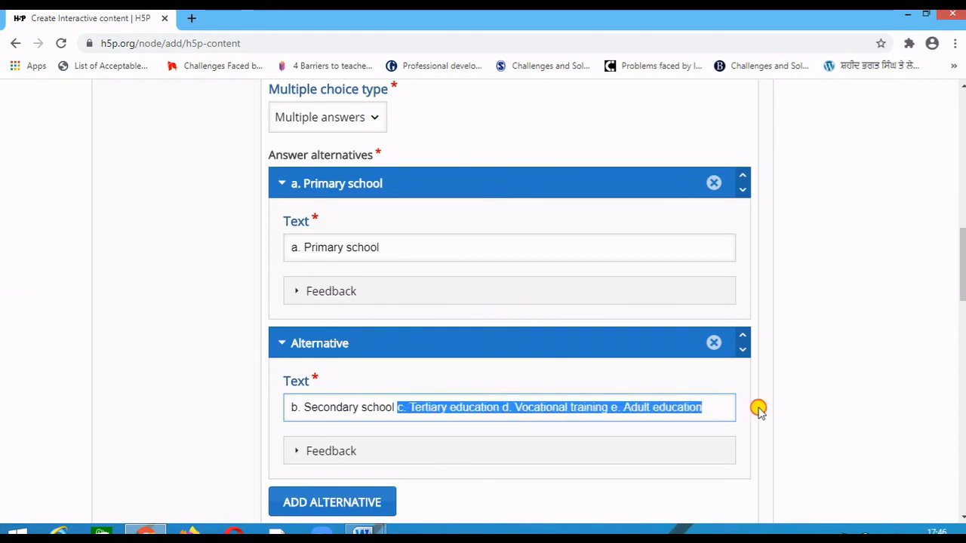
{"action": "key", "text": "BackSpace"}
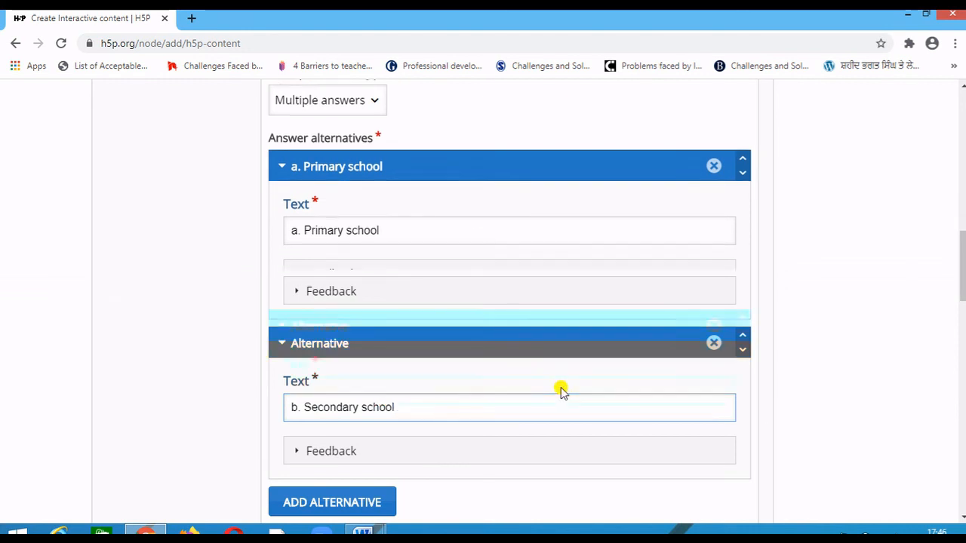
Add a third answer alternative, paste the copied options and trim the text to "c. Tertiary education"
{"action": "scroll", "coordinate": [388, 362], "scroll_direction": "down", "scroll_amount": 2}
{"action": "left_click", "coordinate": [349, 365]}
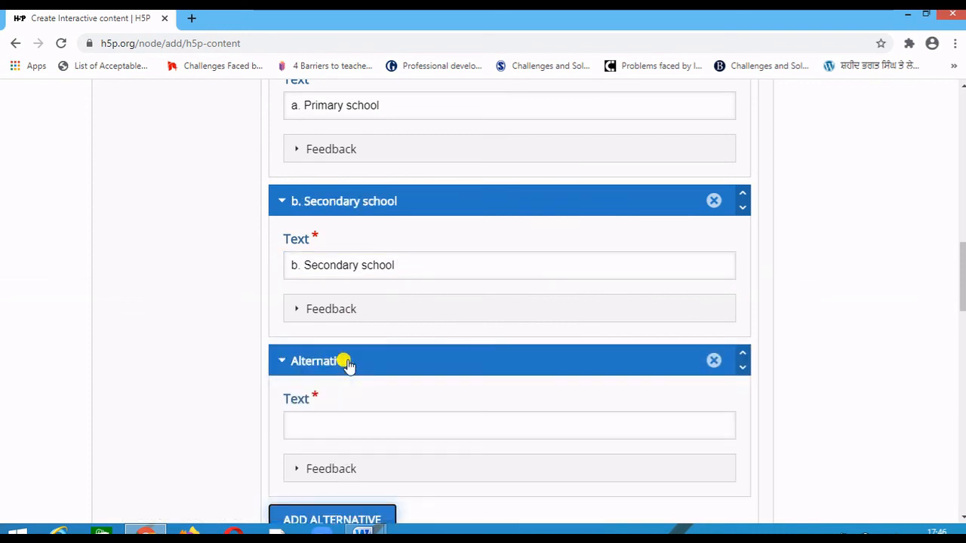
{"action": "left_click", "coordinate": [352, 421]}
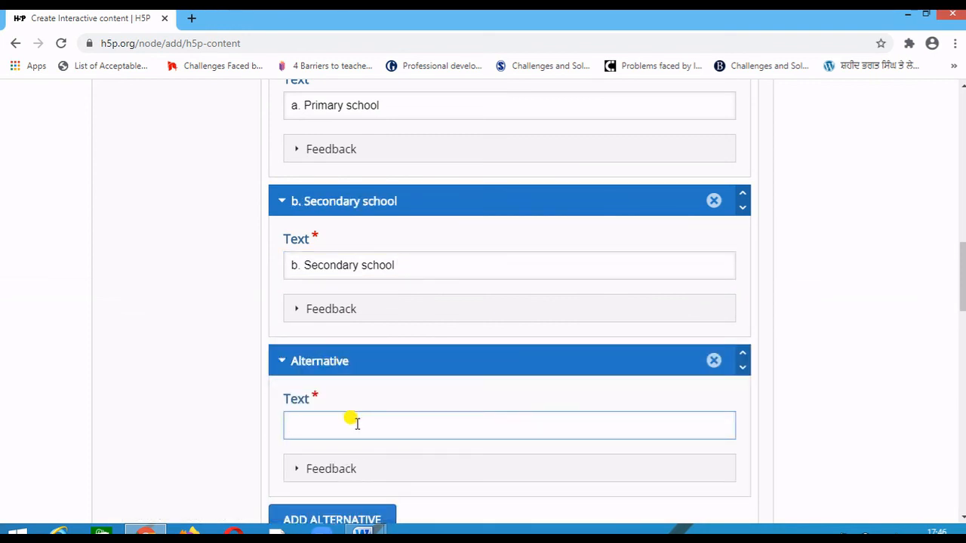
{"action": "key", "text": "ctrl+v"}
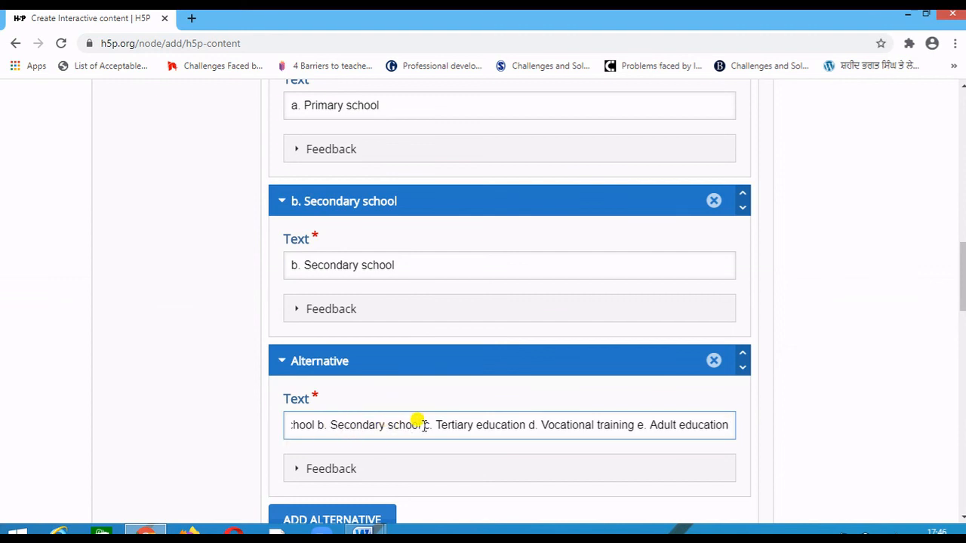
{"action": "left_click_drag", "start_coordinate": [424, 425], "coordinate": [255, 436]}
{"action": "key", "text": "BackSpace"}
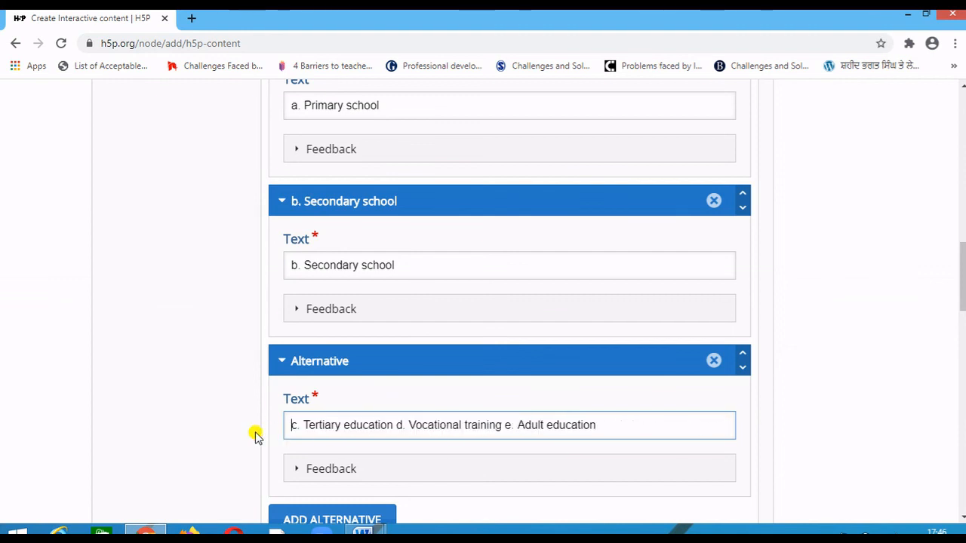
{"action": "left_click_drag", "start_coordinate": [396, 425], "coordinate": [638, 449]}
{"action": "key", "text": "BackSpace"}
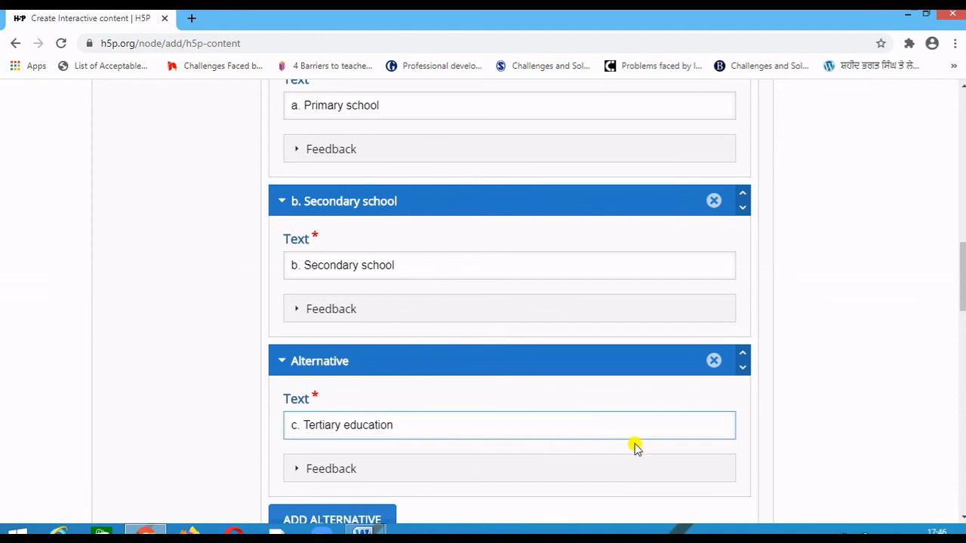
Add a fourth answer alternative, paste the copied options and trim the text to "d. Vocational training"
{"action": "scroll", "coordinate": [634, 447], "scroll_direction": "down", "scroll_amount": 2}
{"action": "left_click", "coordinate": [336, 372]}
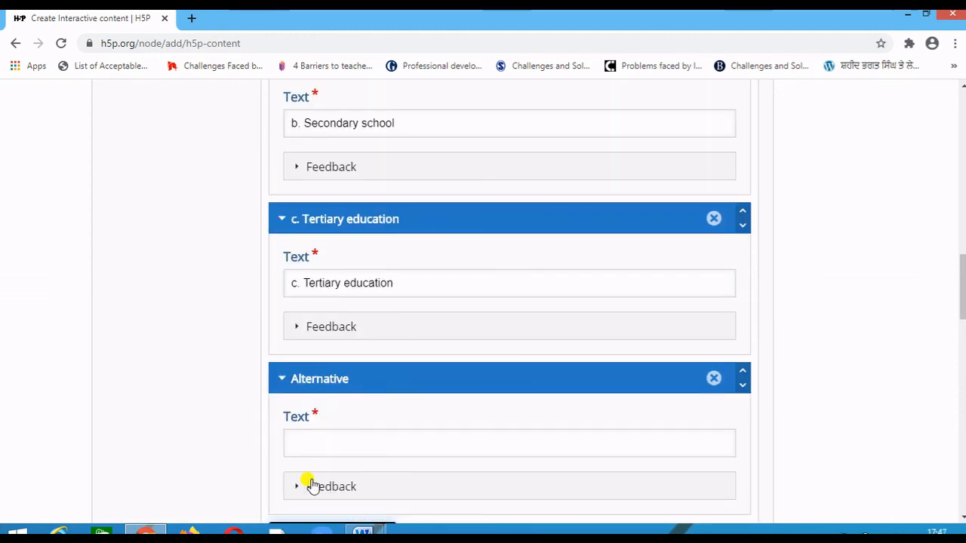
{"action": "left_click", "coordinate": [332, 440]}
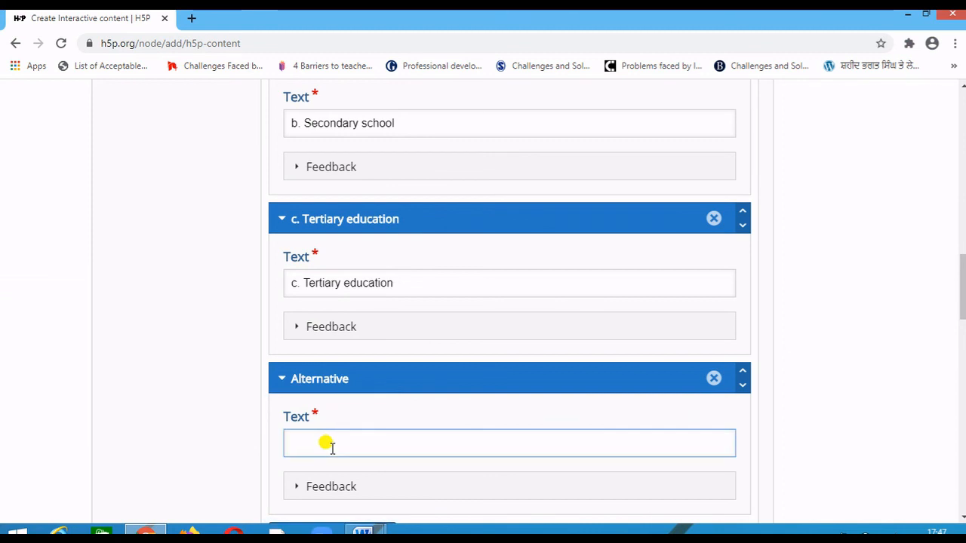
{"action": "key", "text": "ctrl+v"}
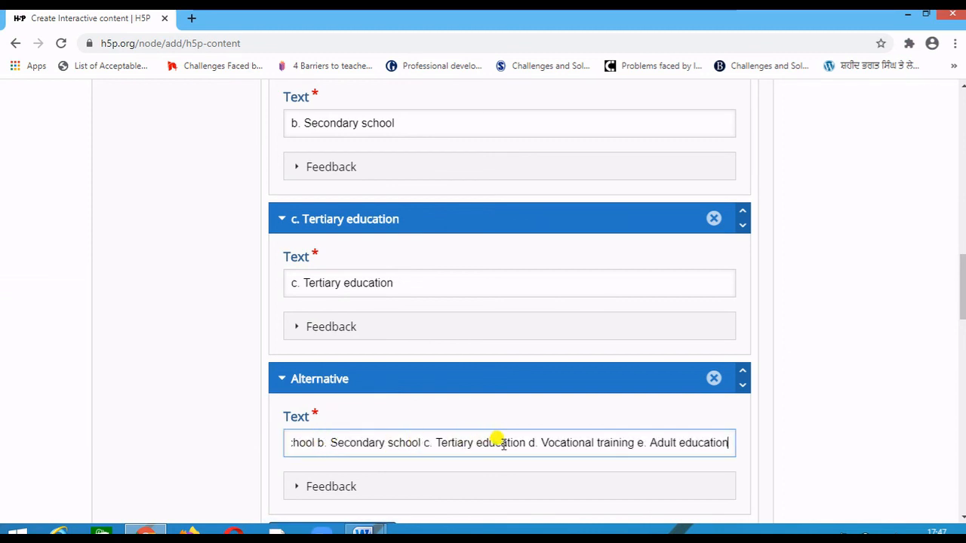
{"action": "left_click_drag", "start_coordinate": [526, 442], "coordinate": [265, 433]}
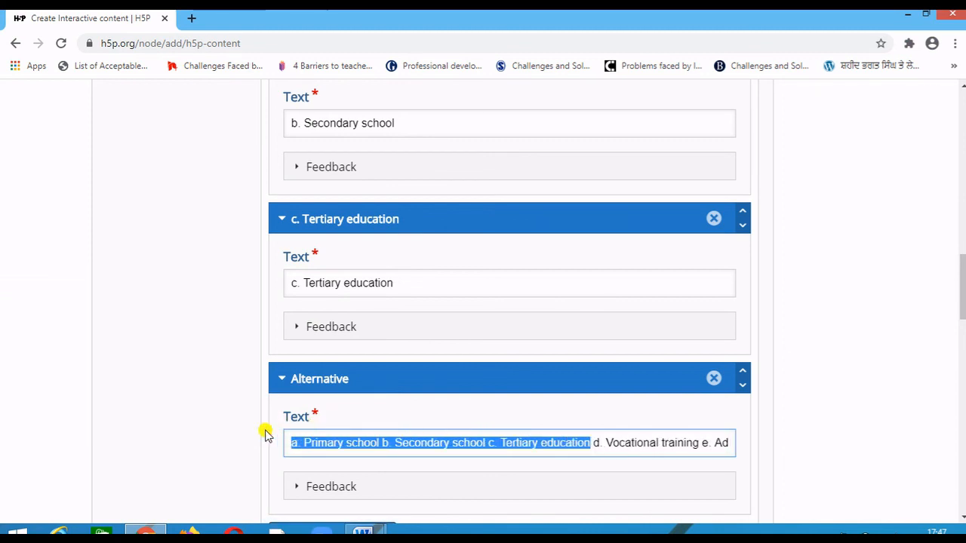
{"action": "key", "text": "BackSpace"}
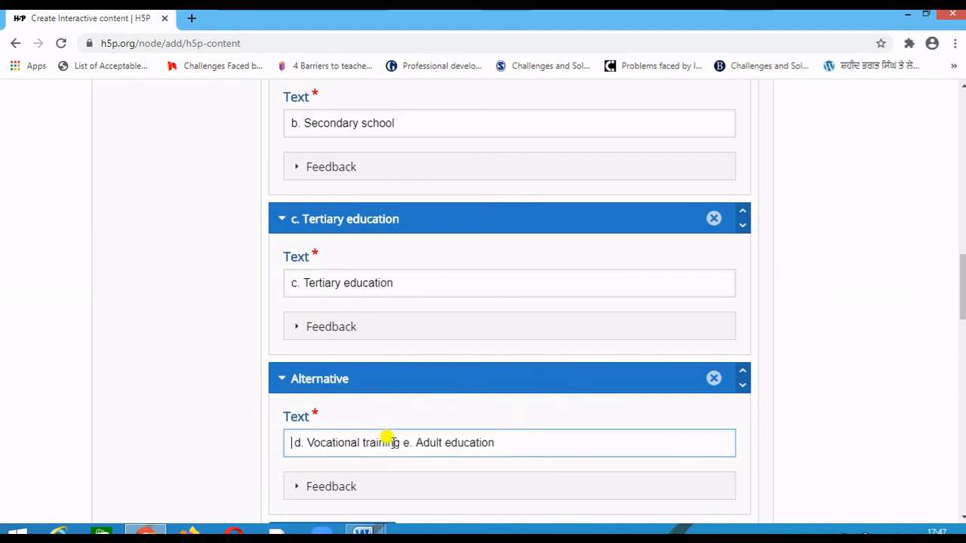
{"action": "left_click_drag", "start_coordinate": [400, 443], "coordinate": [515, 447]}
{"action": "key", "text": "BackSpace"}
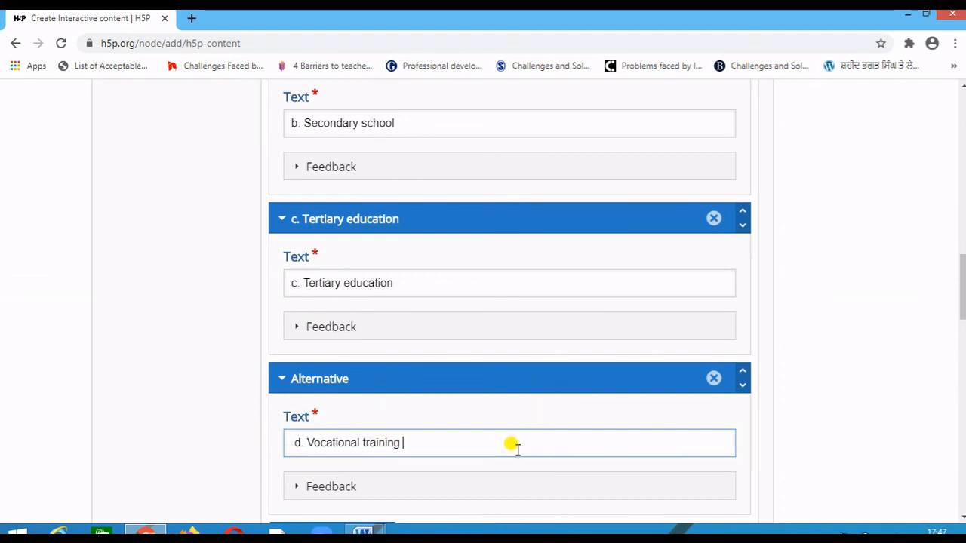
Add a fifth answer alternative, paste the copied options and keep only "e. Adult education"
{"action": "scroll", "coordinate": [513, 446], "scroll_direction": "down", "scroll_amount": 3}
{"action": "left_click", "coordinate": [349, 324]}
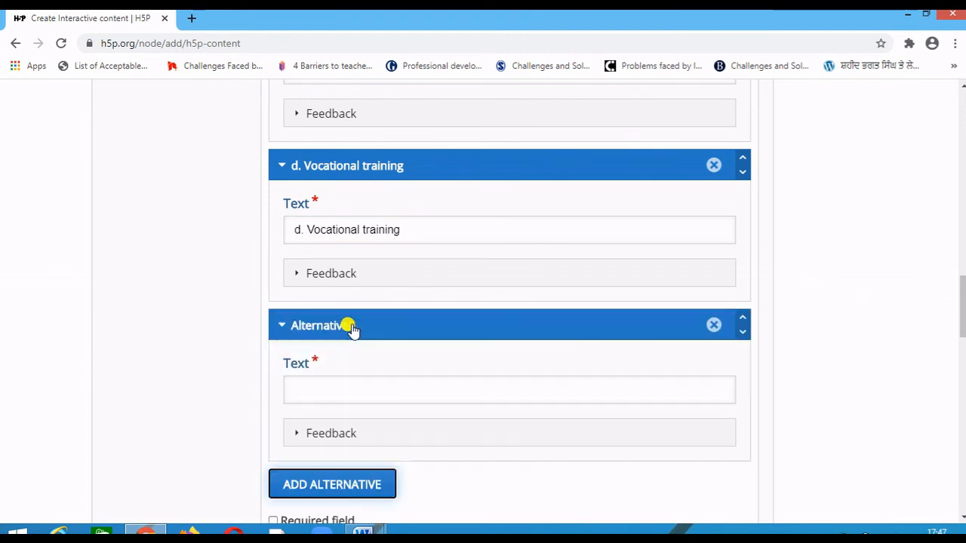
{"action": "left_click", "coordinate": [332, 389]}
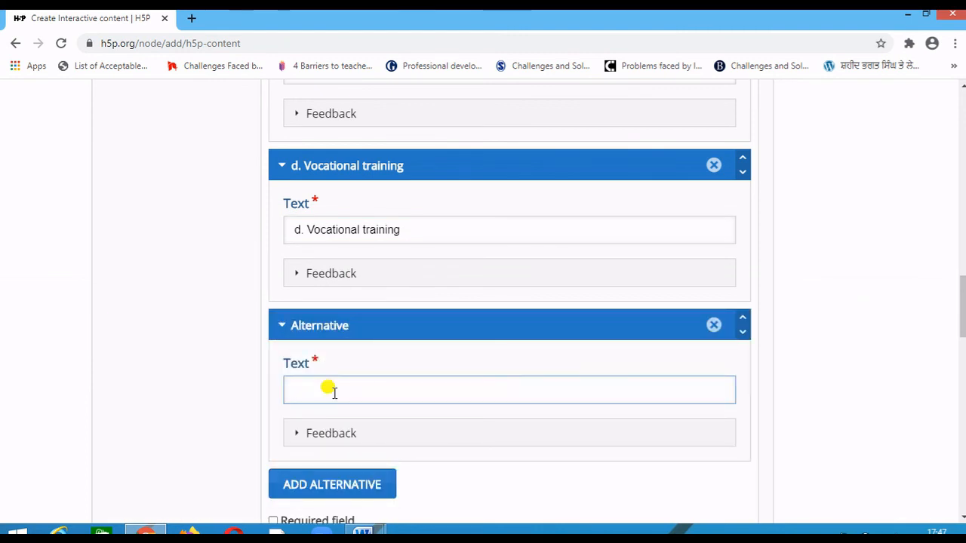
{"action": "key", "text": "ctrl+v"}
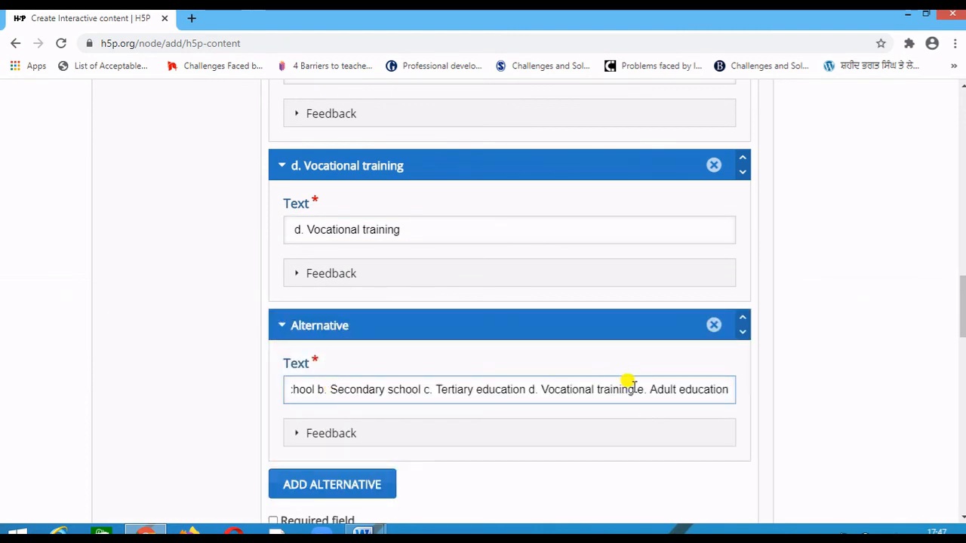
{"action": "left_click_drag", "start_coordinate": [637, 388], "coordinate": [269, 396]}
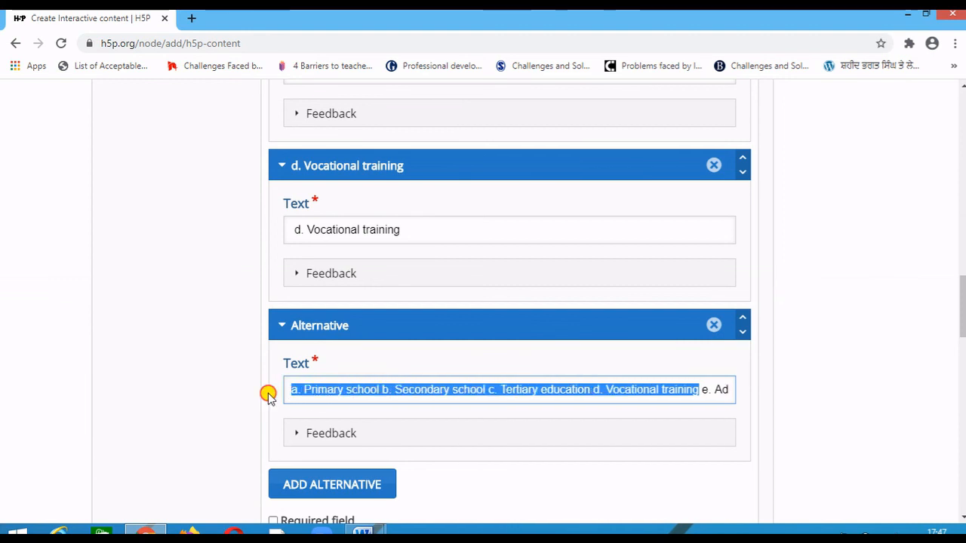
{"action": "key", "text": "BackSpace"}
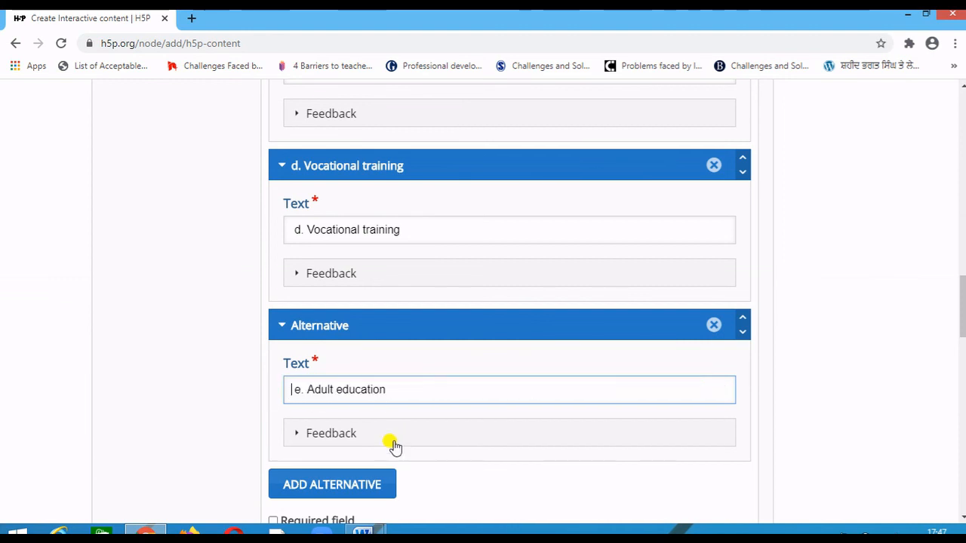
Review the completion and required-answer messages, the text overrides and translations section, and the list of questionnaire elements
{"action": "scroll", "coordinate": [381, 446], "scroll_direction": "down", "scroll_amount": 1}
{"action": "scroll", "coordinate": [370, 449], "scroll_direction": "down", "scroll_amount": 3}
{"action": "scroll", "coordinate": [367, 431], "scroll_direction": "down", "scroll_amount": 5}
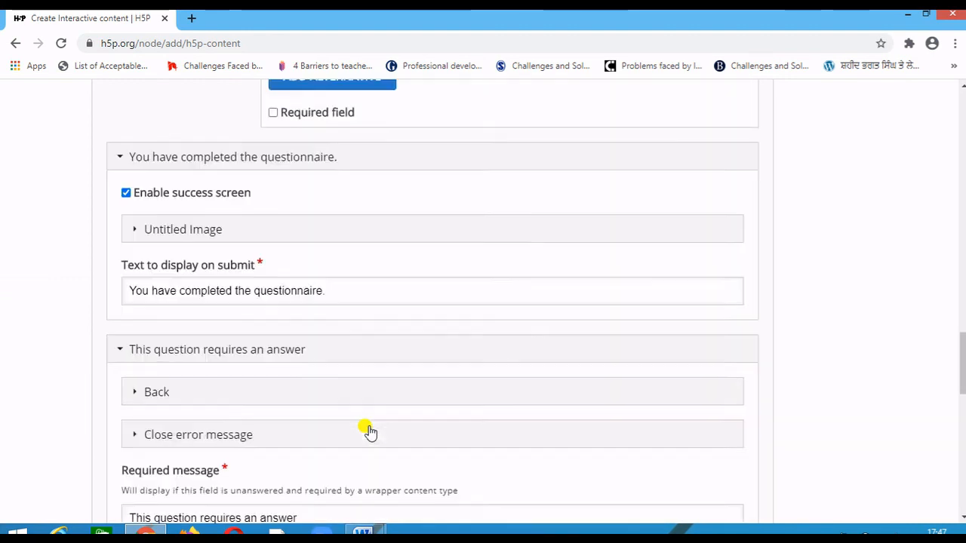
{"action": "scroll", "coordinate": [369, 431], "scroll_direction": "down", "scroll_amount": 1}
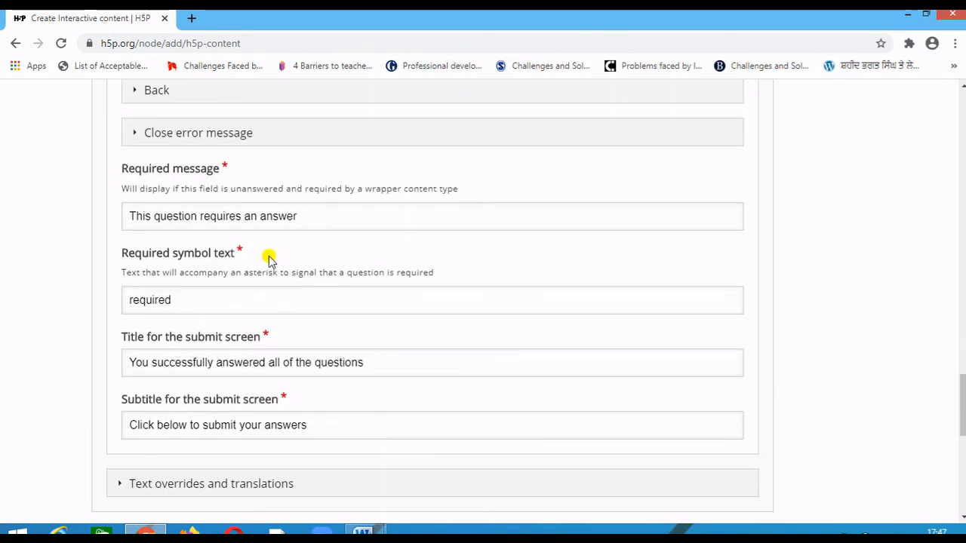
{"action": "scroll", "coordinate": [270, 260], "scroll_direction": "down", "scroll_amount": 3}
{"action": "scroll", "coordinate": [269, 260], "scroll_direction": "up", "scroll_amount": 2}
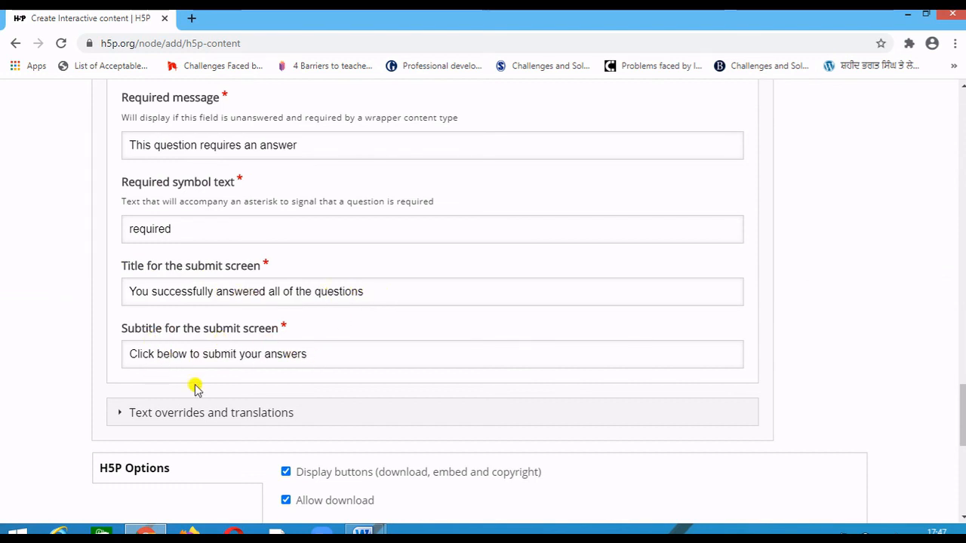
{"action": "left_click", "coordinate": [235, 418]}
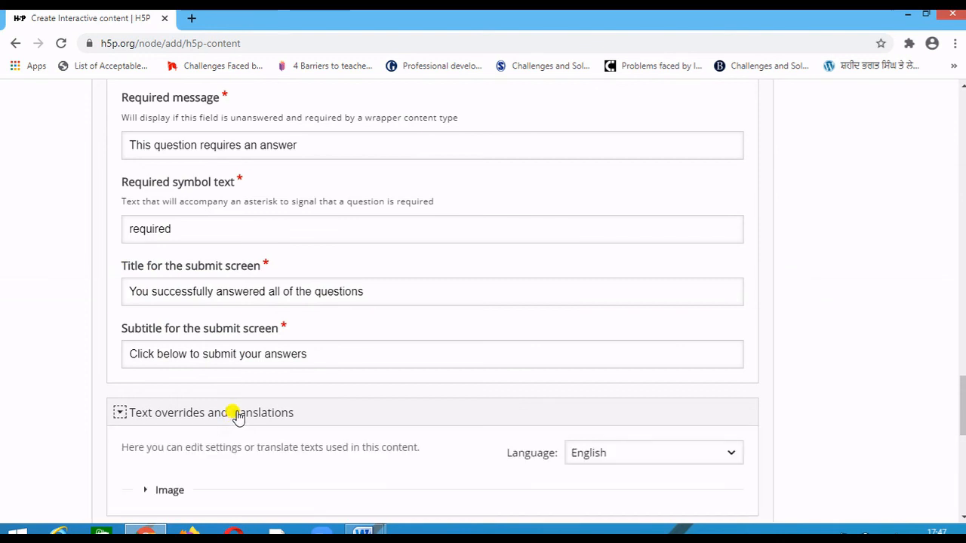
{"action": "scroll", "coordinate": [234, 417], "scroll_direction": "down", "scroll_amount": 3}
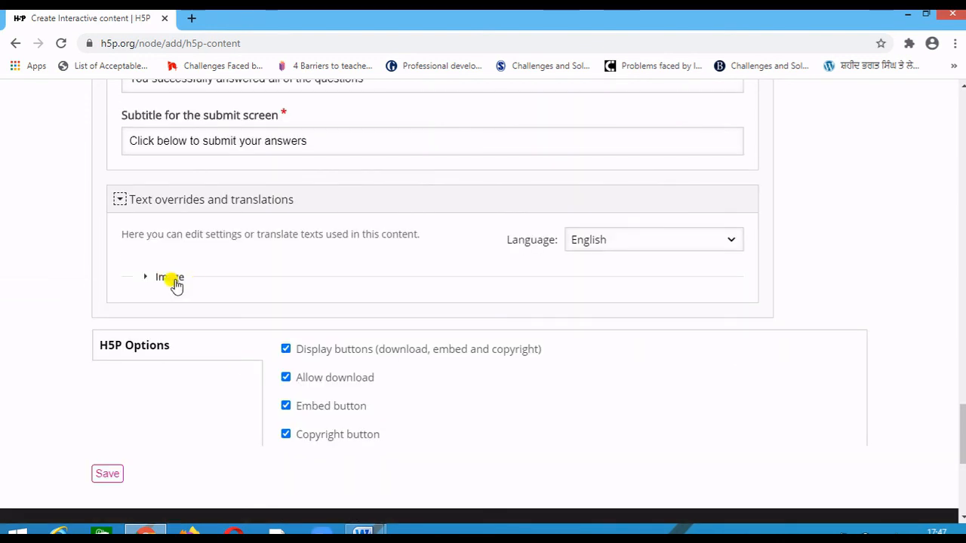
{"action": "scroll", "coordinate": [247, 285], "scroll_direction": "up", "scroll_amount": 14}
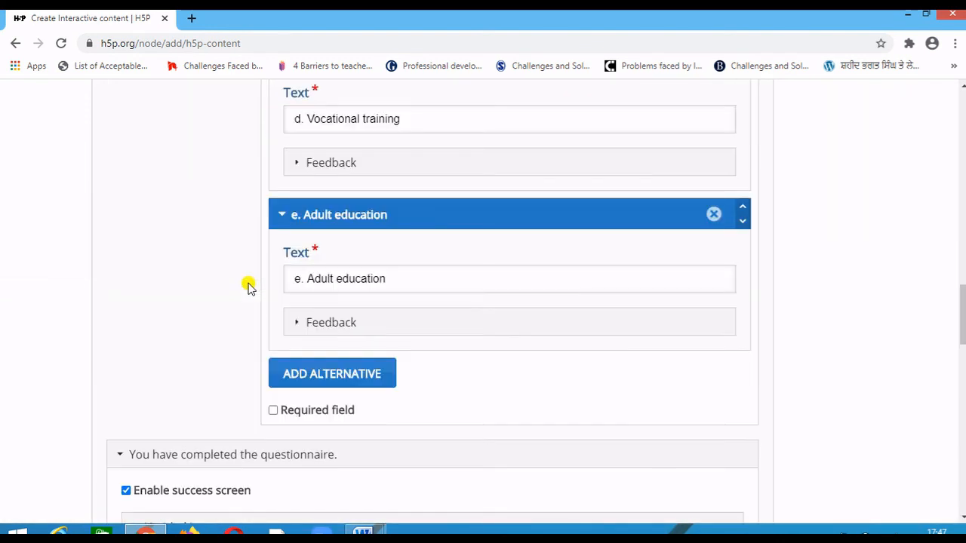
{"action": "scroll", "coordinate": [249, 287], "scroll_direction": "up", "scroll_amount": 10}
{"action": "scroll", "coordinate": [249, 287], "scroll_direction": "down", "scroll_amount": 3}
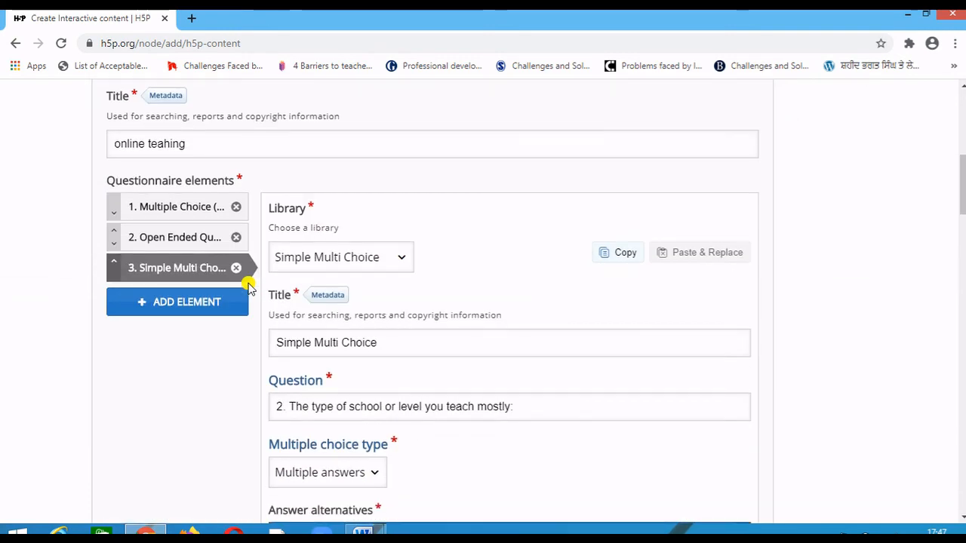
{"action": "scroll", "coordinate": [249, 285], "scroll_direction": "up", "scroll_amount": 1}
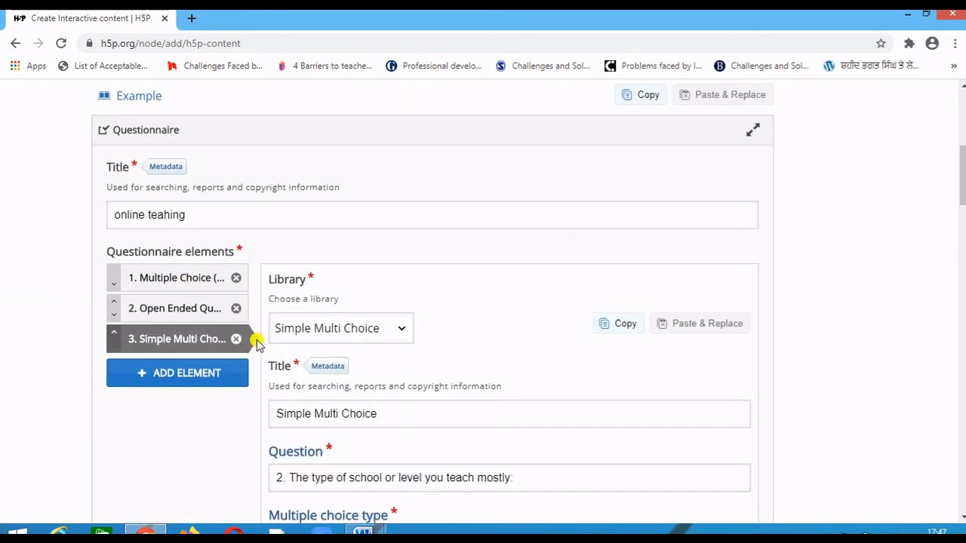
Save the finished questionnaire with the display, download, embed and copyright options left enabled
{"action": "scroll", "coordinate": [255, 339], "scroll_direction": "down", "scroll_amount": 2}
{"action": "scroll", "coordinate": [255, 341], "scroll_direction": "down", "scroll_amount": 12}
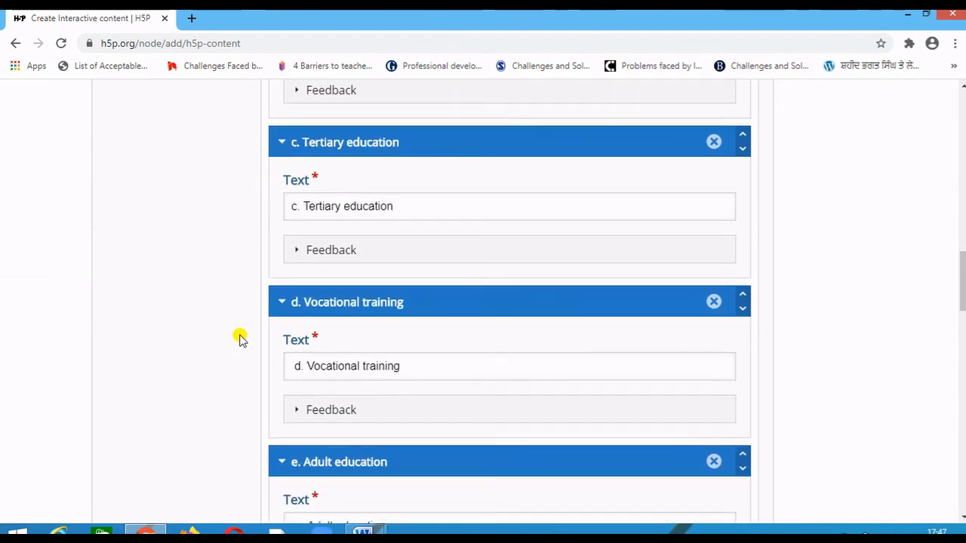
{"action": "scroll", "coordinate": [242, 339], "scroll_direction": "down", "scroll_amount": 9}
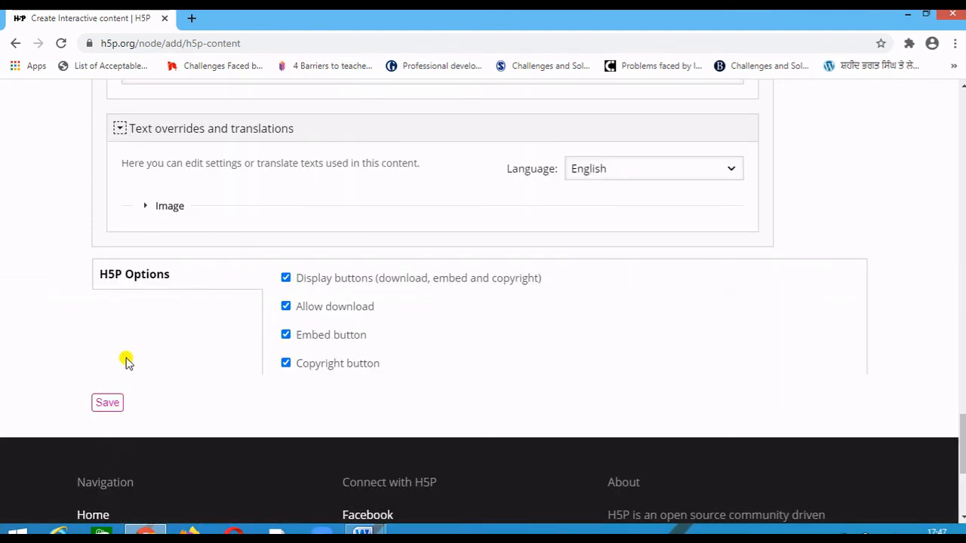
{"action": "left_click", "coordinate": [116, 405]}
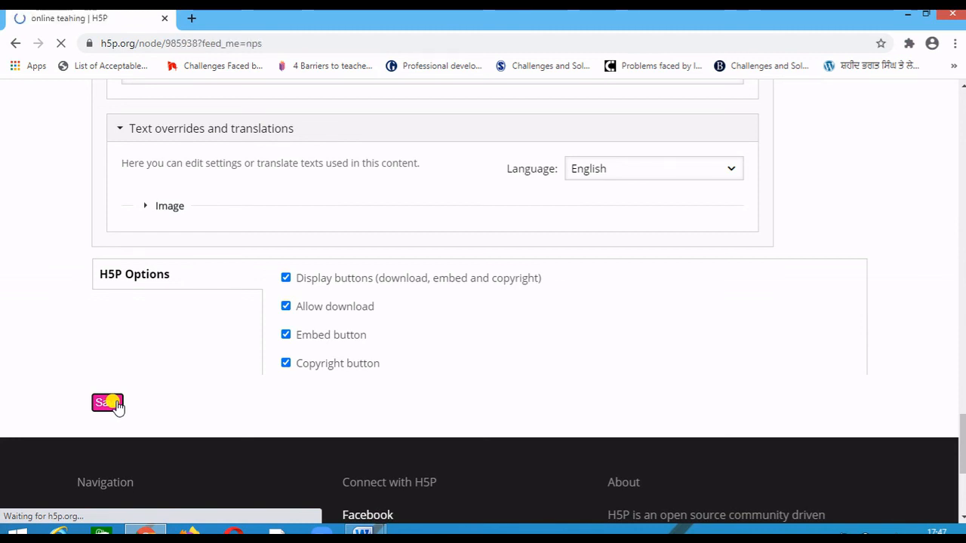
Answer question 1 of the published questionnaire with "a. Yes I use e-learning methods only." and continue
{"action": "scroll", "coordinate": [399, 422], "scroll_direction": "down", "scroll_amount": 3}
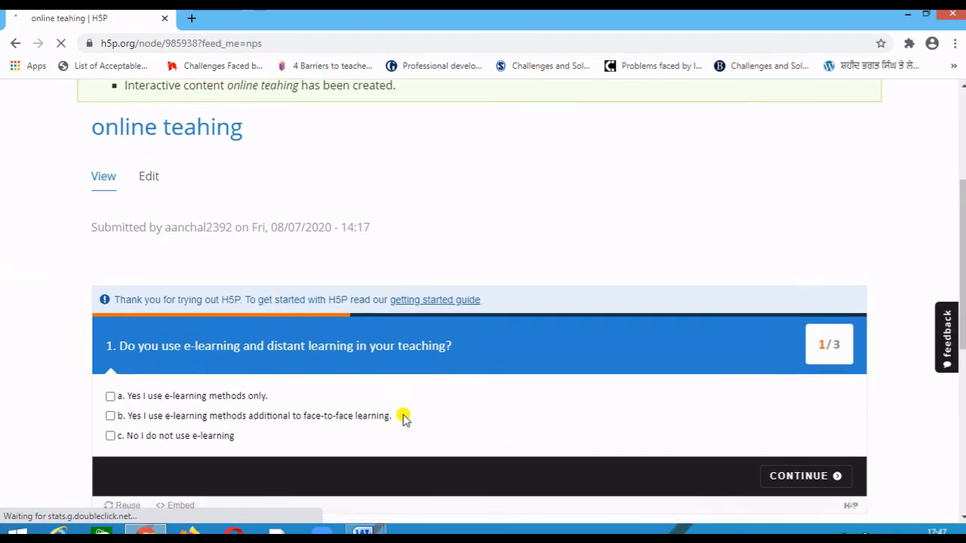
{"action": "scroll", "coordinate": [404, 419], "scroll_direction": "down", "scroll_amount": 2}
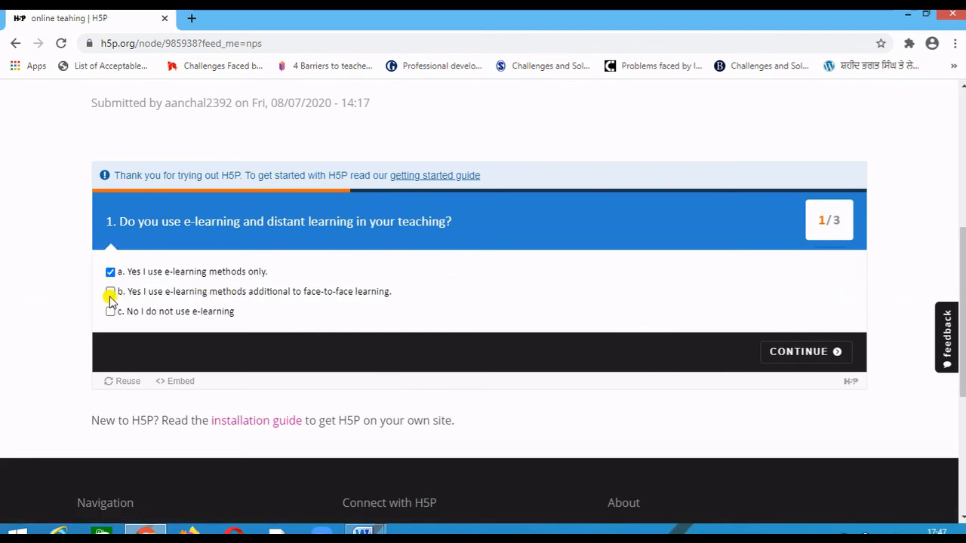
{"action": "left_click", "coordinate": [801, 353]}
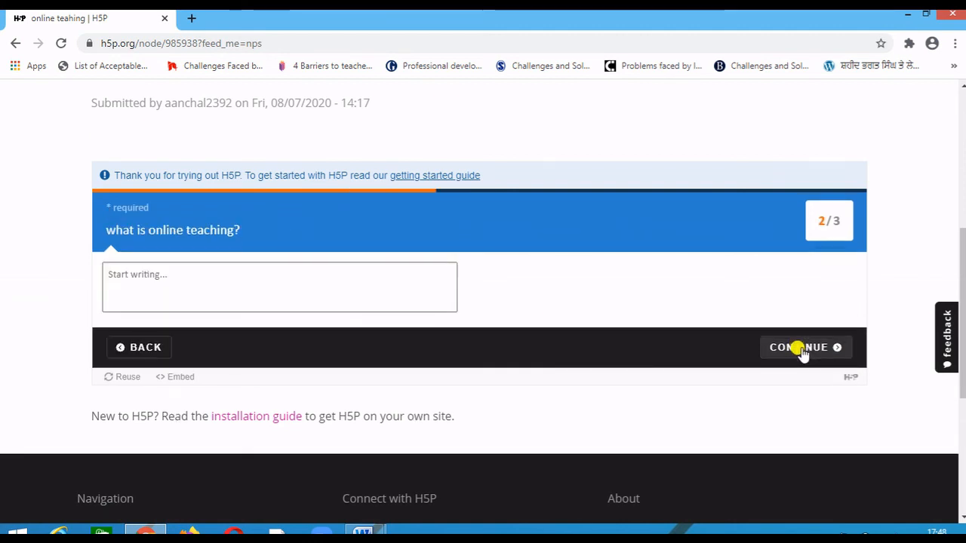
Answer the open-ended question "what is online teaching?" with the sample text "adaffsfddddgn" and continue to the last question
{"action": "left_click", "coordinate": [305, 278]}
{"action": "type", "text": "adaffsfdd"}
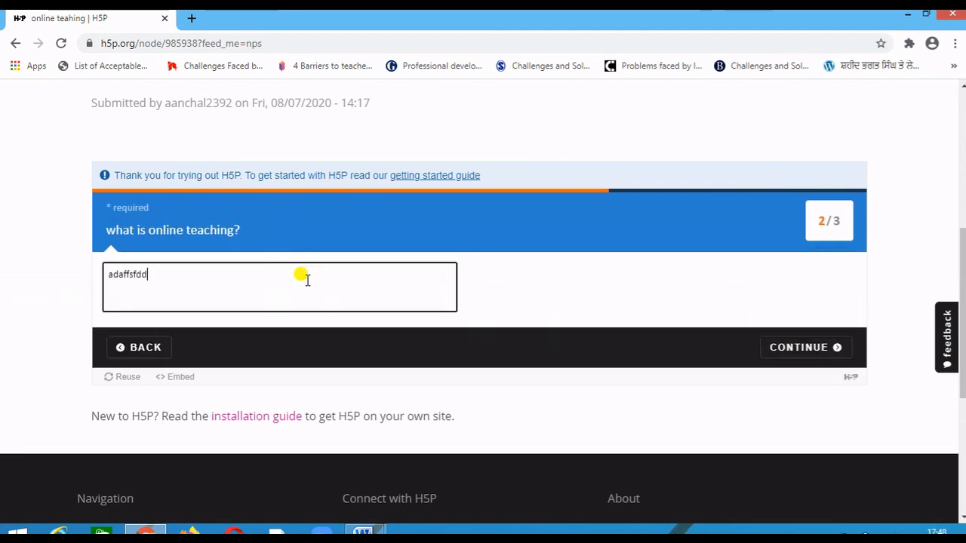
{"action": "type", "text": "ddgn"}
{"action": "left_click", "coordinate": [801, 350]}
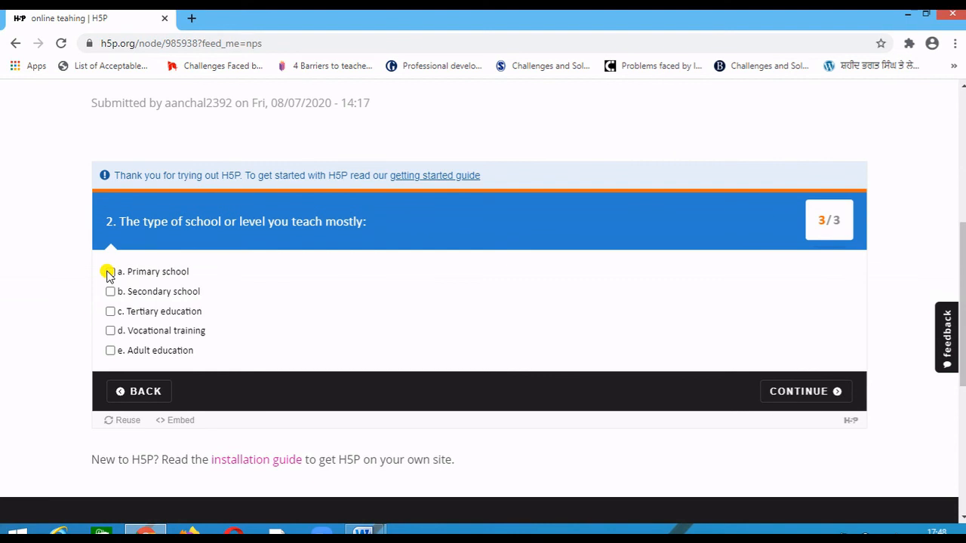
Choose "c. Tertiary education" and "d. Vocational training" for the school type question, then submit the questionnaire answers
{"action": "left_click", "coordinate": [110, 313]}
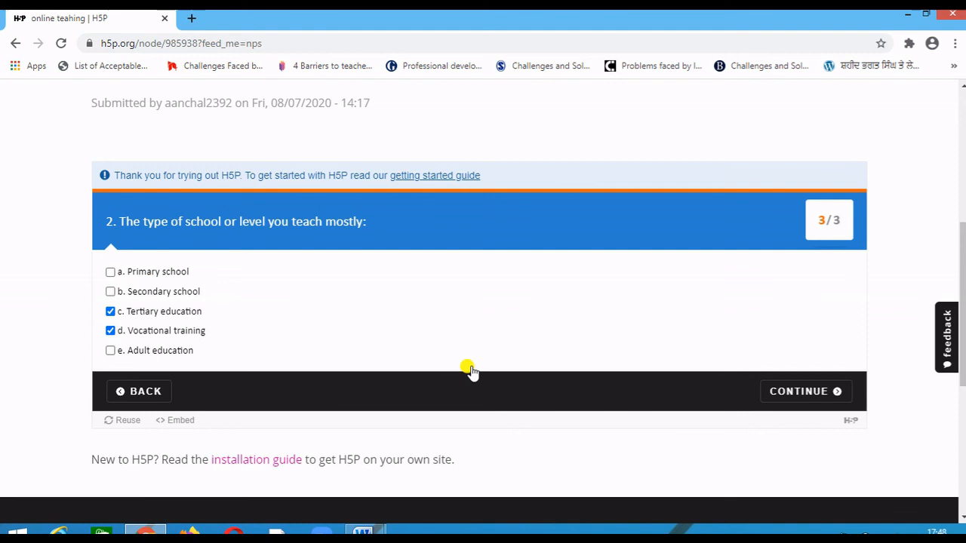
{"action": "left_click", "coordinate": [780, 391]}
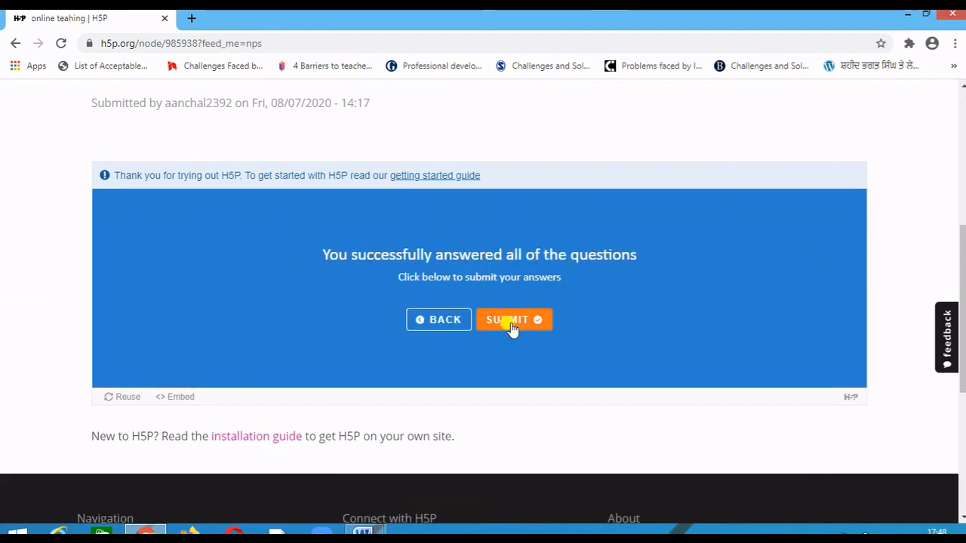
{"action": "left_click", "coordinate": [512, 325]}
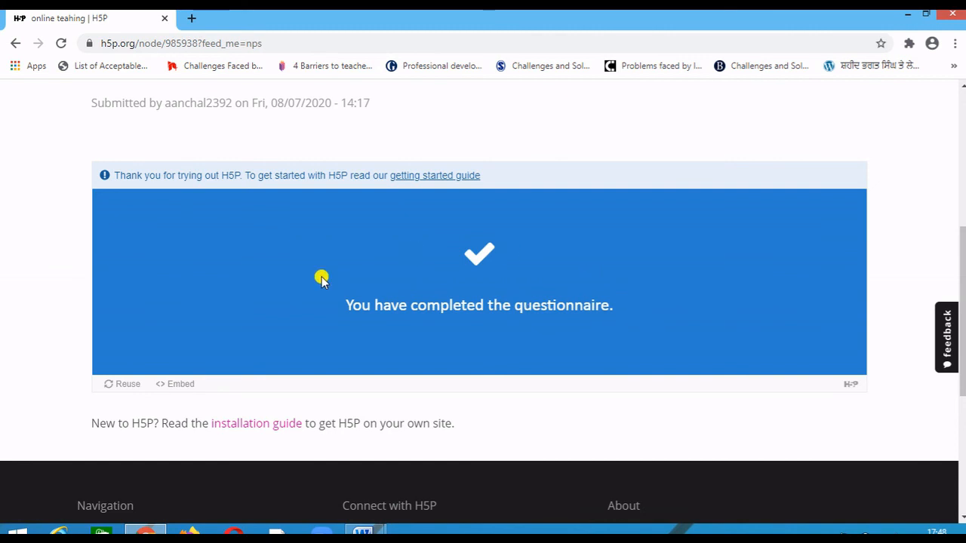
Look over the published questionnaire page, open its embed code, highlight part of the iframe text and close the embed window
{"action": "scroll", "coordinate": [396, 249], "scroll_direction": "up", "scroll_amount": 5}
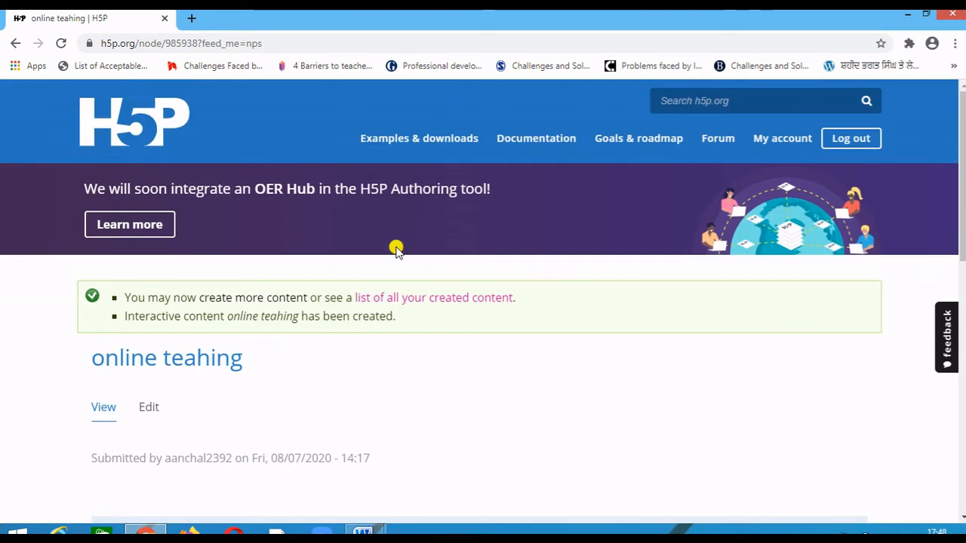
{"action": "scroll", "coordinate": [397, 249], "scroll_direction": "down", "scroll_amount": 2}
{"action": "scroll", "coordinate": [398, 249], "scroll_direction": "up", "scroll_amount": 2}
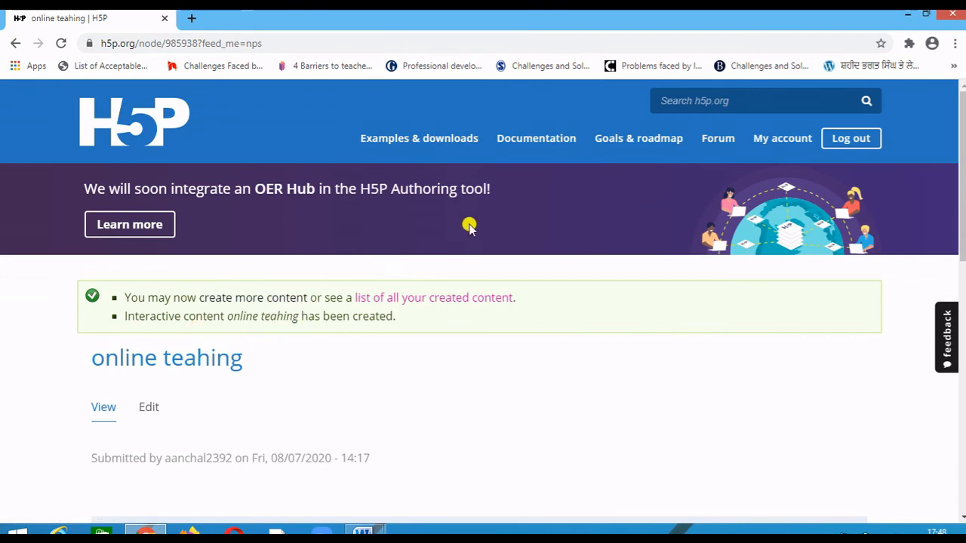
{"action": "scroll", "coordinate": [464, 234], "scroll_direction": "down", "scroll_amount": 4}
{"action": "scroll", "coordinate": [460, 238], "scroll_direction": "up", "scroll_amount": 2}
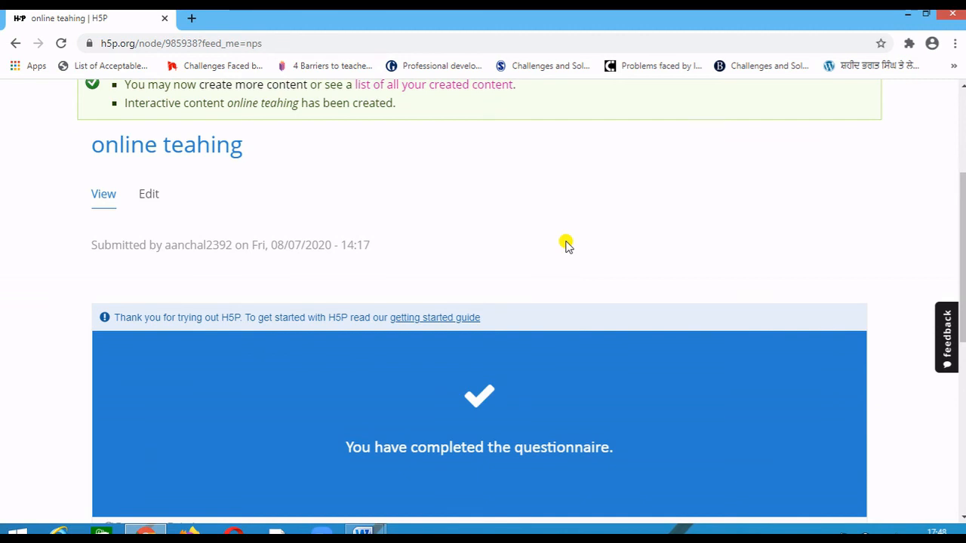
{"action": "scroll", "coordinate": [513, 238], "scroll_direction": "down", "scroll_amount": 4}
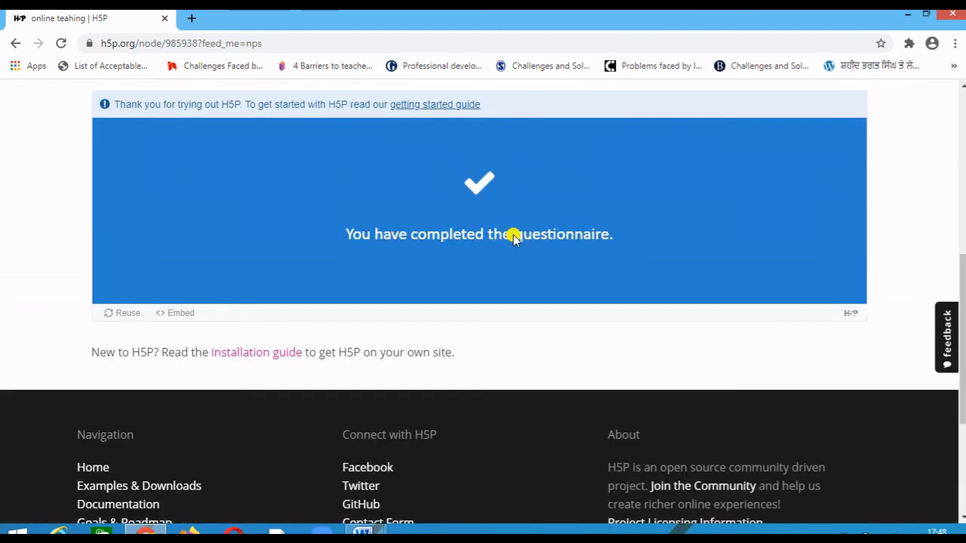
{"action": "left_click", "coordinate": [182, 243]}
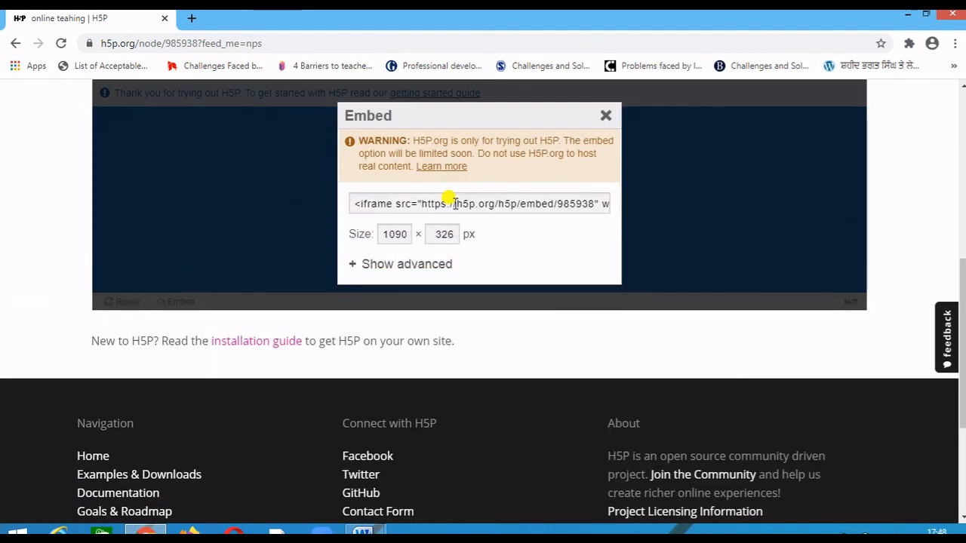
{"action": "left_click_drag", "start_coordinate": [358, 204], "coordinate": [504, 204]}
{"action": "left_click", "coordinate": [645, 222]}
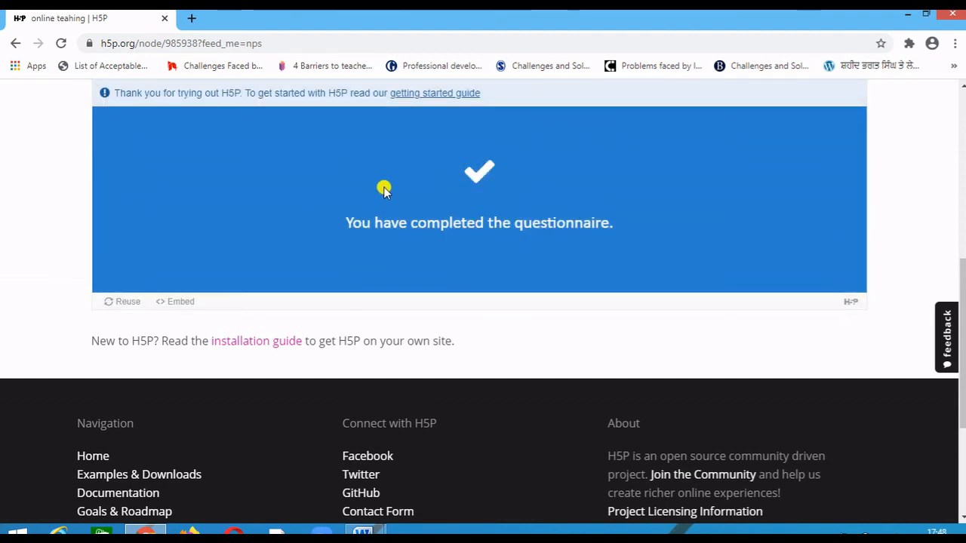